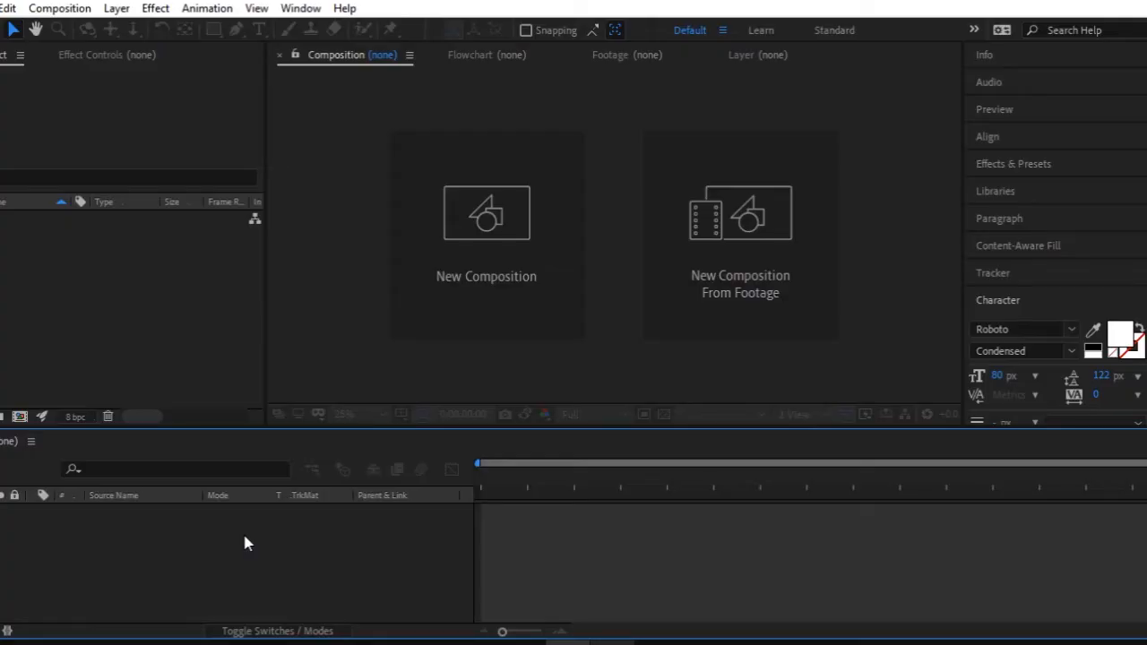
Import the video pexels-mikhail-nilov-6943598 and create a composition from it
double_click(109, 328)
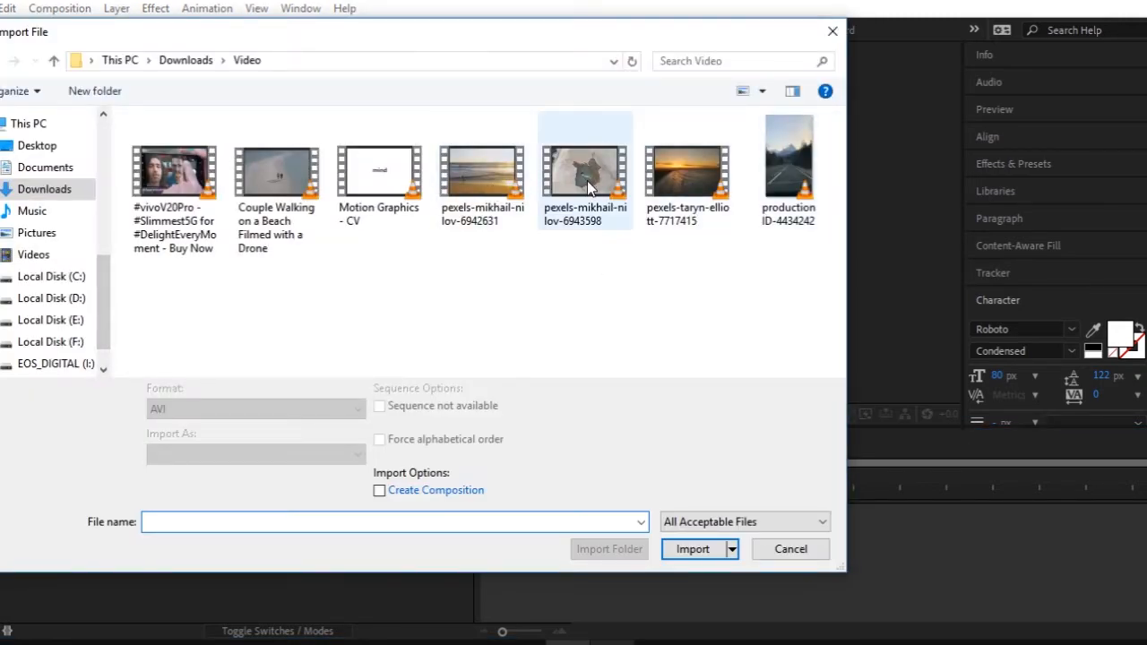
double_click(588, 180)
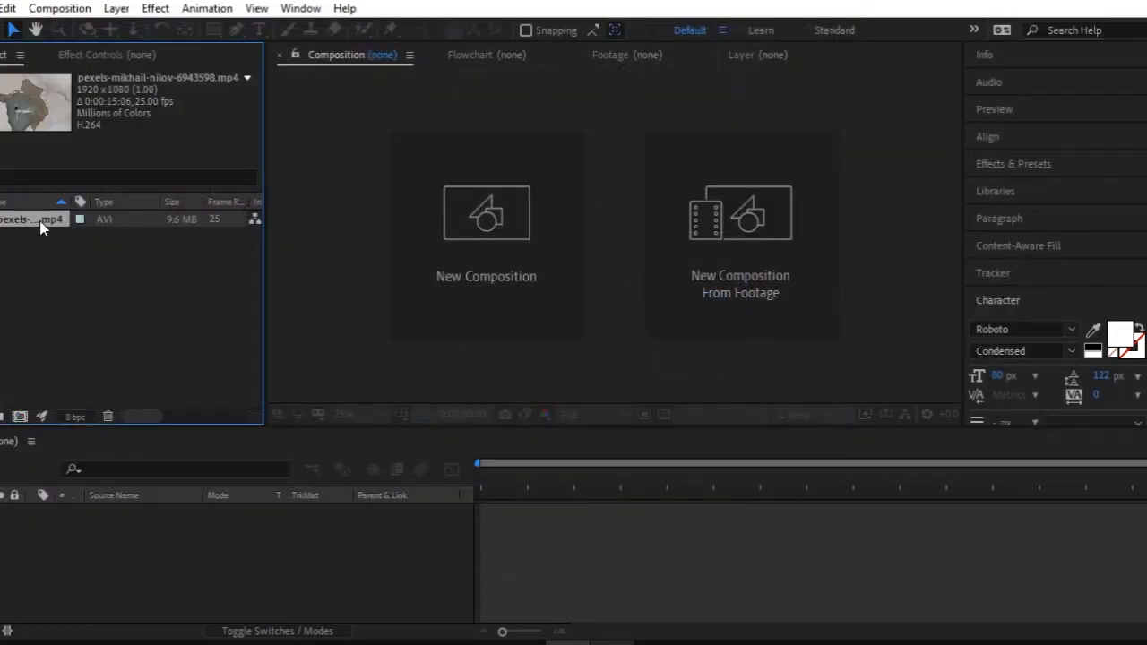
drag(39, 227, 149, 542)
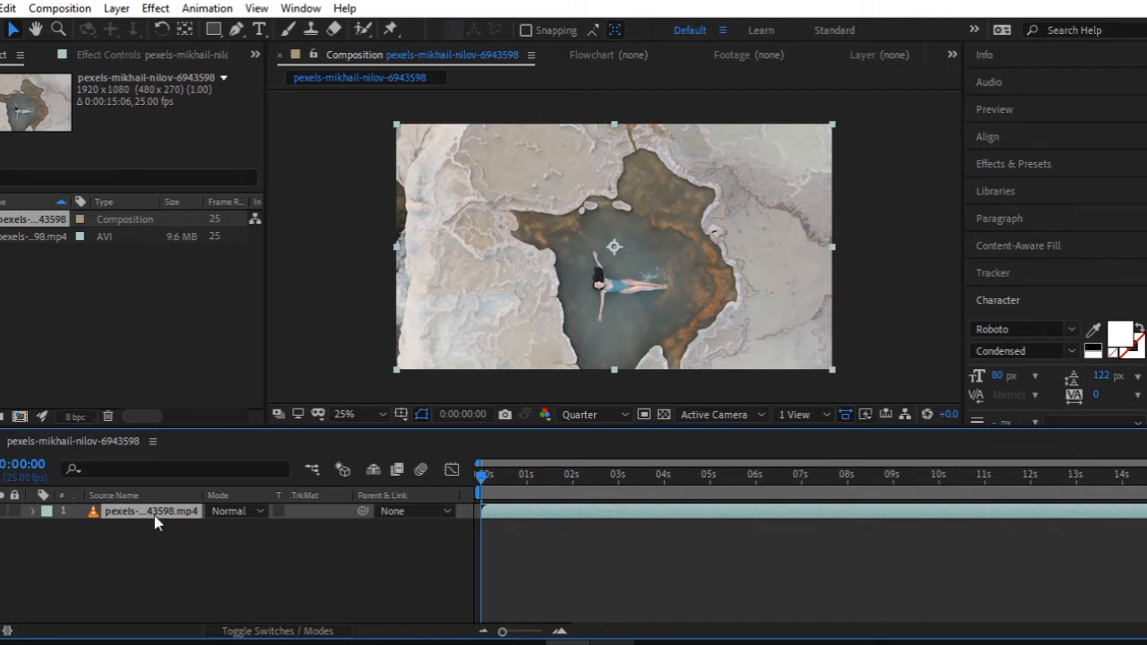
Set the video layer's opacity to 50% and collapse its properties
key(t)
click(219, 528)
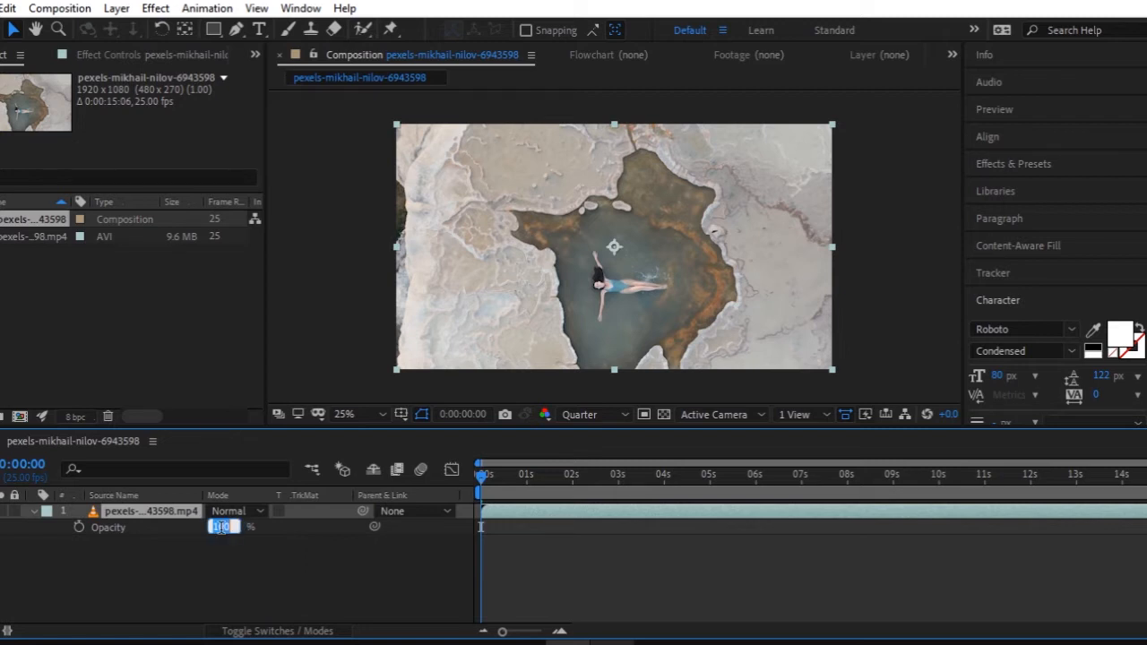
text(50)
key(Return)
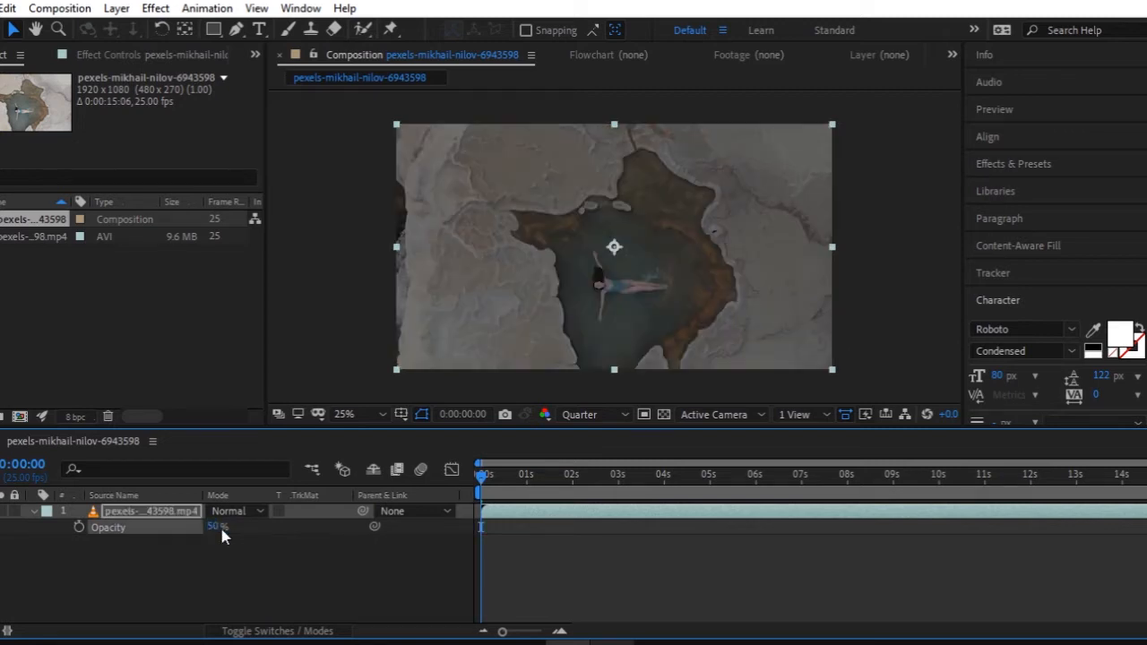
click(391, 565)
click(164, 513)
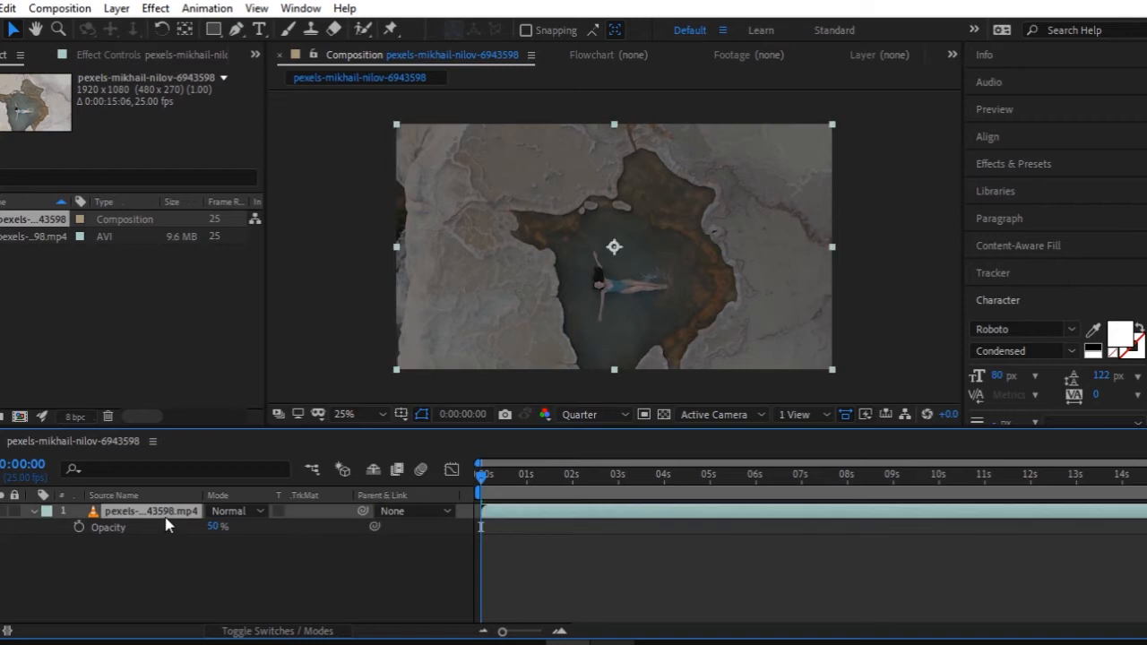
key(t)
click(163, 564)
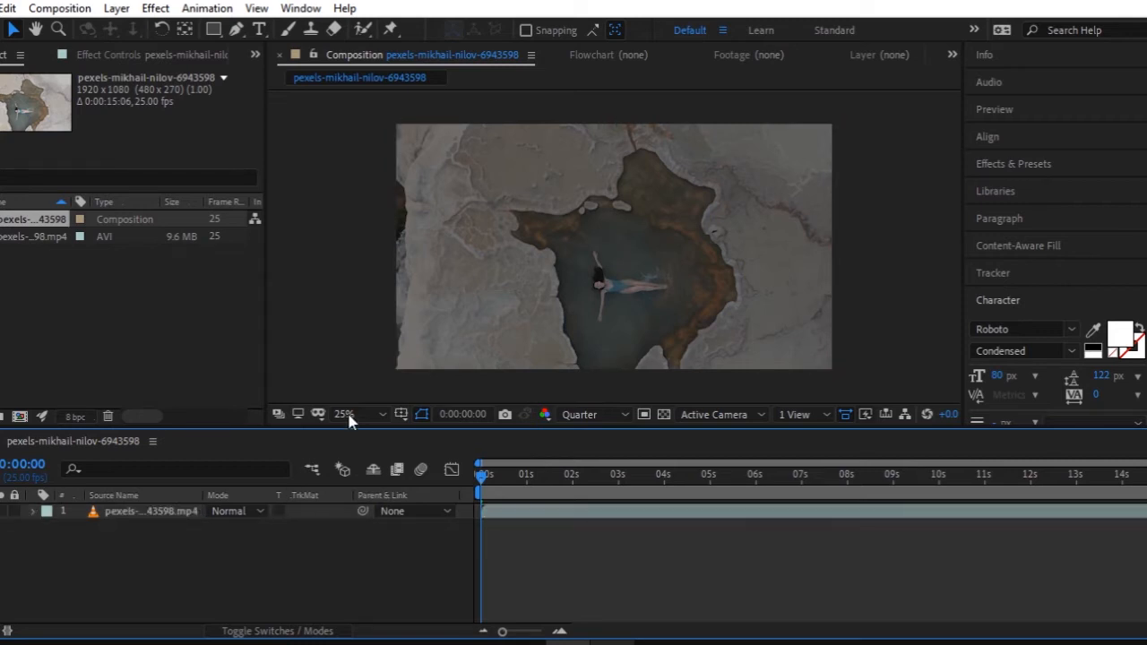
Add a text layer reading "HELLO" over the middle of the video frame
click(259, 29)
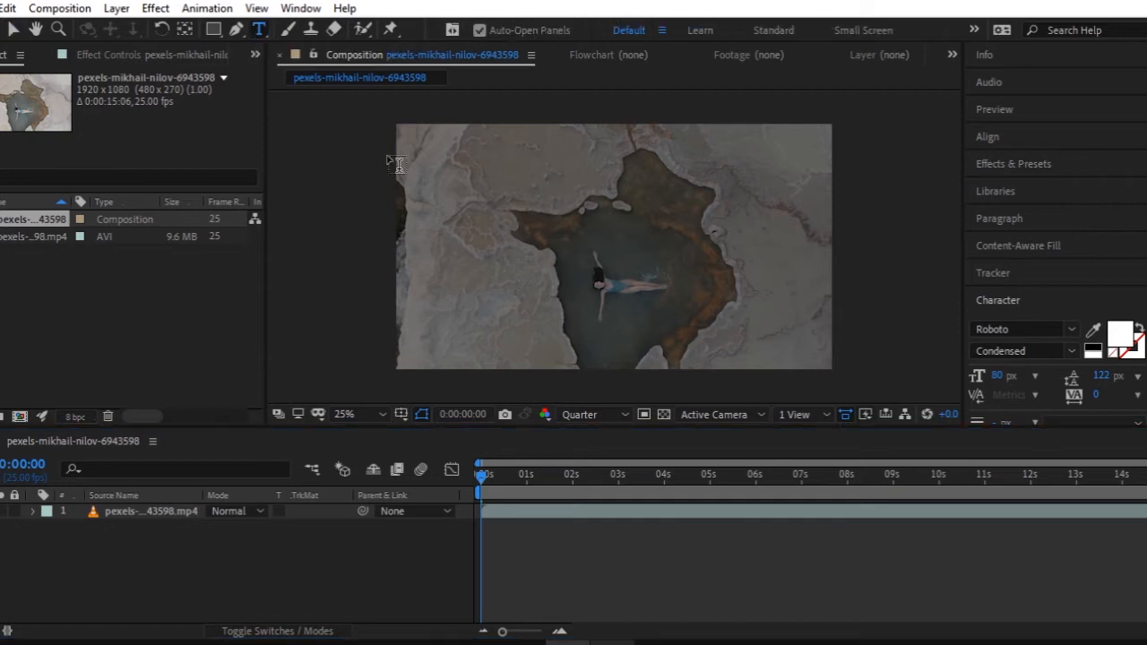
click(556, 246)
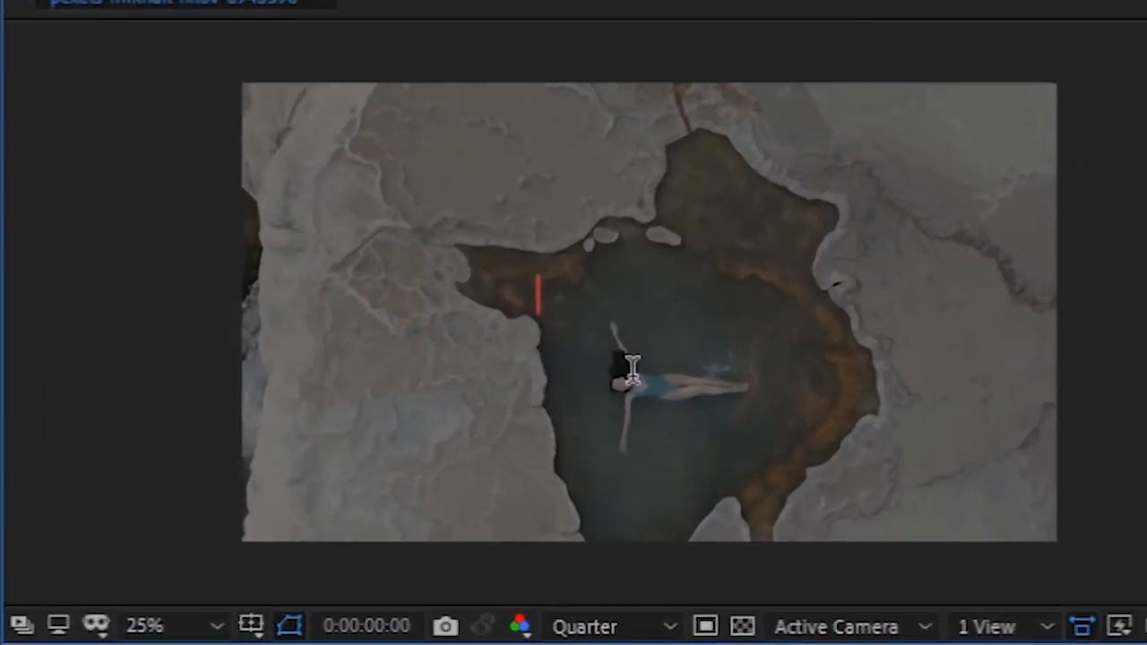
text(HELL )
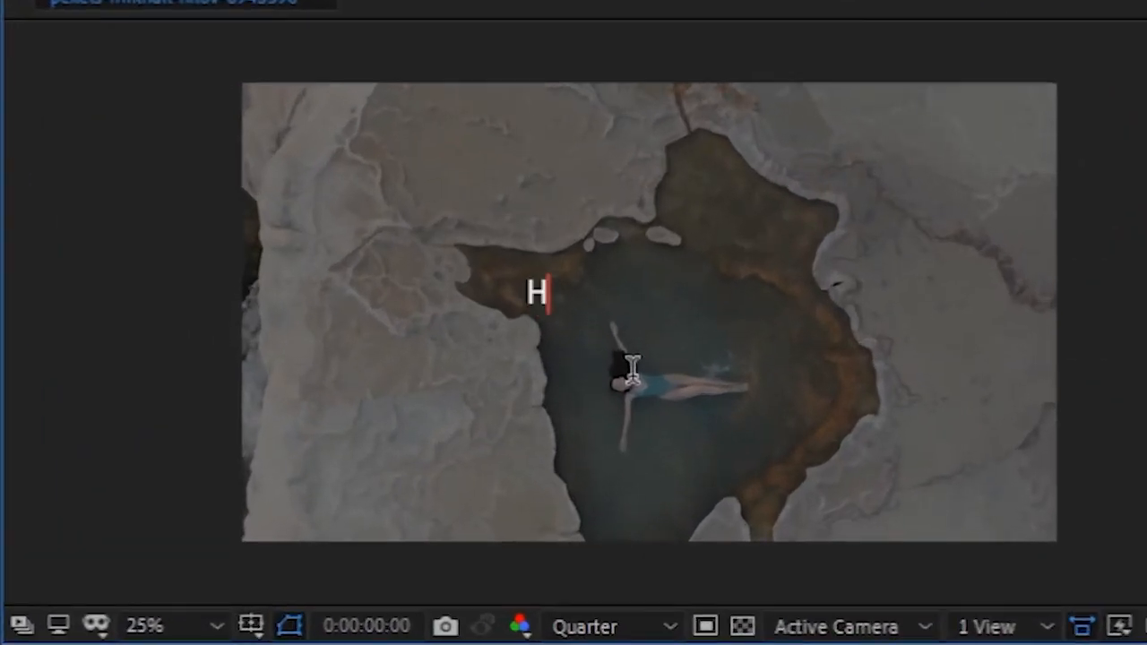
text(O)
key(Escape)
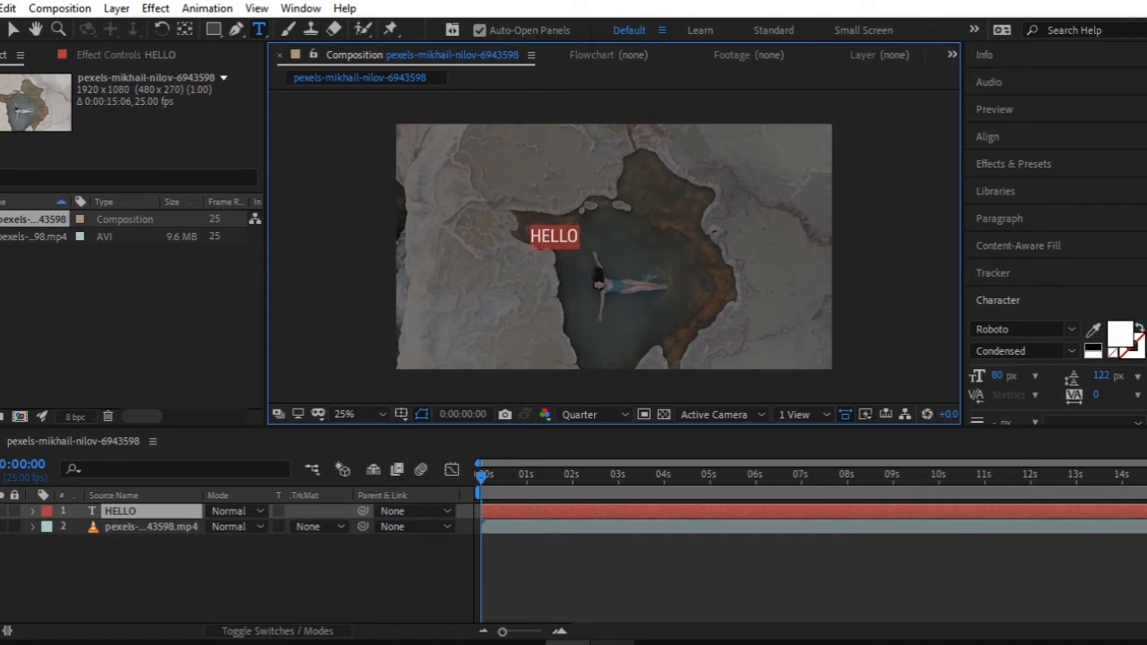
Close the Character panel and collapse the Tracker panel
right_click(998, 300)
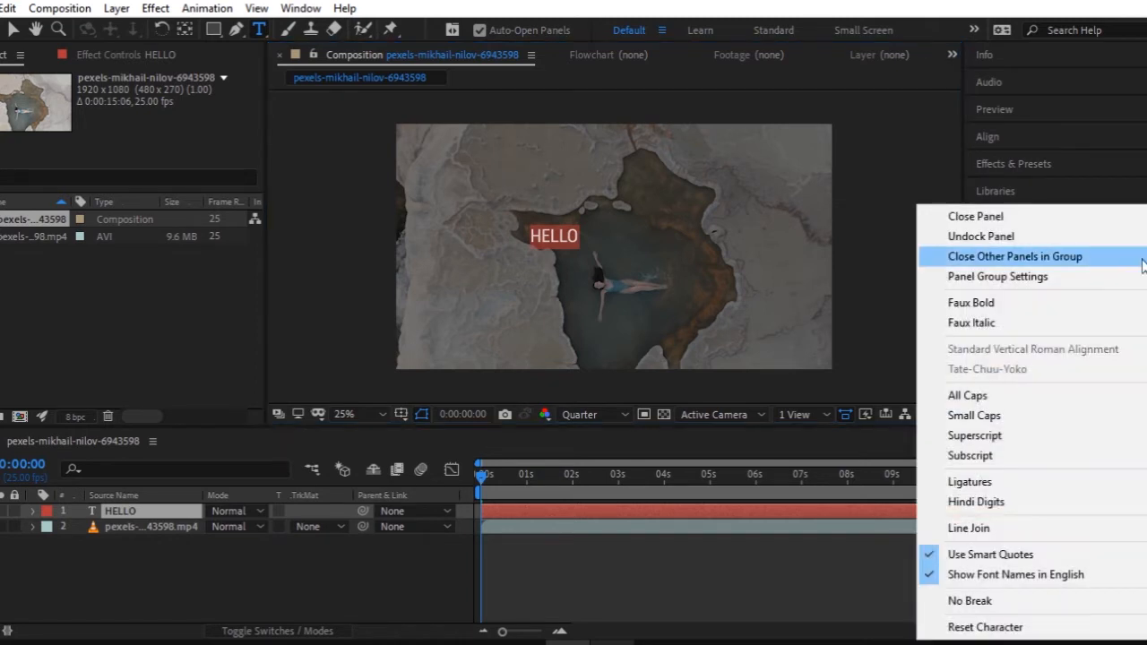
click(1004, 221)
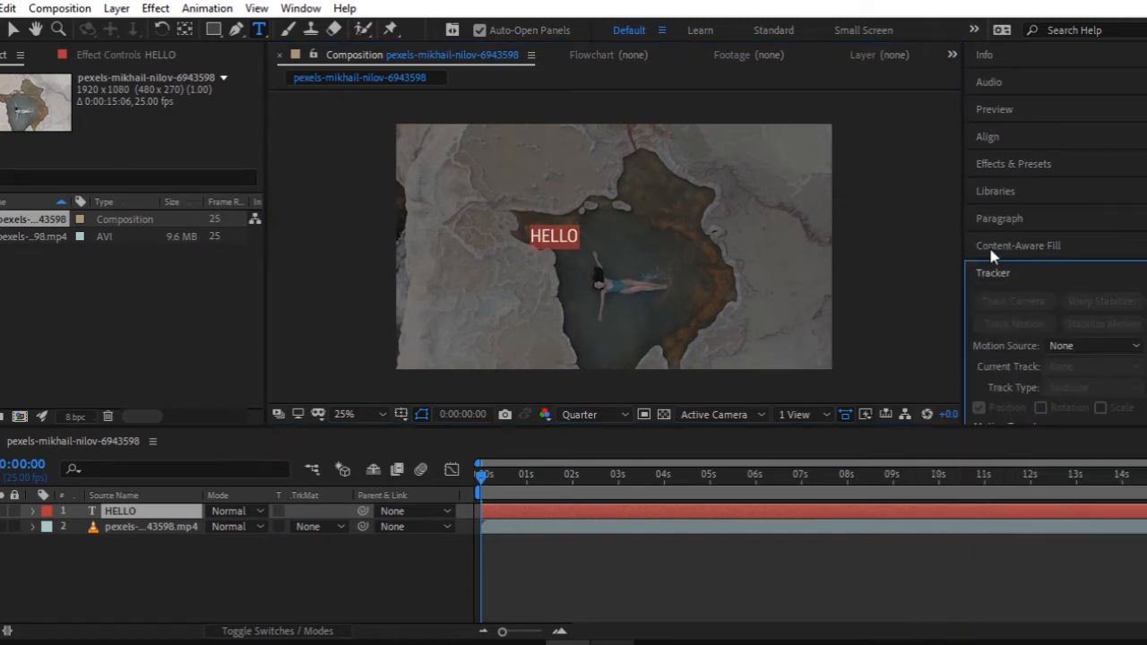
click(988, 273)
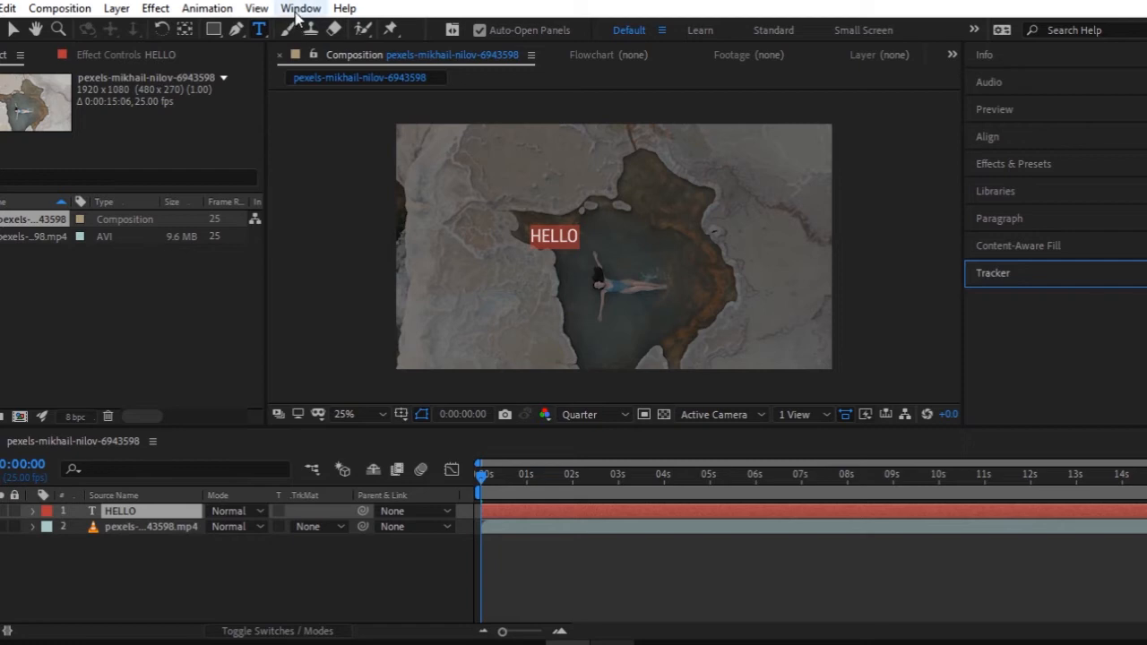
Show the Character panel and place it directly below the Paragraph panel
click(297, 8)
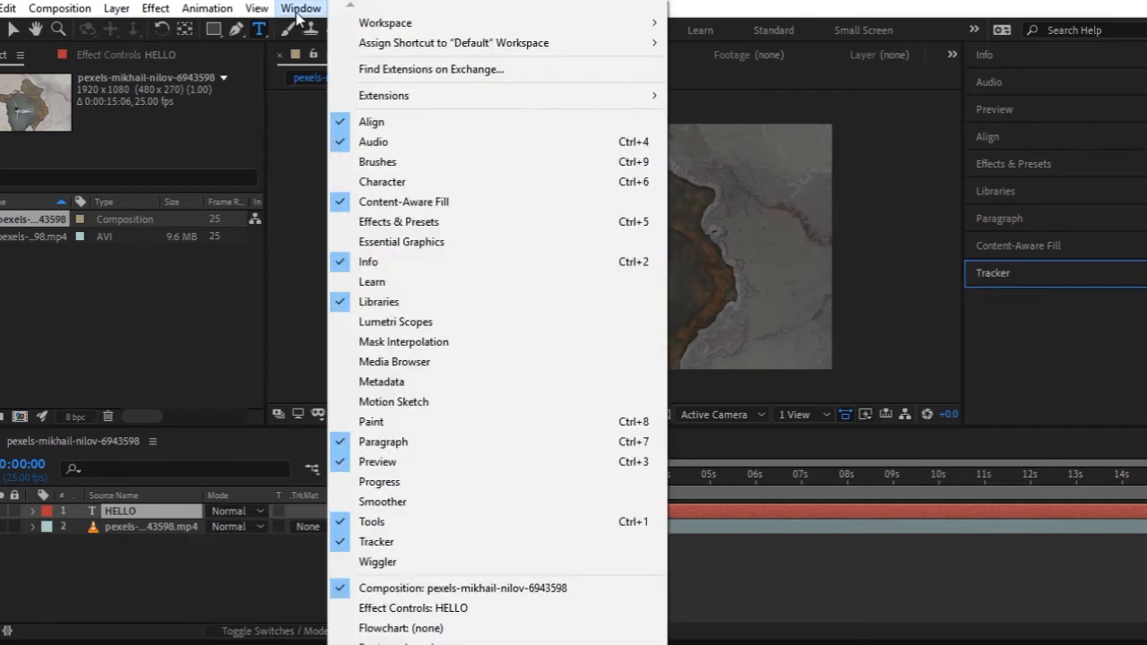
click(387, 184)
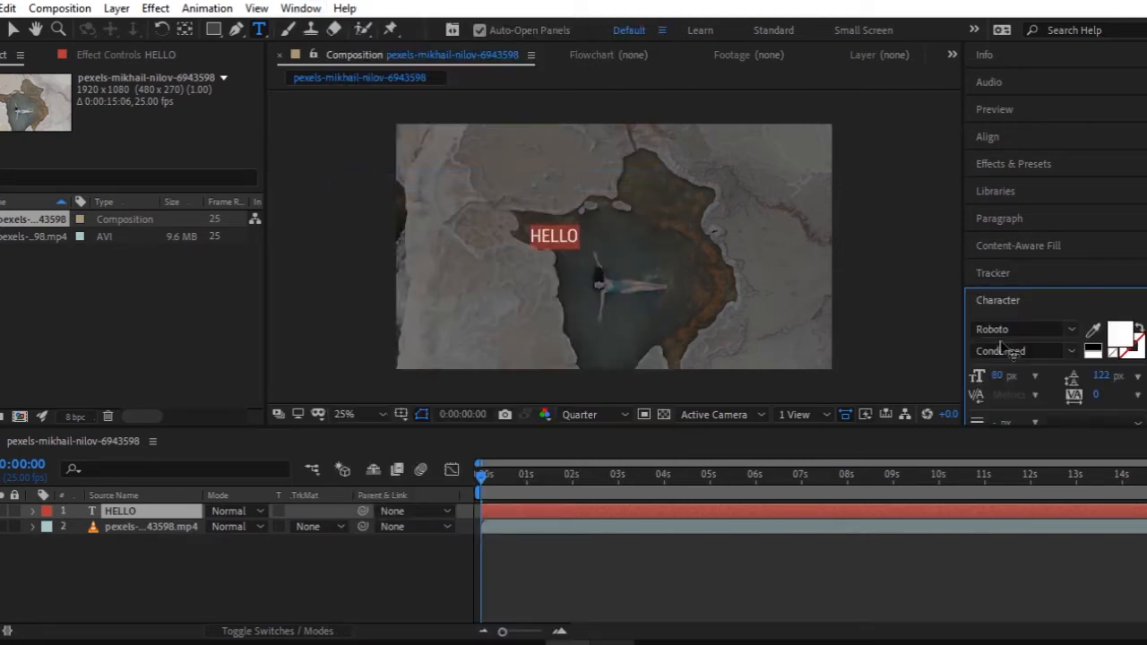
drag(1010, 303, 1015, 249)
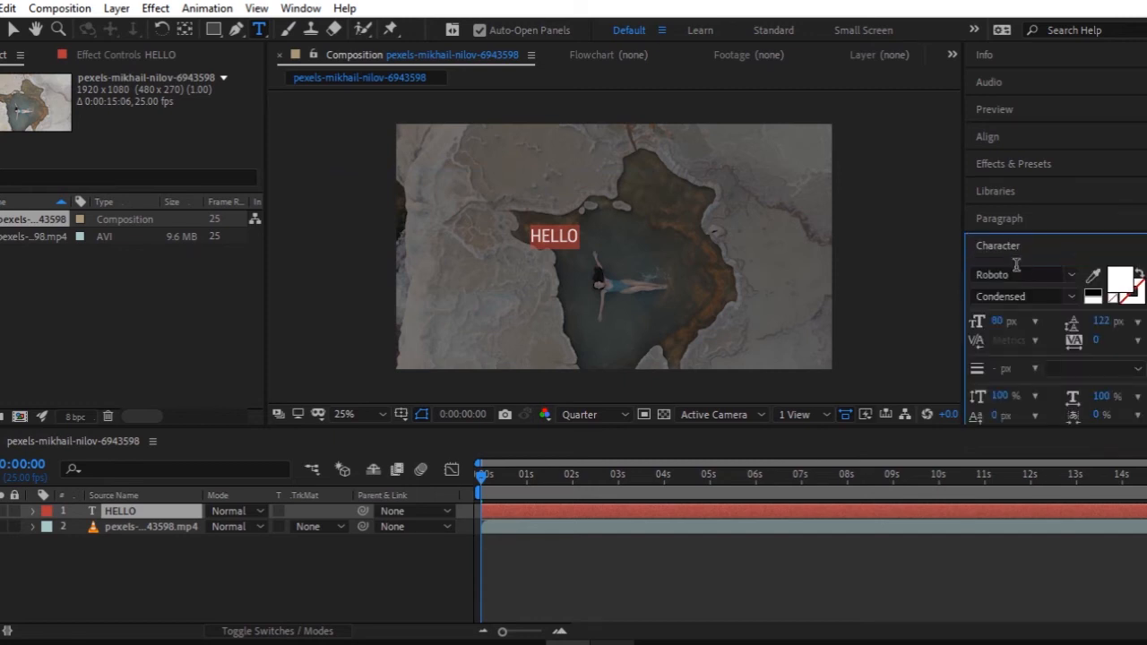
Style the HELLO text with the Black weight, a 155 px size and the white fill FFFFFF
click(1073, 295)
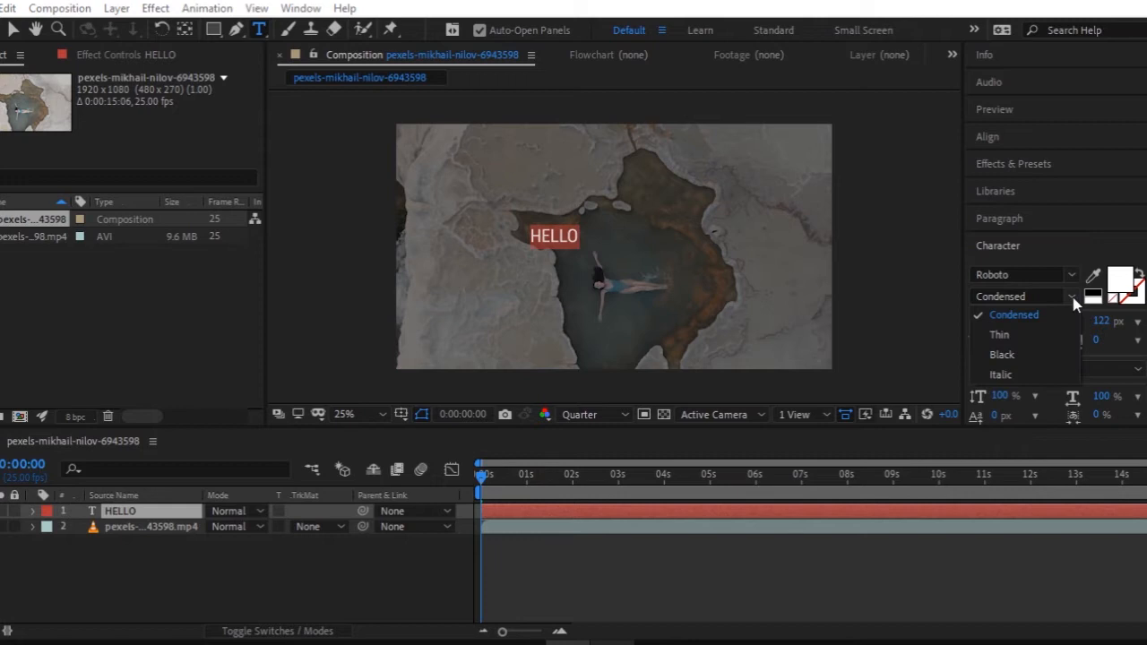
click(1018, 356)
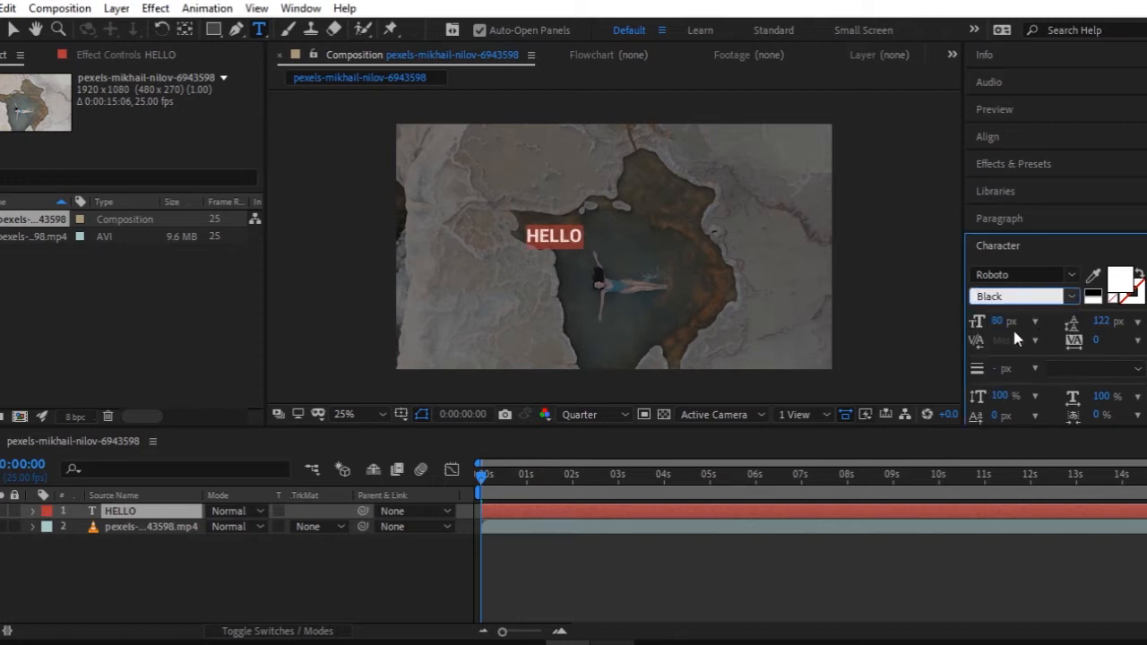
drag(995, 320, 1056, 321)
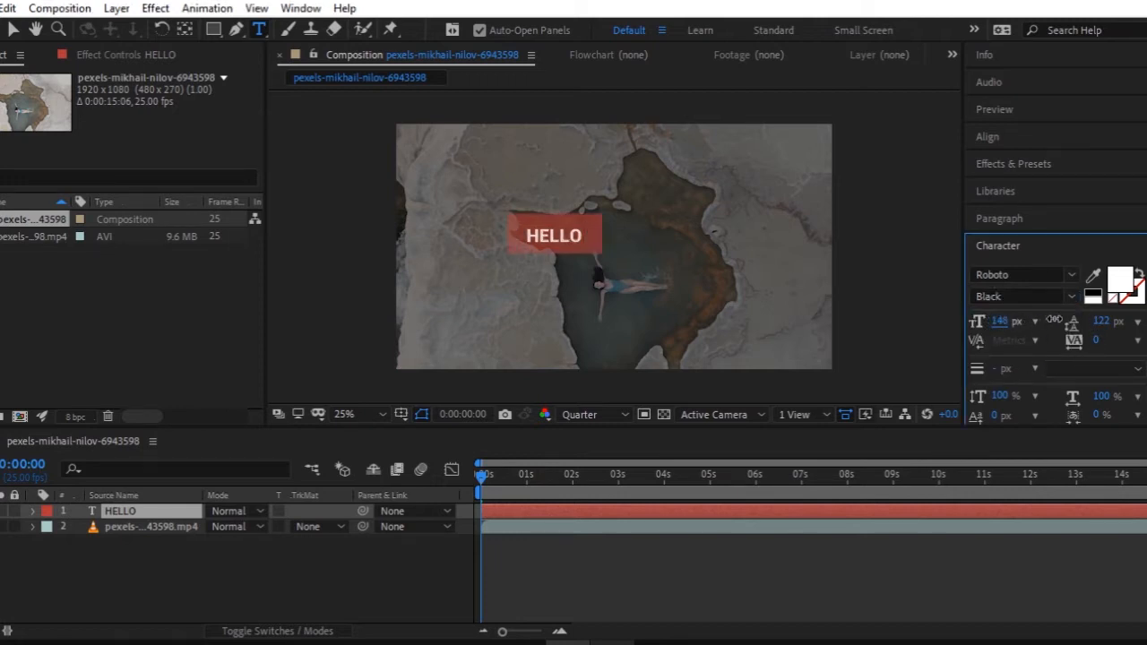
click(1109, 285)
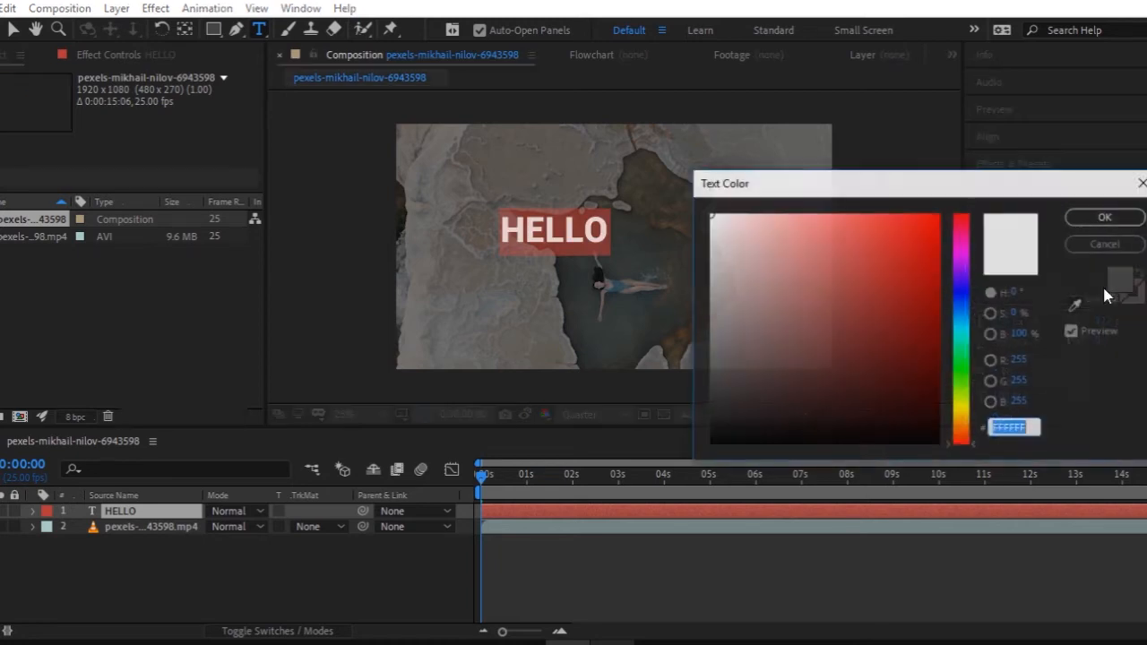
click(1105, 218)
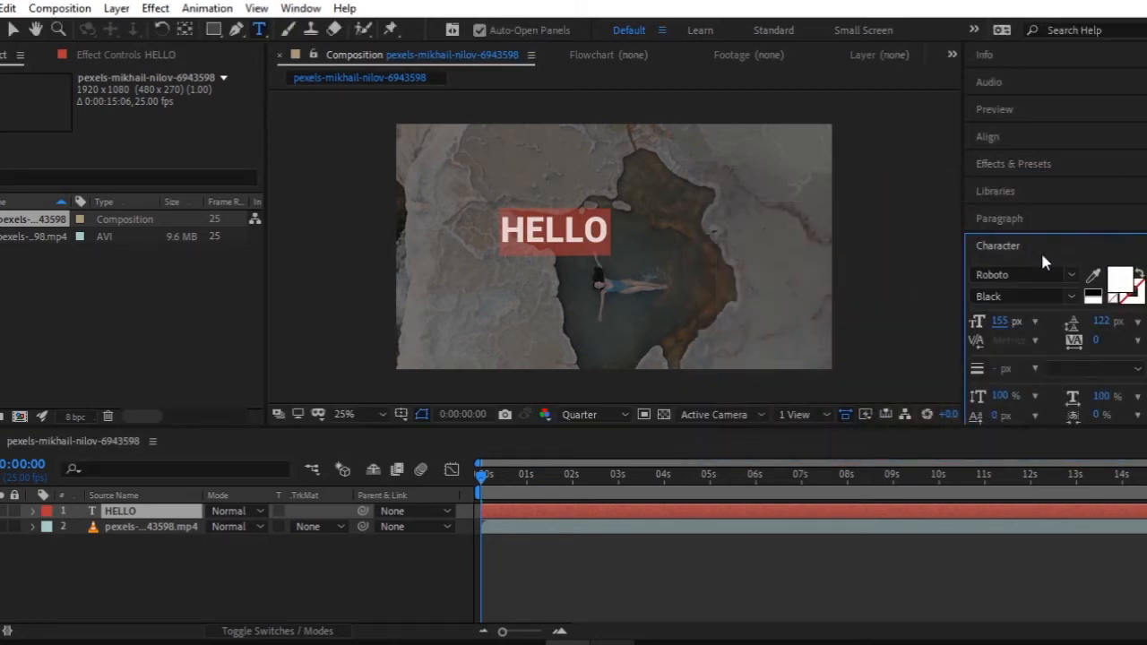
Center the HELLO text horizontally and vertically in the composition
click(997, 137)
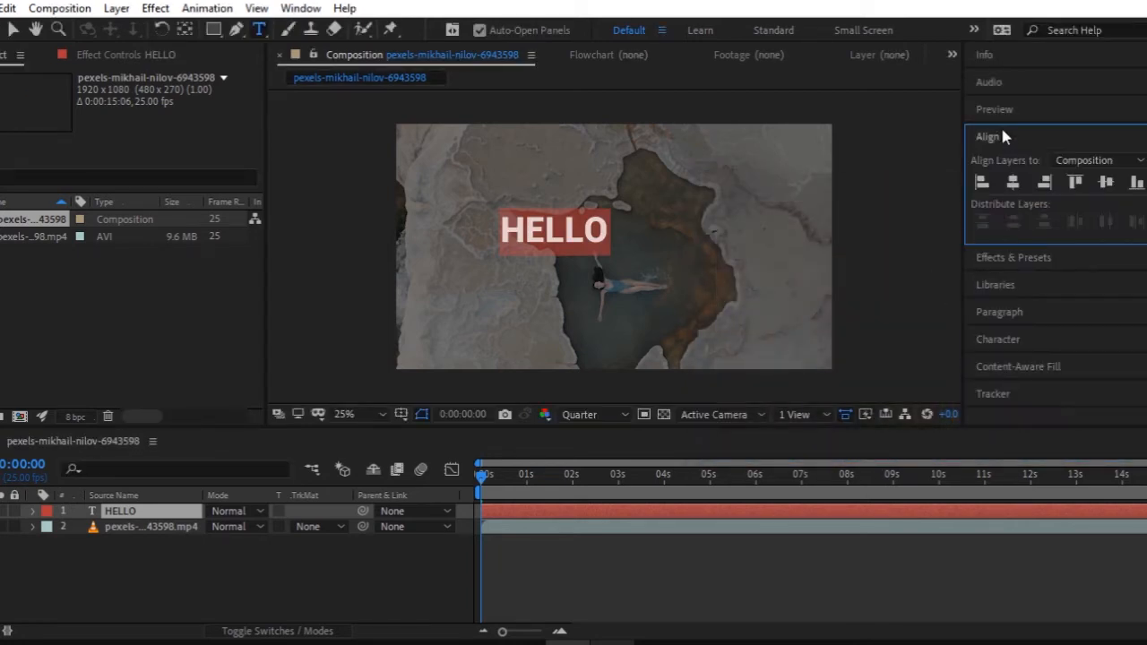
click(1013, 184)
click(1106, 184)
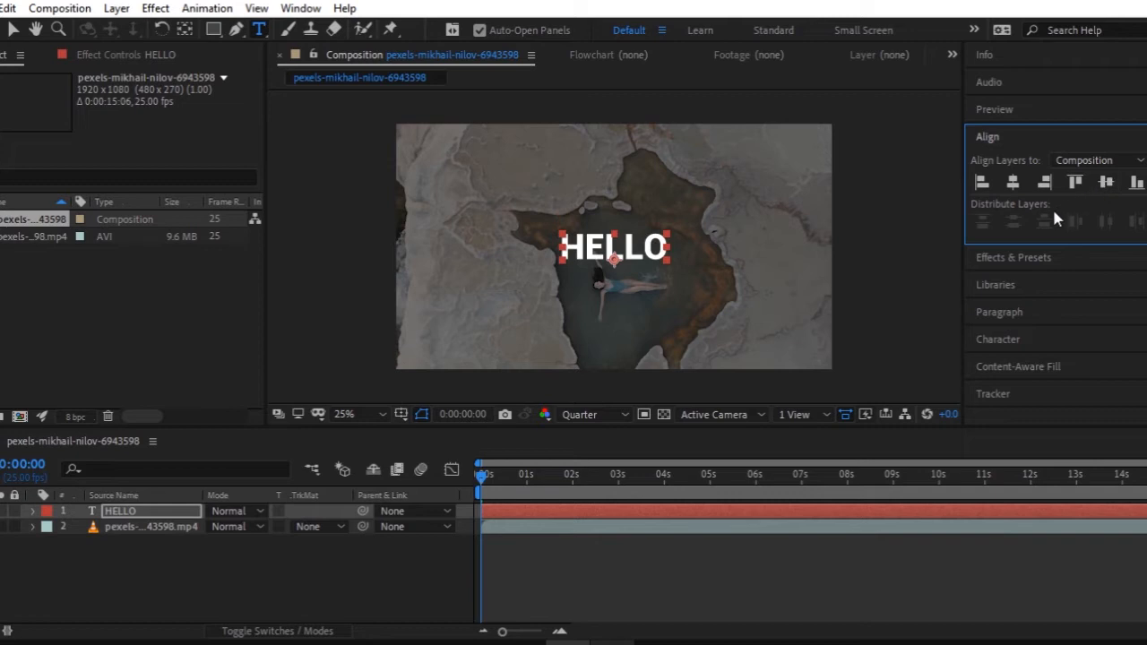
Add a separate text layer reading "EVERYONE" that overlaps the HELLO text
click(999, 337)
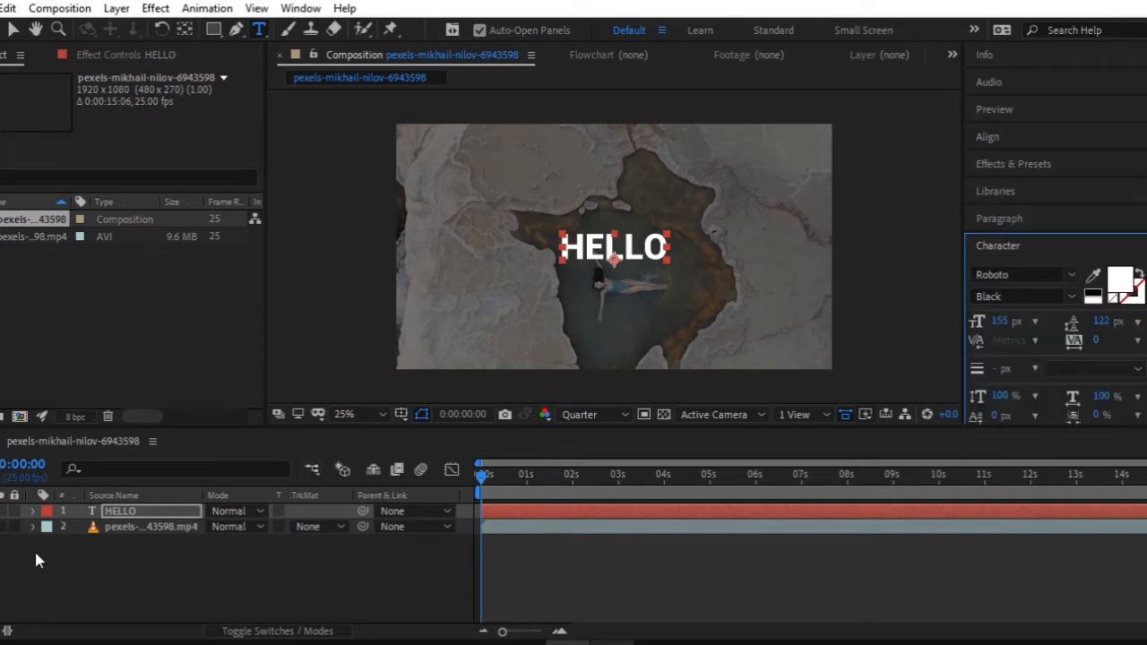
click(121, 555)
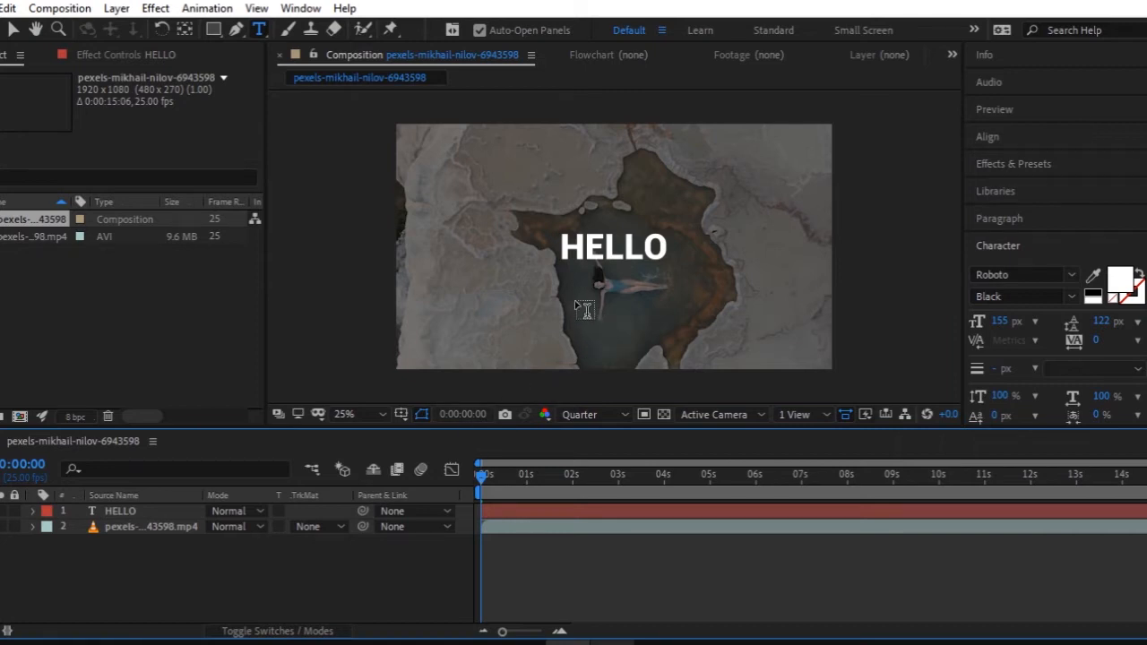
click(549, 278)
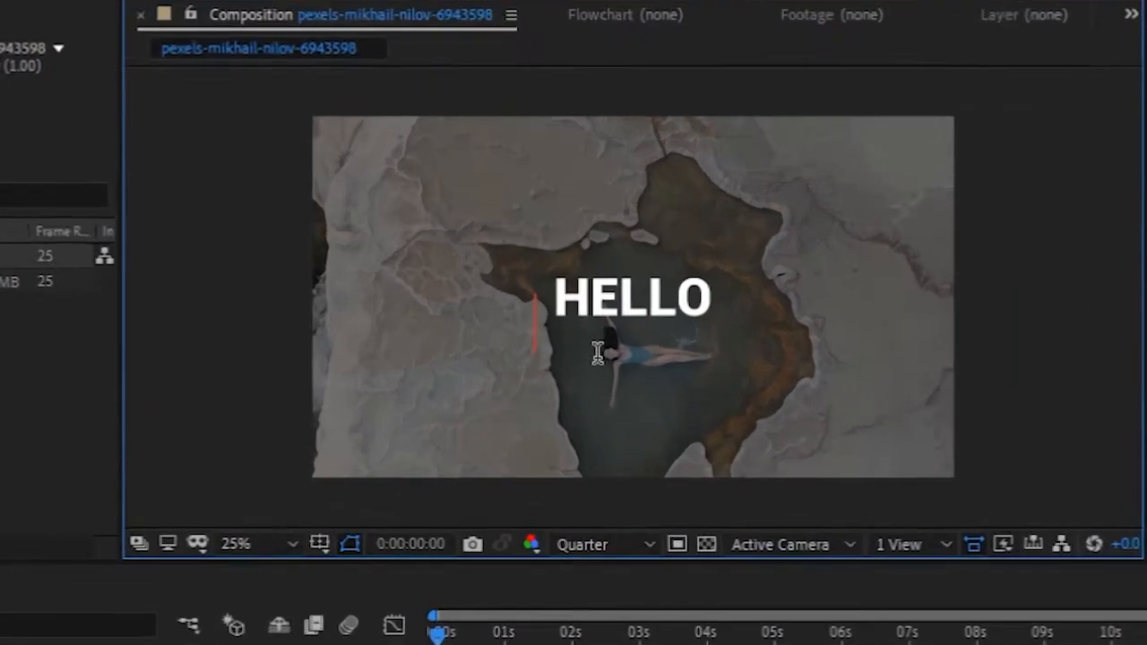
text(EVER)
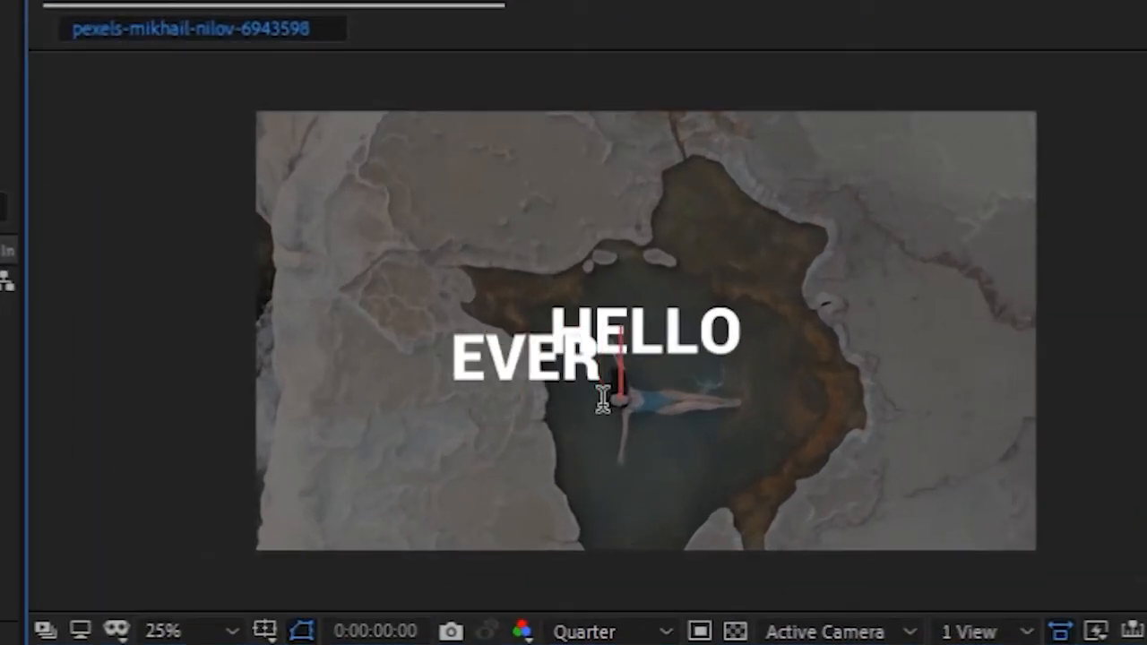
text(YONE)
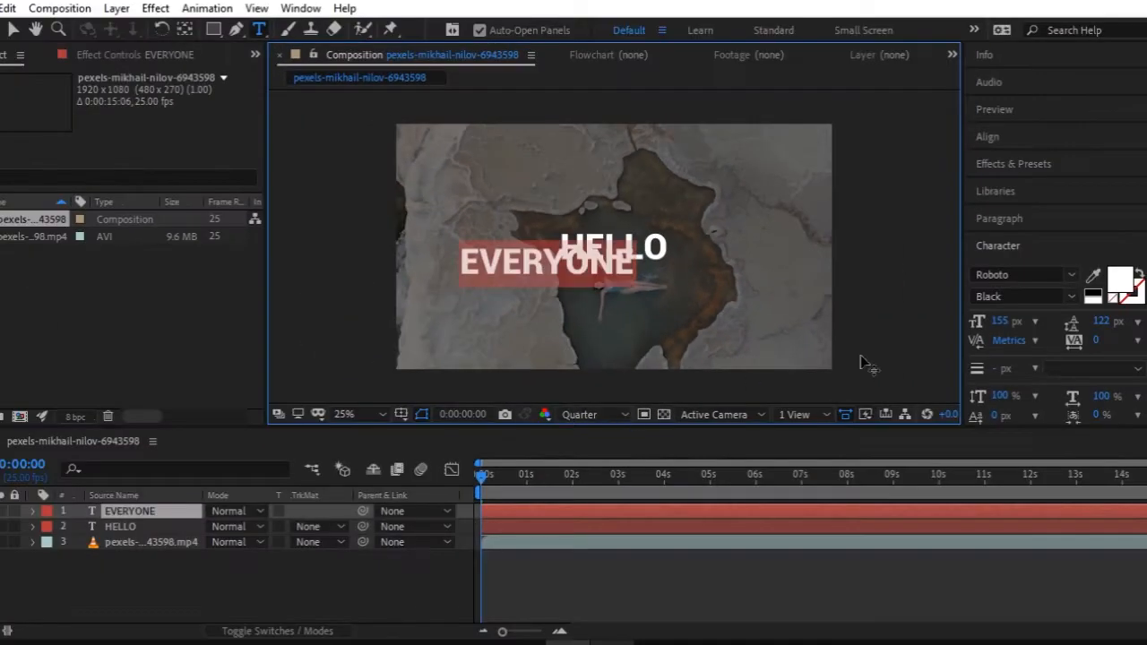
Give the EVERYONE text the Thin font style and the light green fill C3FF83
click(1048, 297)
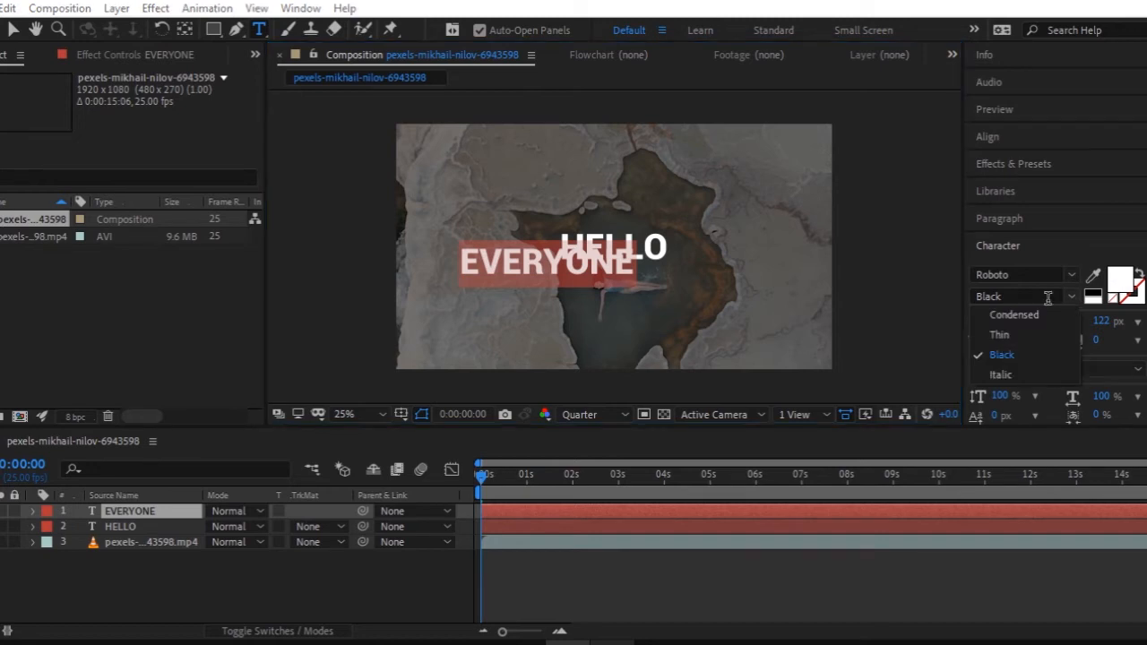
click(1019, 334)
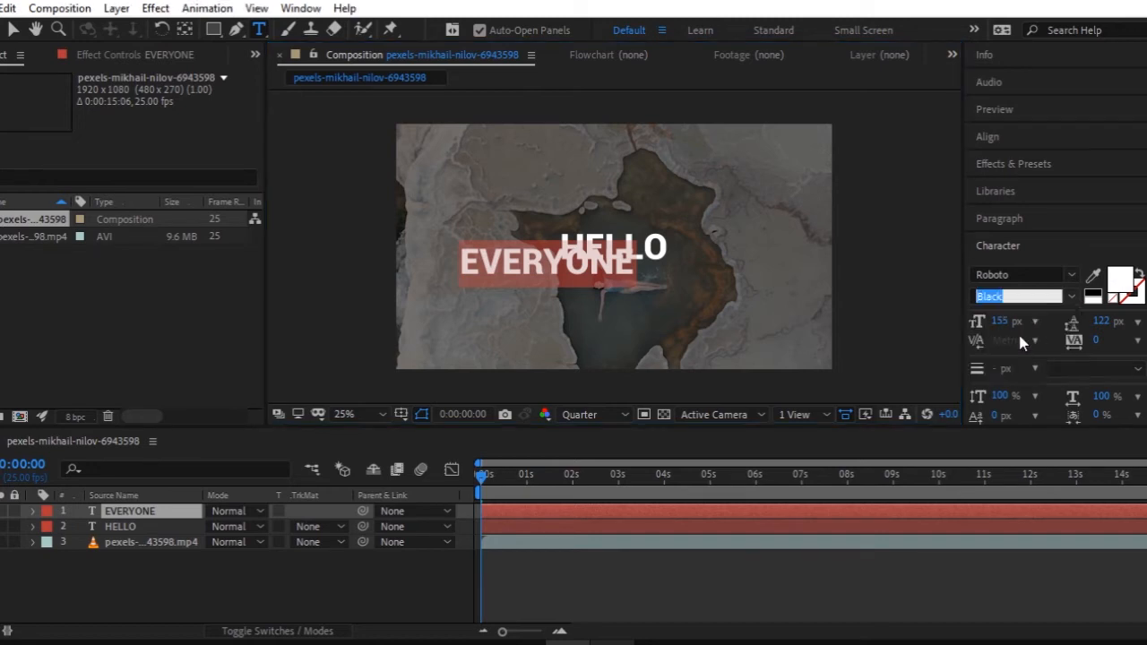
click(1116, 286)
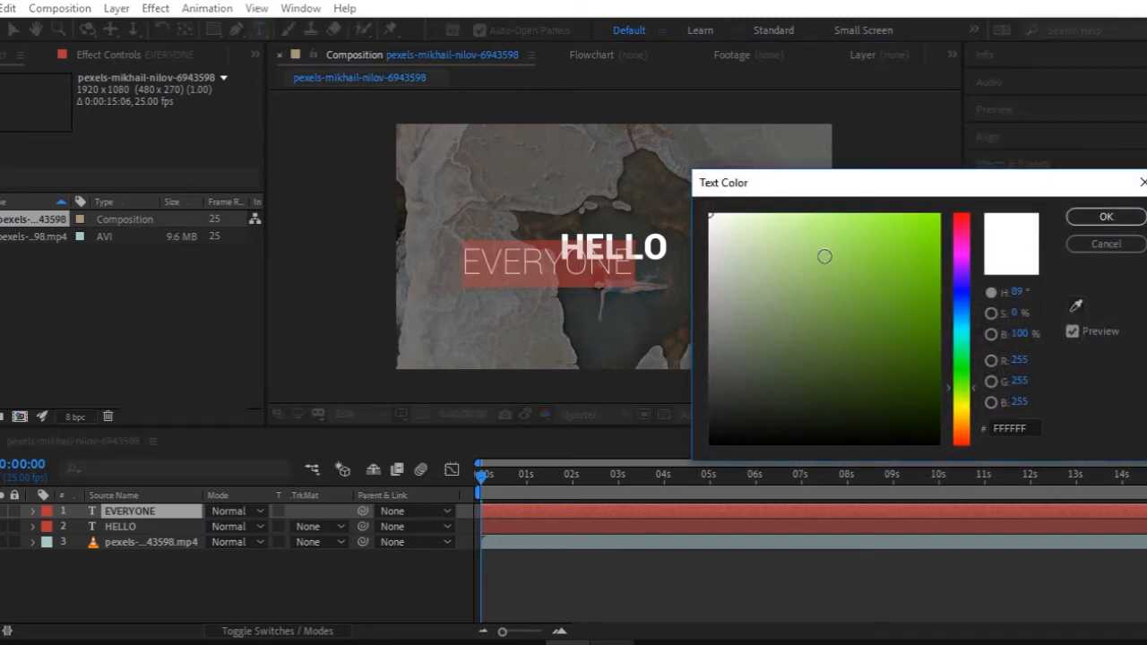
click(821, 215)
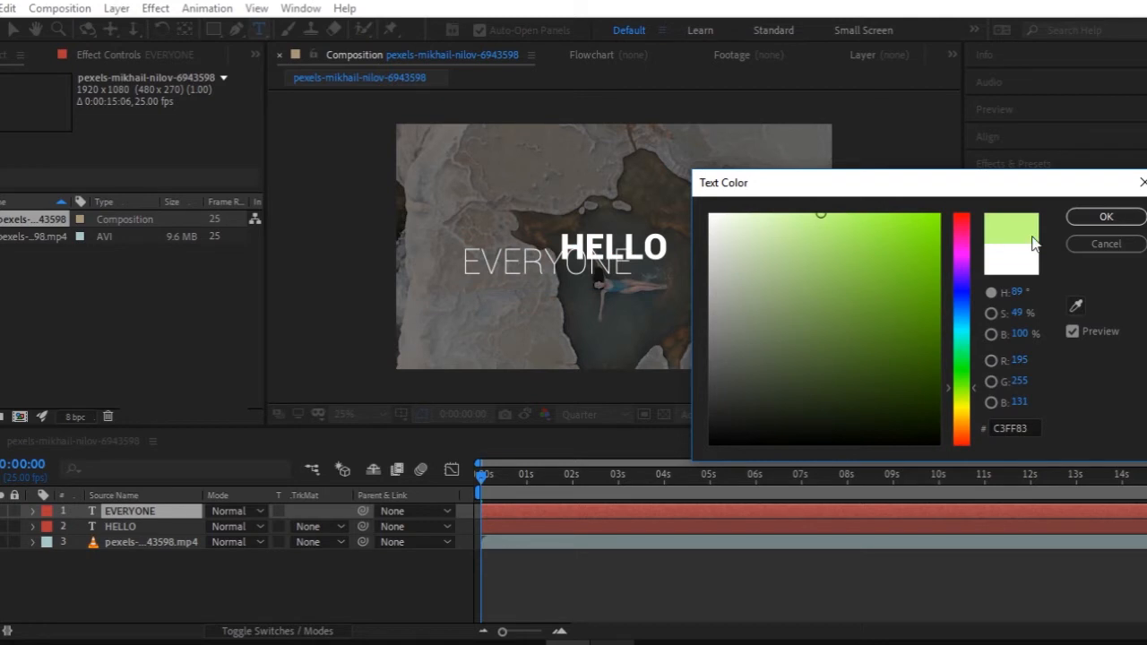
click(1107, 218)
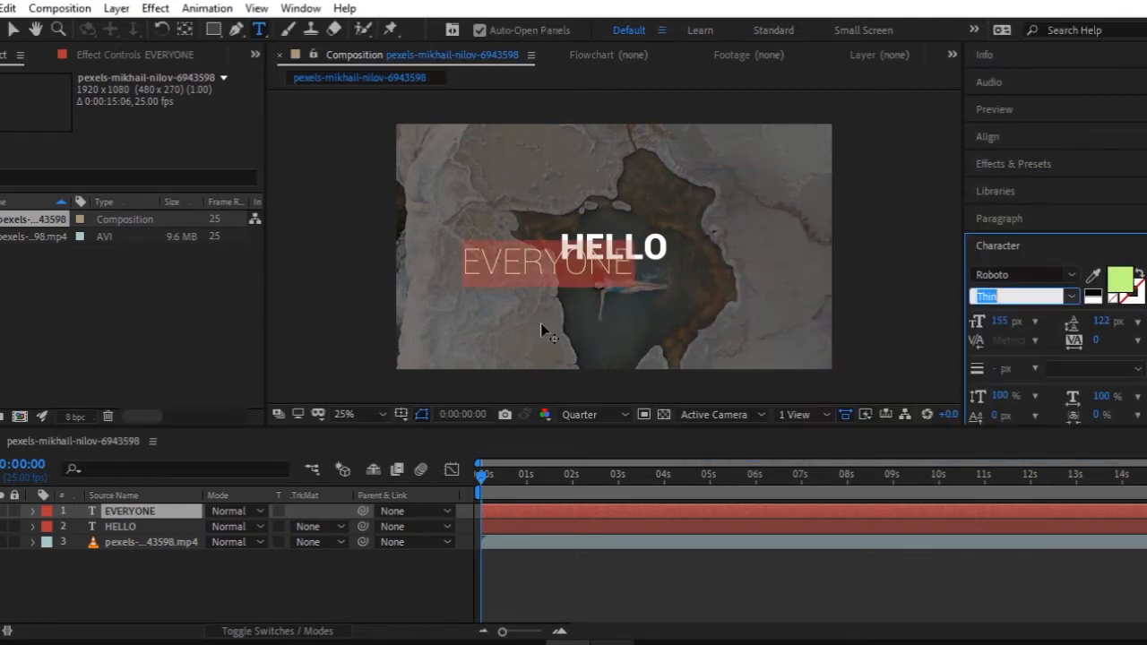
Center the EVERYONE text horizontally and vertically in the composition
click(1002, 135)
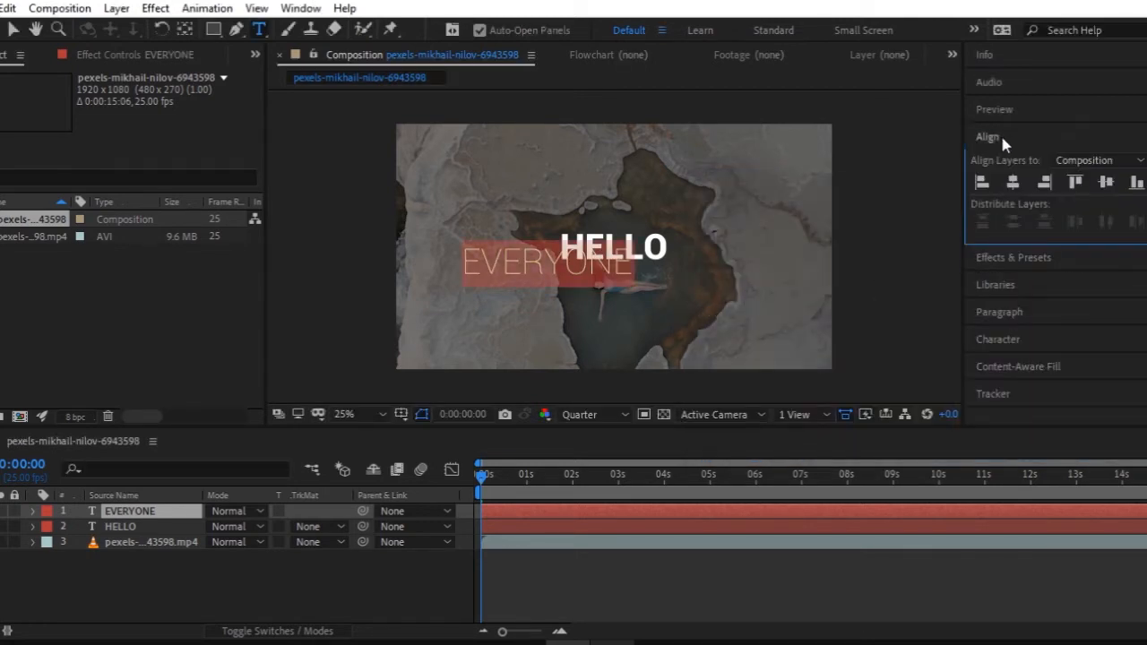
click(1012, 183)
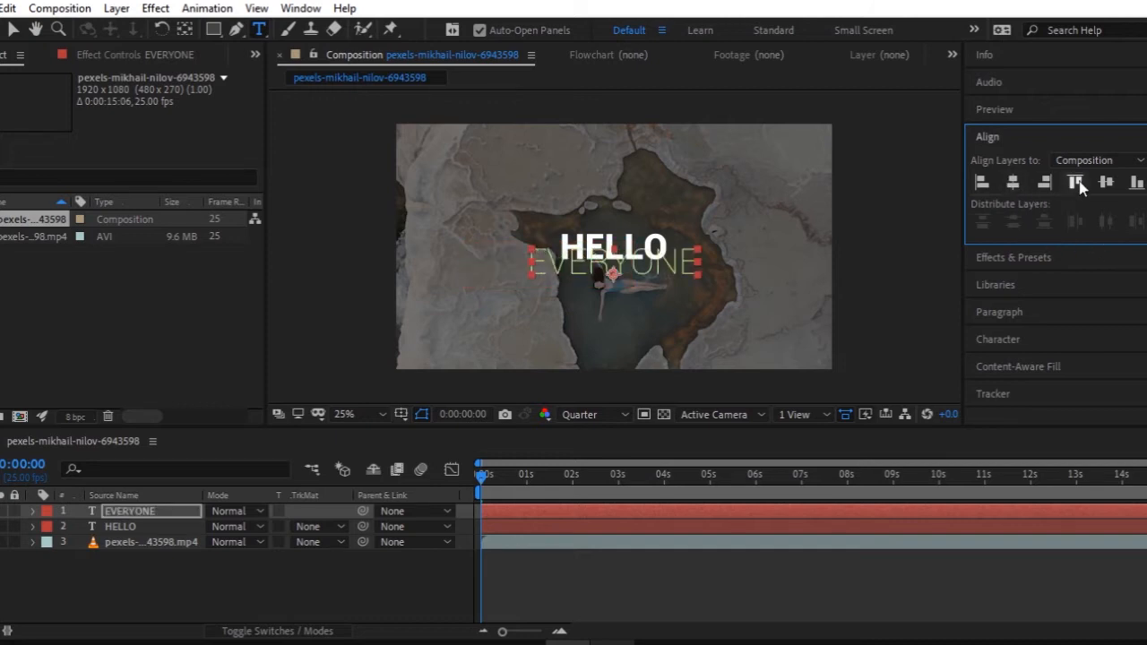
click(1107, 184)
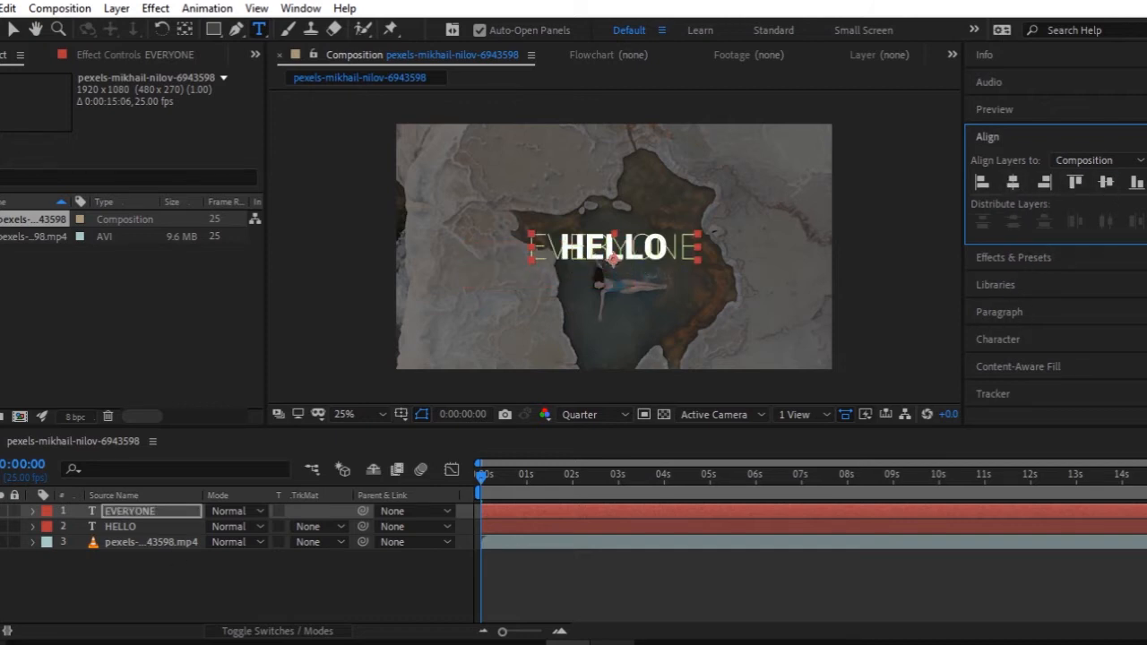
click(192, 602)
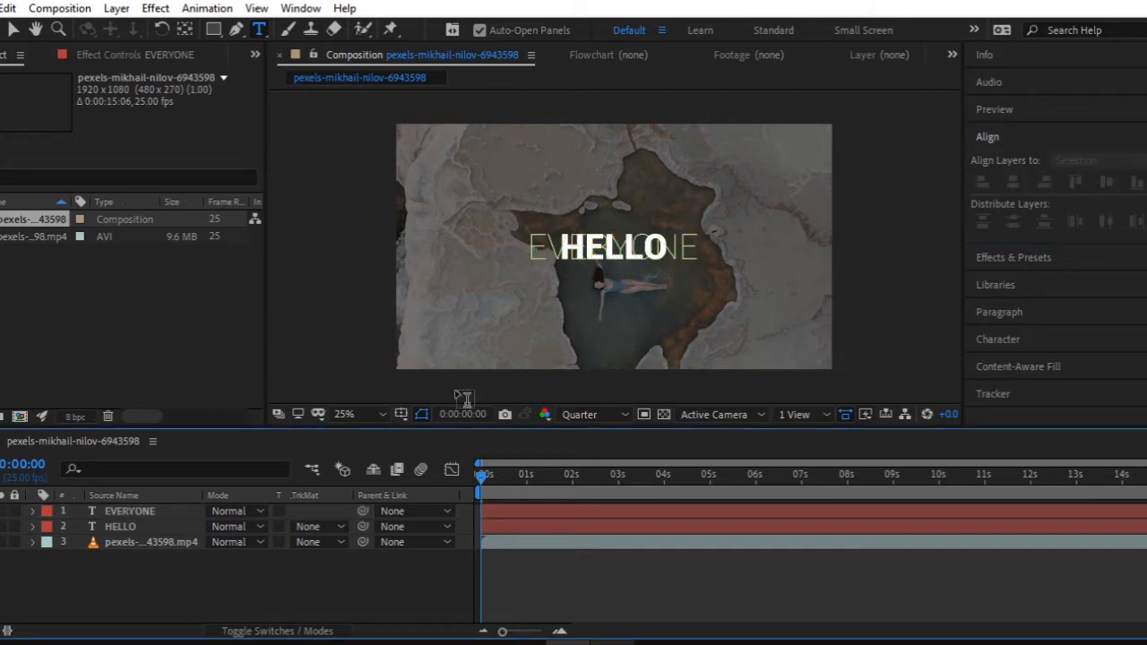
Add a third separate text layer reading "WELCOME" near the centre of the composition
click(561, 283)
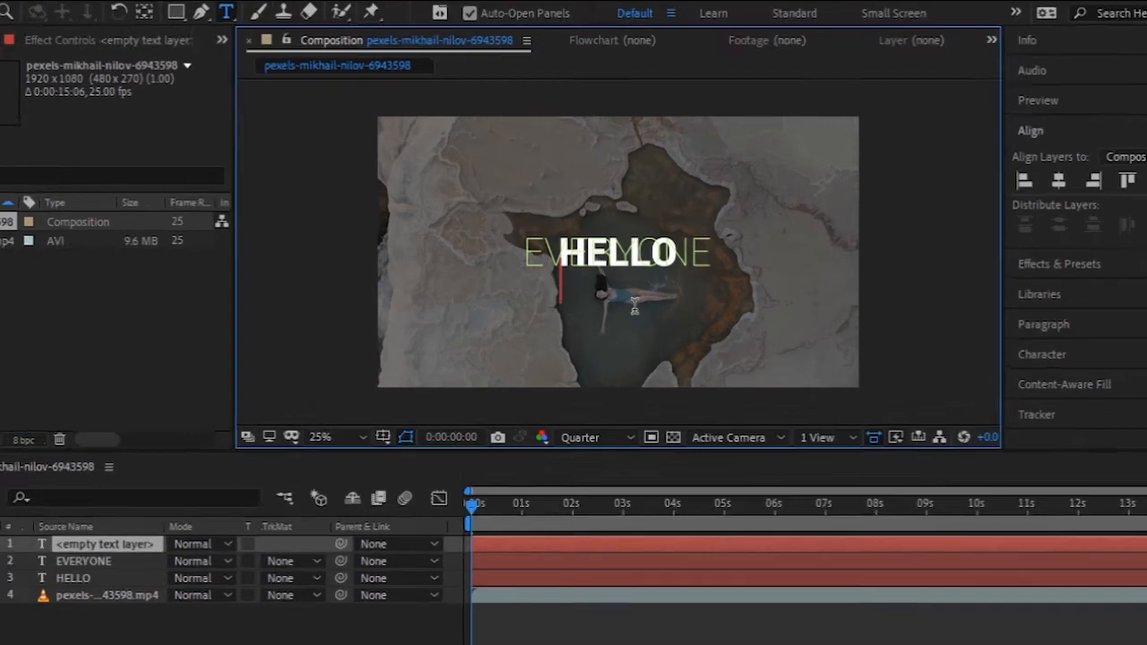
text(W)
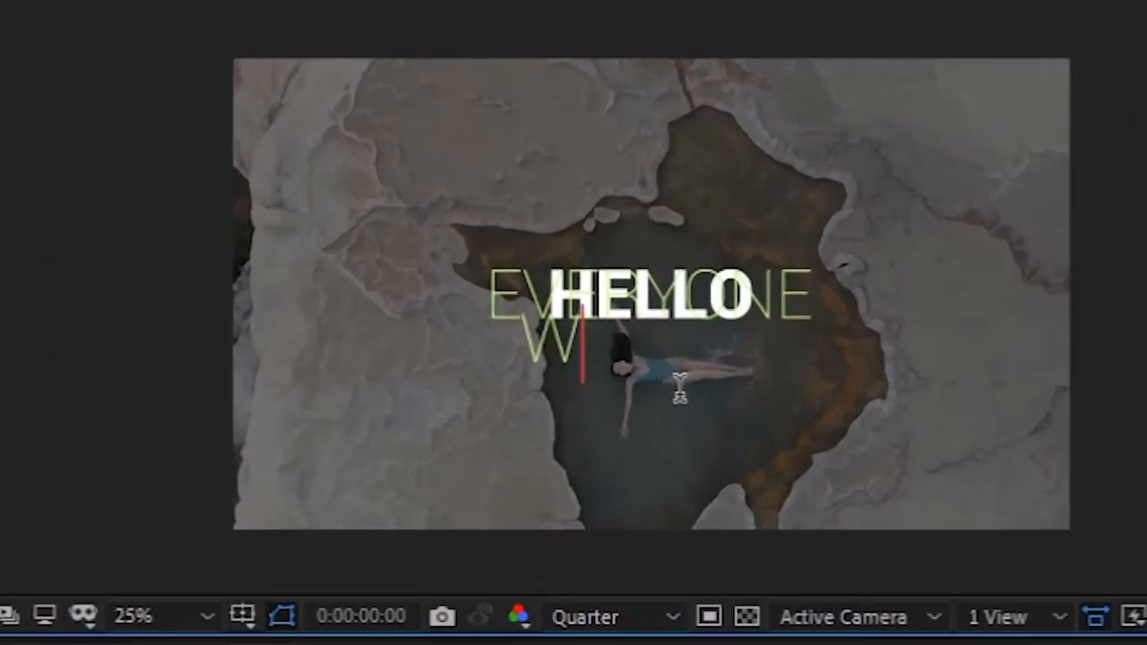
text(ELCOME)
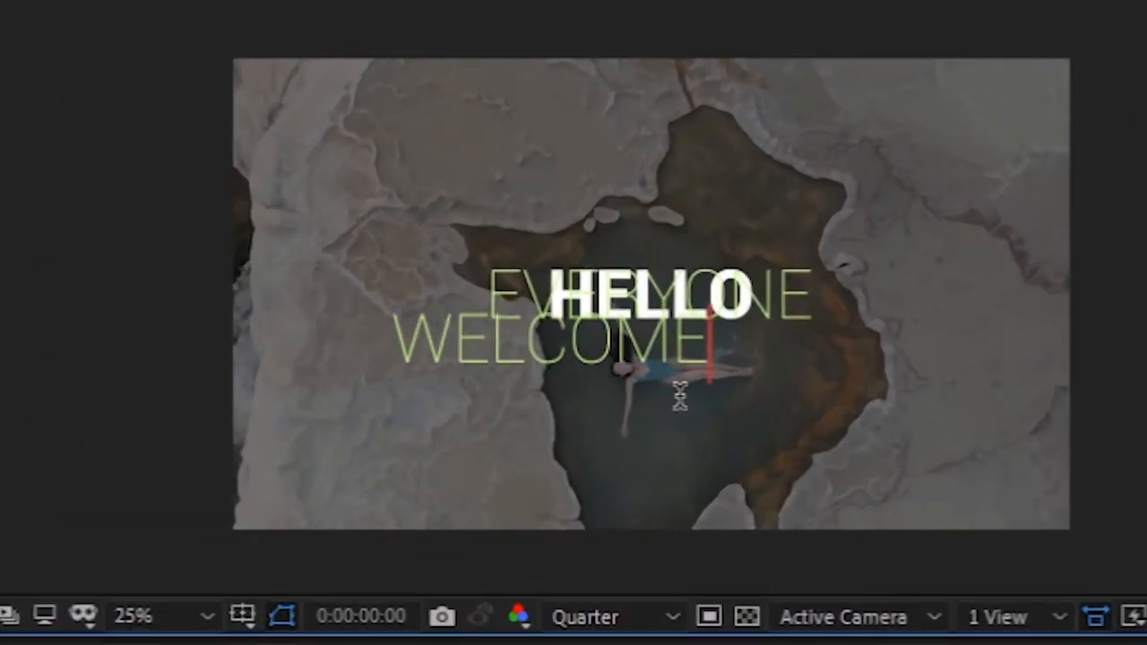
Style the WELCOME text with the Condensed font style, the white fill FFFFFF and an 85 px size
key(ctrl+a)
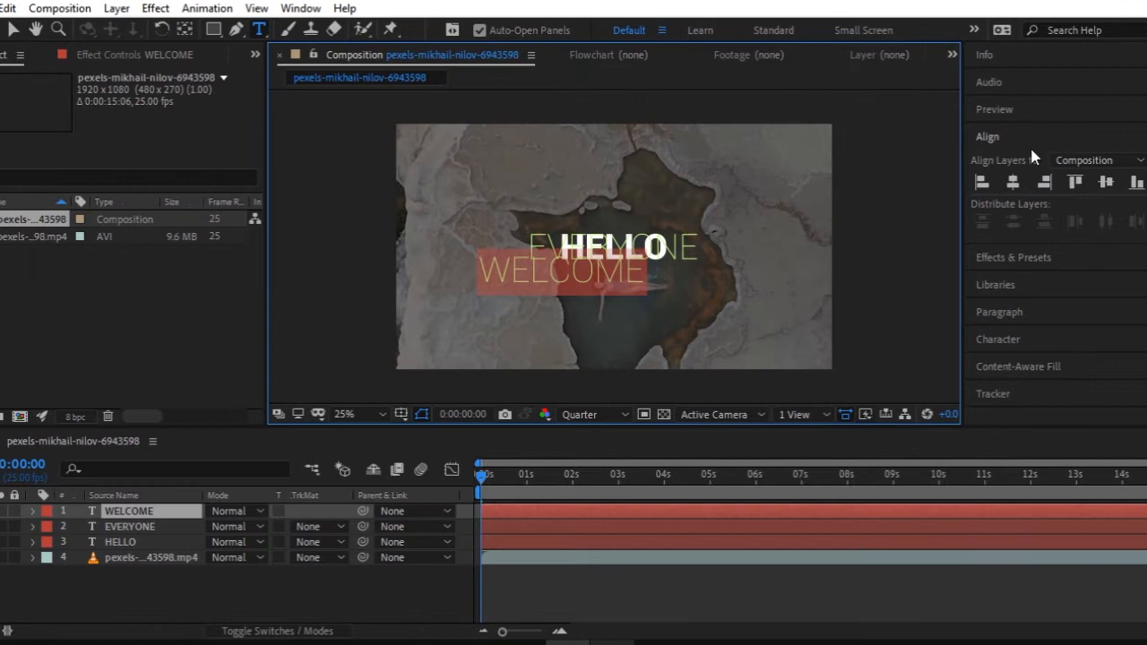
click(998, 338)
click(1071, 297)
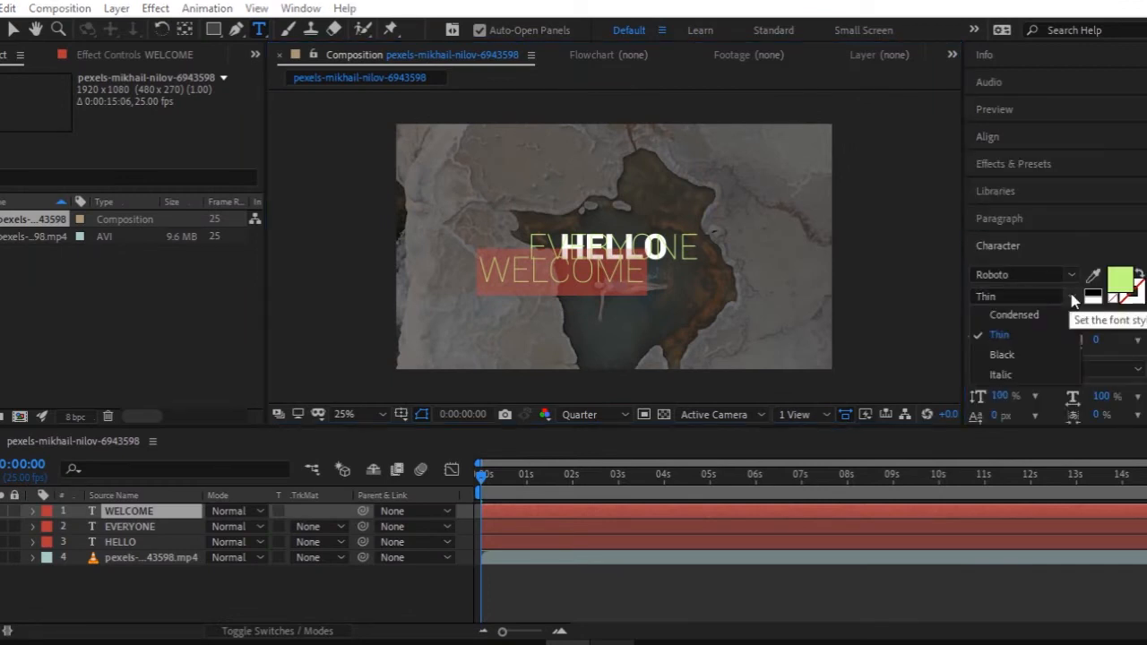
click(1054, 311)
click(1133, 283)
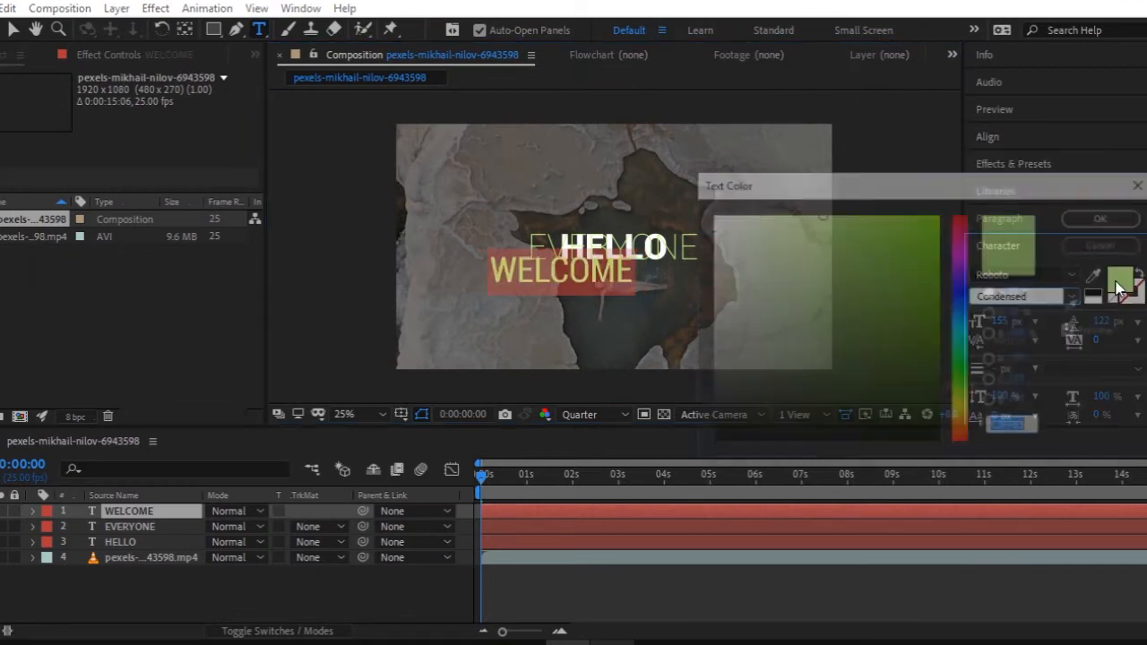
text(FFFFFF)
click(1107, 218)
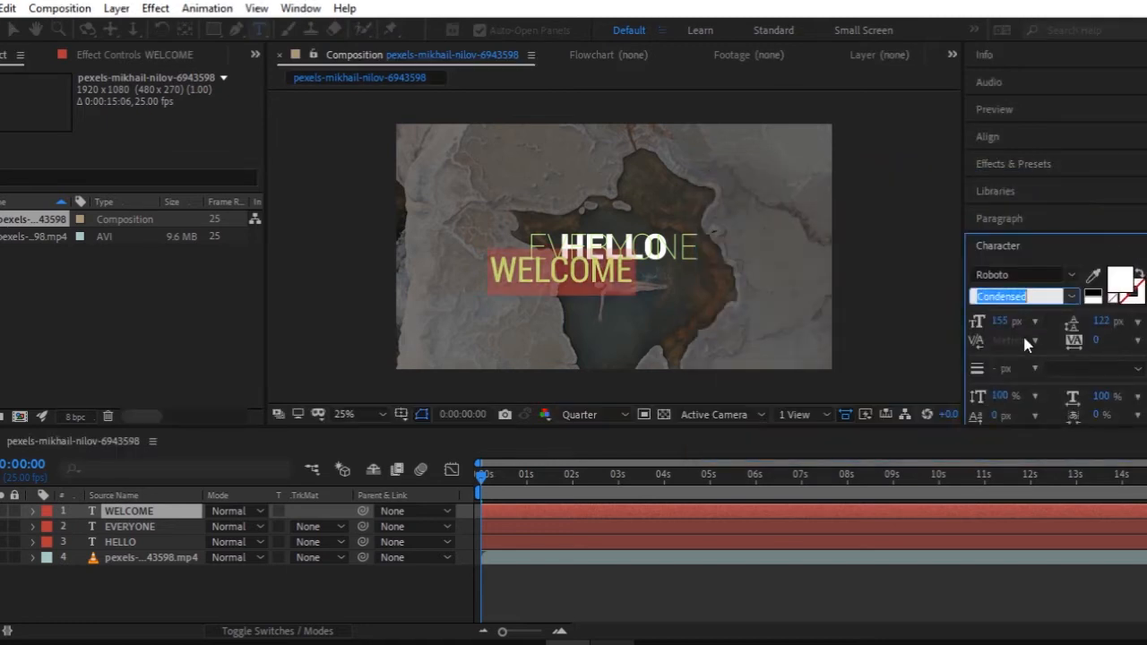
drag(975, 332, 949, 342)
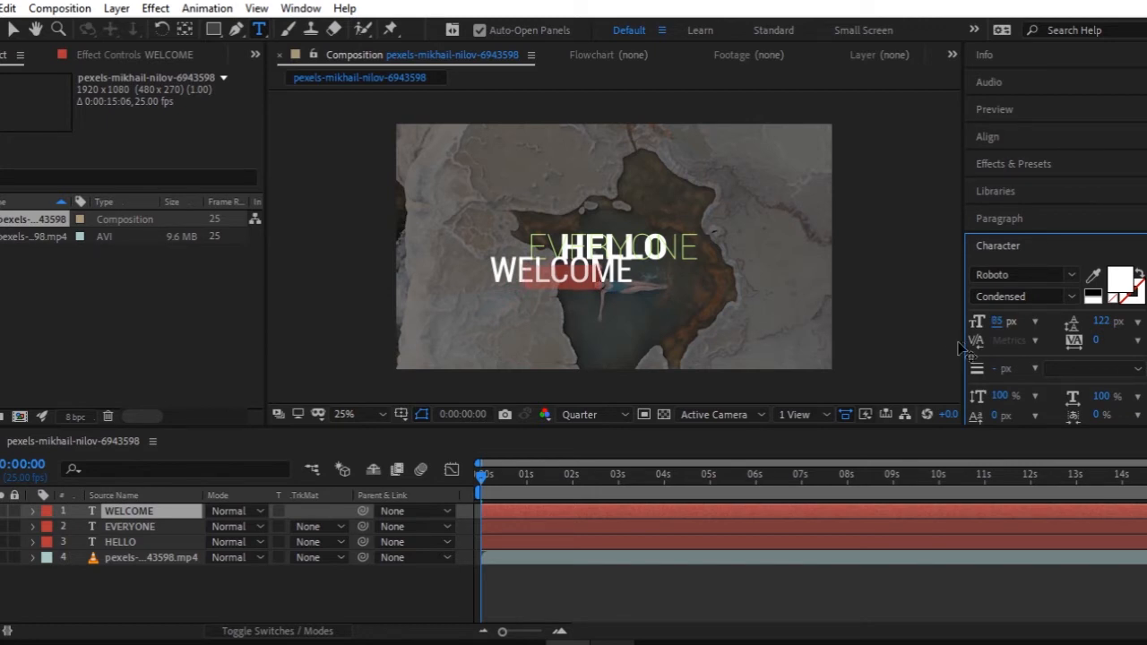
drag(964, 351, 758, 391)
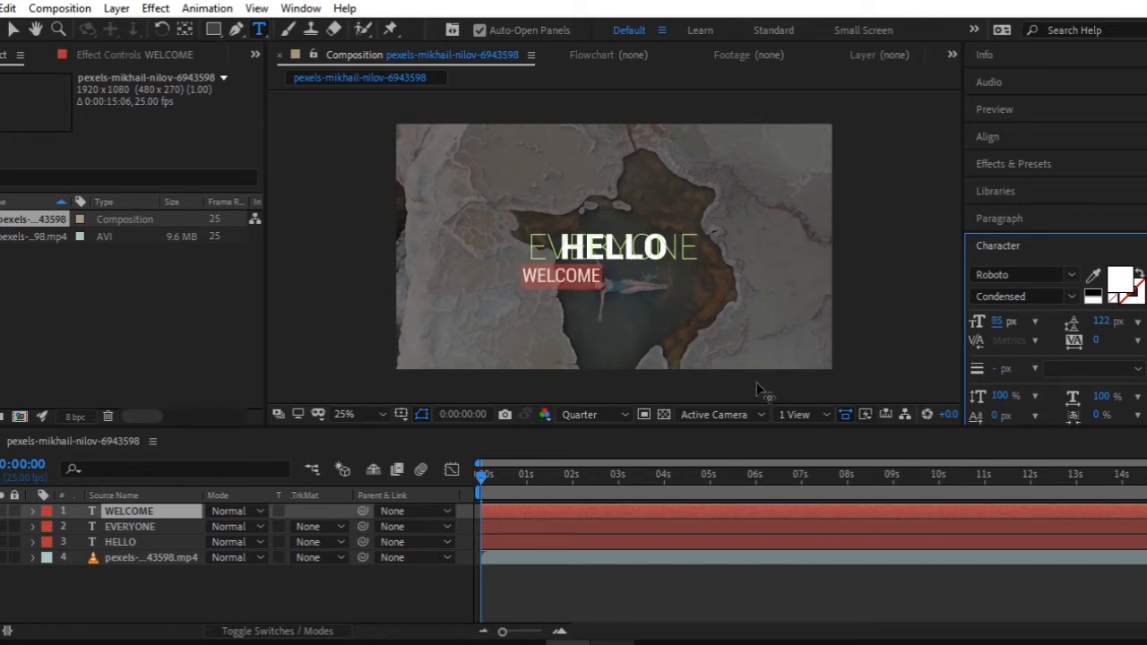
Center the WELCOME text horizontally and vertically in the composition
click(999, 136)
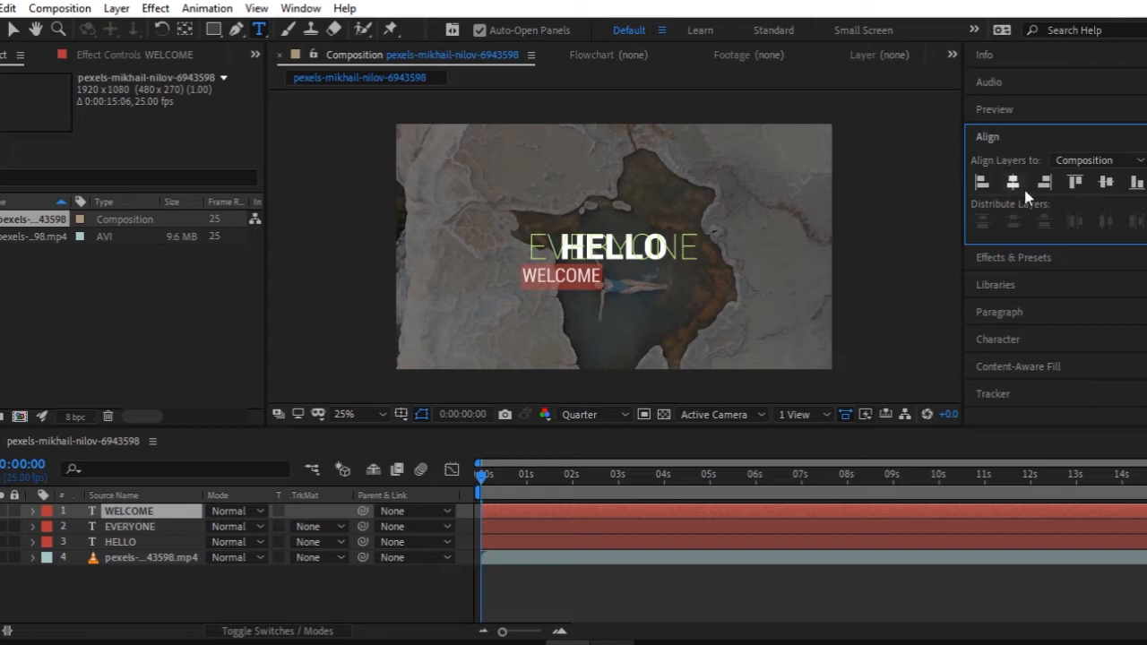
click(1013, 183)
click(1106, 183)
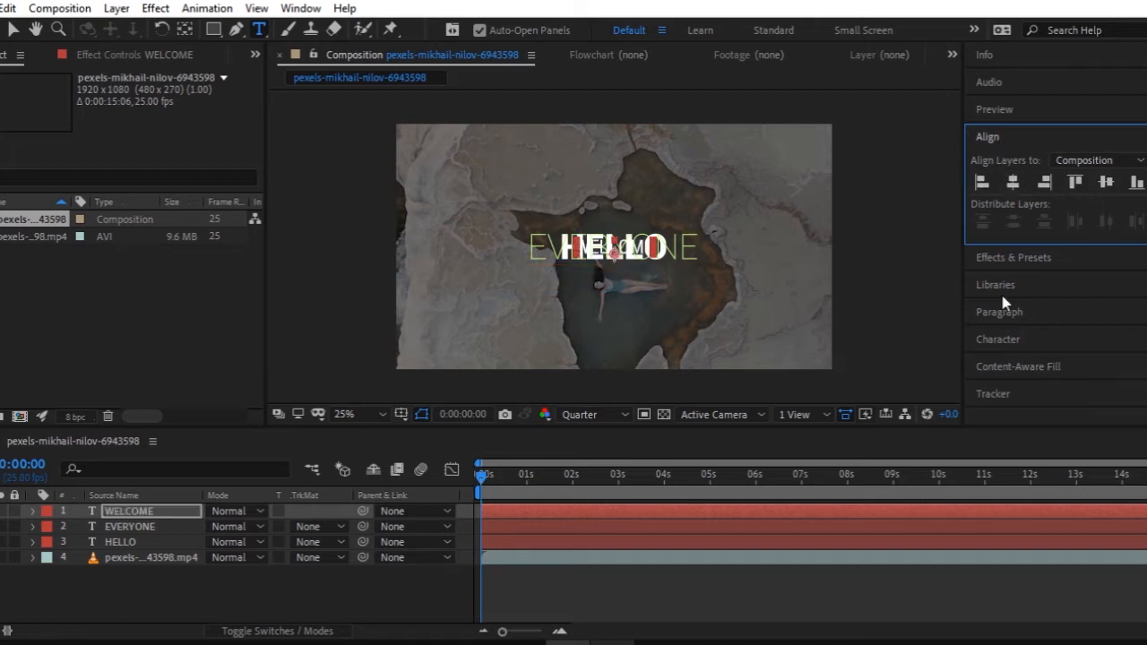
click(155, 569)
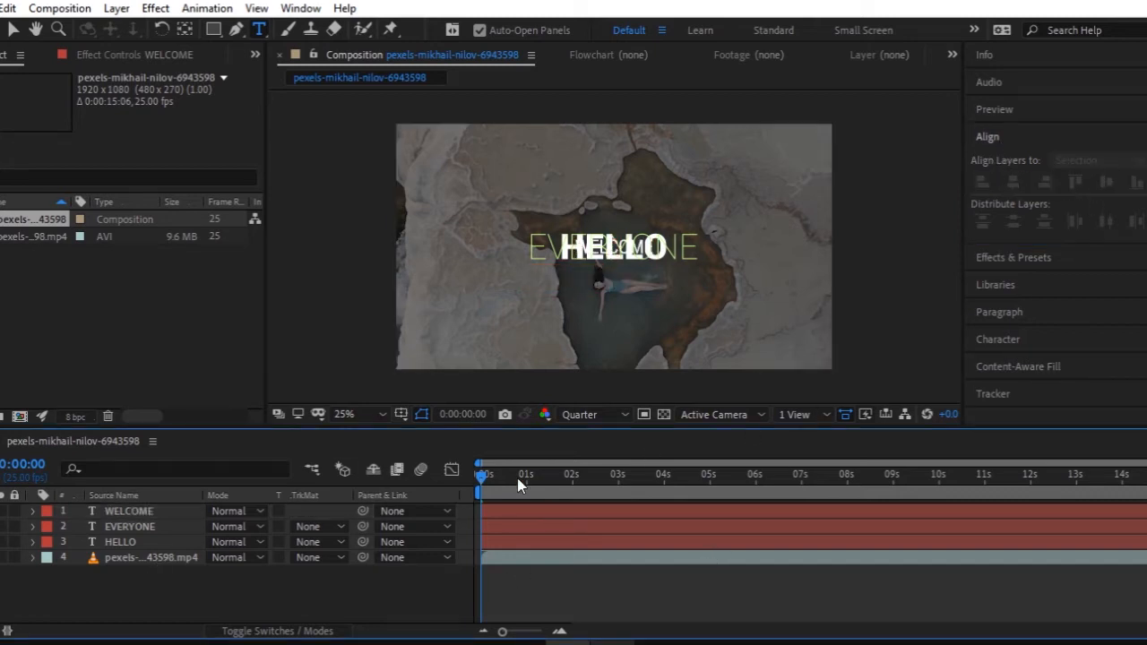
Go to 0:00:01:00 and reveal the Position property of the WELCOME, EVERYONE and HELLO layers, leaving out the video
drag(482, 477, 527, 479)
key(Caps_Lock)
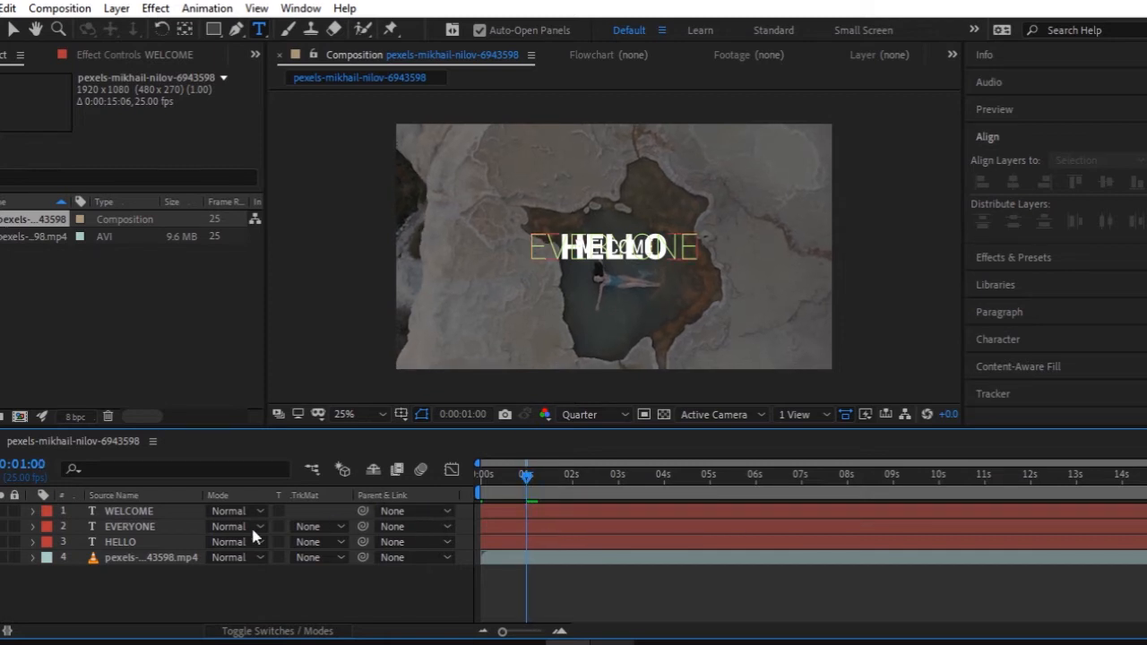
drag(129, 577, 142, 511)
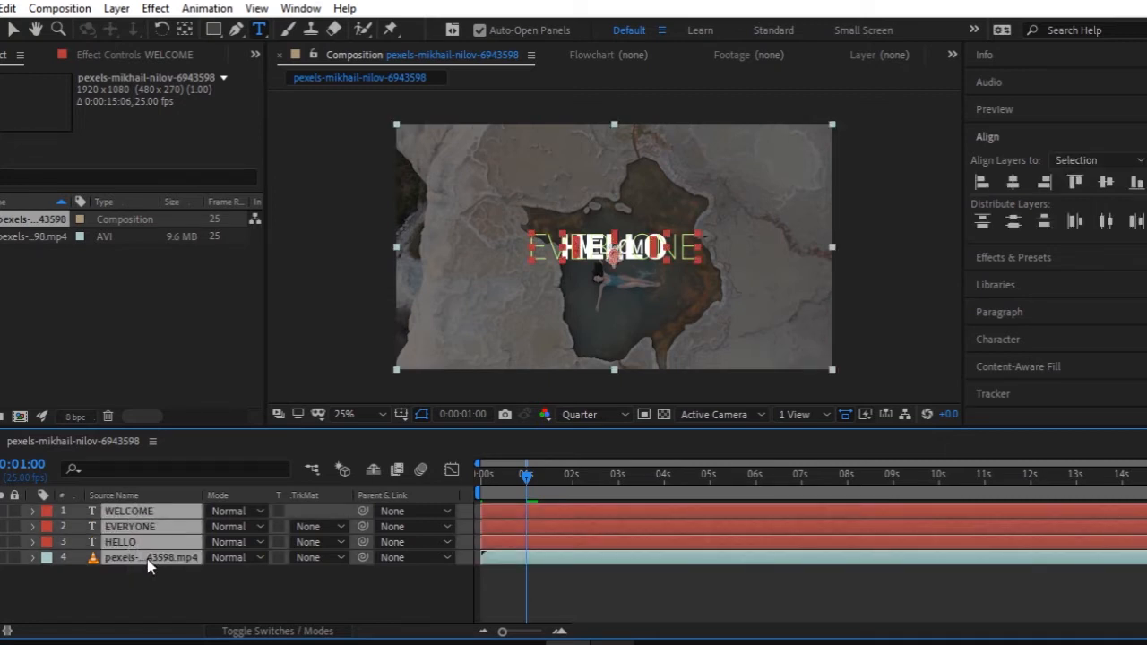
ctrl+click(144, 560)
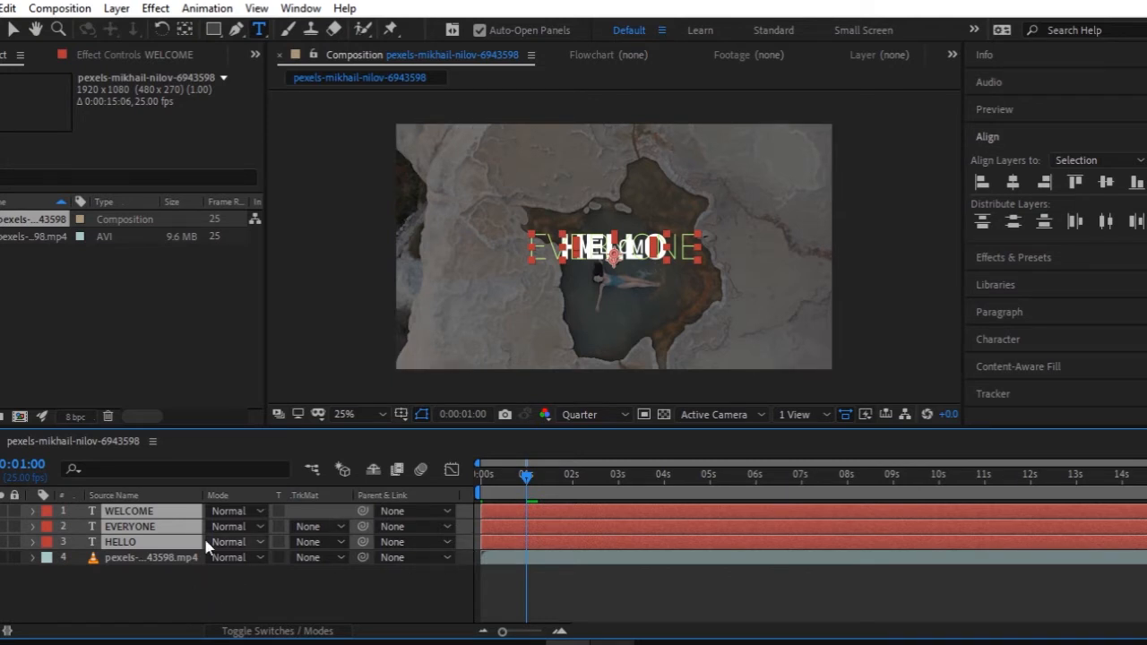
key(p)
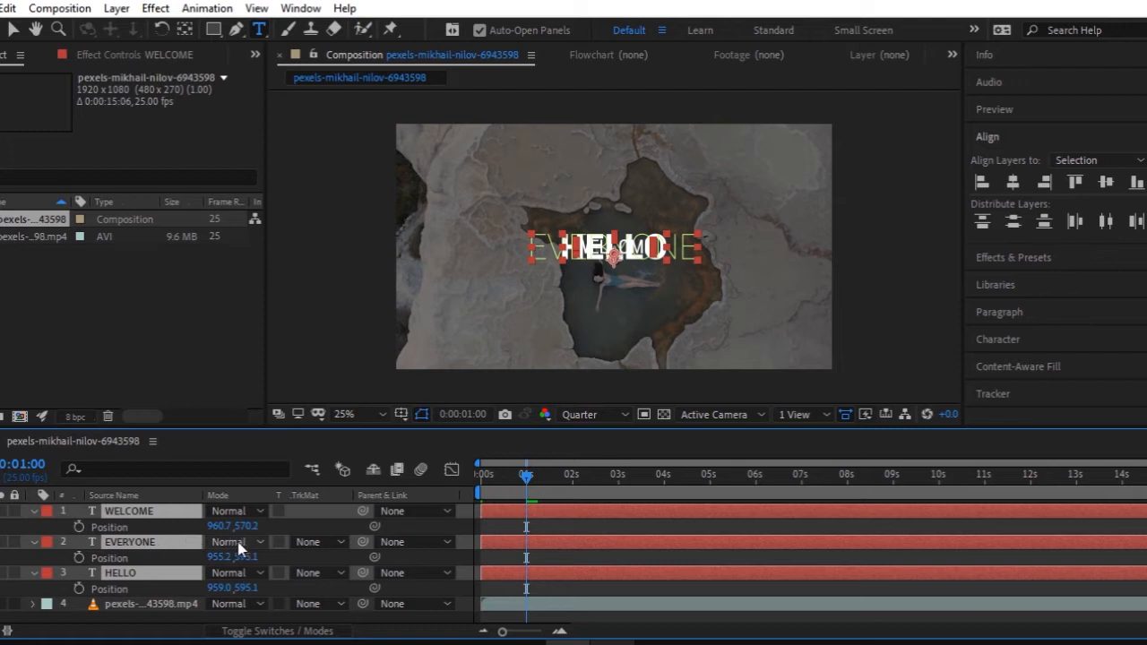
click(551, 558)
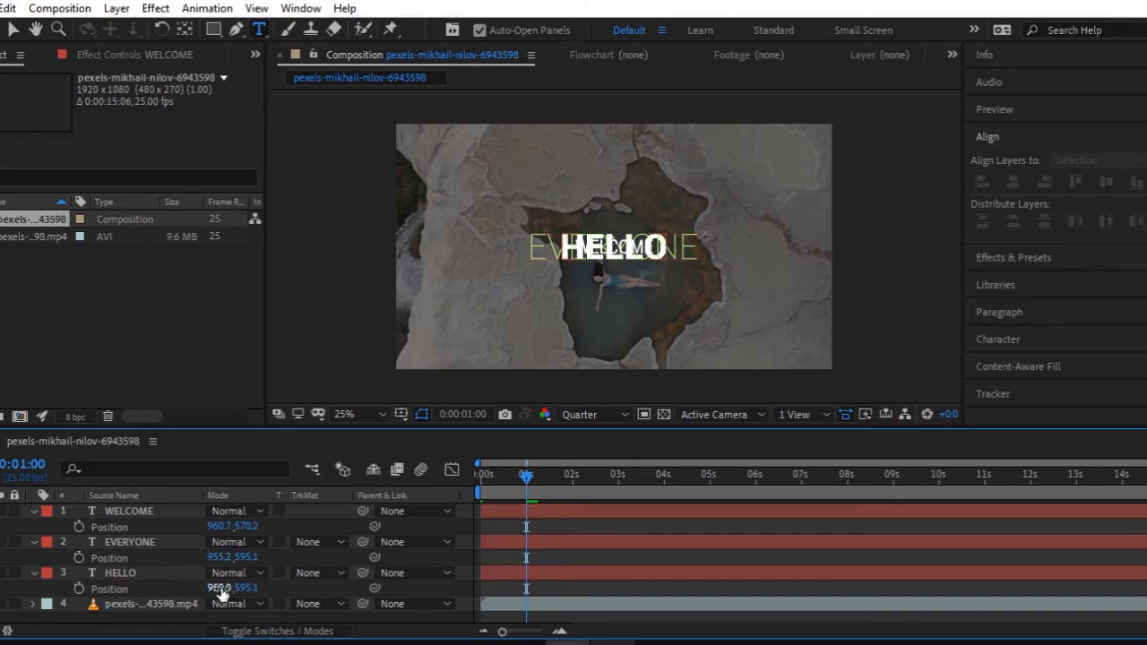
Spread the overlapping words apart by setting the X position of HELLO to 639 and of EVERYONE to 1350.2
drag(222, 589, 0, 591)
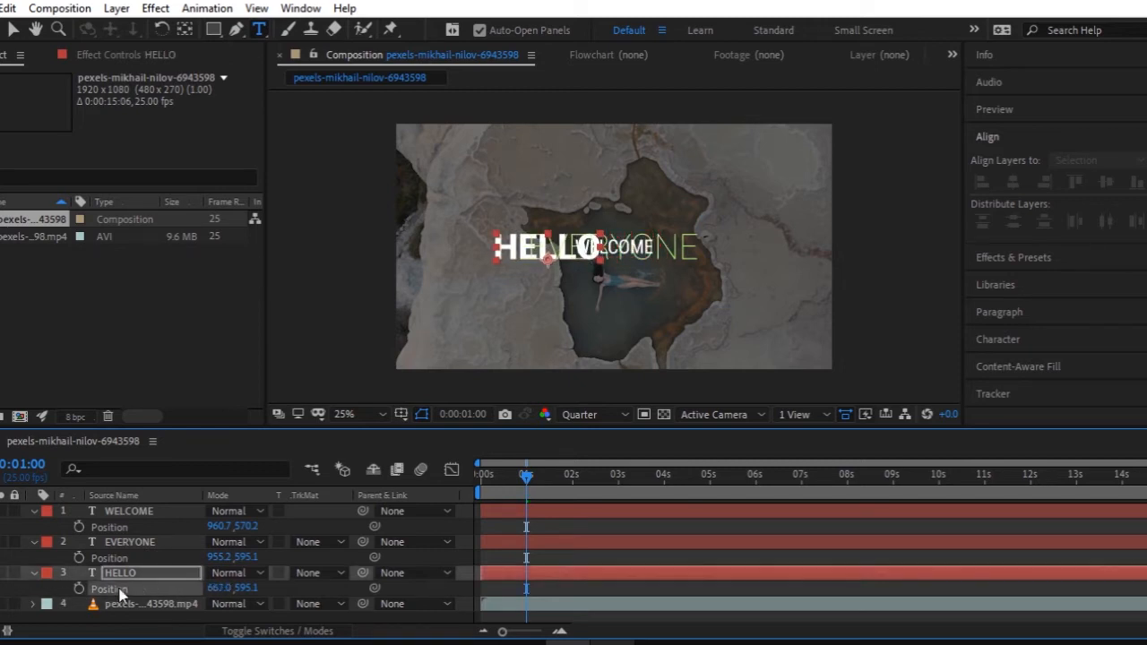
drag(219, 592, 192, 590)
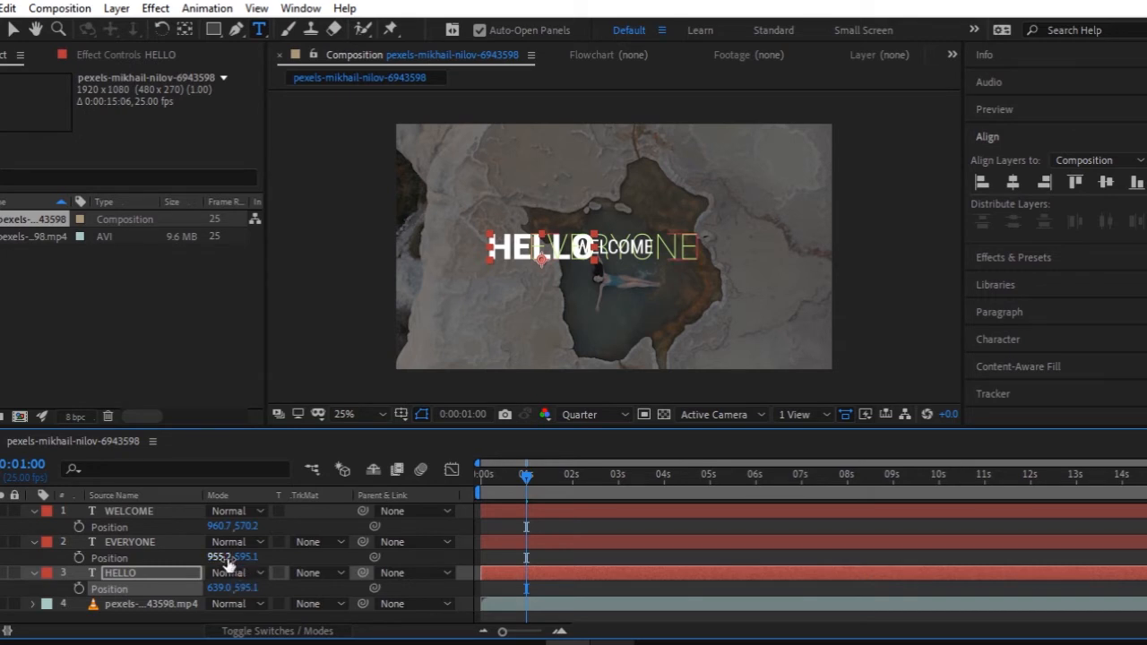
drag(224, 557, 585, 562)
click(584, 561)
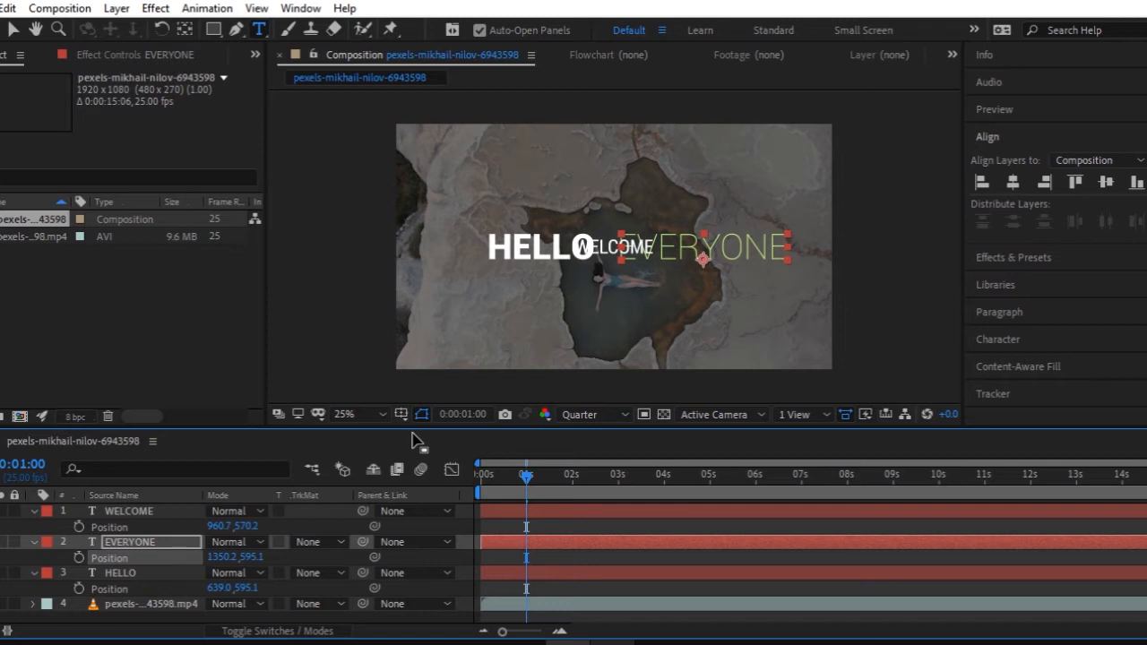
Show the Title/Action Safe guides and position HELLO at X 614, EVERYONE at X 1260.2 and WELCOME below them at 907.7, 814.2
click(401, 414)
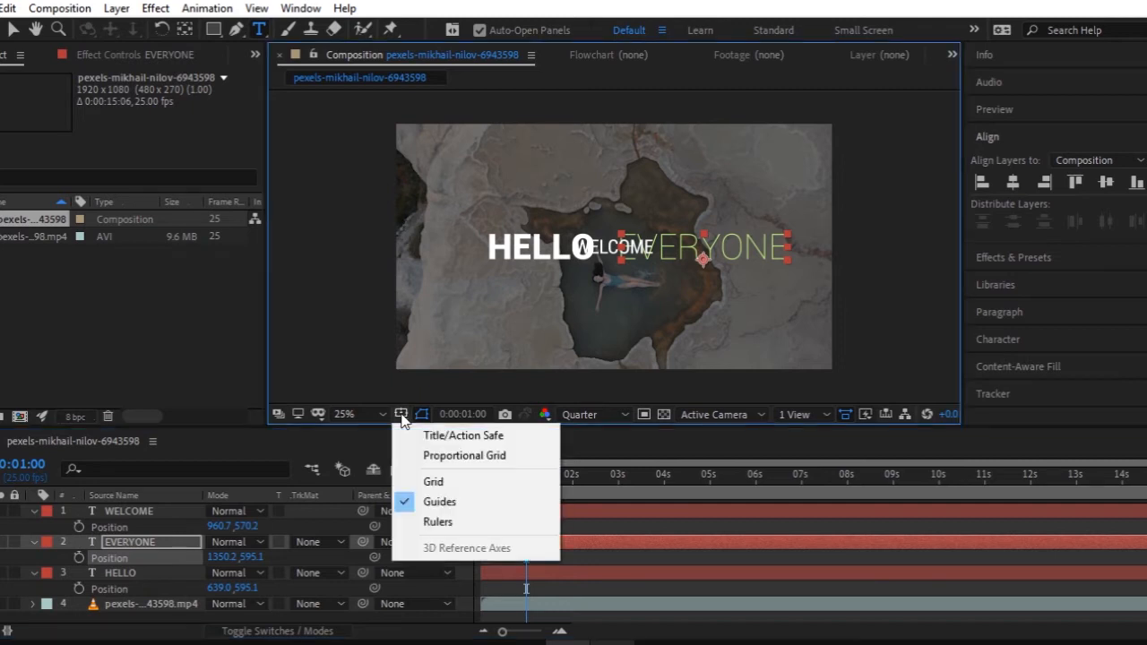
click(462, 439)
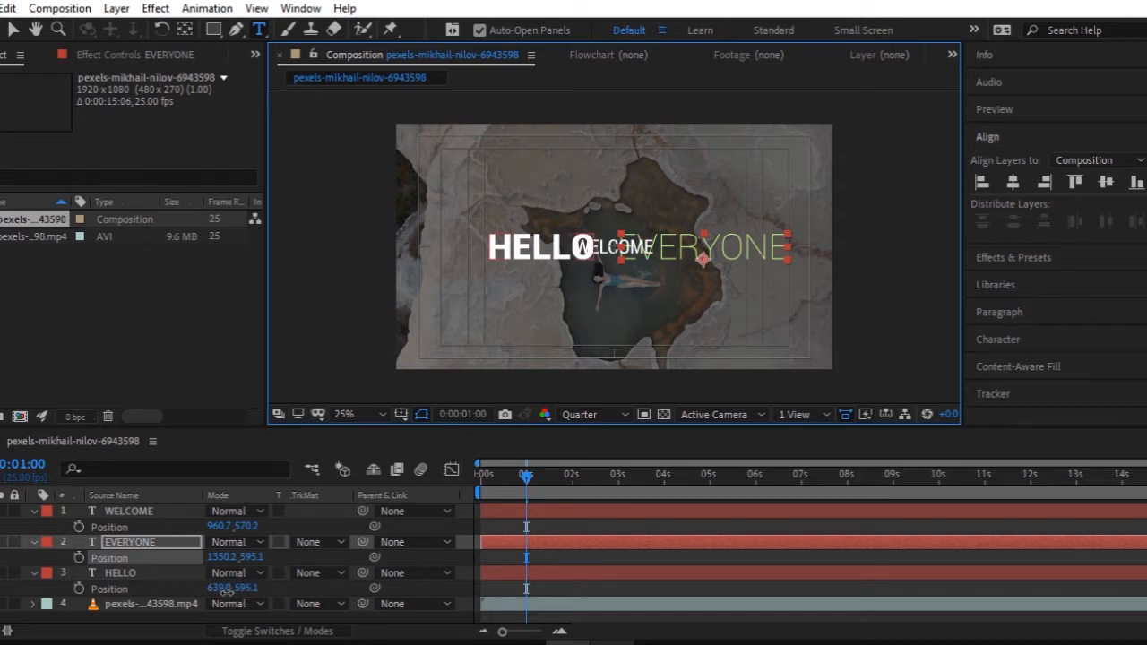
drag(227, 599, 107, 607)
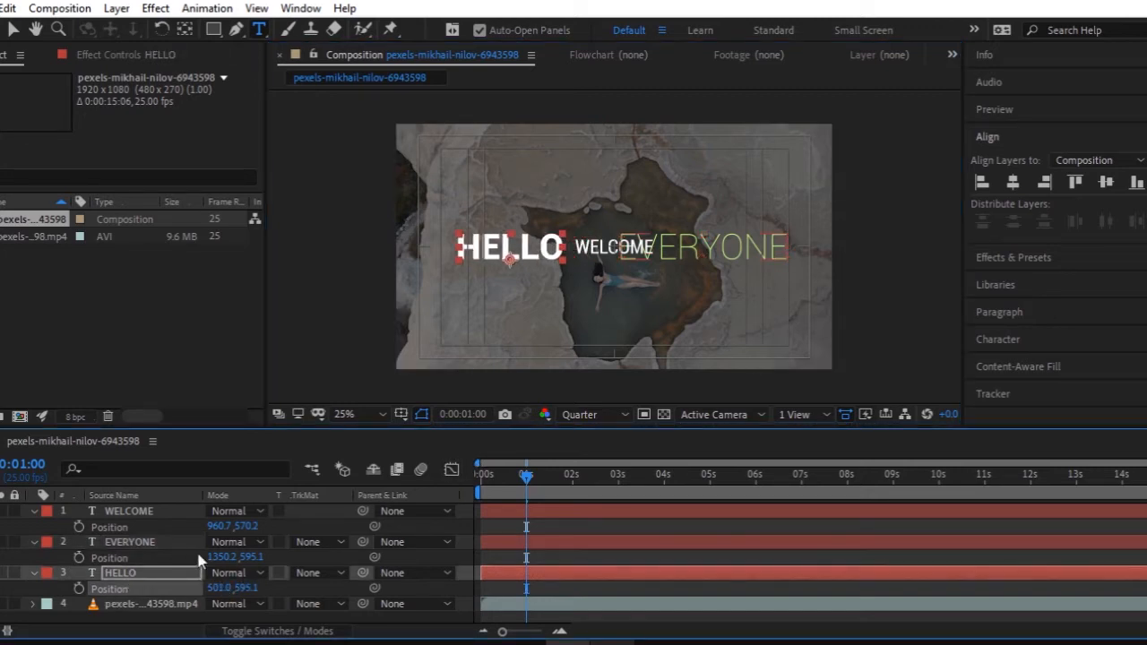
mouse_move(226, 557)
mouse_down()
mouse_move(209, 558)
mouse_move(225, 558)
mouse_up()
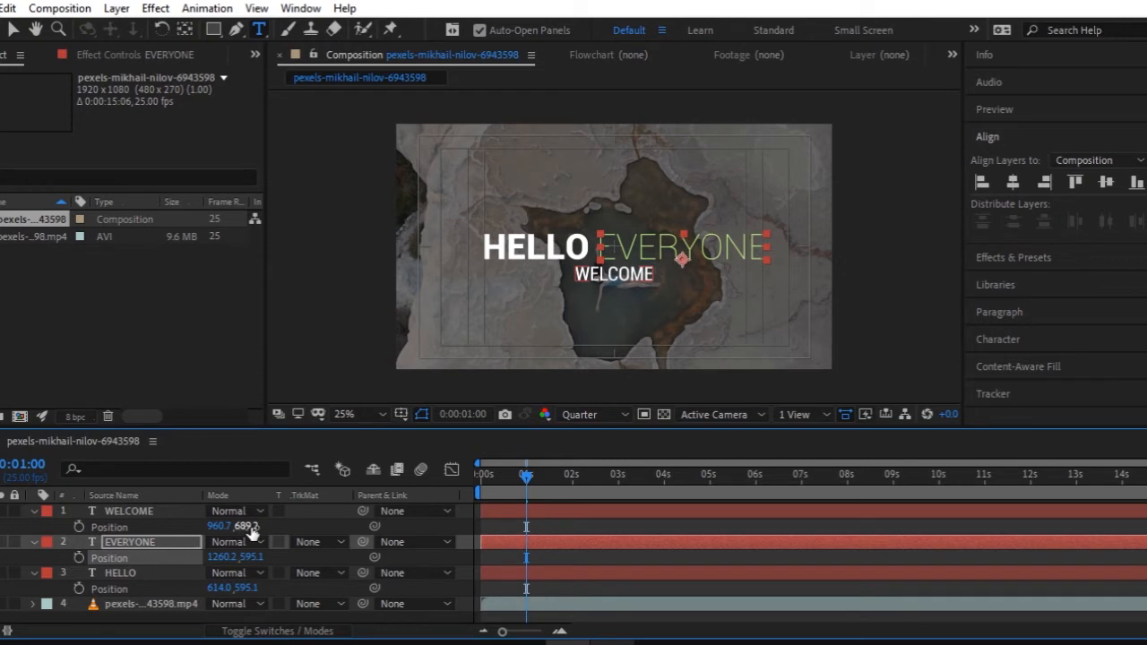
drag(248, 529, 355, 541)
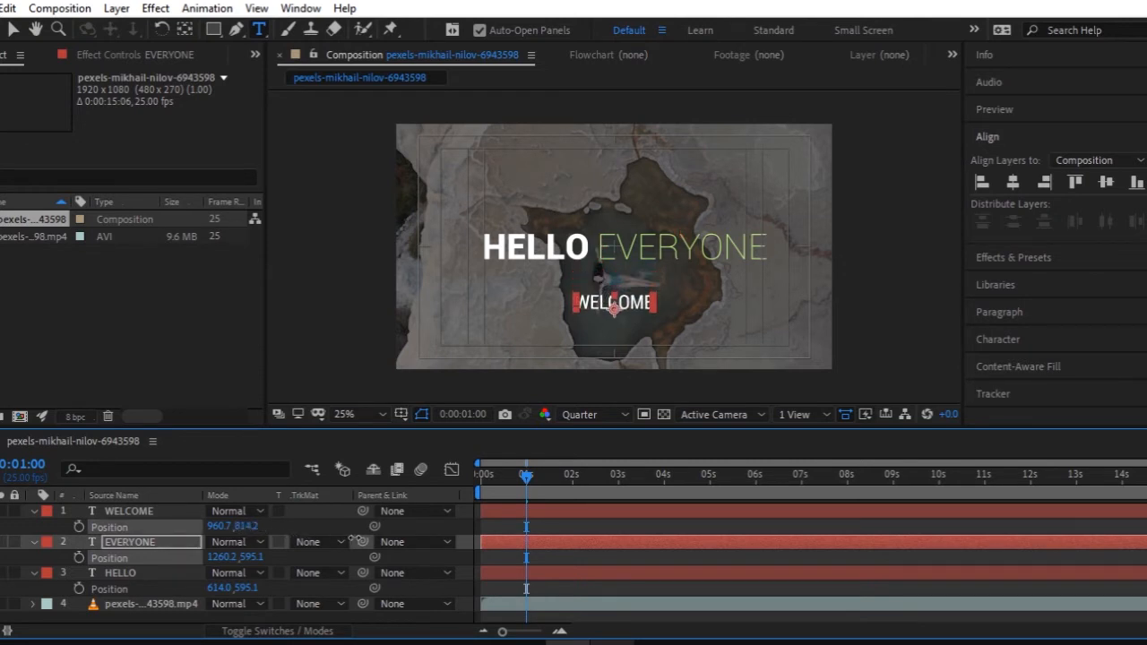
drag(244, 526, 177, 527)
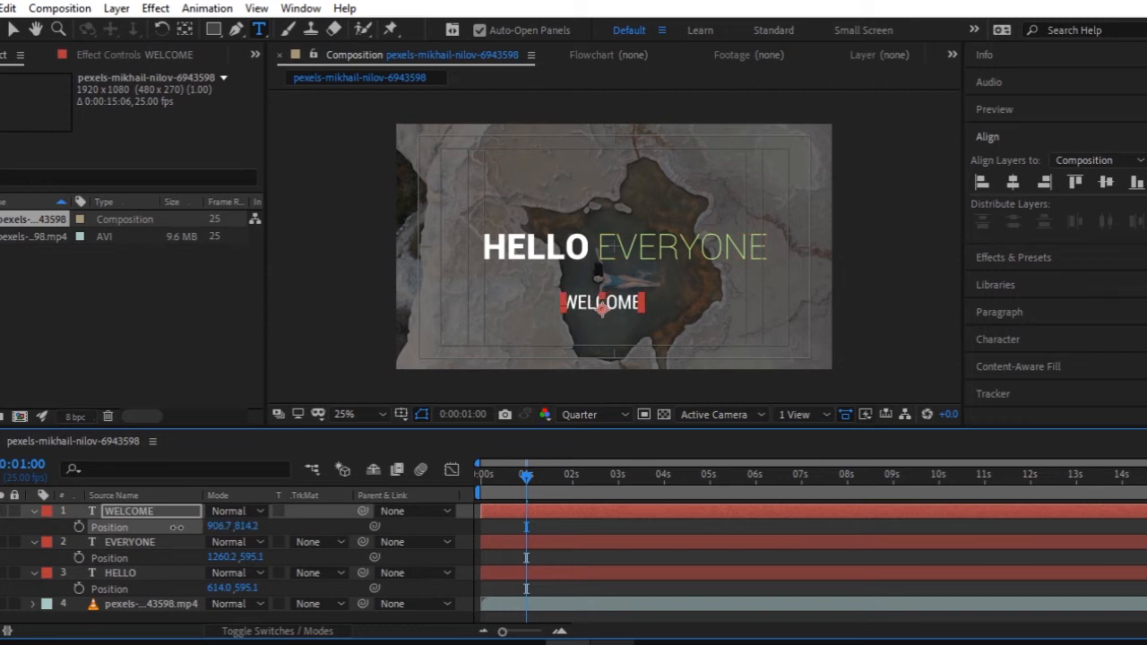
Set Position keyframes at 0:00:01:00 on the WELCOME, EVERYONE and HELLO layers
click(79, 527)
click(80, 559)
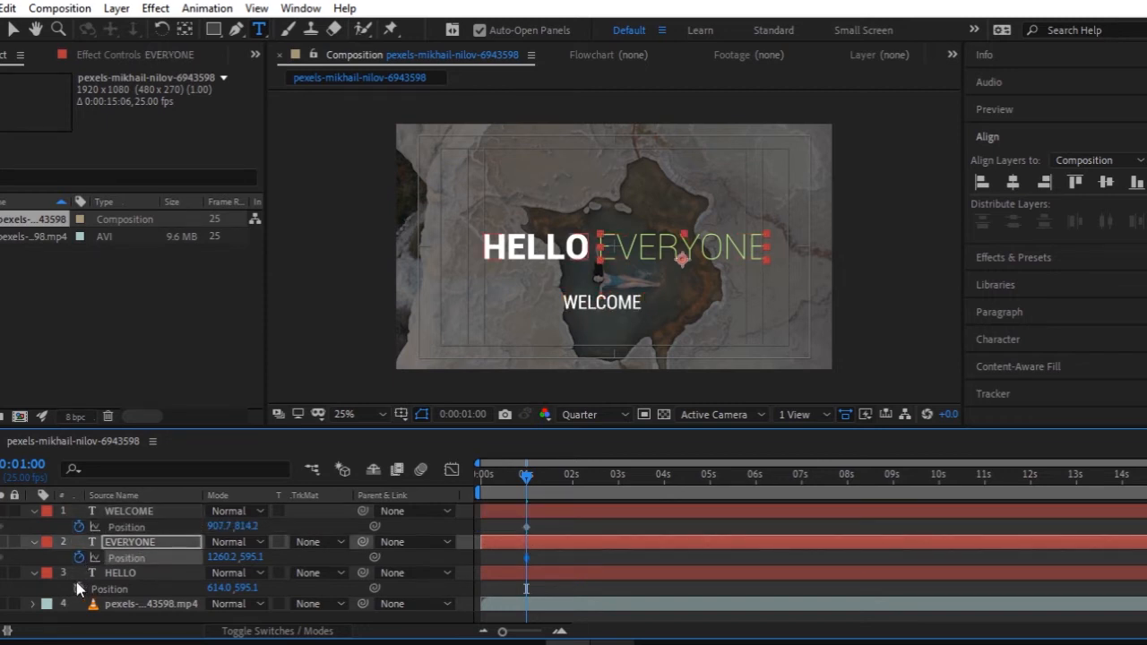
click(78, 588)
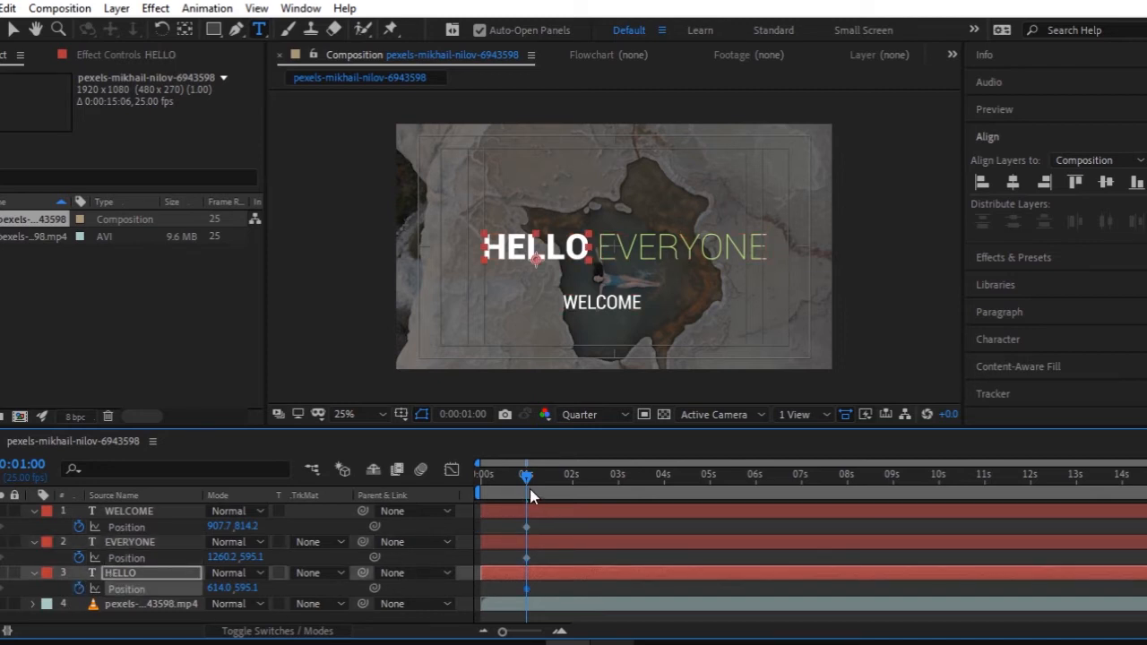
At 0:00:00:00, set the starting positions with WELCOME at Y 555.2, EVERYONE at X 543.2 and HELLO at X 1249
drag(530, 482, 481, 482)
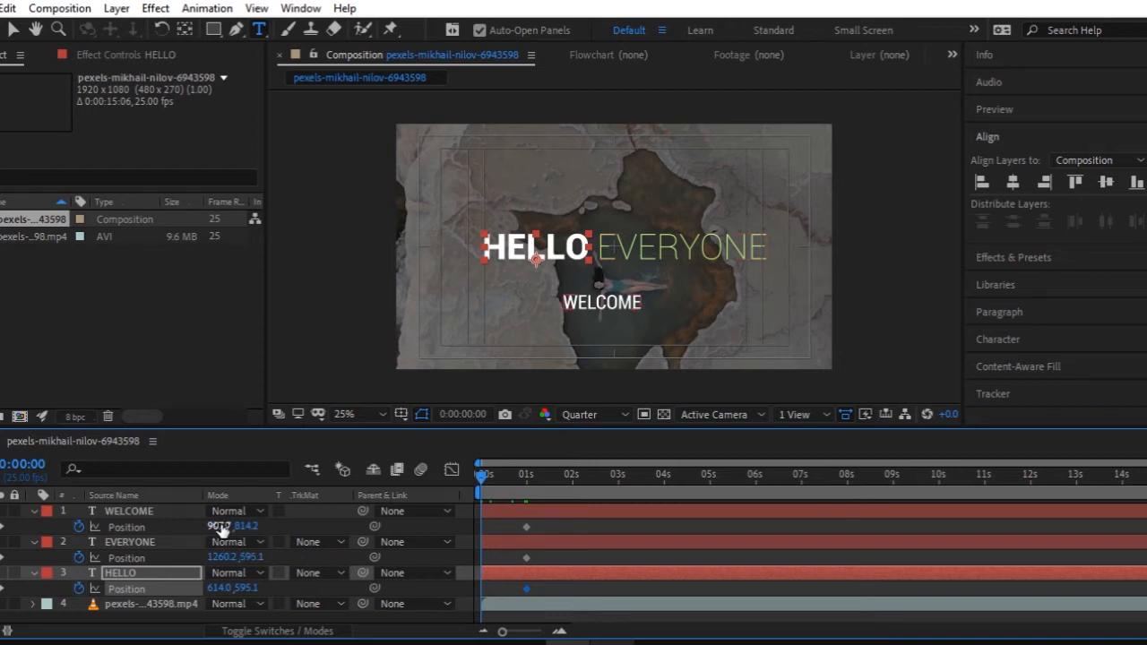
drag(245, 527, 13, 530)
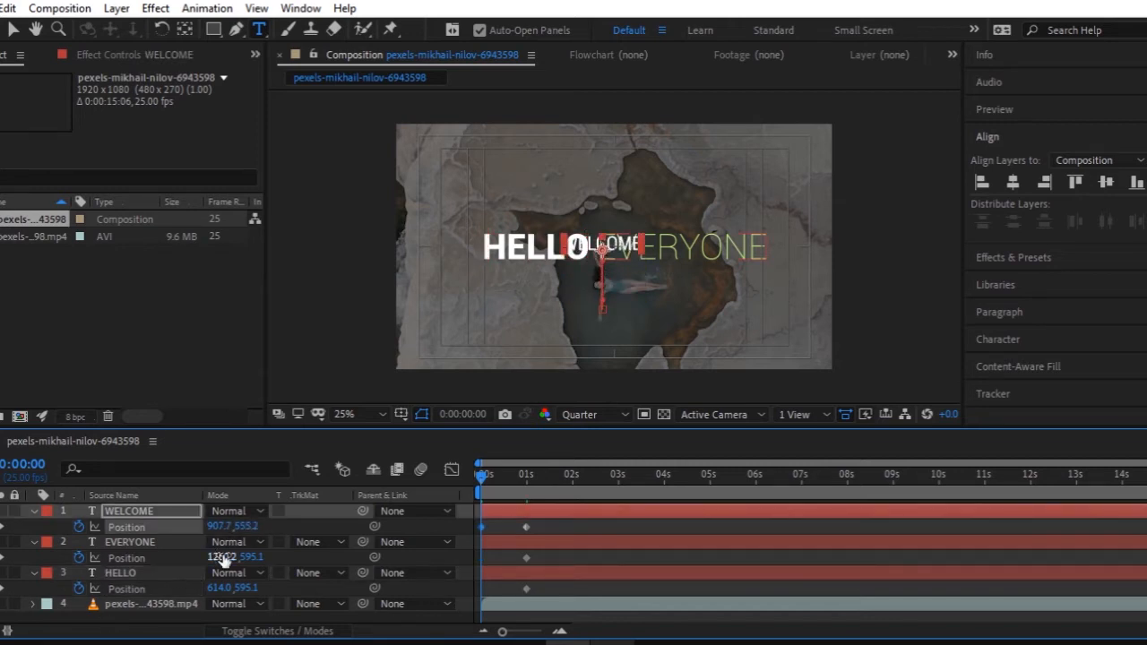
drag(218, 588, 827, 590)
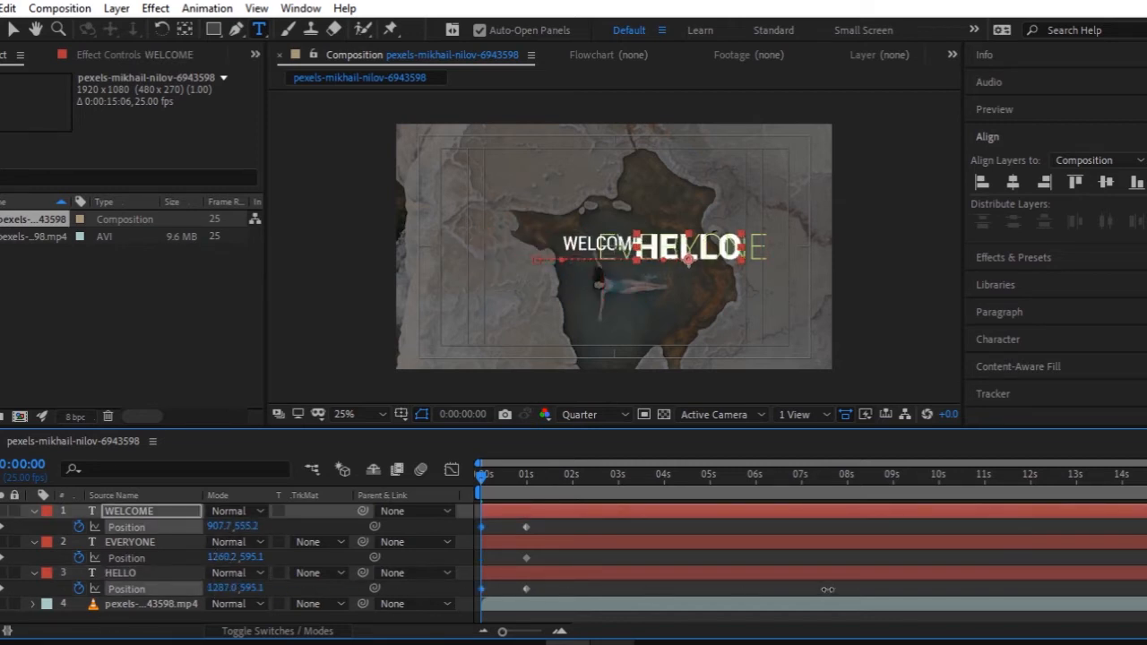
click(432, 576)
drag(222, 557, 144, 565)
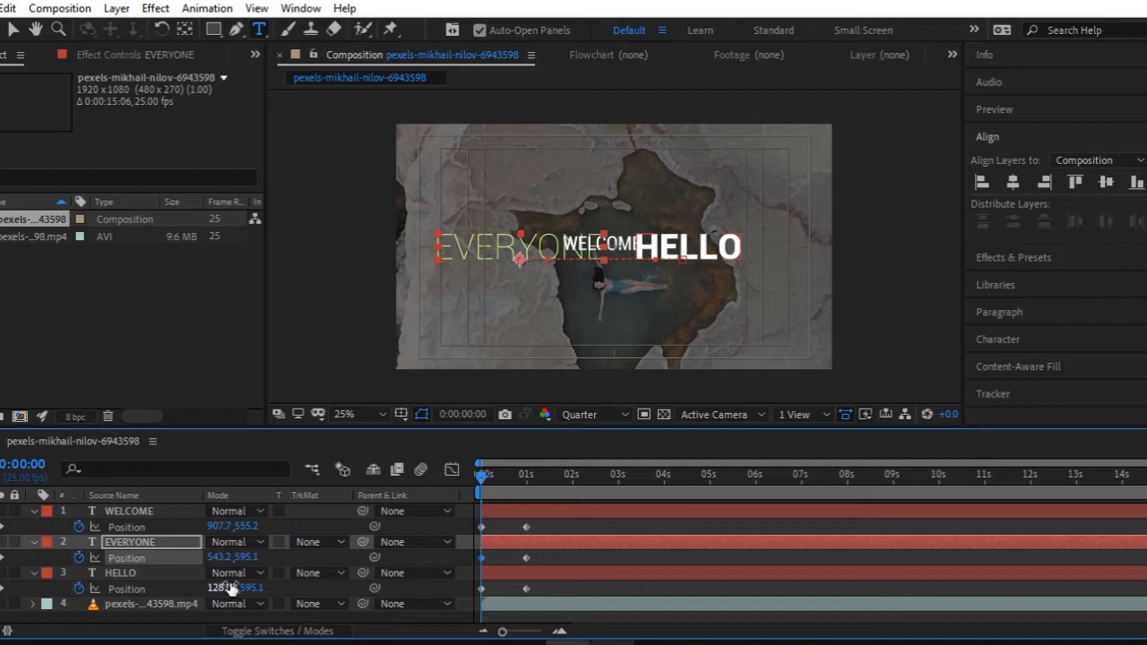
drag(232, 588, 202, 605)
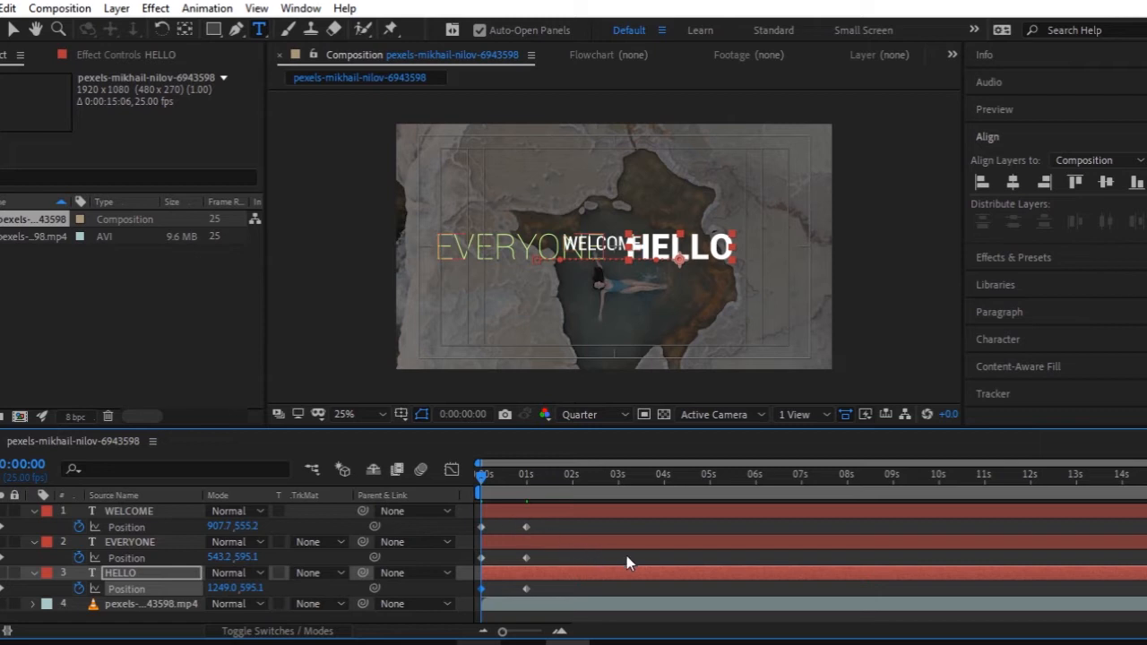
Preview the text slide animation from the start, keeping the preview resolution at Quarter
key(space)
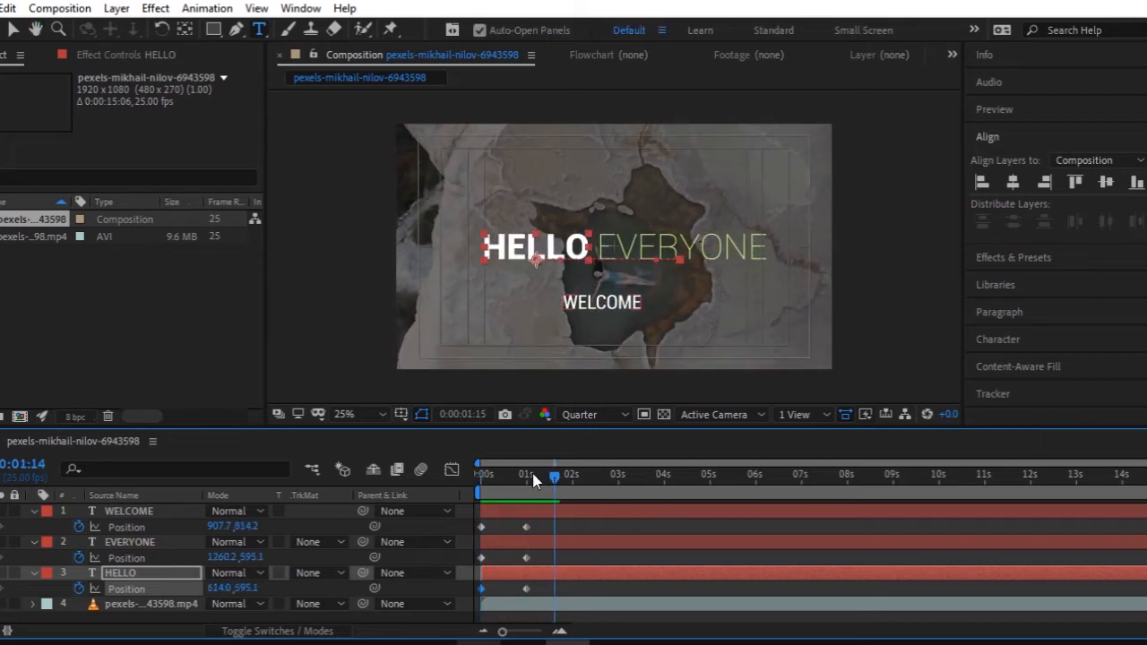
key(space)
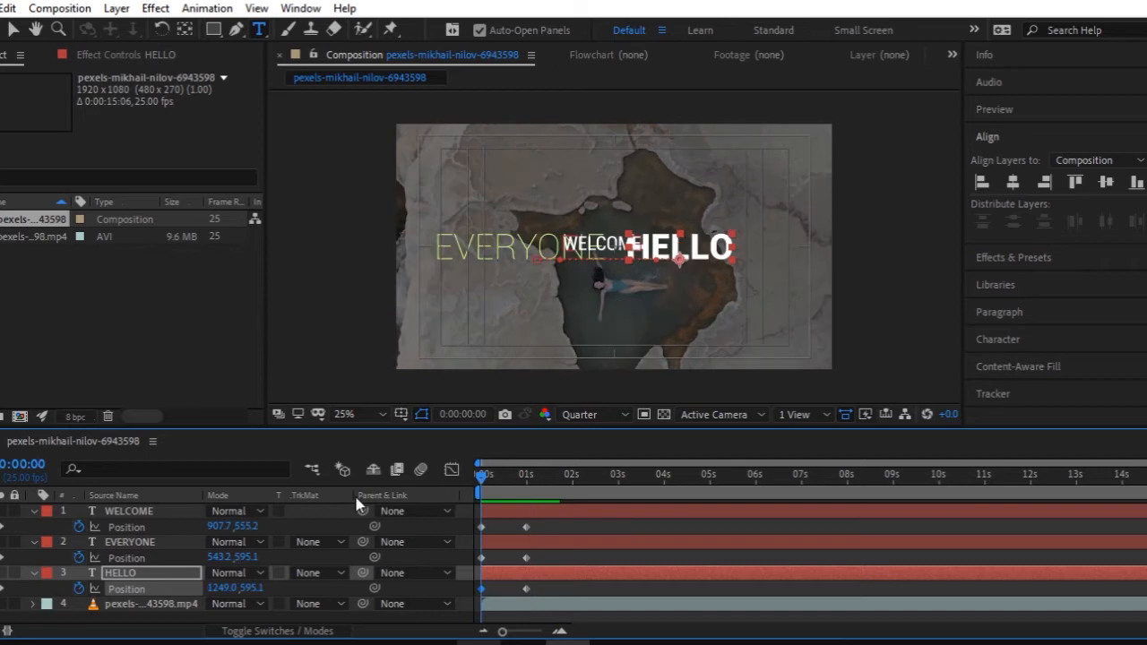
click(615, 416)
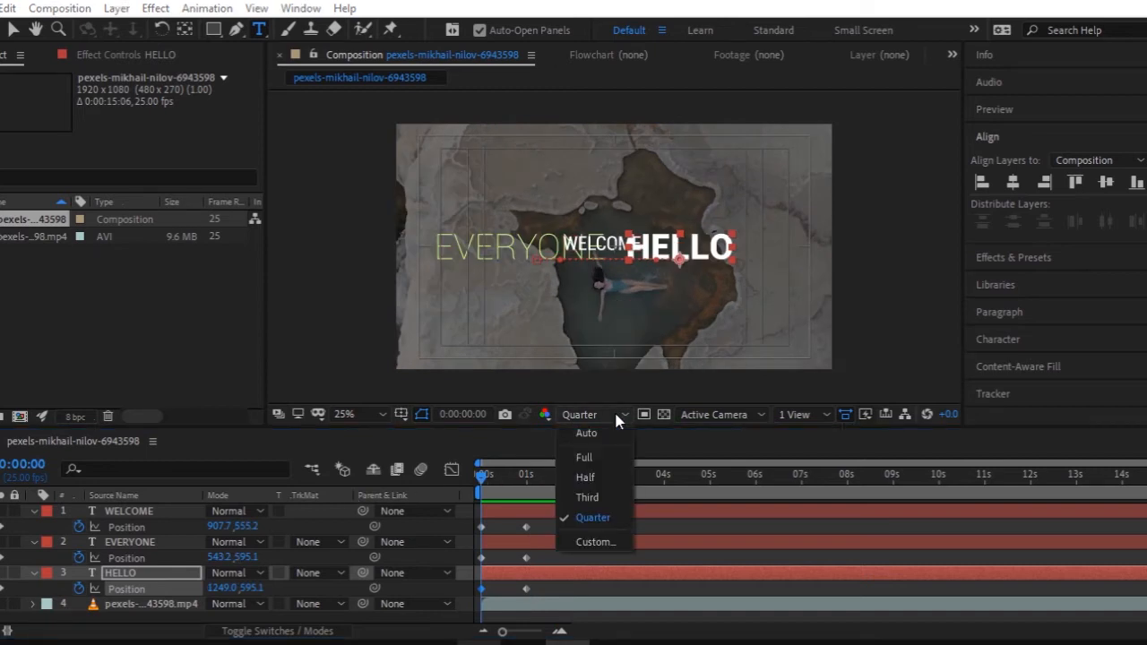
click(606, 520)
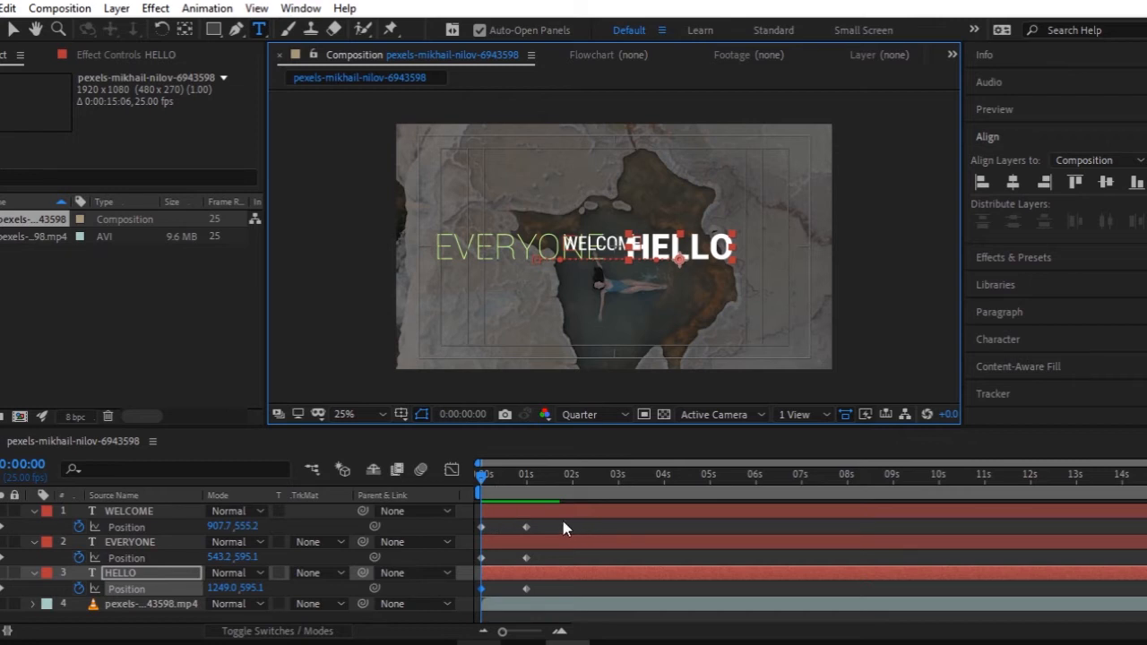
Apply Easy Ease to the three Position keyframes at 0:00:01:00 and preview the animation
drag(557, 520, 518, 602)
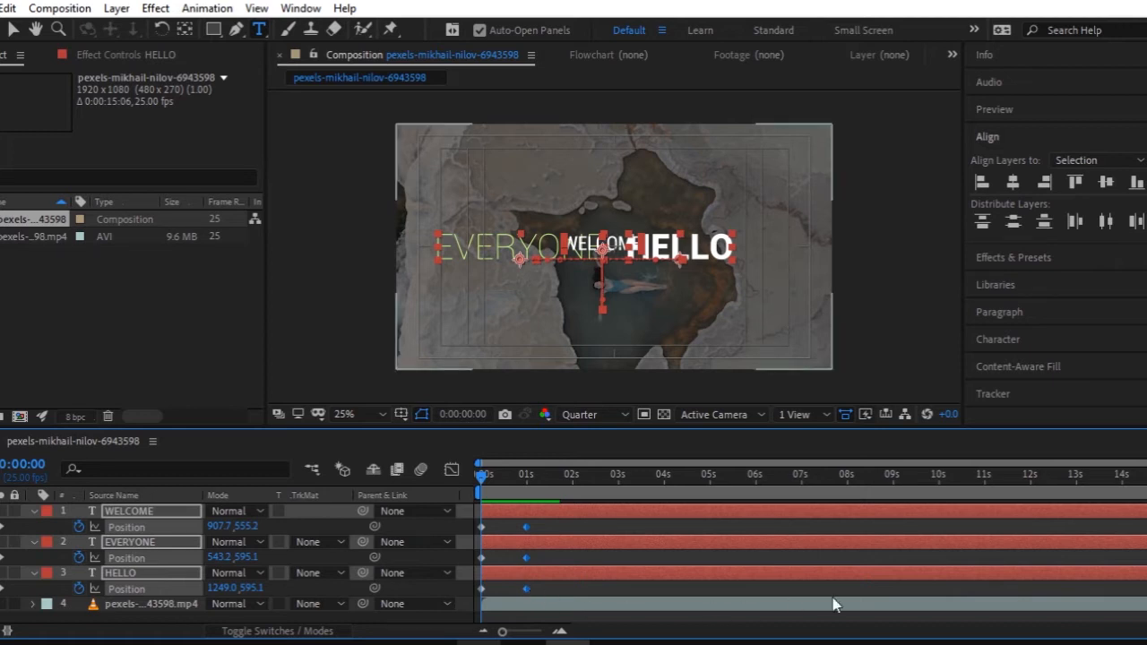
key(F9)
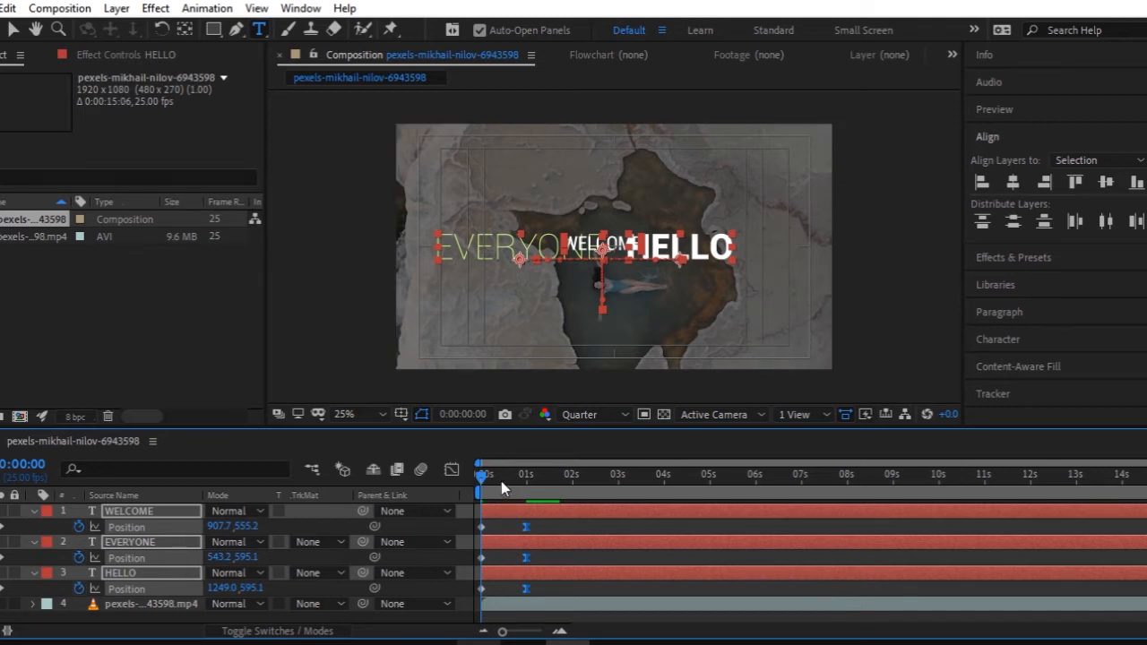
key(space)
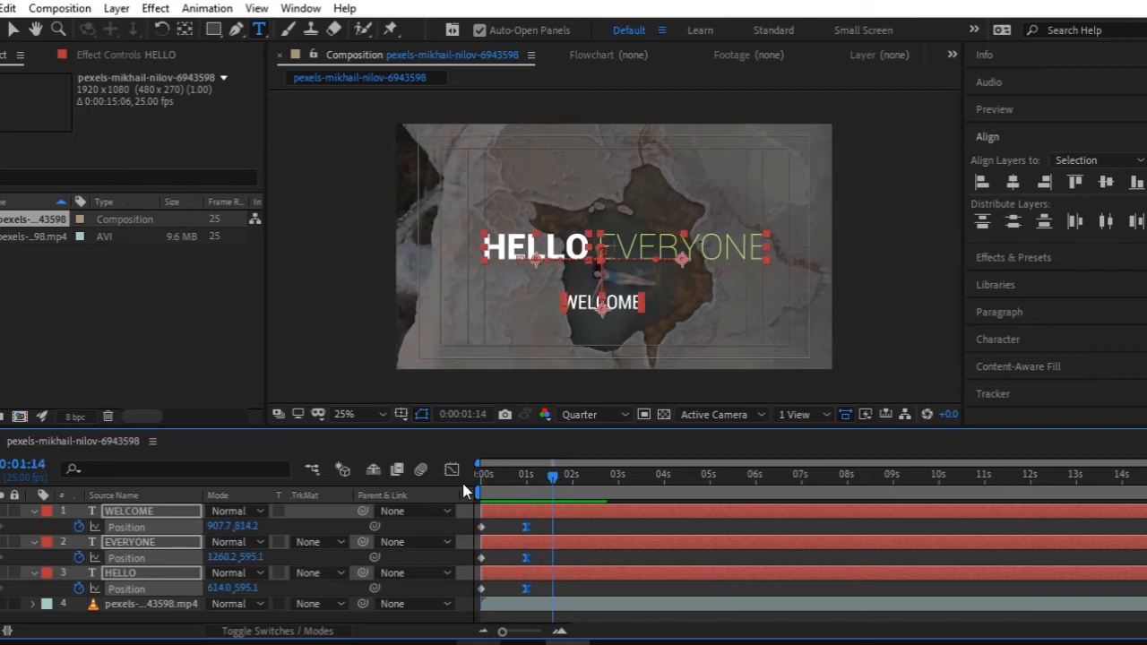
key(space)
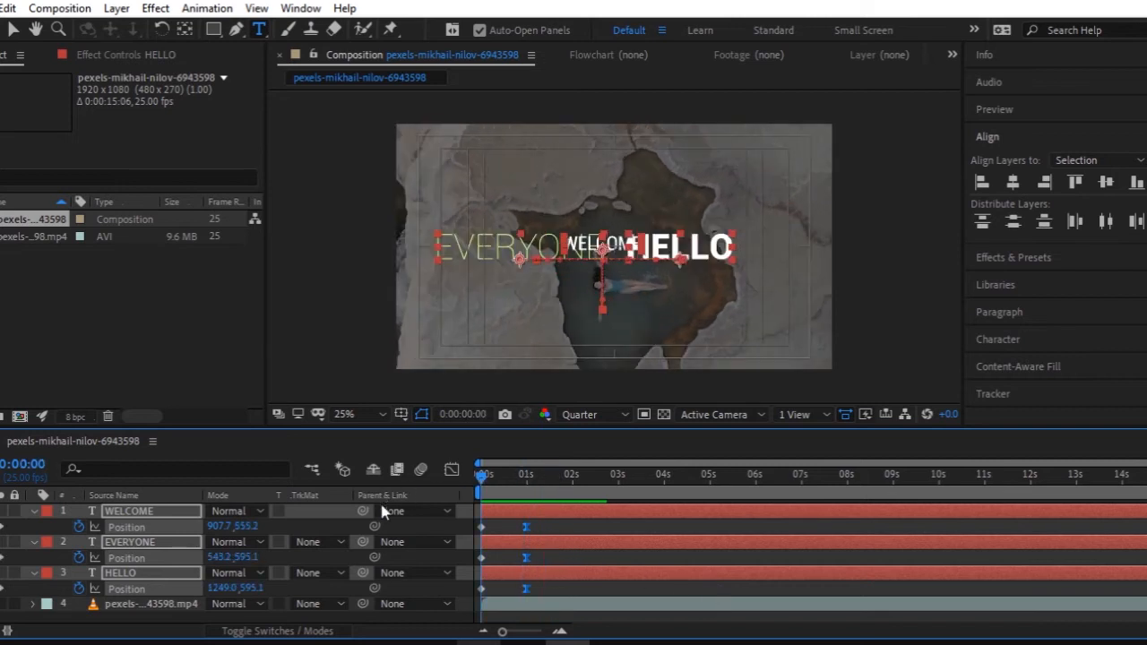
click(566, 593)
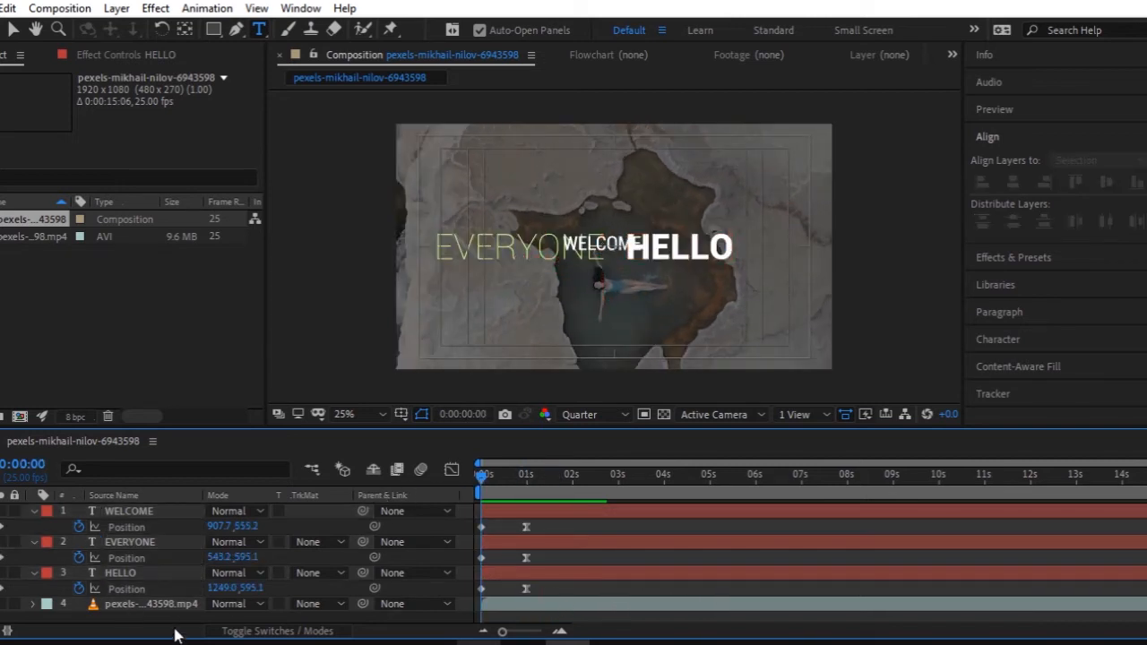
Collapse the keyframed properties of all layers in the timeline
key(ctrl+a)
key(u)
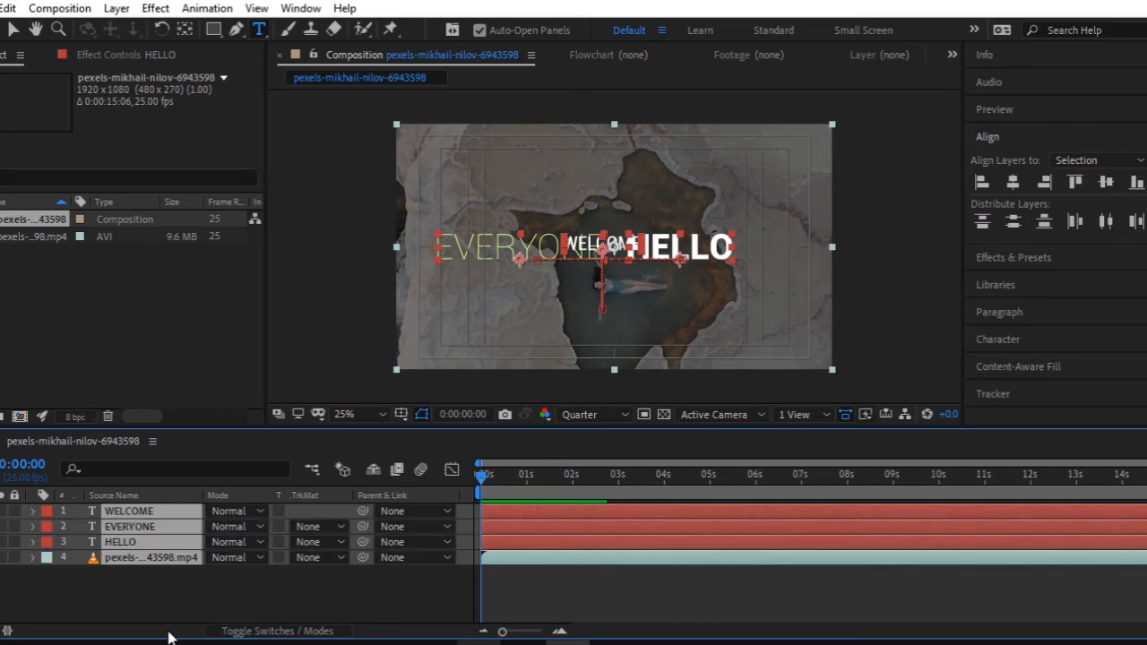
click(163, 602)
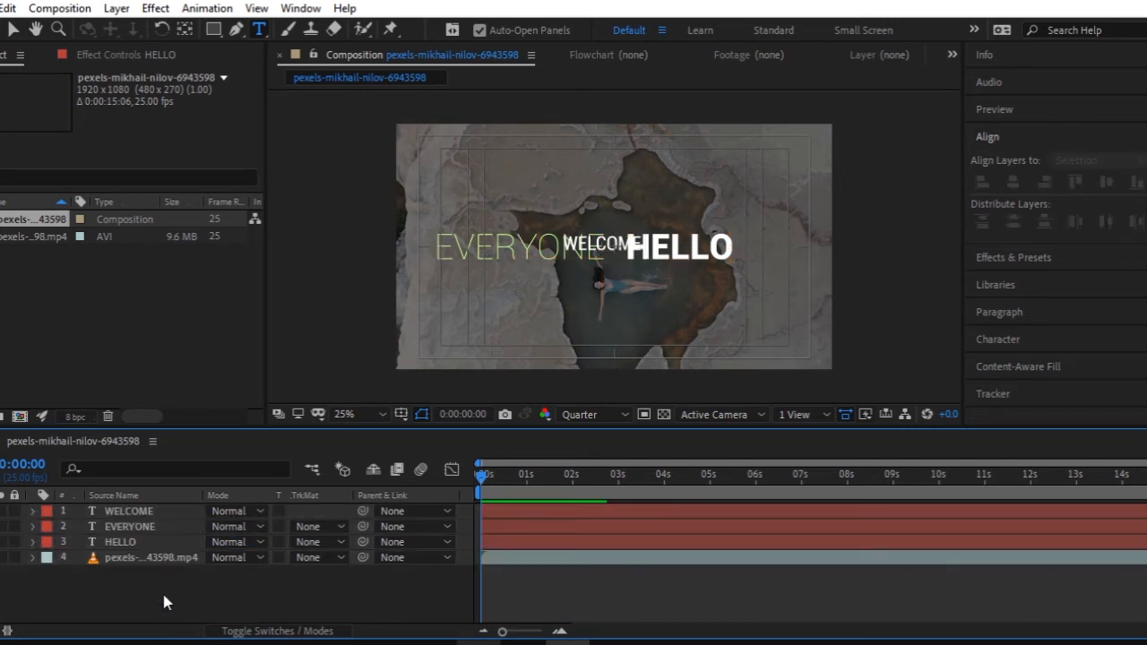
Pre-compose the HELLO text layer into a composition named Hello, moving all attributes into it
right_click(138, 542)
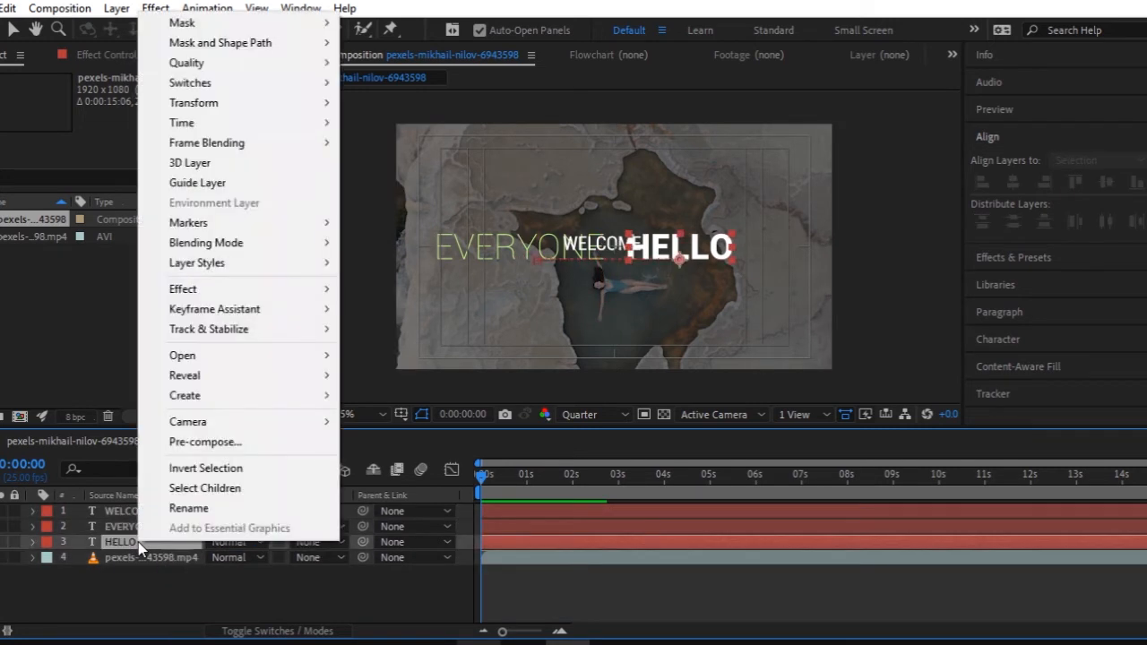
click(191, 446)
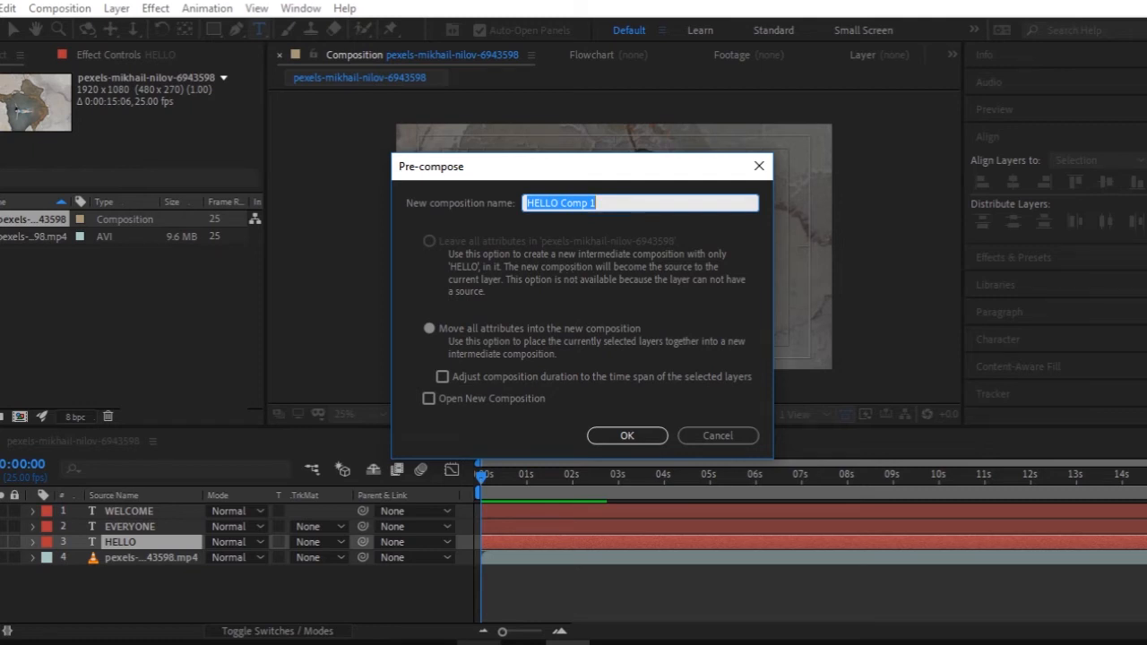
text(Hello)
key(Return)
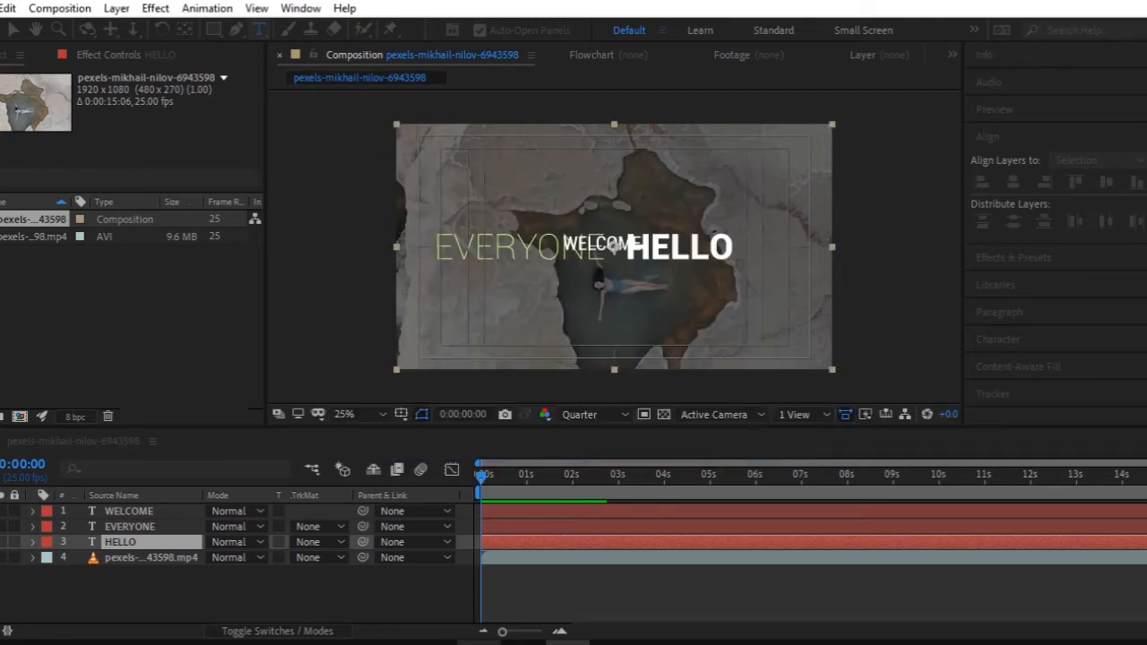
Pre-compose the EVERYONE text layer into a composition named Everyone, moving all attributes into it
click(165, 527)
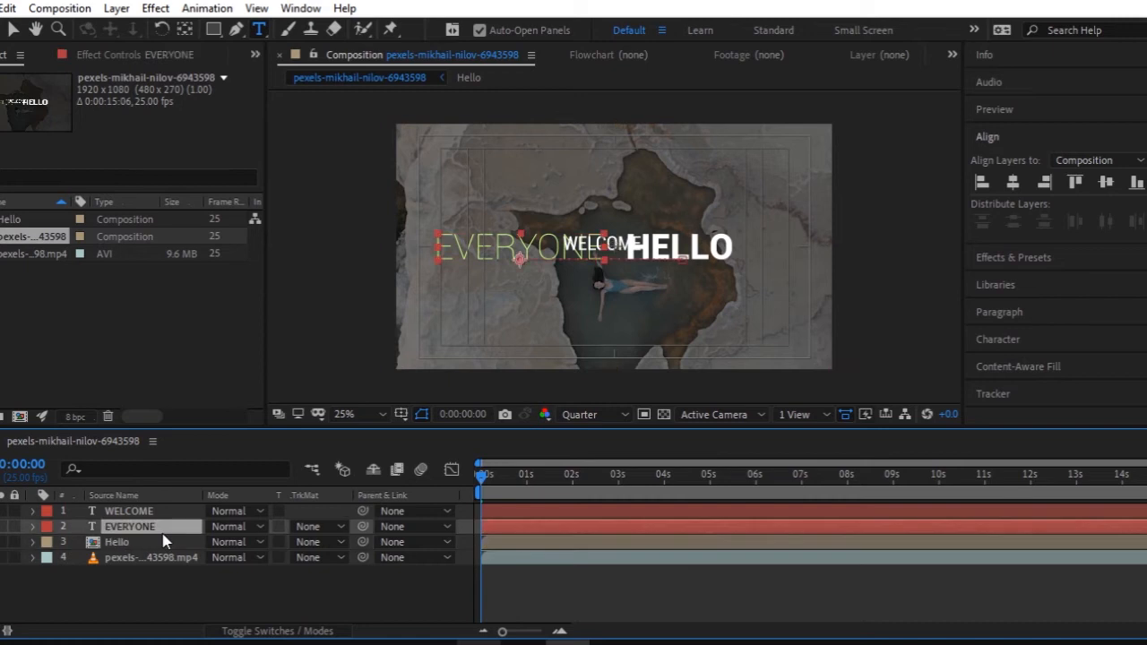
right_click(165, 529)
click(206, 436)
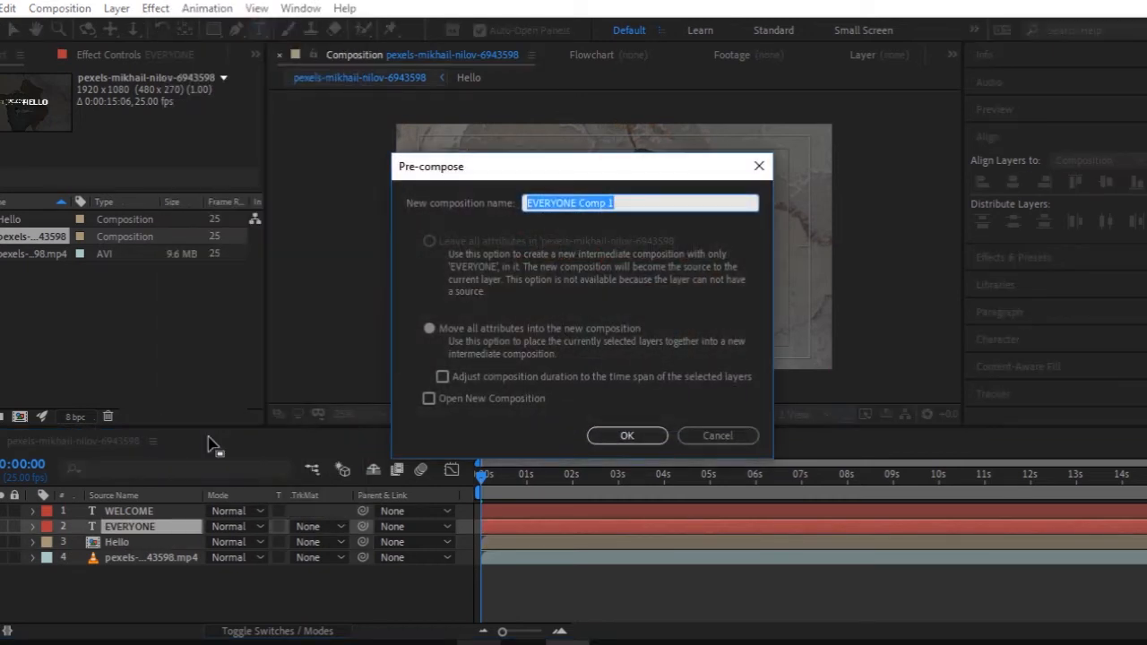
text(Everyone)
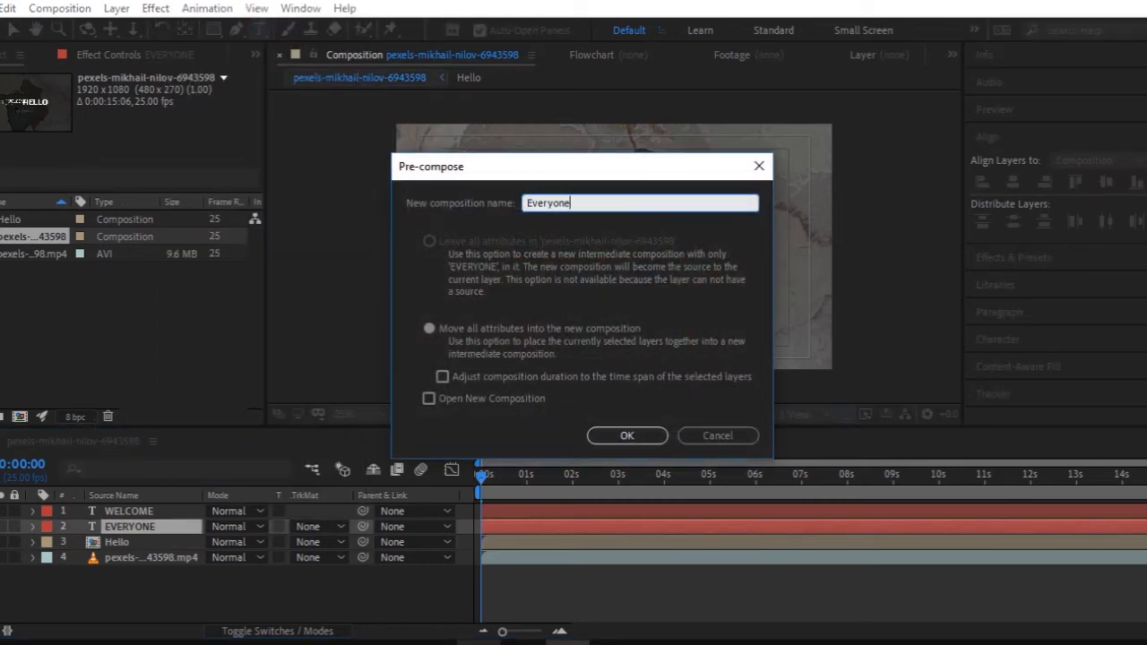
key(Return)
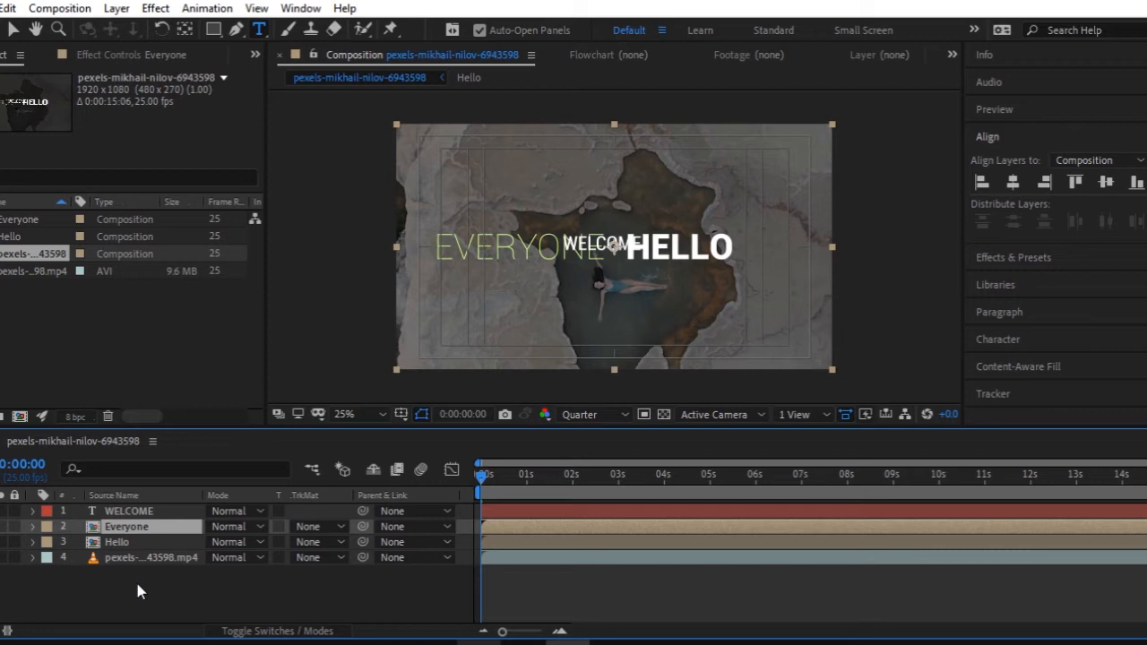
Pre-compose the WELCOME text layer into a composition named Welcome, moving all attributes into it
click(131, 513)
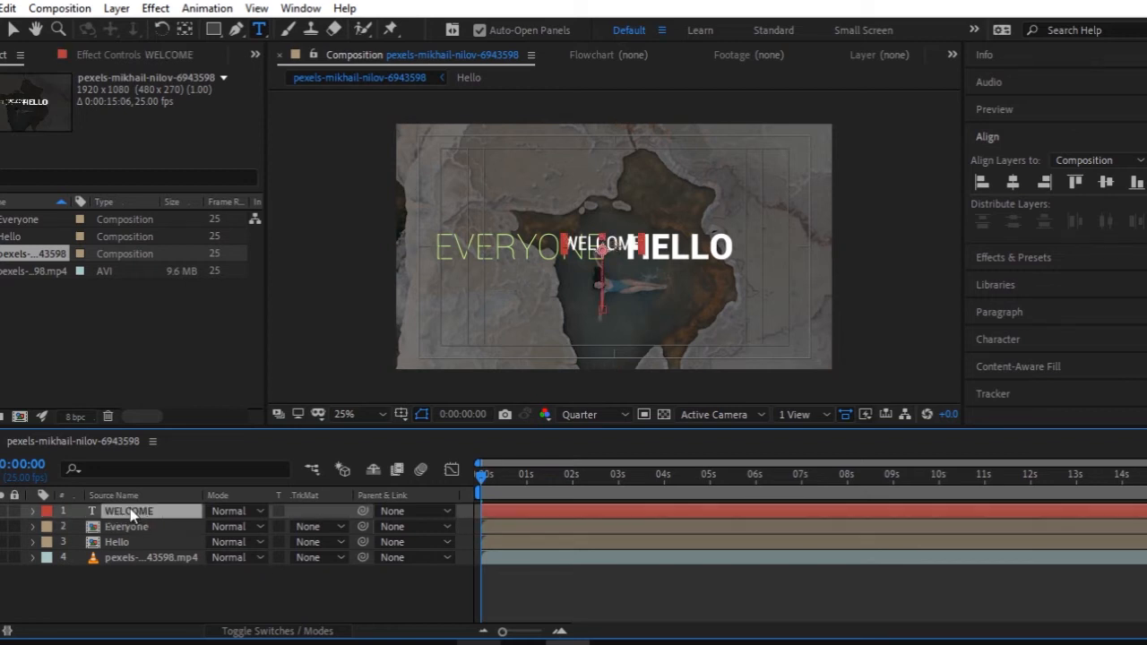
right_click(135, 520)
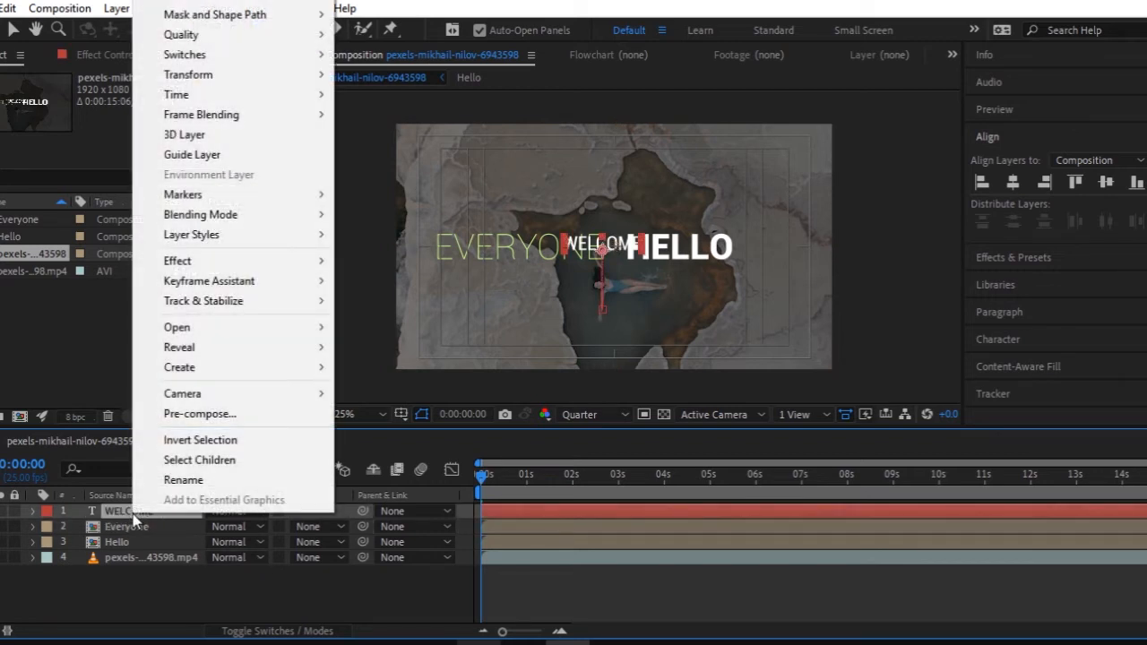
click(188, 414)
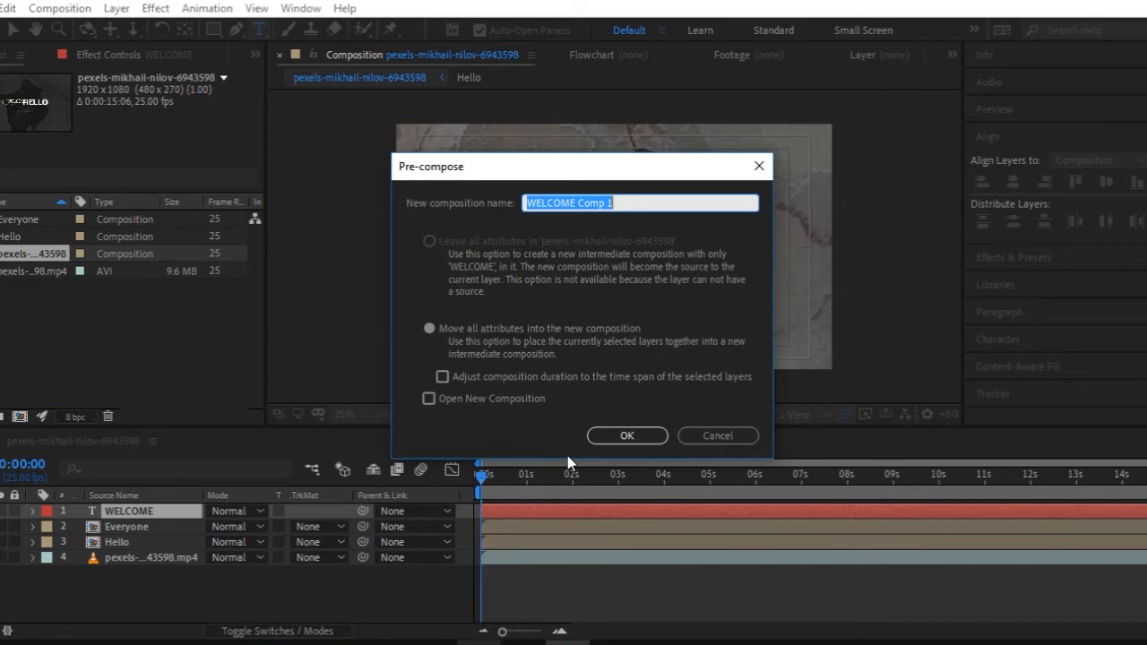
text(Welcom)
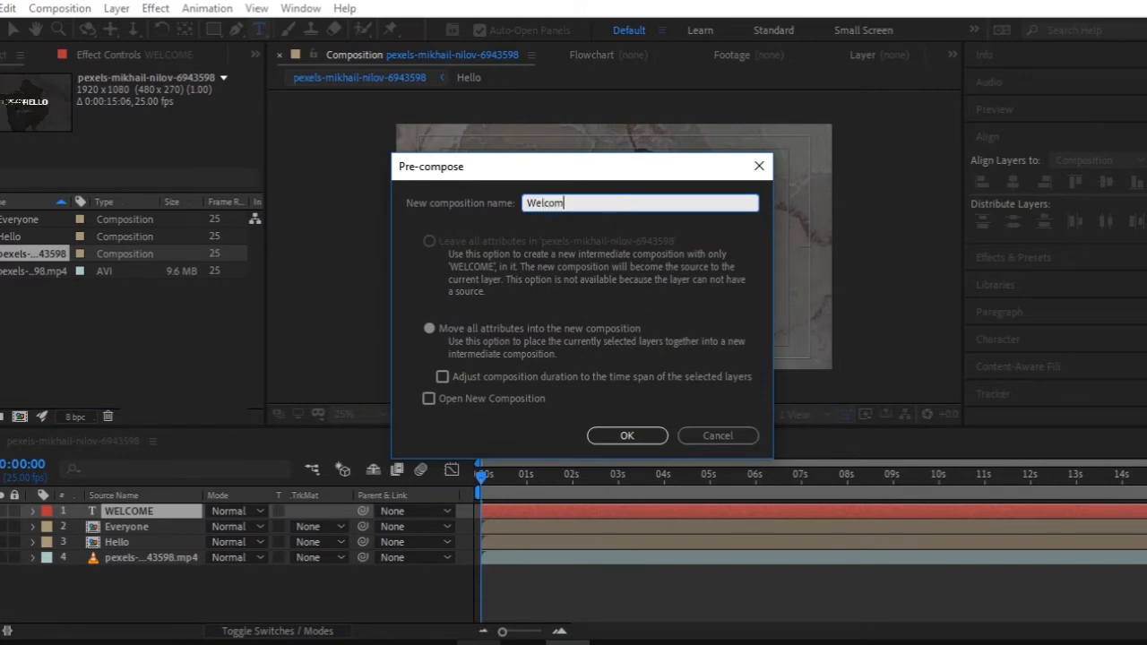
text(e)
key(Return)
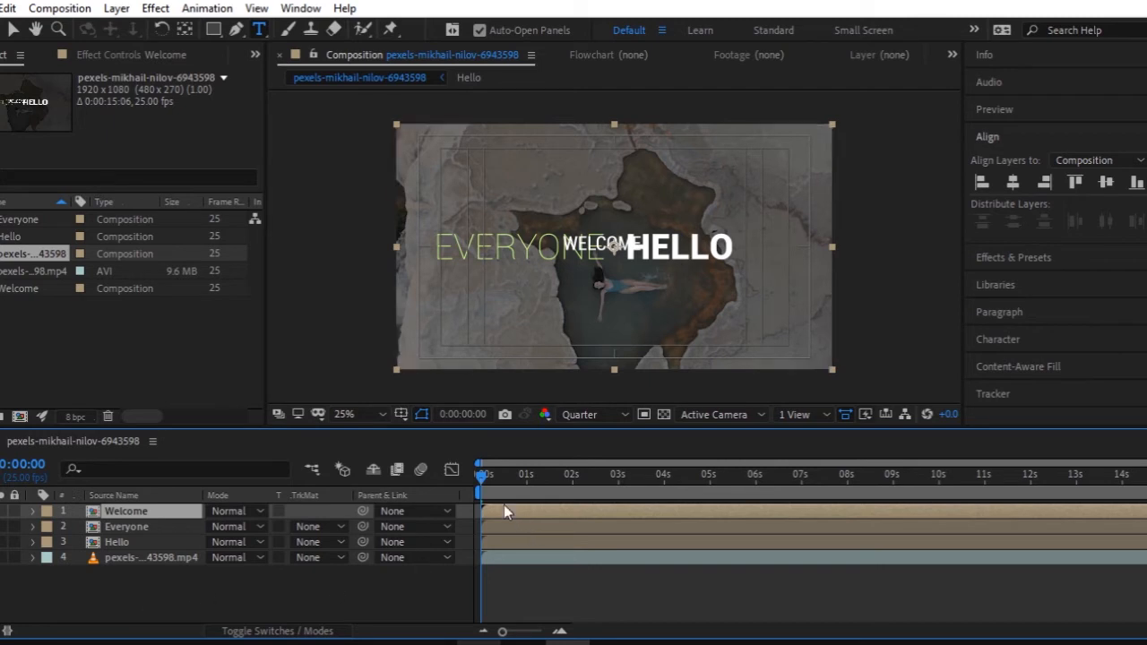
At 0:00:01:01, draw a rectangular mask on the Hello layer around the word EVERYONE, using the Rectangle Tool
drag(483, 484, 526, 498)
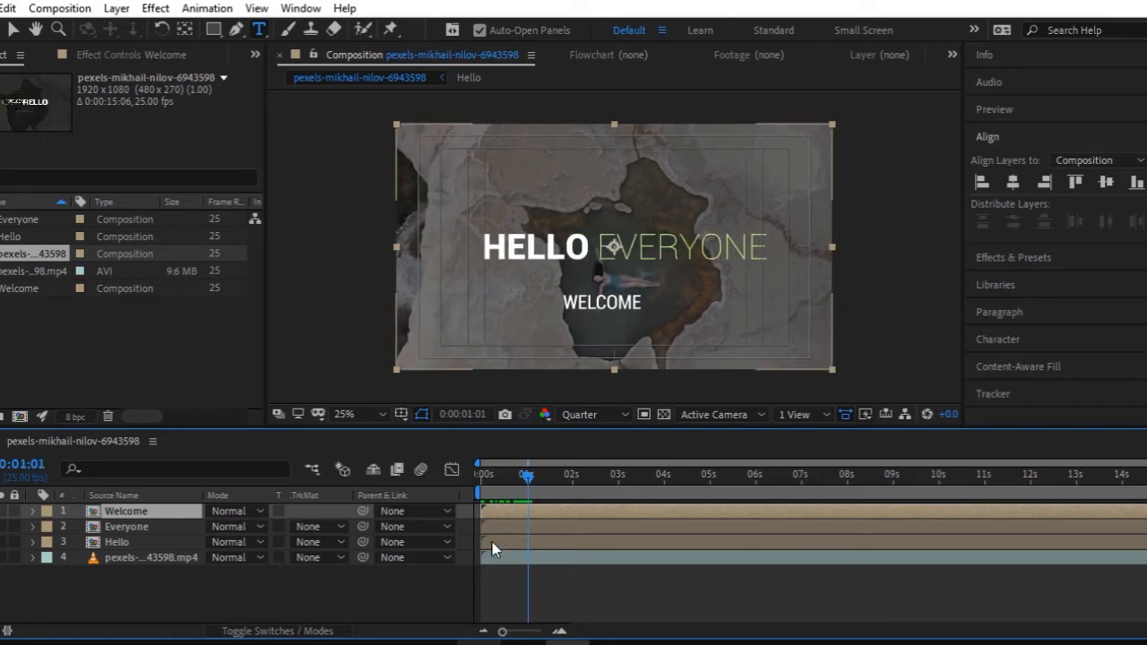
click(136, 556)
click(138, 544)
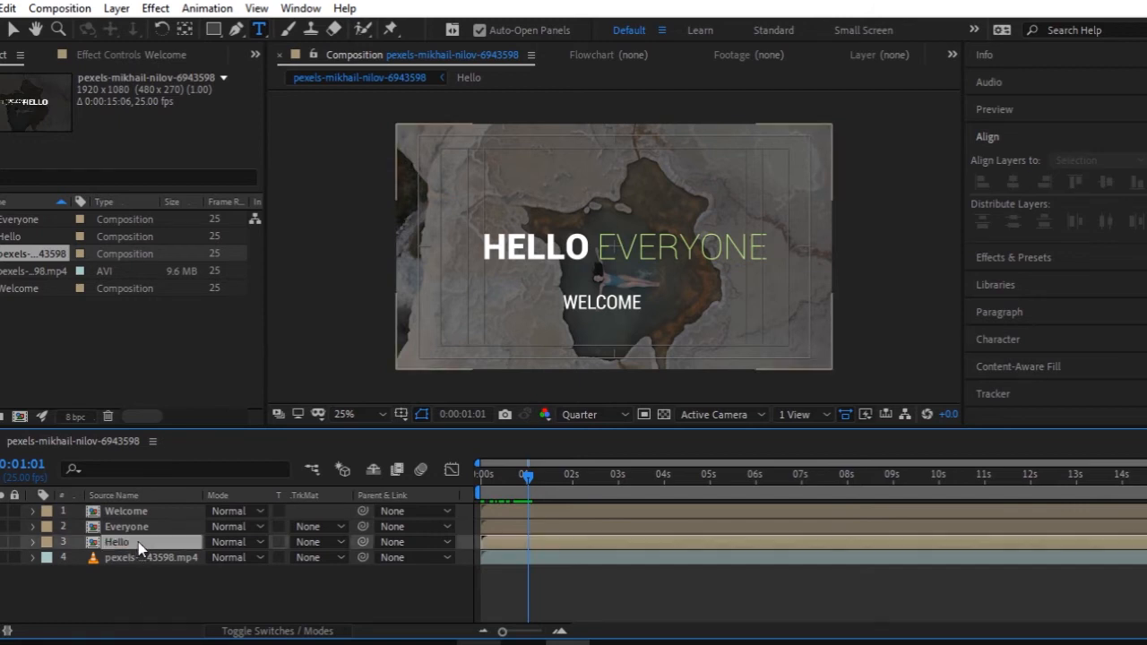
click(215, 29)
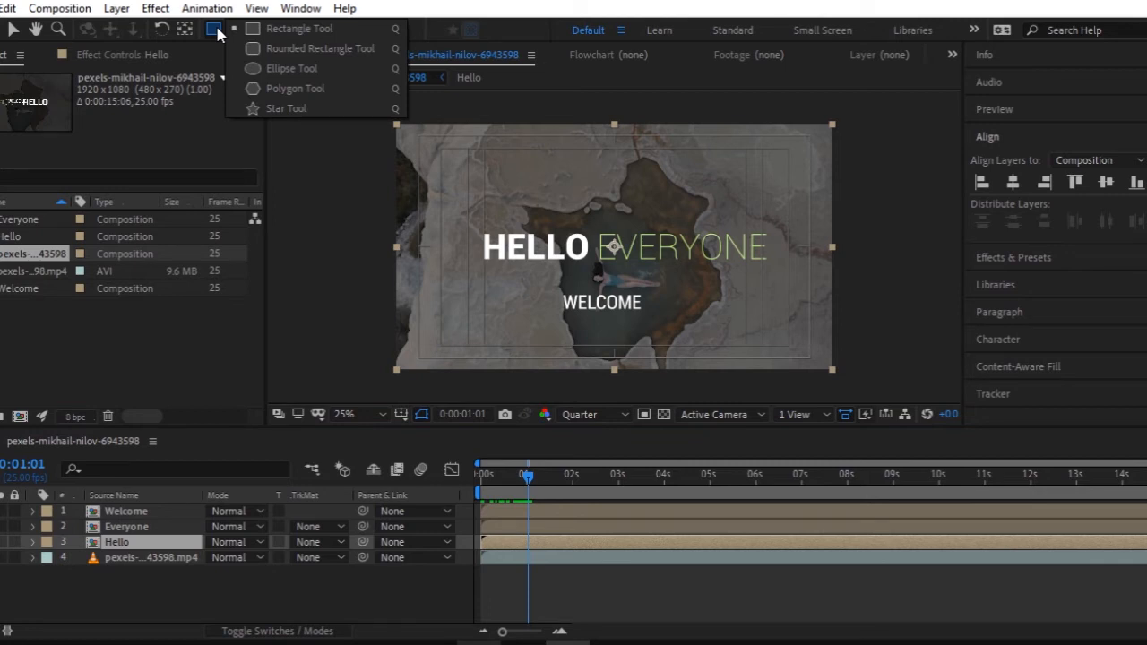
click(269, 30)
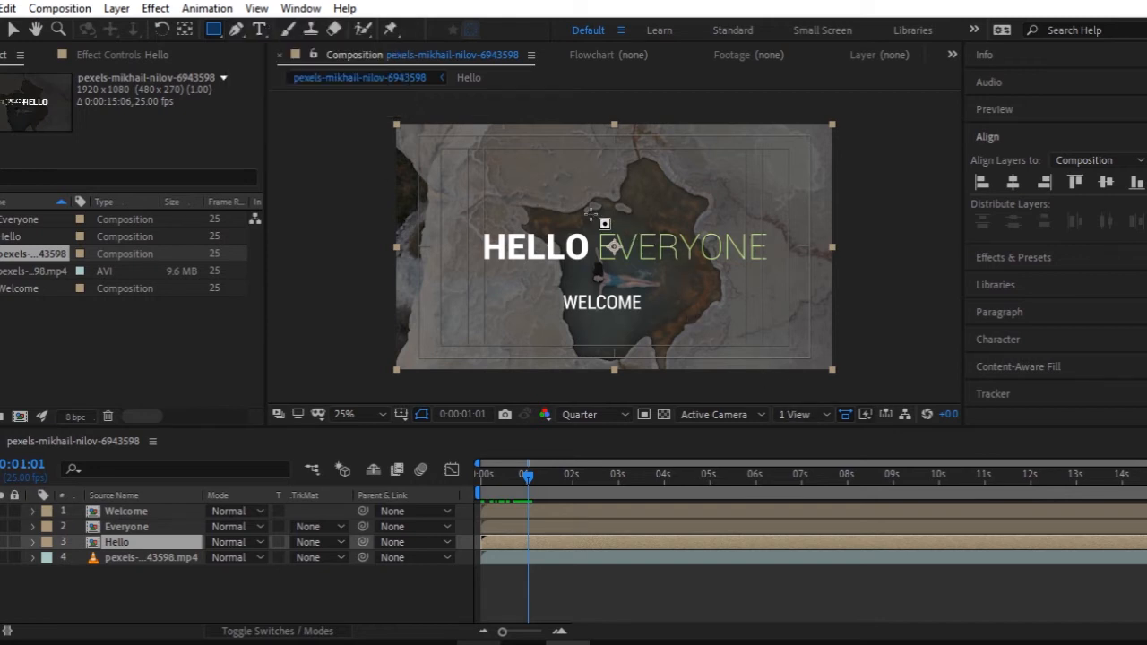
drag(596, 223, 785, 270)
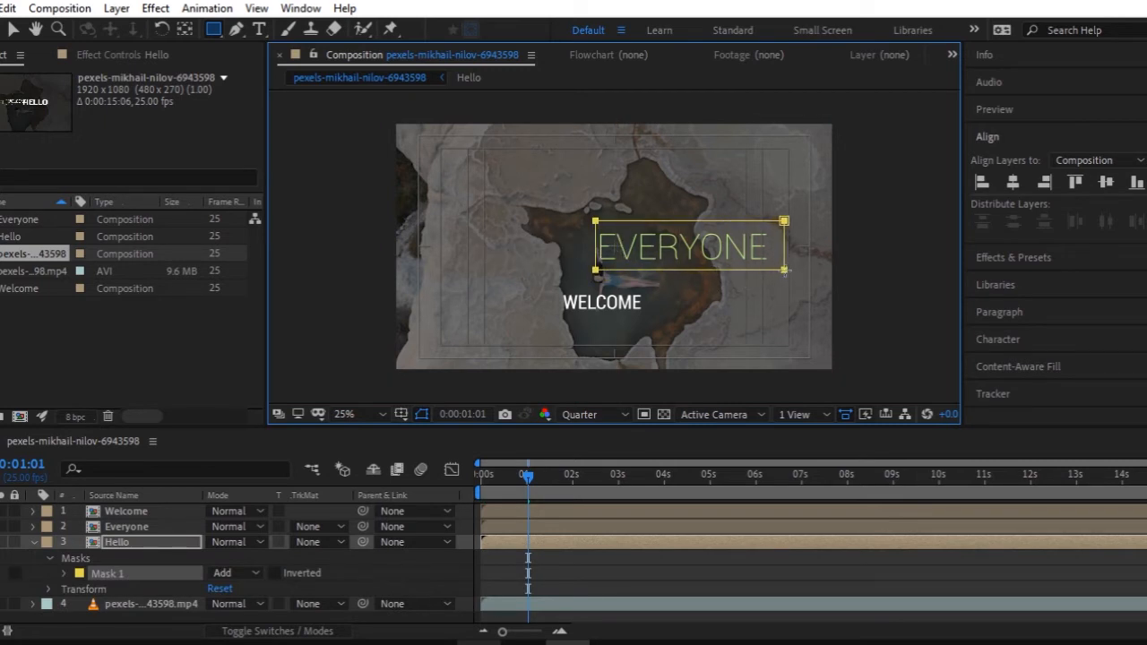
click(133, 572)
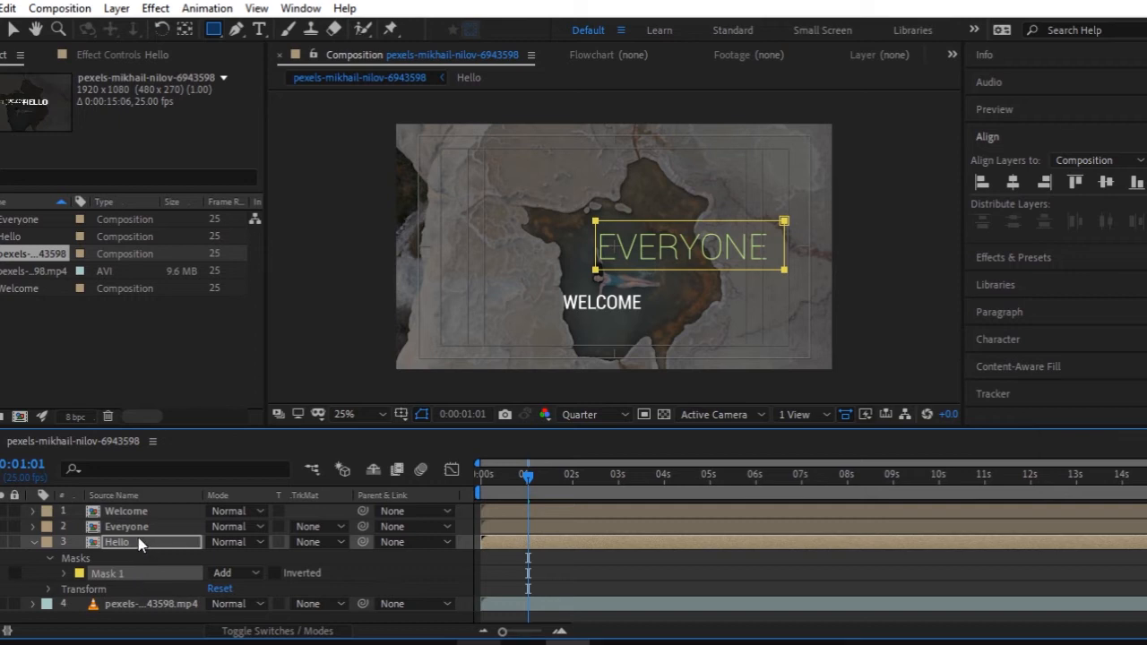
click(139, 532)
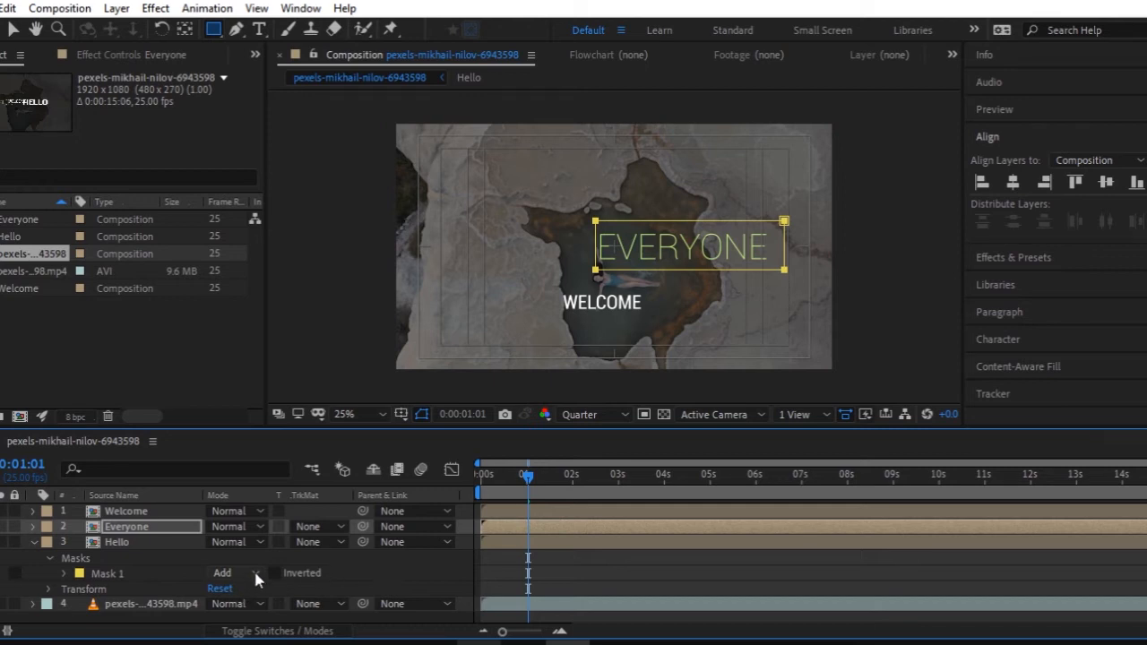
Set the mask on the Hello layer to Subtract and preview the animation from the start
click(113, 544)
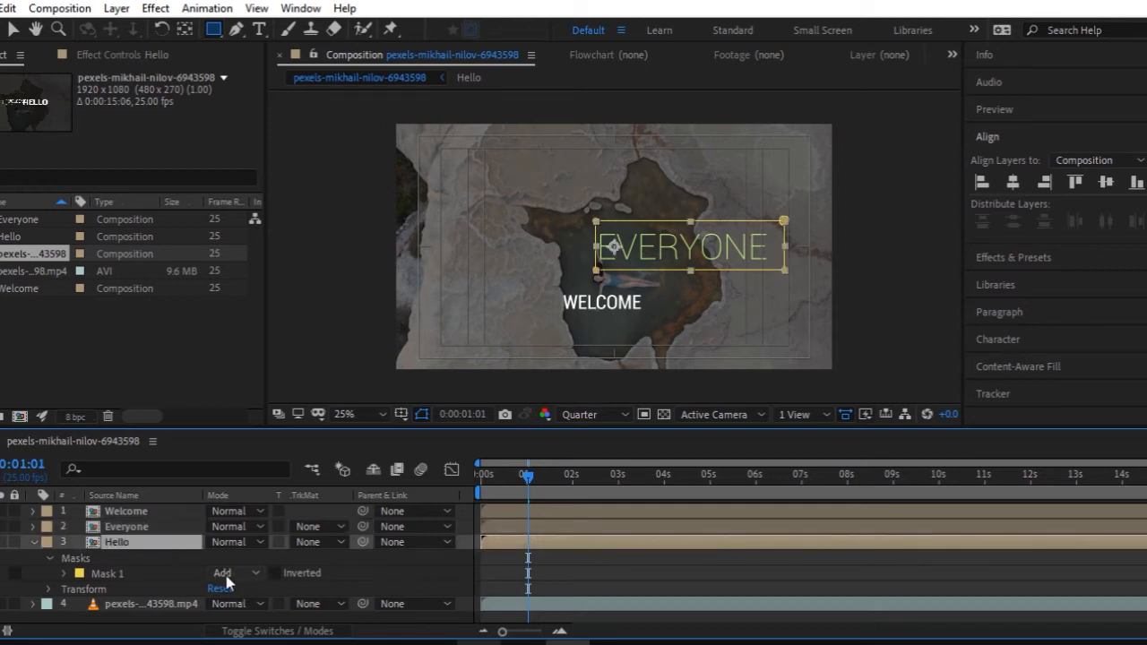
click(234, 573)
click(258, 472)
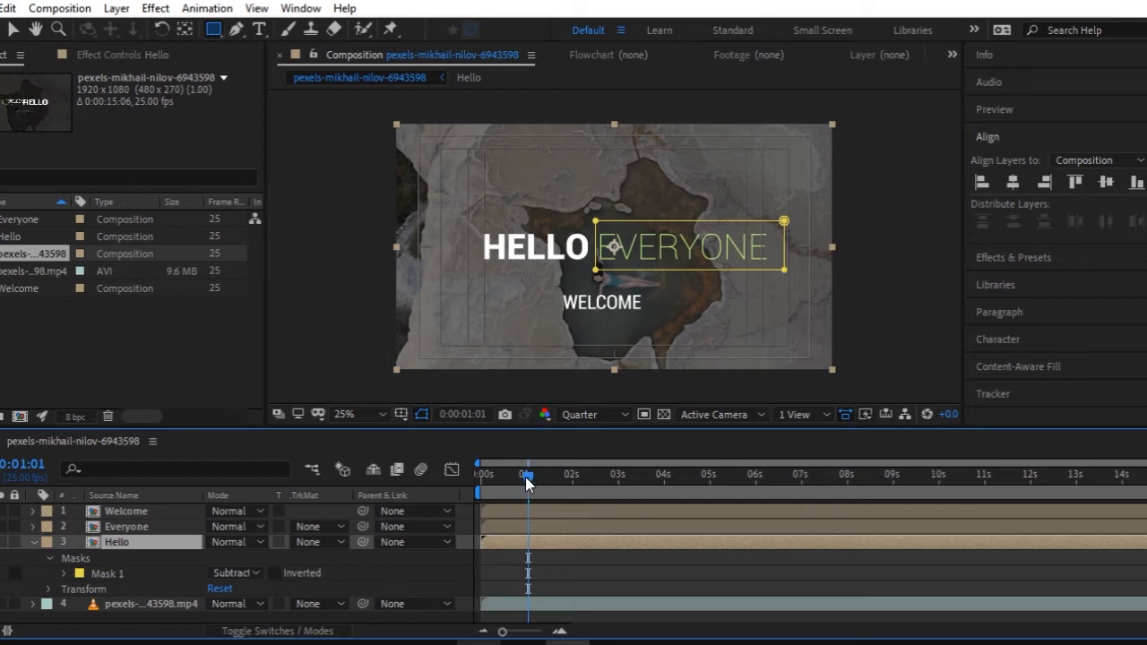
drag(529, 476, 389, 492)
key(space)
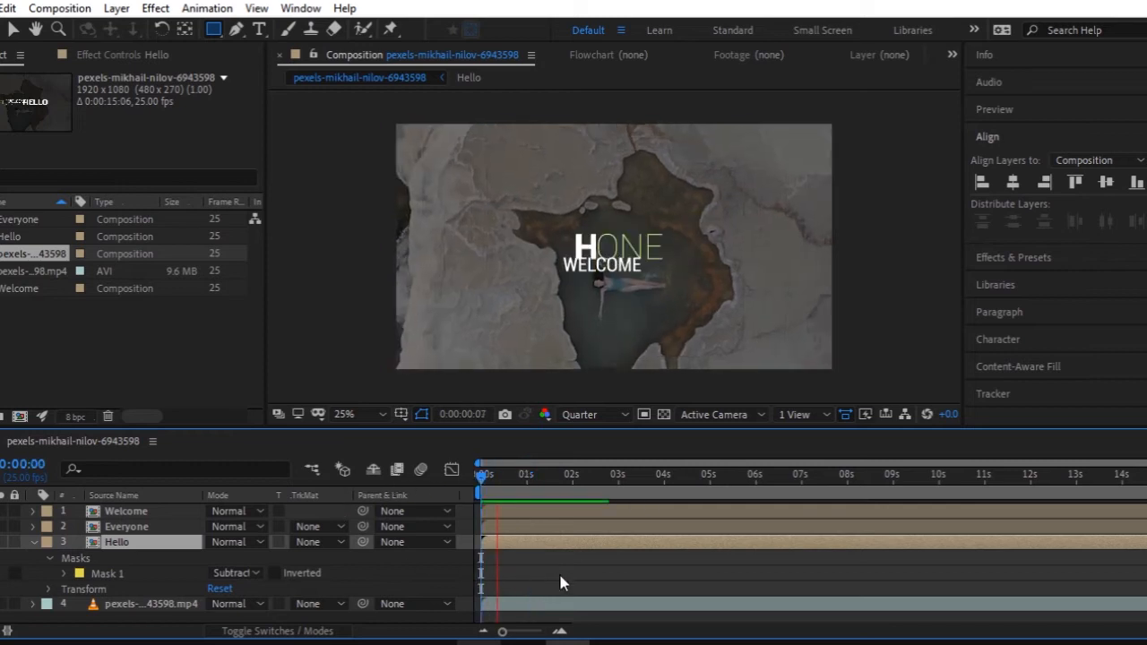
drag(546, 476, 436, 468)
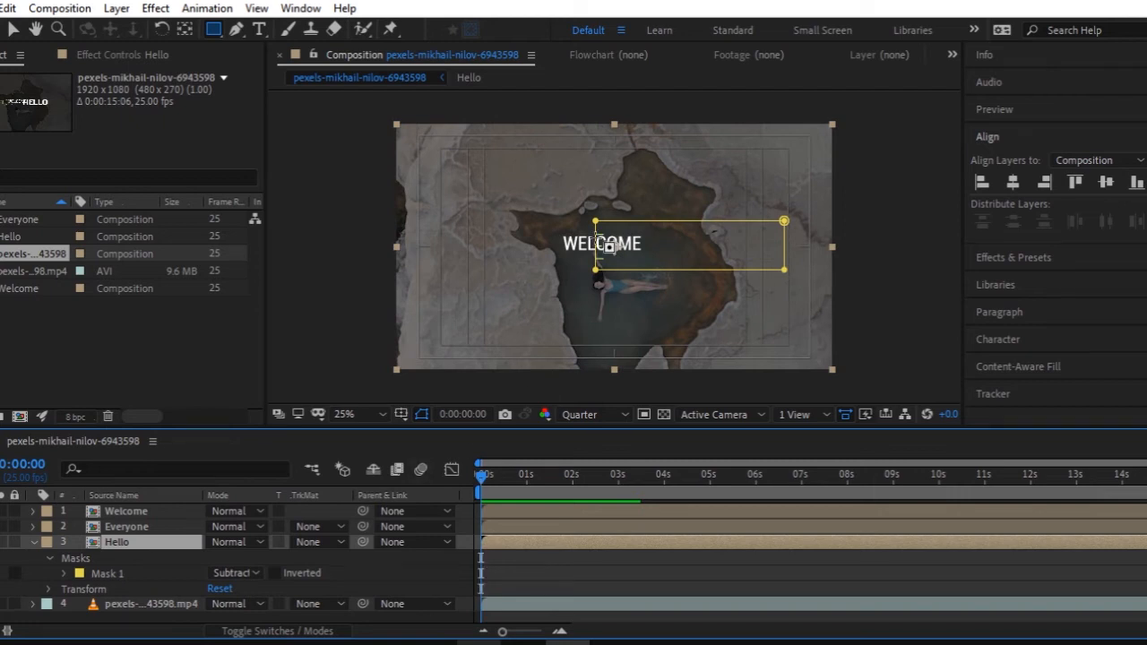
In the Everyone composition, shift the EVERYONE text further left at its 0:00:00:00 Position keyframe
scroll(610, 251, up, 6)
scroll(569, 280, down, 6)
scroll(613, 301, up, 2)
click(136, 528)
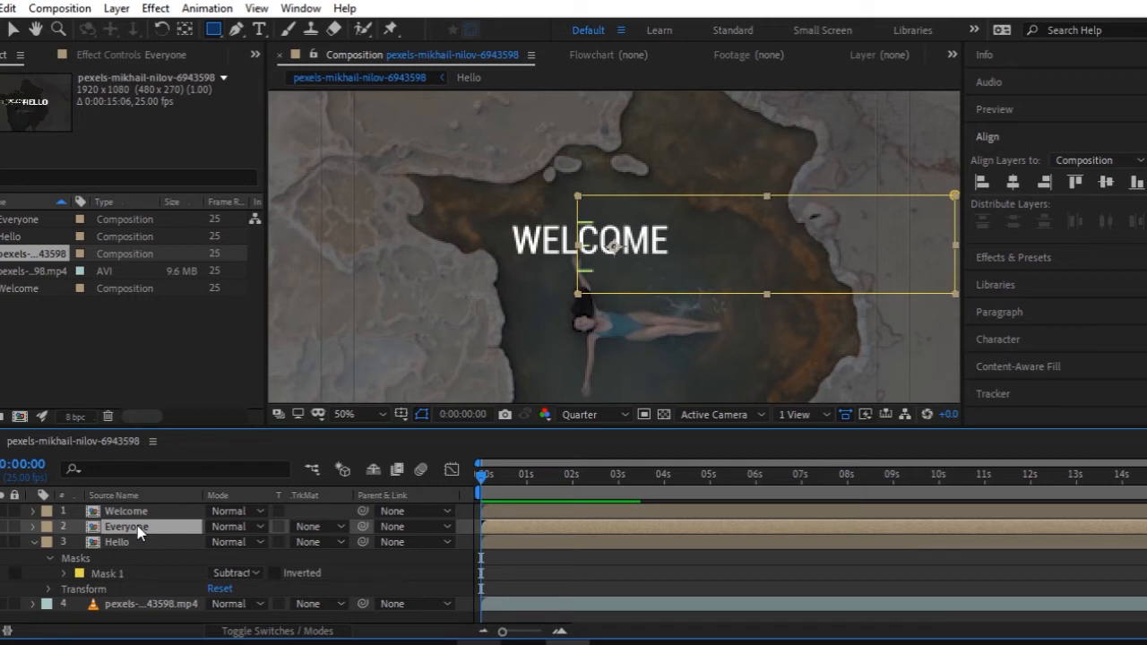
double_click(136, 528)
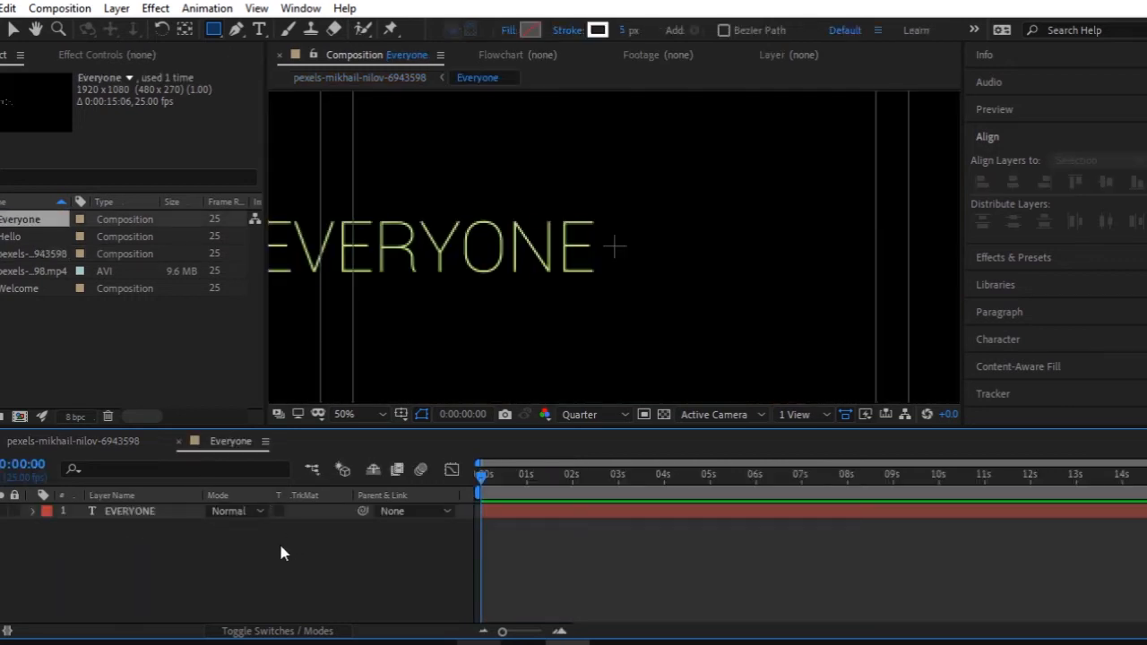
click(152, 514)
click(151, 514)
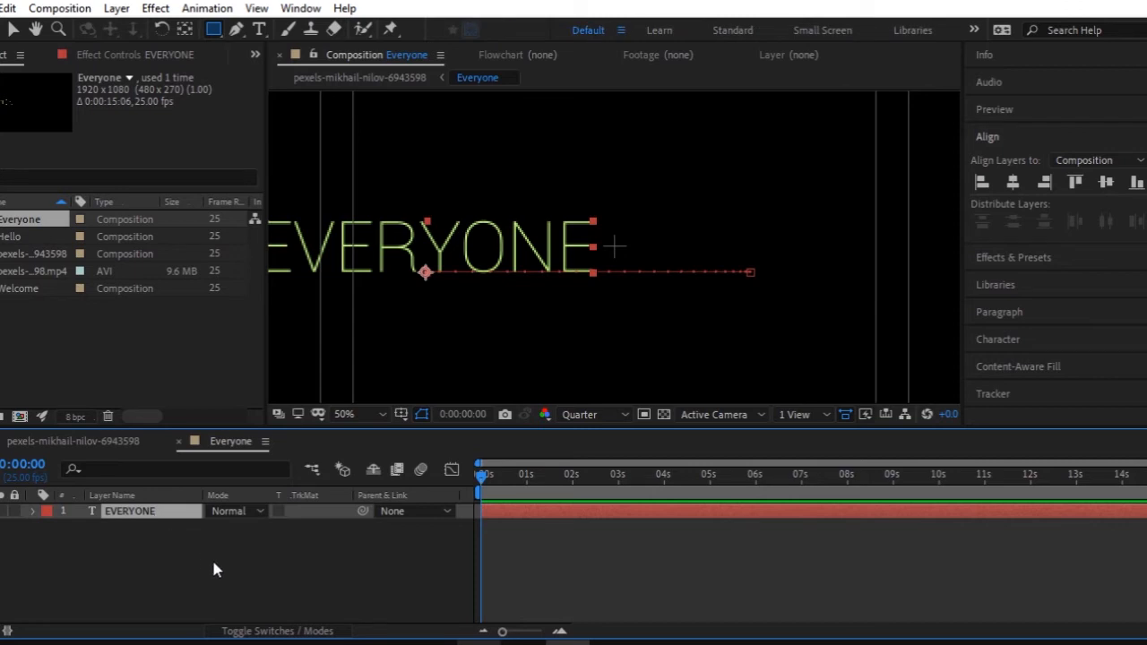
key(p)
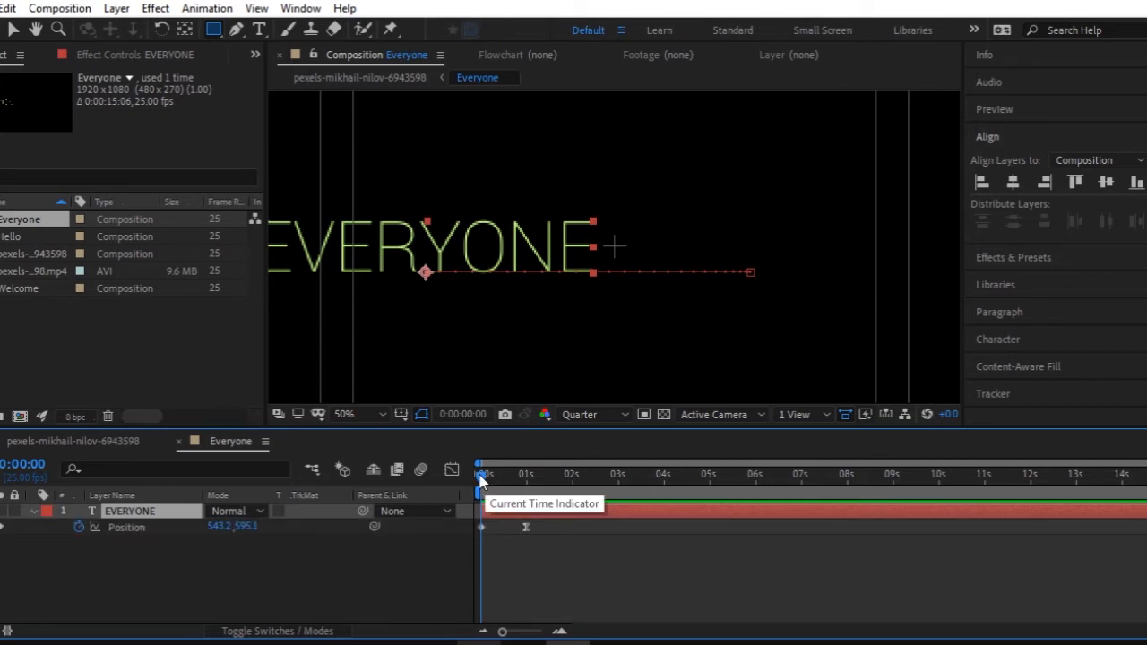
click(481, 527)
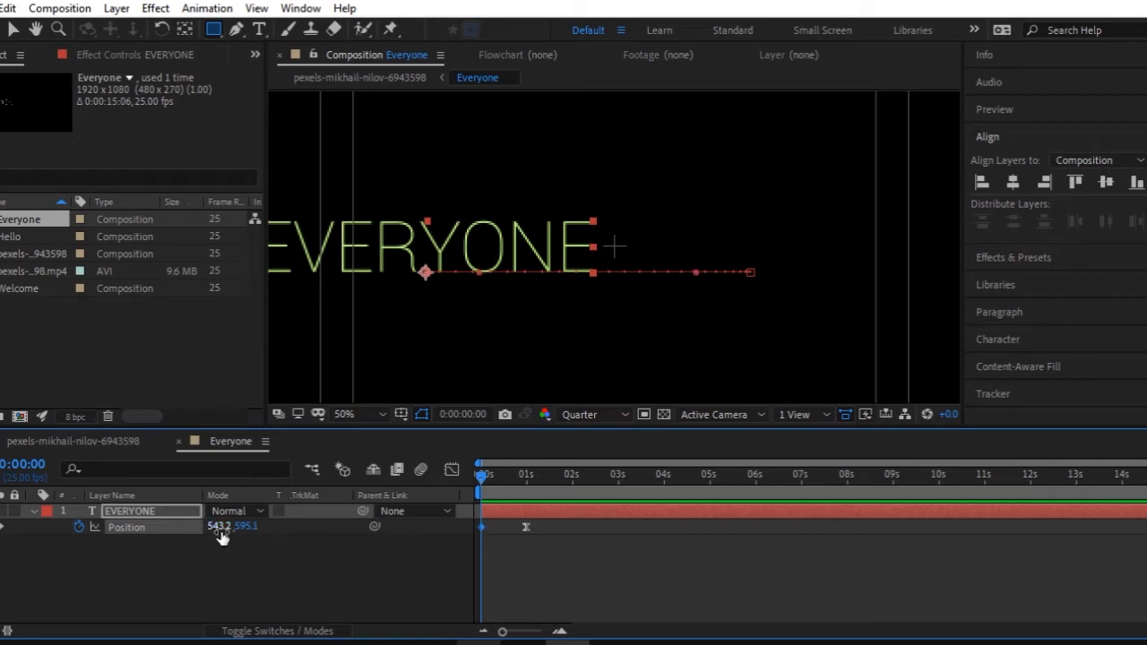
drag(221, 535, 153, 535)
Return to the pexels-mikhail-nilov-6943598 composition and preview the text animation from the start
click(102, 441)
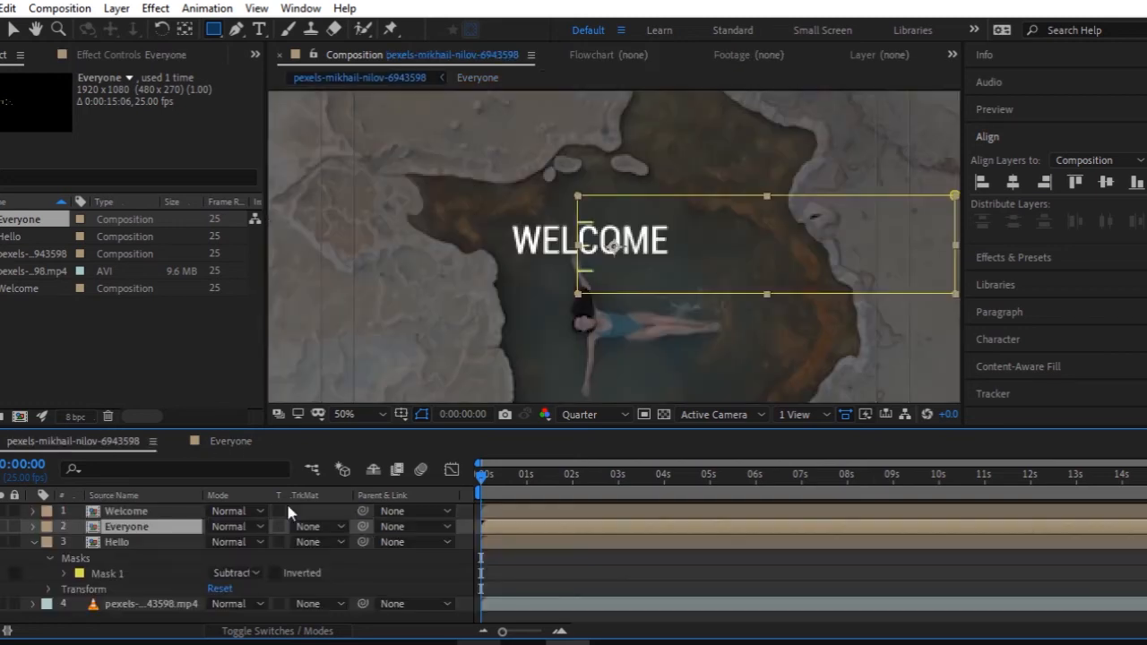
scroll(600, 238, down, 2)
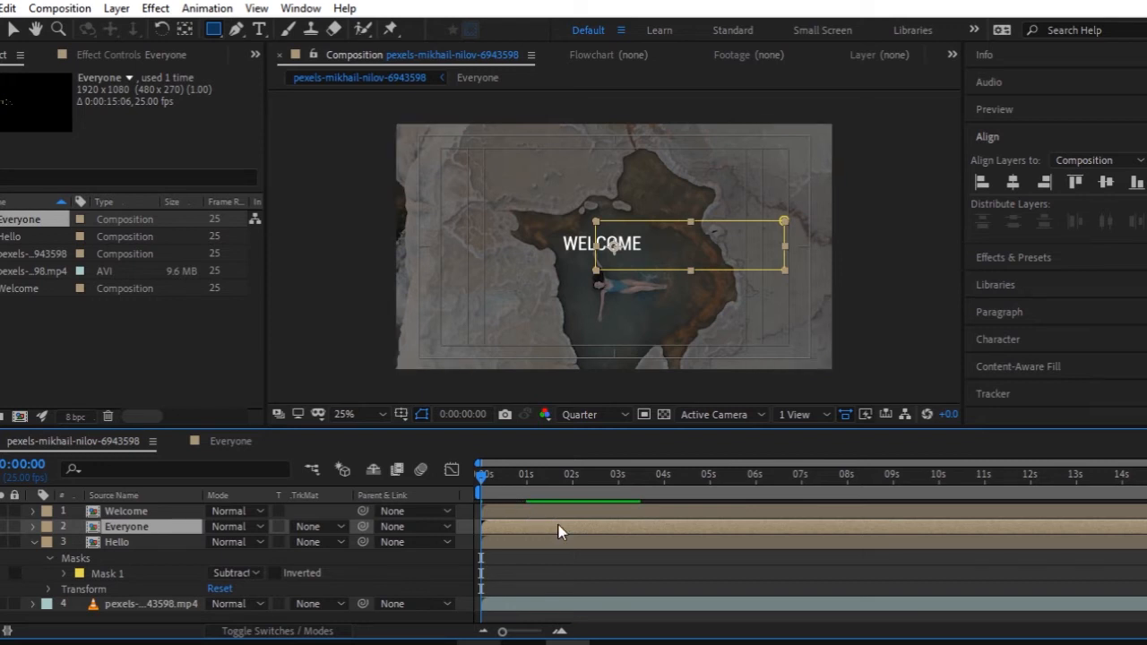
key(space)
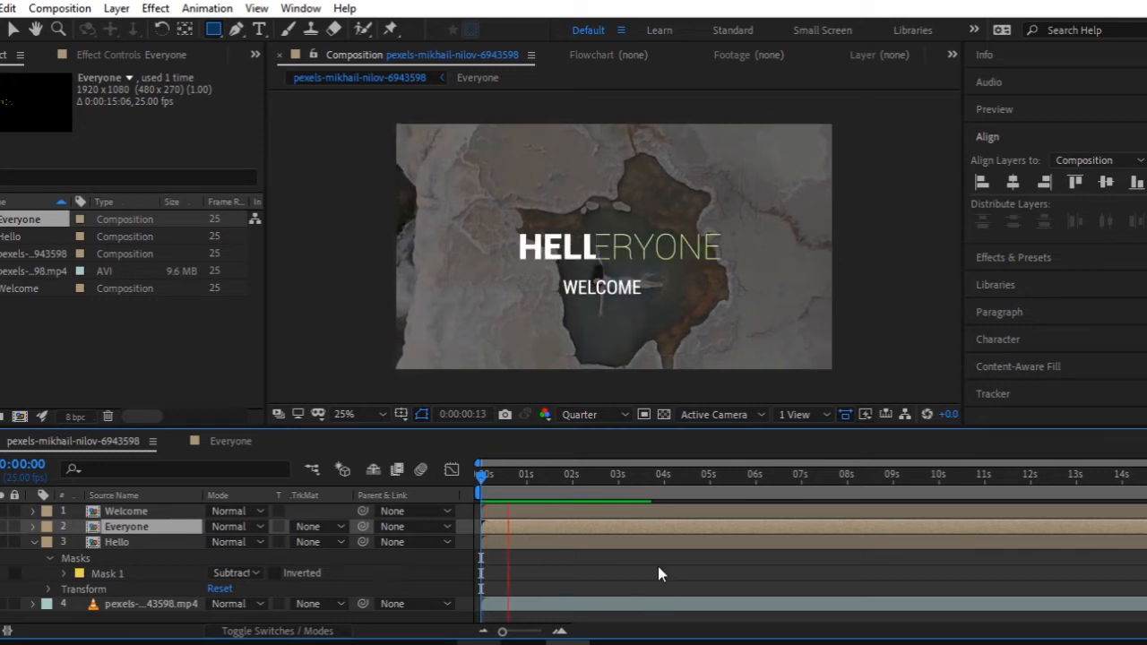
key(space)
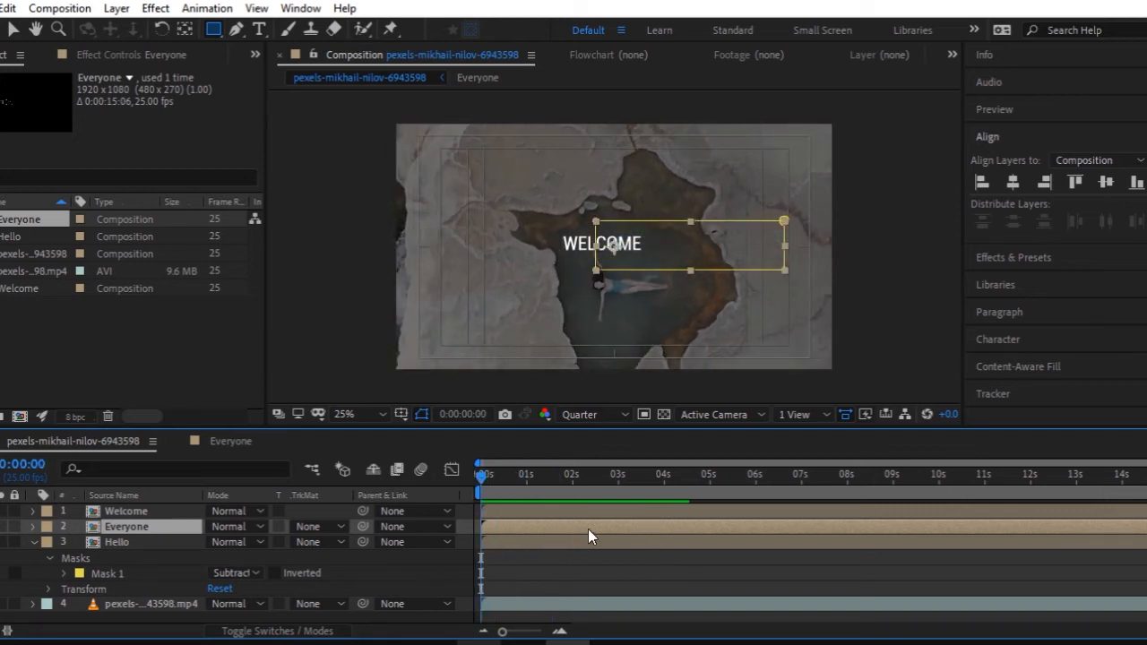
Draw a rectangular mask around WELCOME on the Welcome layer at 0:00:00:00, set it to Subtract, and preview the animation
click(128, 512)
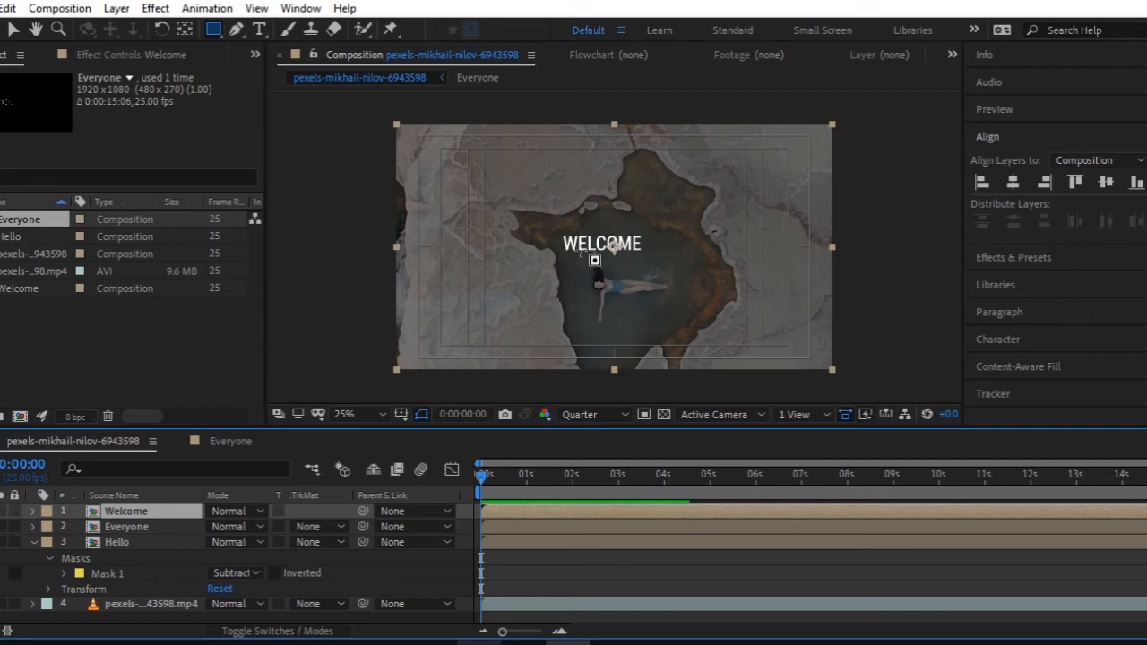
drag(558, 226, 646, 261)
click(235, 541)
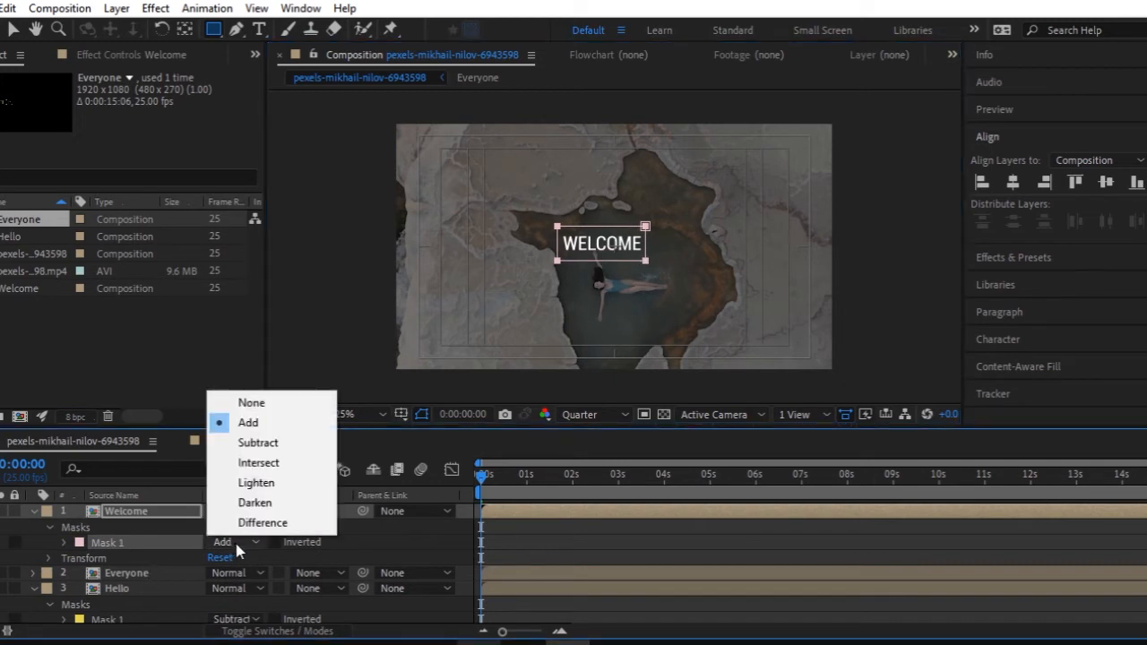
click(258, 442)
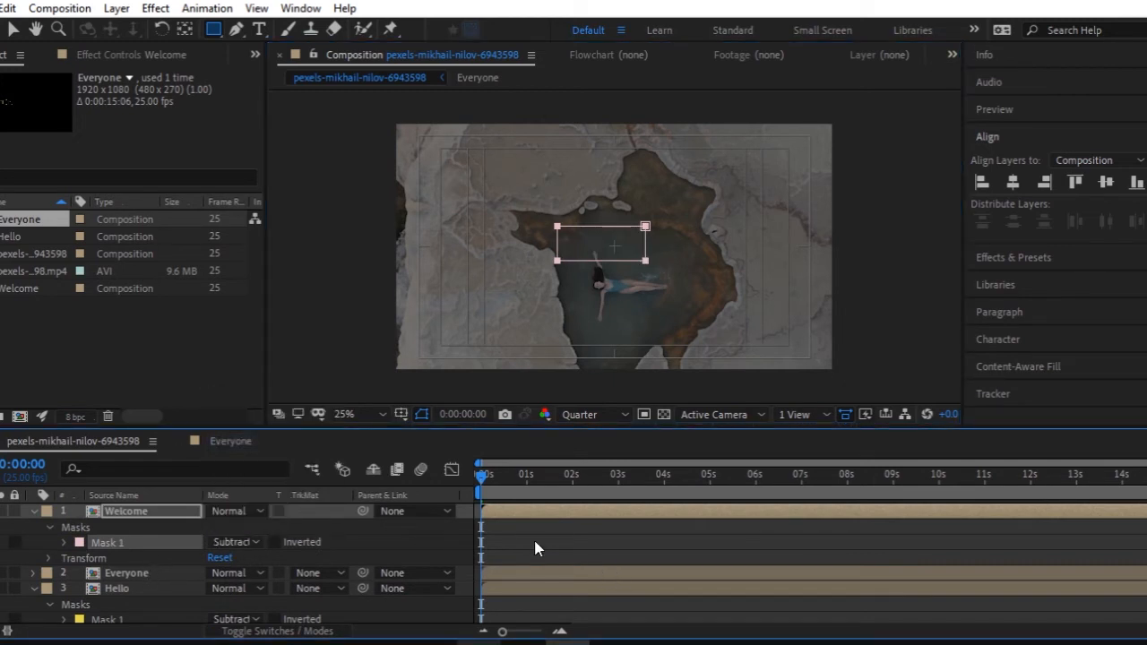
key(space)
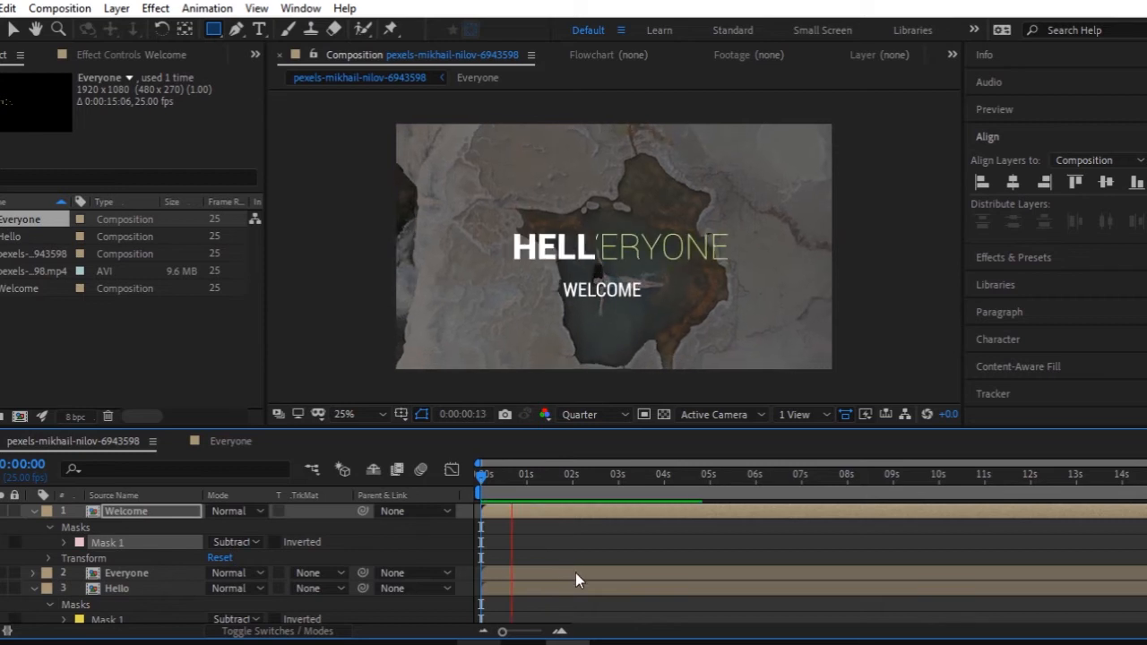
key(space)
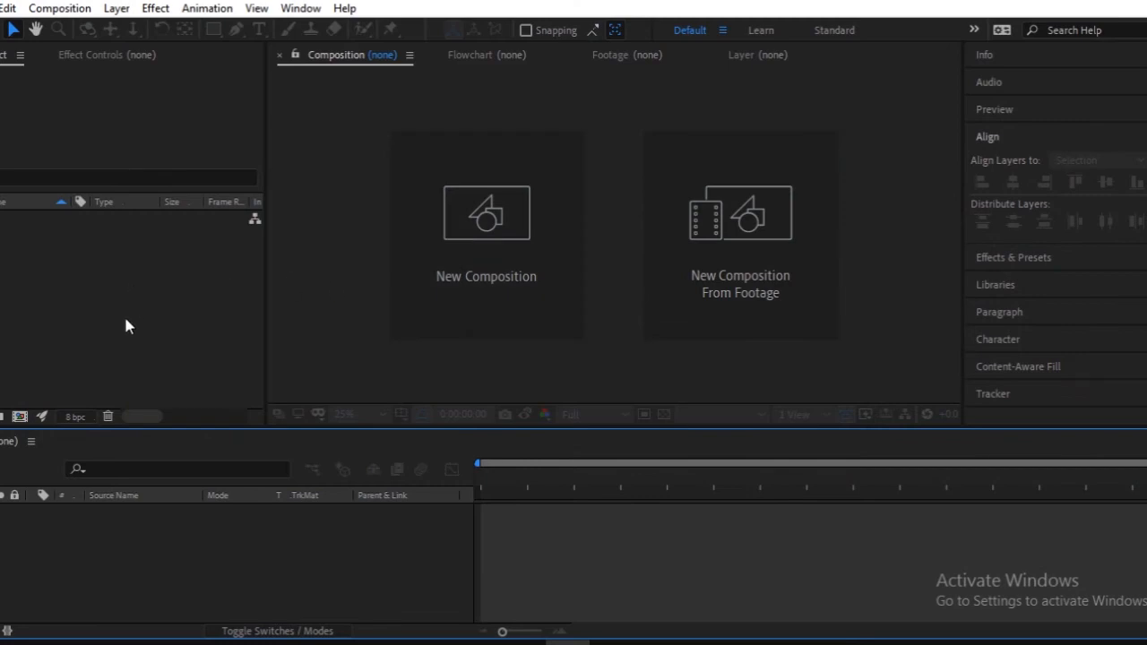
Import the video production ID-4434242 from Downloads > Video and create a composition from it
double_click(126, 326)
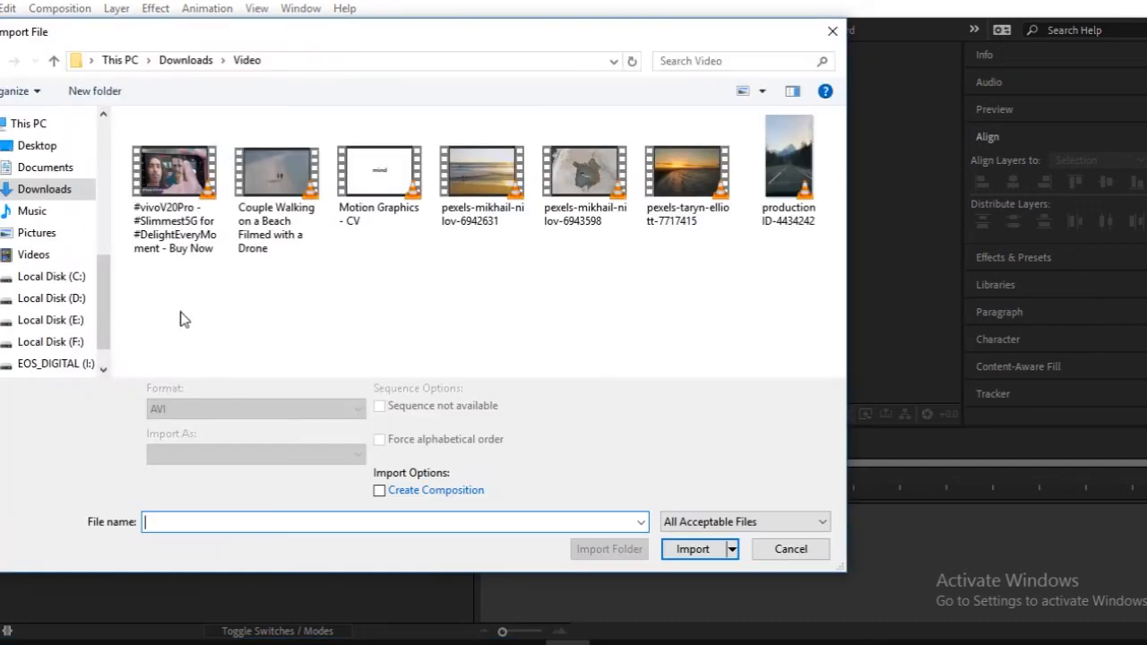
double_click(776, 191)
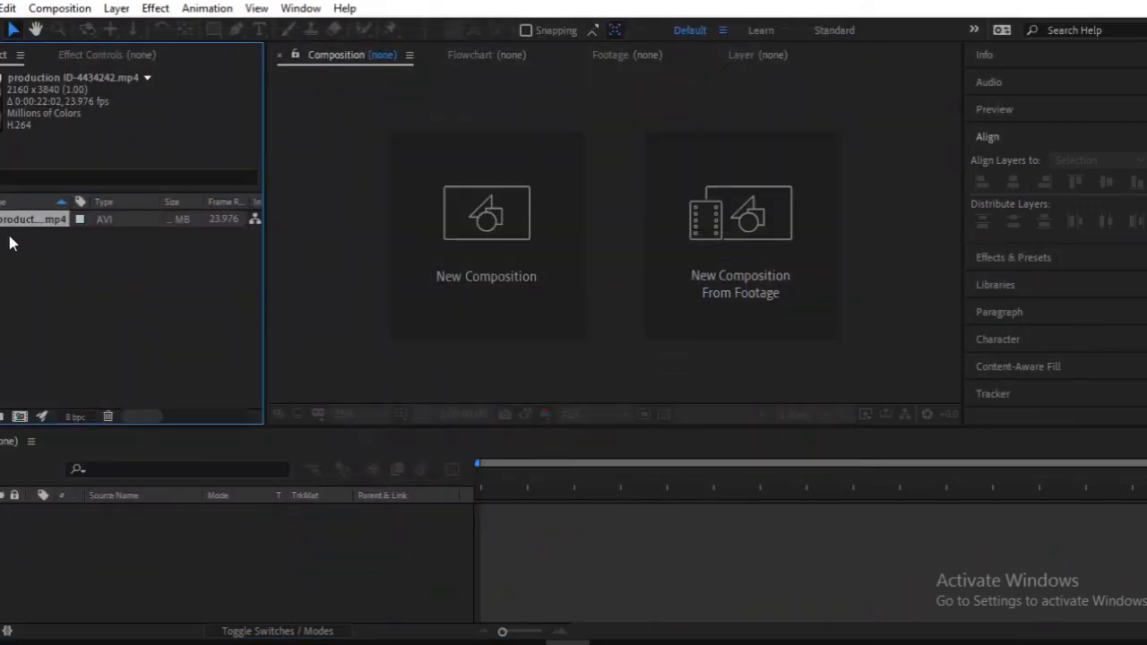
drag(34, 277, 130, 528)
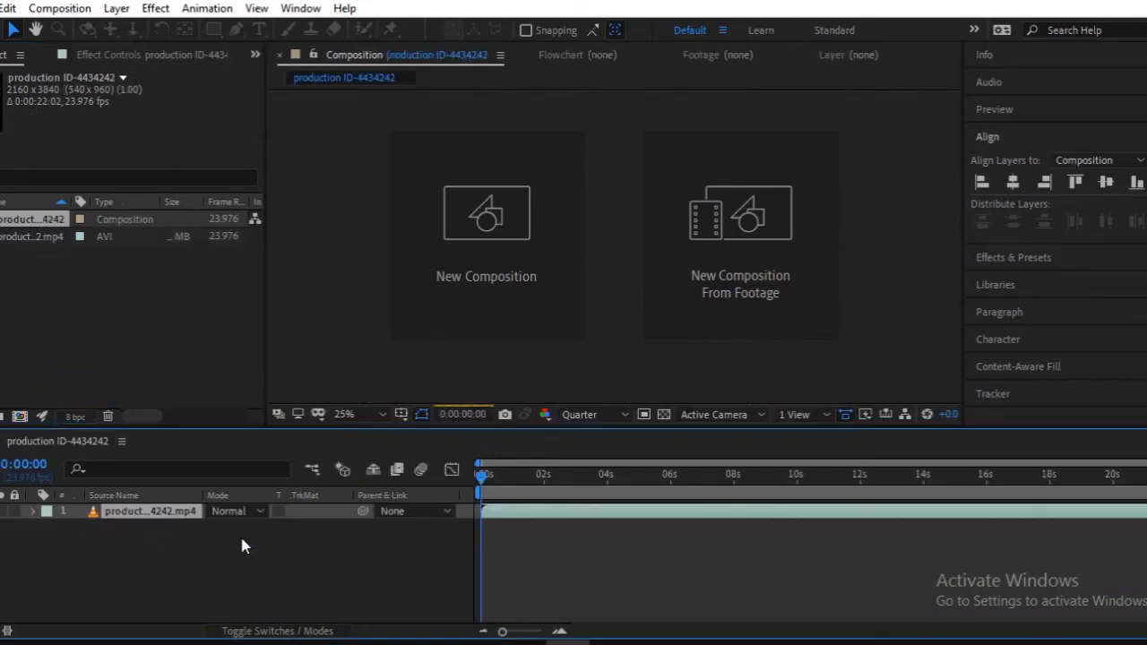
scroll(570, 399, down, 1)
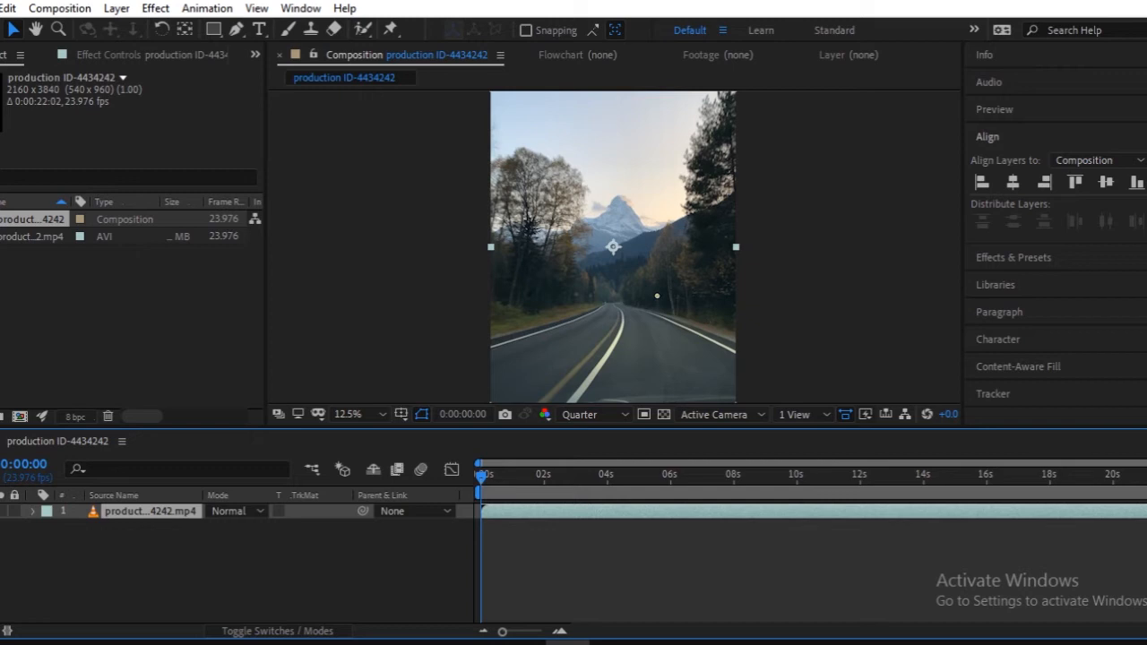
Trim the end of the road video layer to about 2.5 seconds and play back the shortened clip
drag(1146, 511, 559, 511)
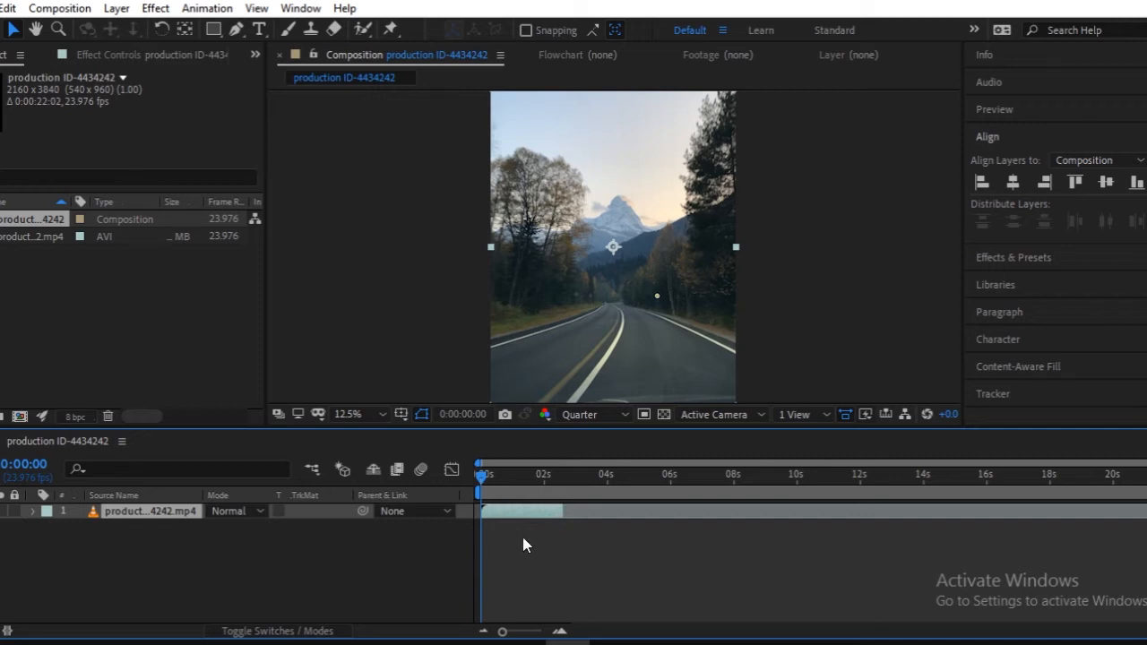
key(space)
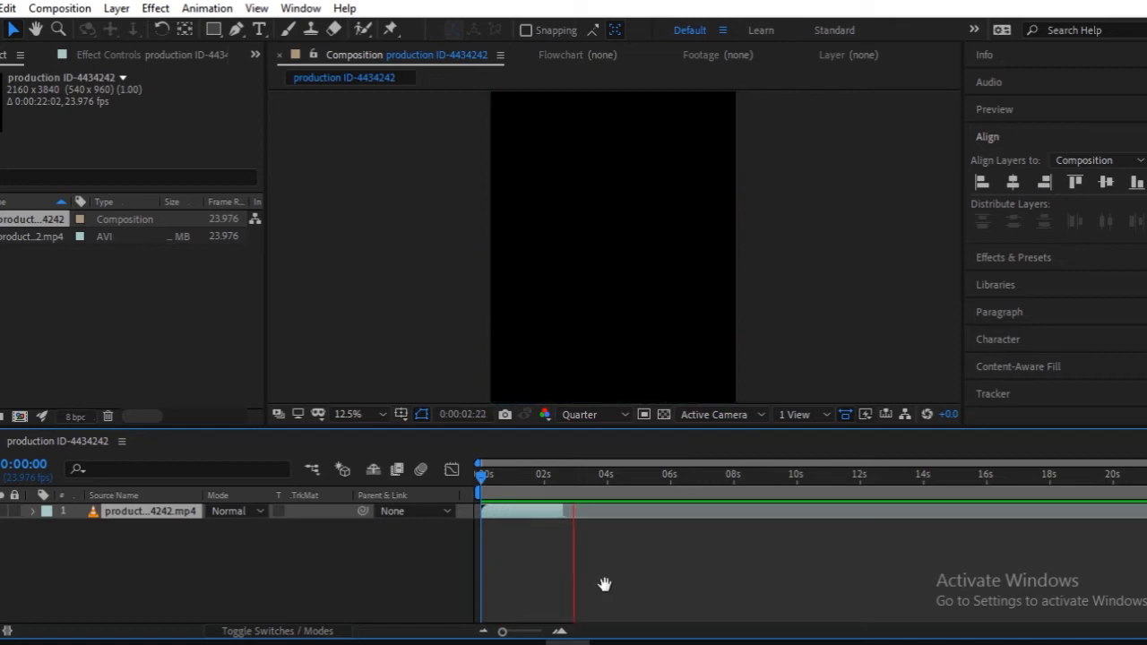
key(space)
key(space)
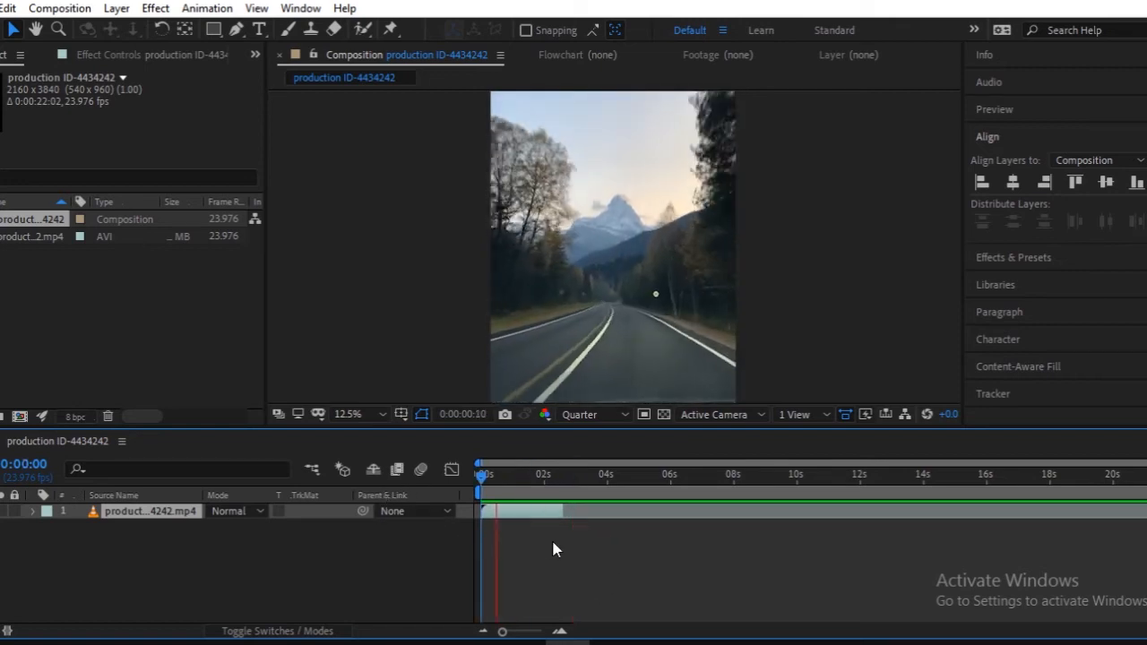
key(space)
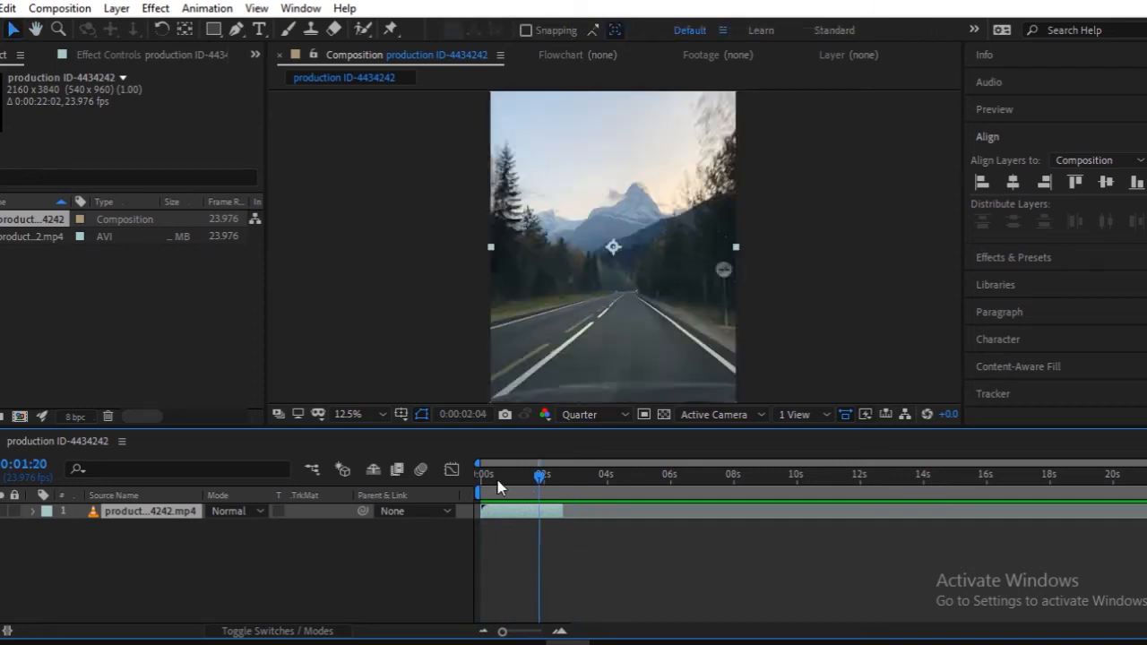
Run Track Camera on the road video layer from 0:00:00:00
click(226, 554)
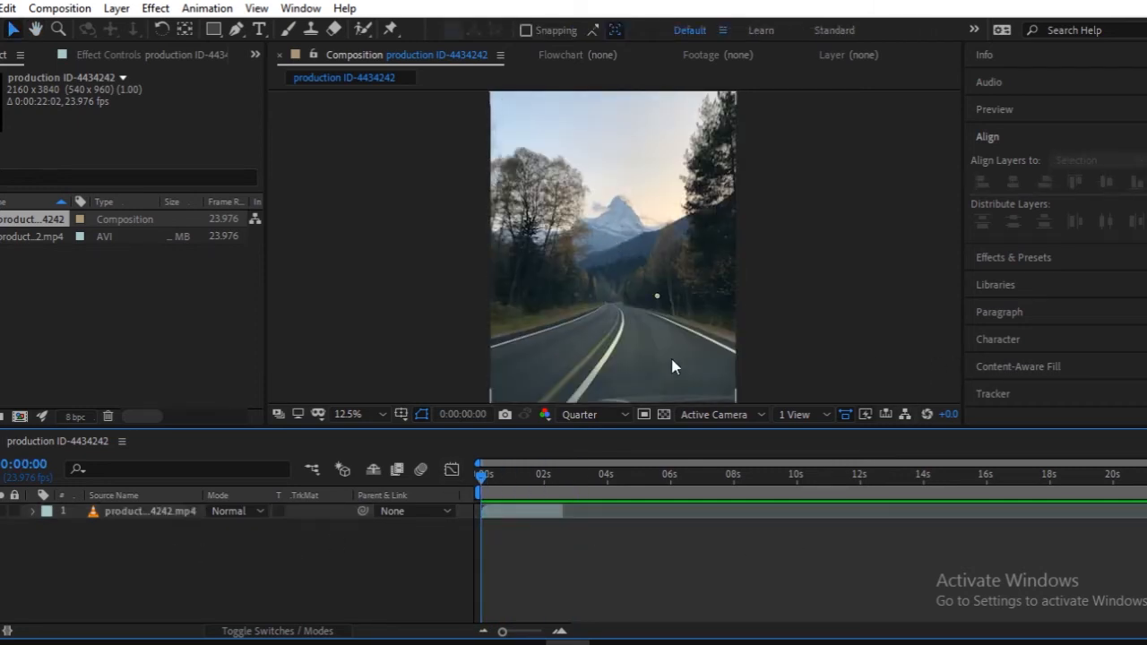
click(145, 516)
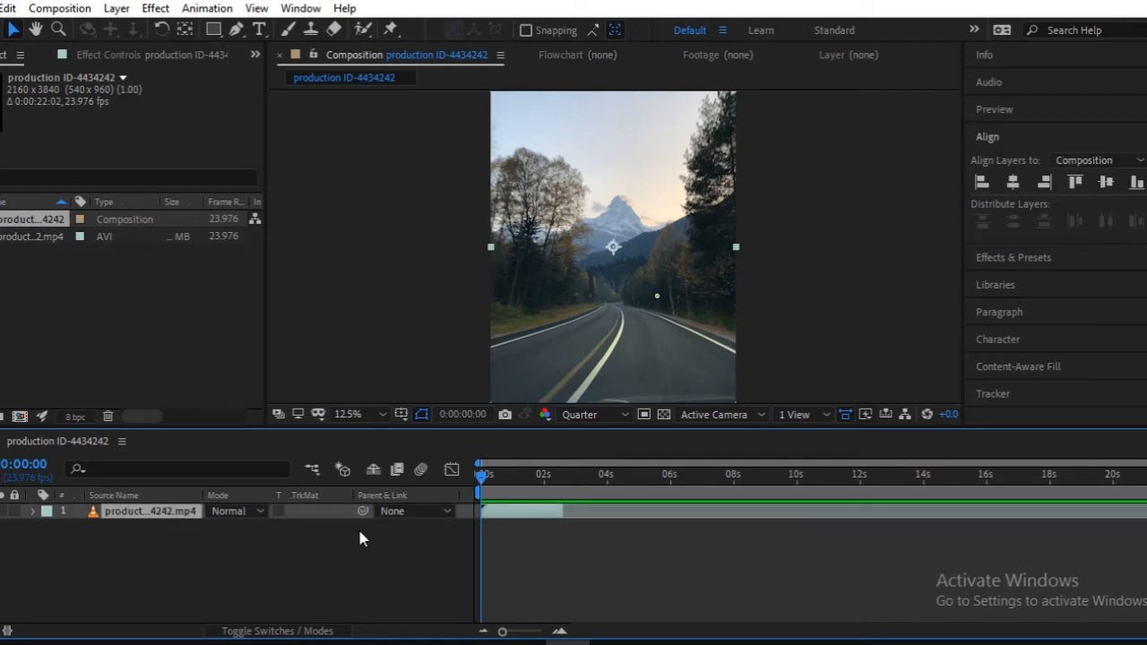
click(999, 392)
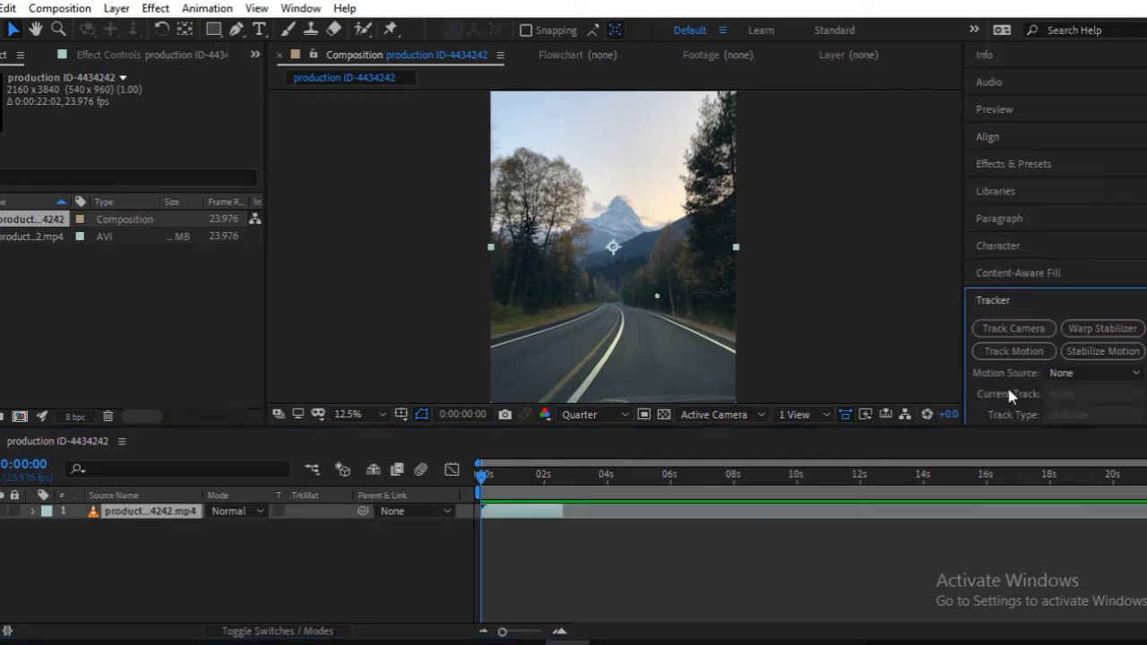
click(1014, 329)
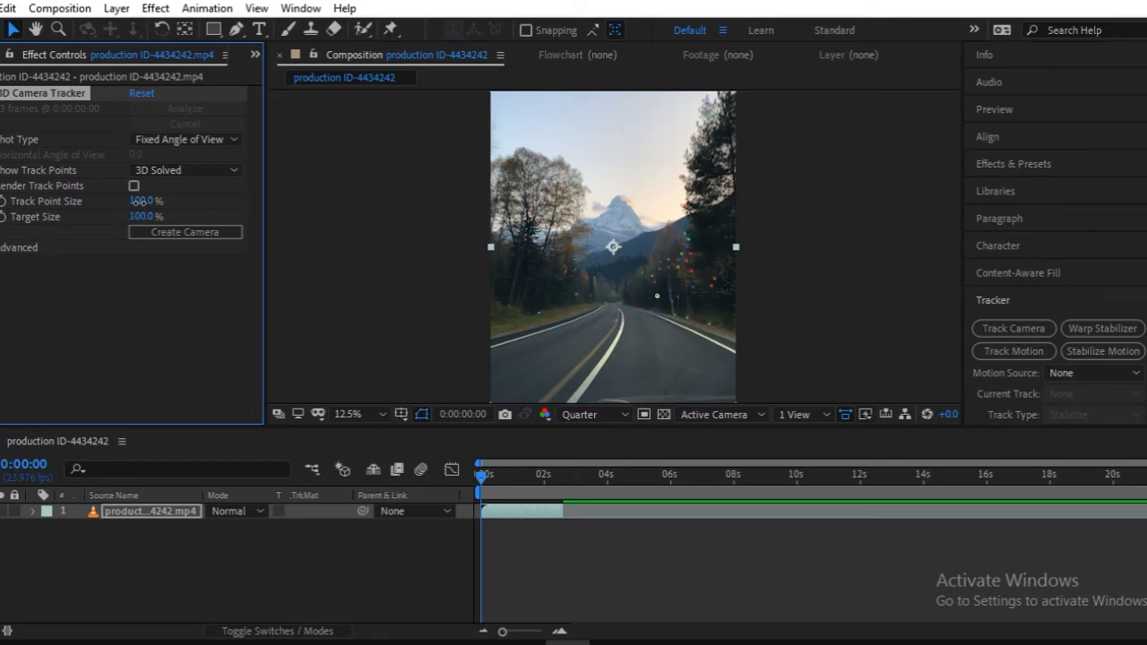
Set the 3D Camera Tracker's Track Point Size to 439% and inspect the track points in the road scene
drag(151, 201, 353, 216)
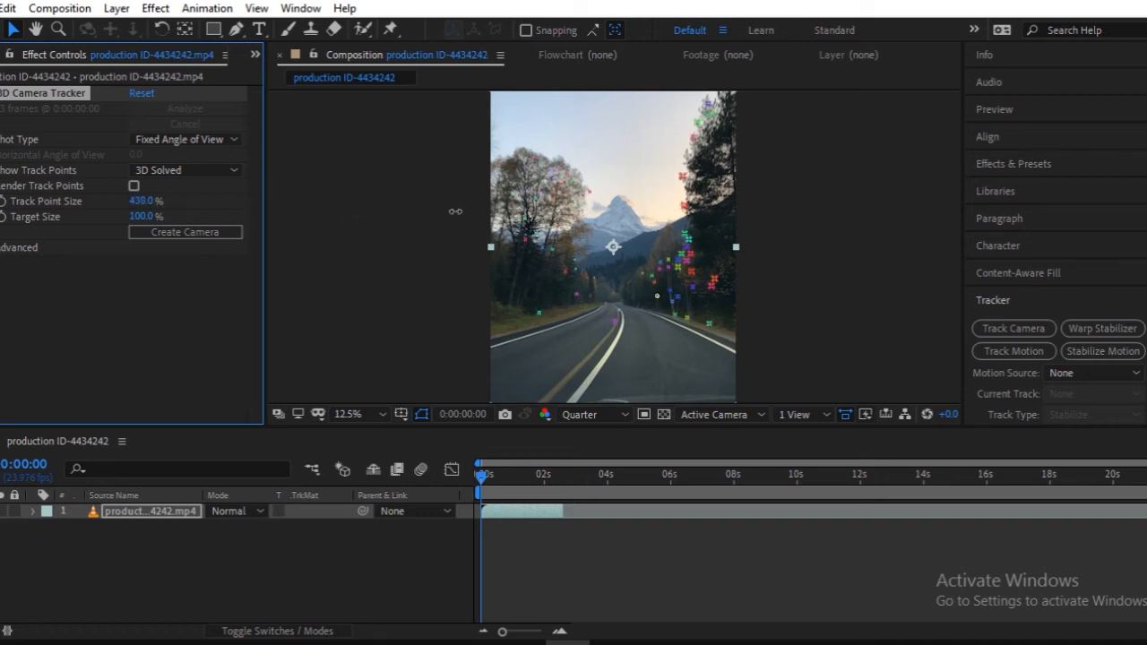
scroll(712, 327, up, 3)
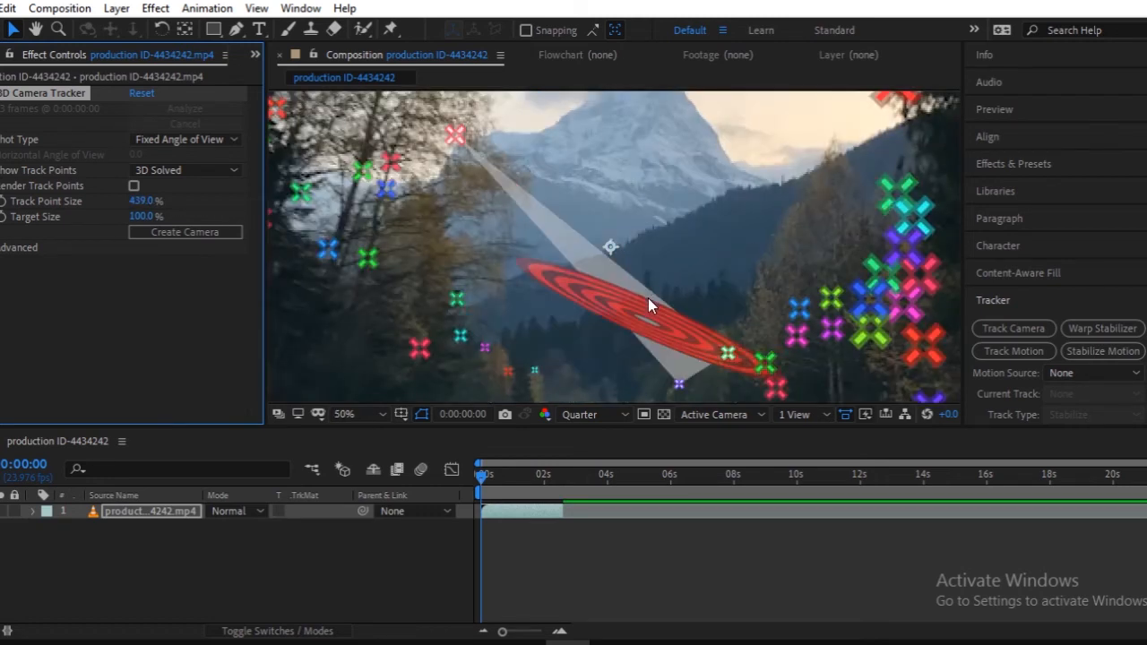
scroll(648, 298, down, 3)
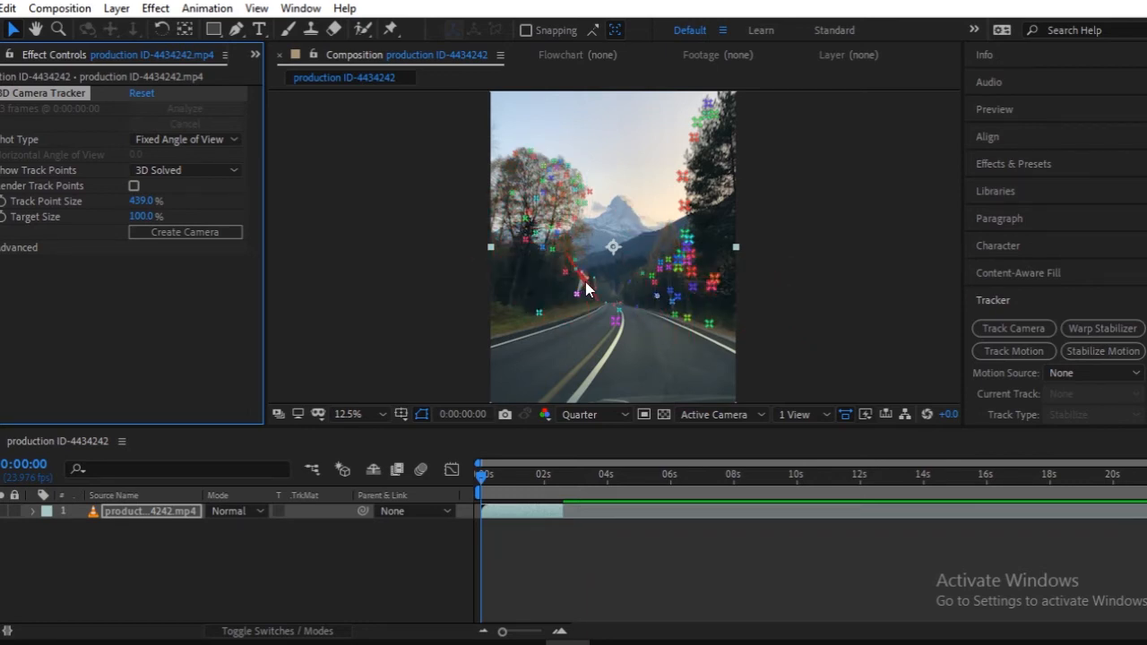
At 0:00:00:17, select a target plane of three track points beside the right edge of the road
key(space)
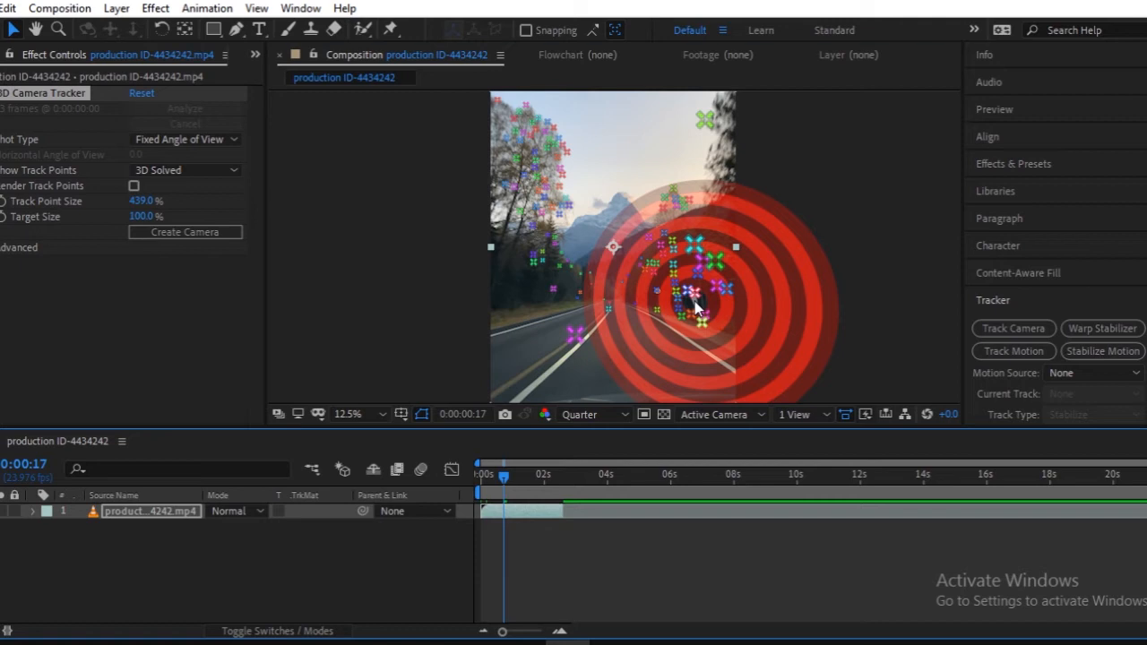
click(697, 304)
scroll(702, 309, up, 1)
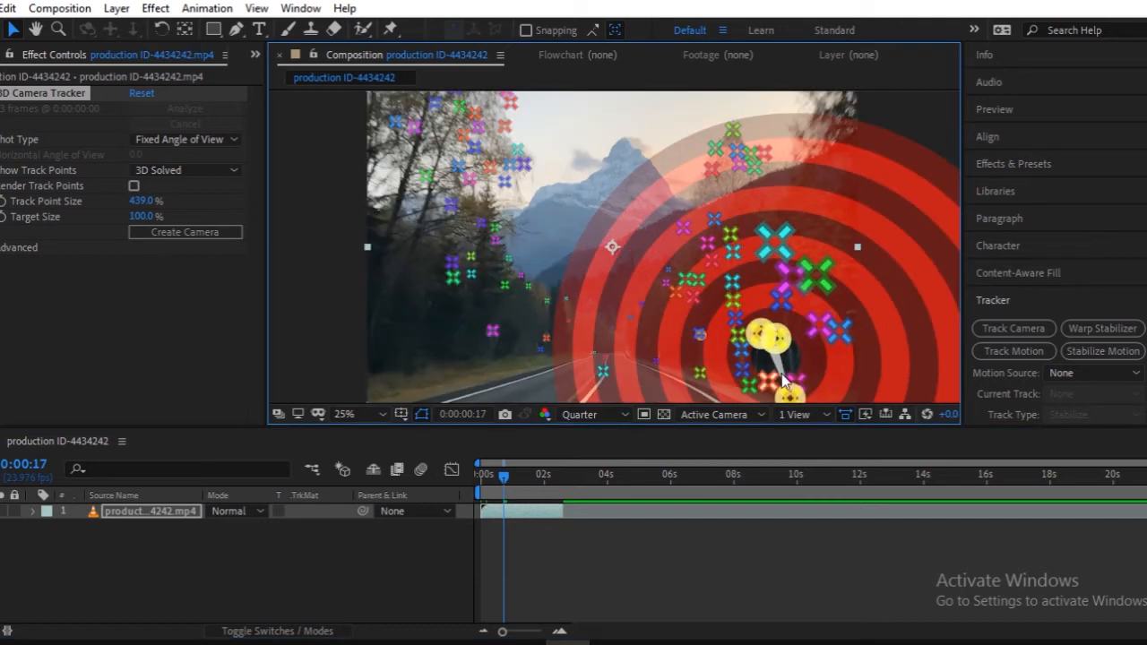
Create a text layer and camera from the selected track points, and replace the layer's text with HELLO
scroll(762, 359, down, 1)
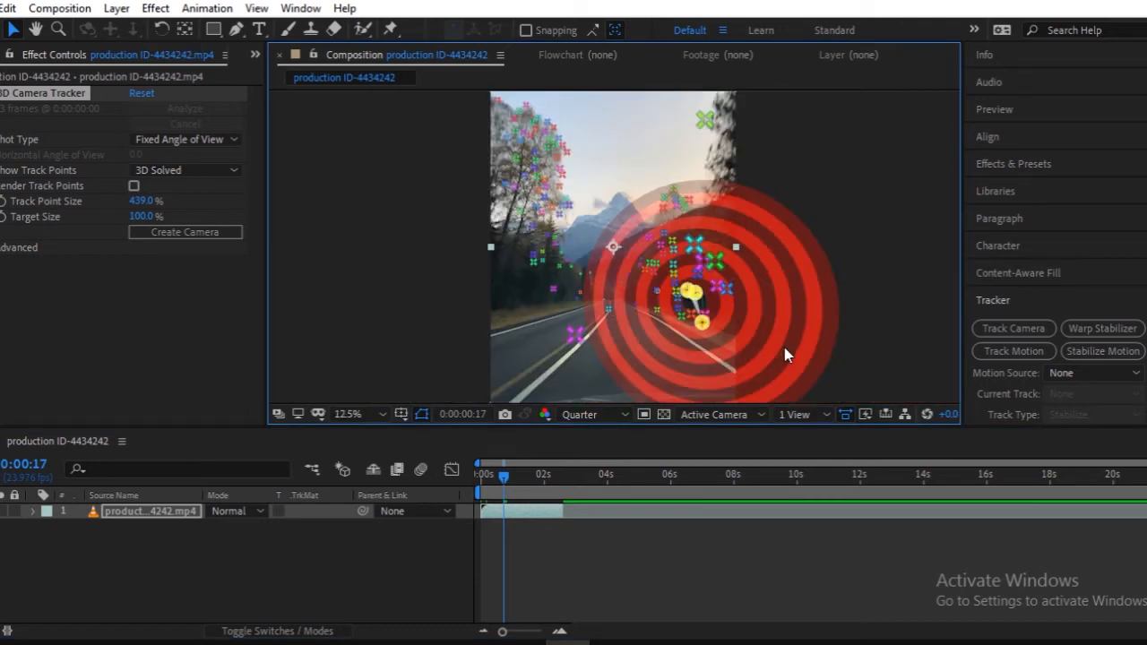
right_click(696, 301)
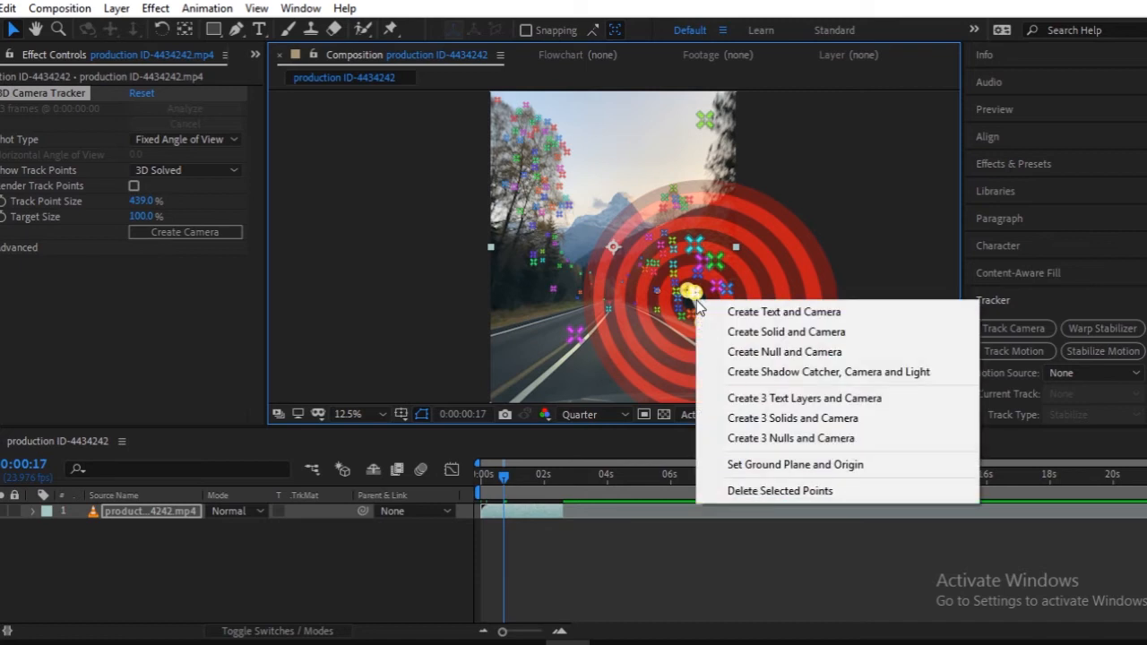
click(748, 315)
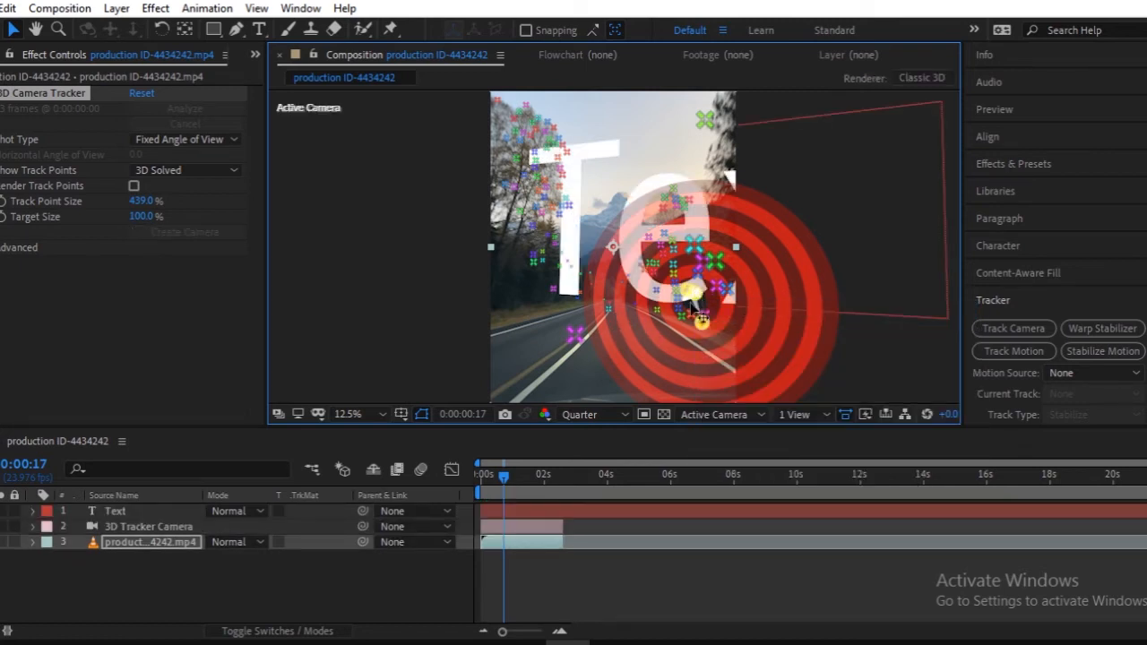
click(117, 512)
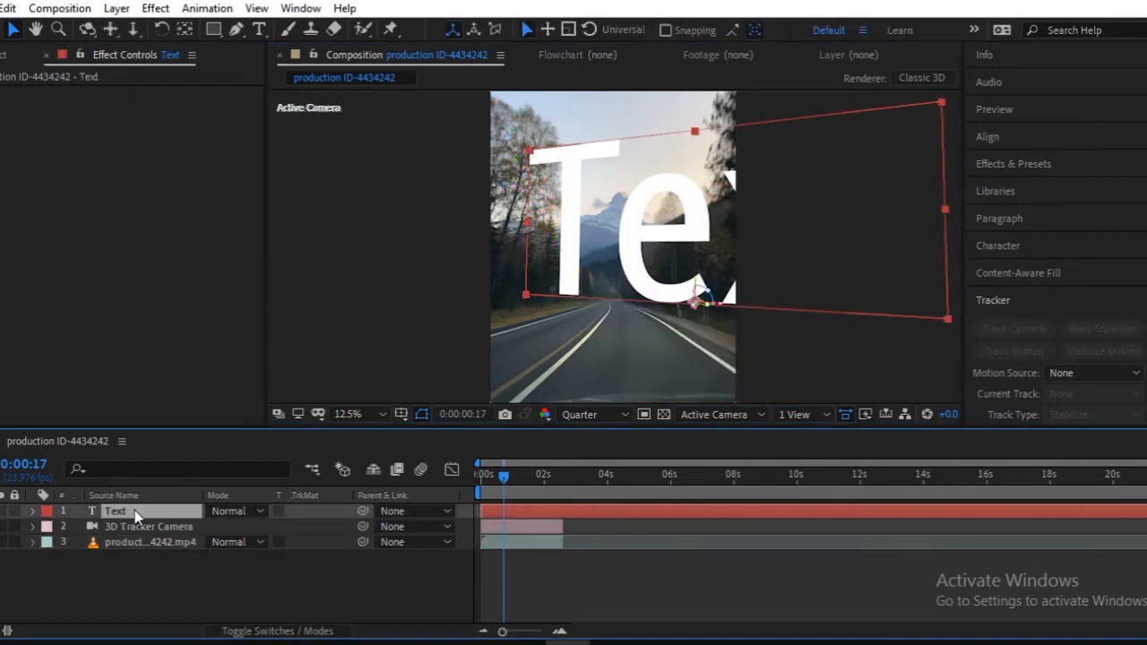
double_click(135, 510)
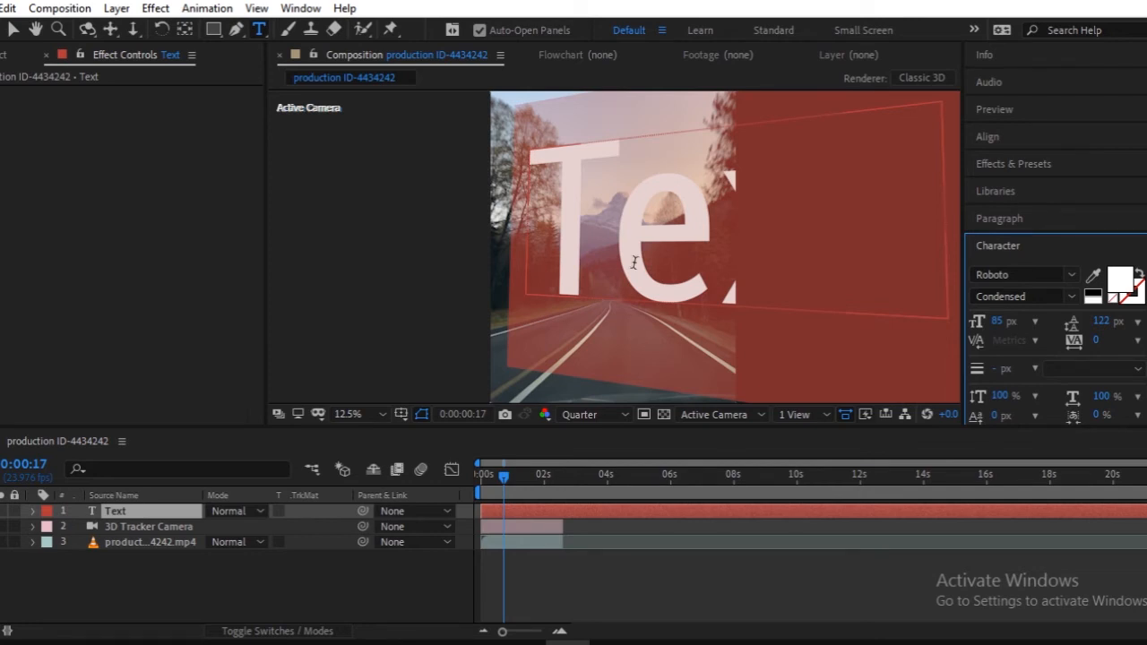
text(HELLO)
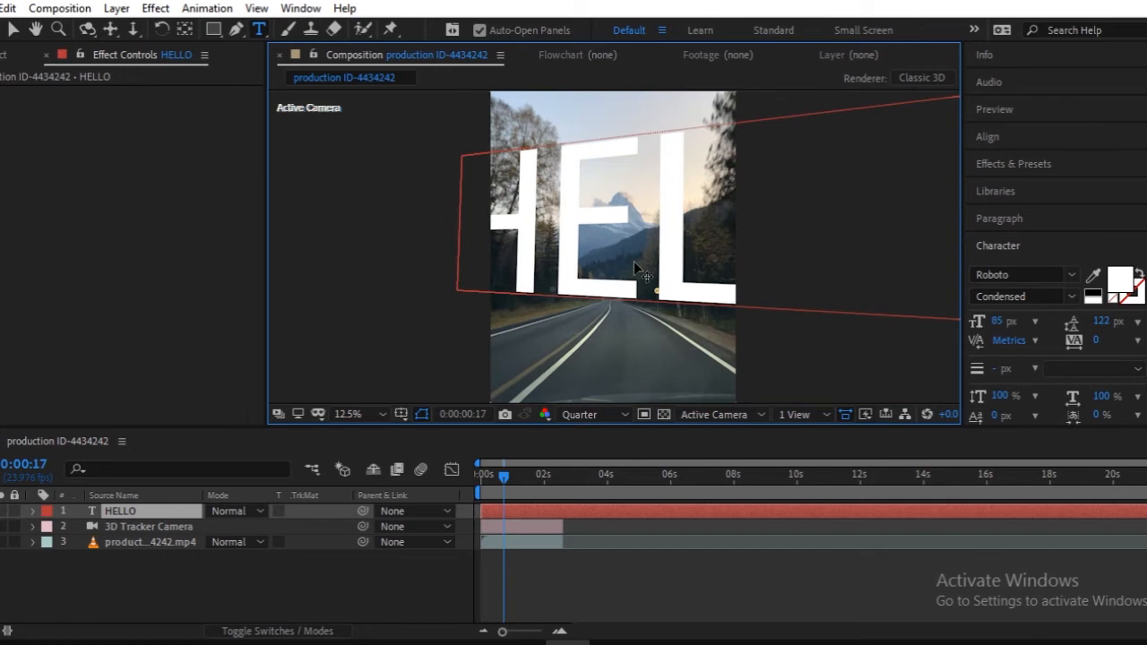
Set the HELLO text's font to Helvetica-Heavy and its size to 30 px
double_click(633, 263)
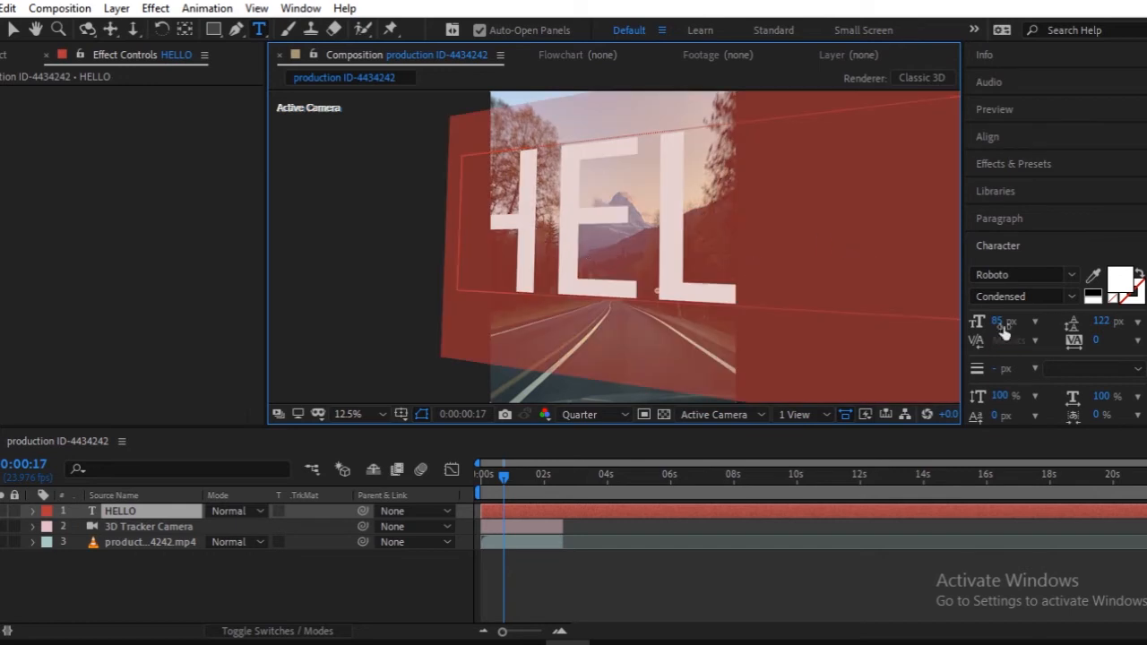
click(1038, 275)
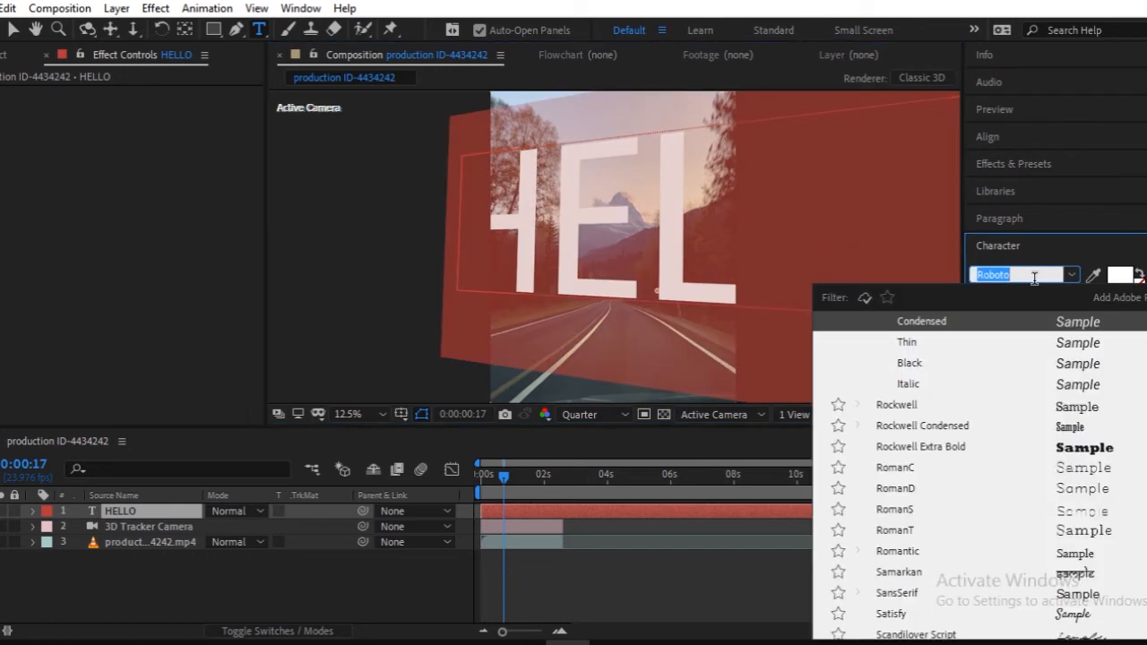
text(HEL)
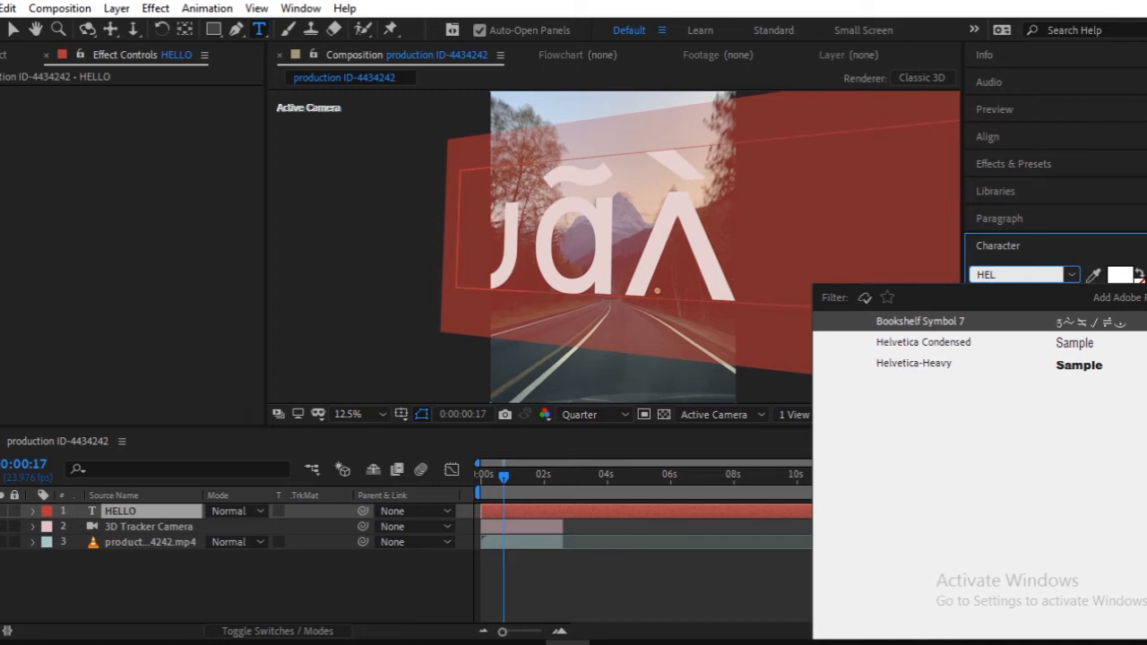
click(1032, 363)
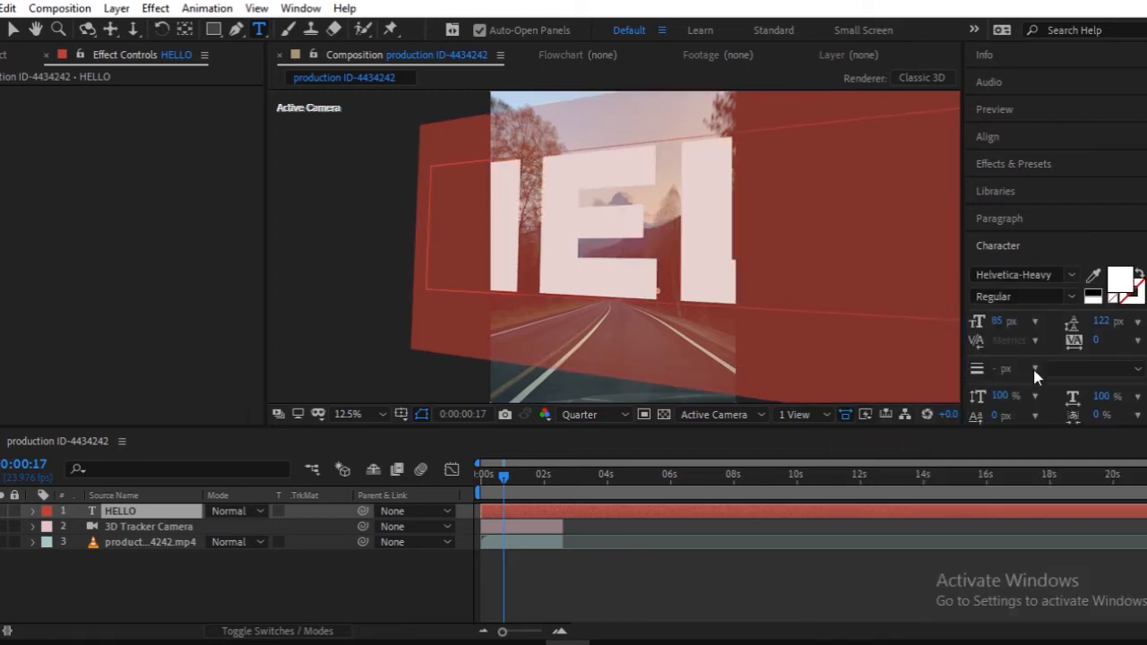
drag(1006, 331, 969, 343)
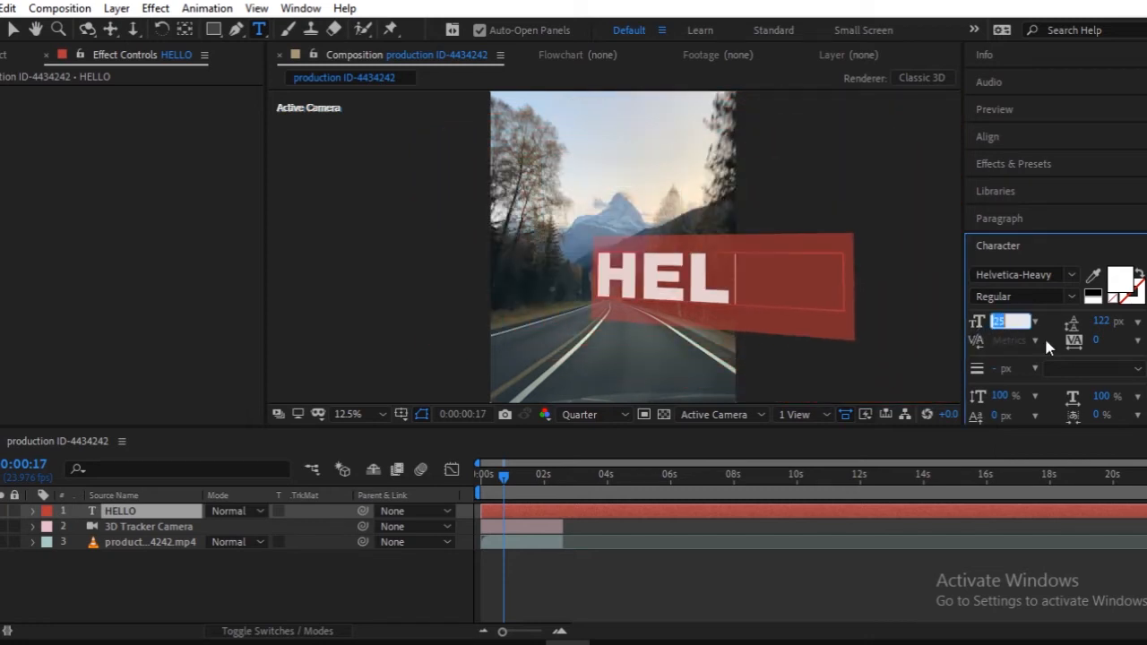
text(30)
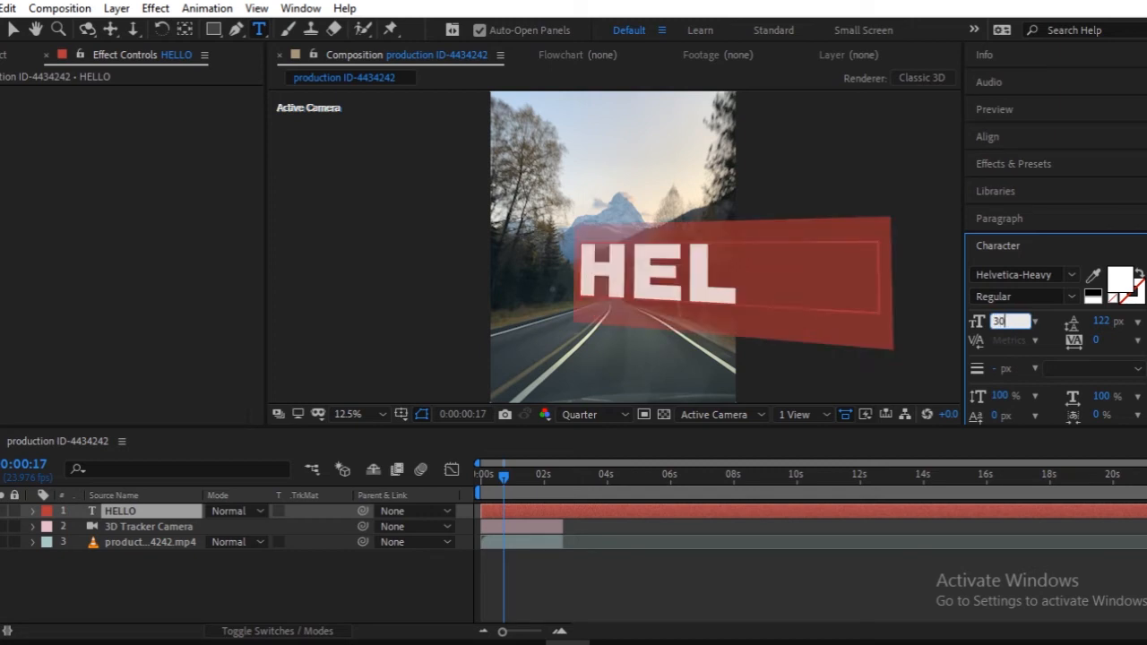
key(Return)
click(145, 595)
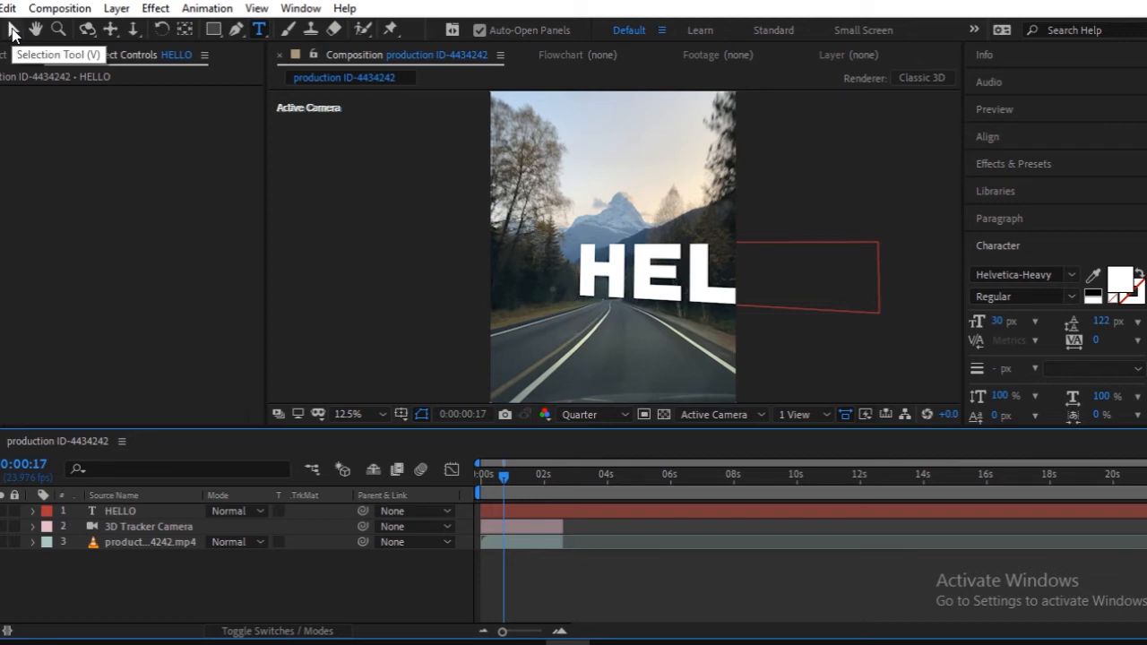
click(13, 30)
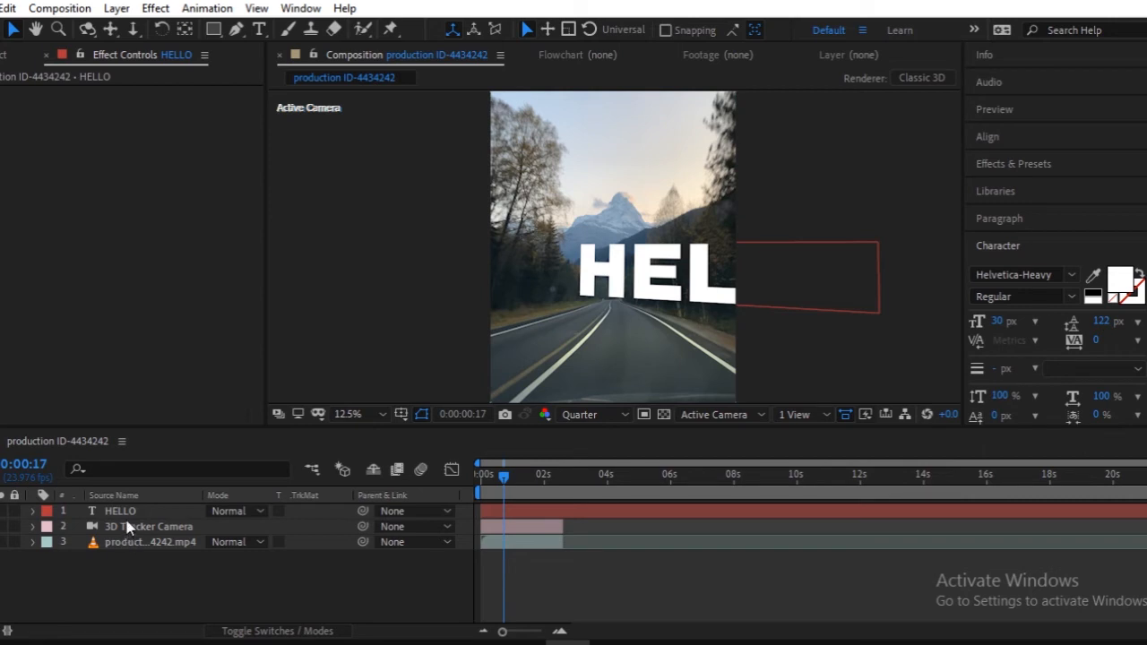
click(152, 569)
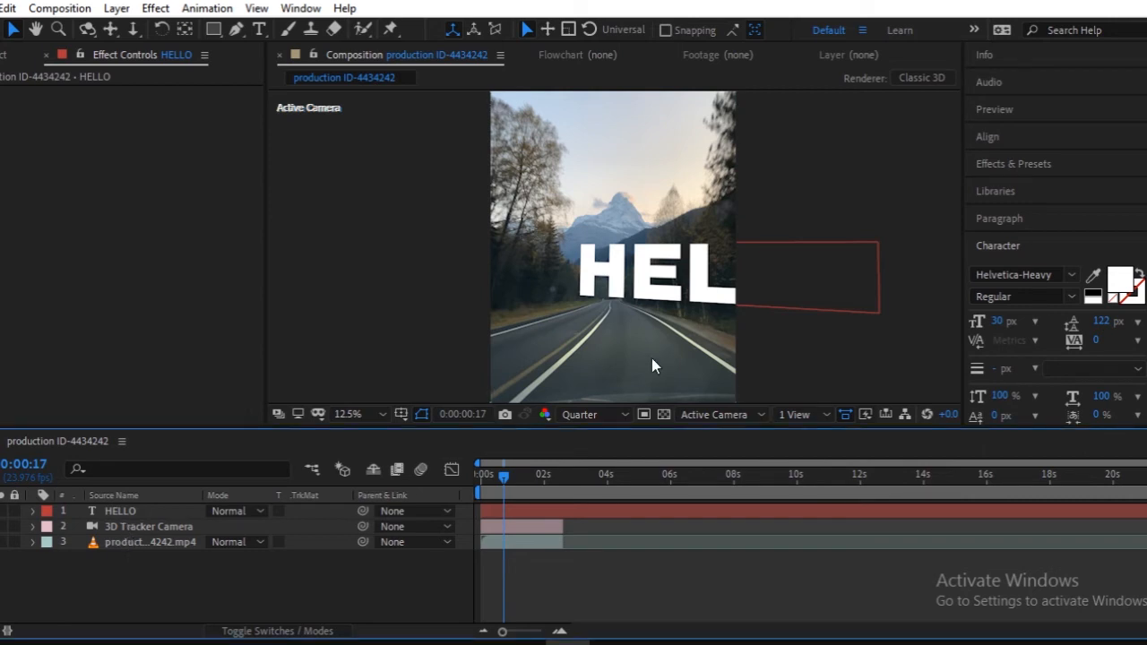
Reposition the HELLO text along its 3D axes so it stands centred across the road
click(659, 283)
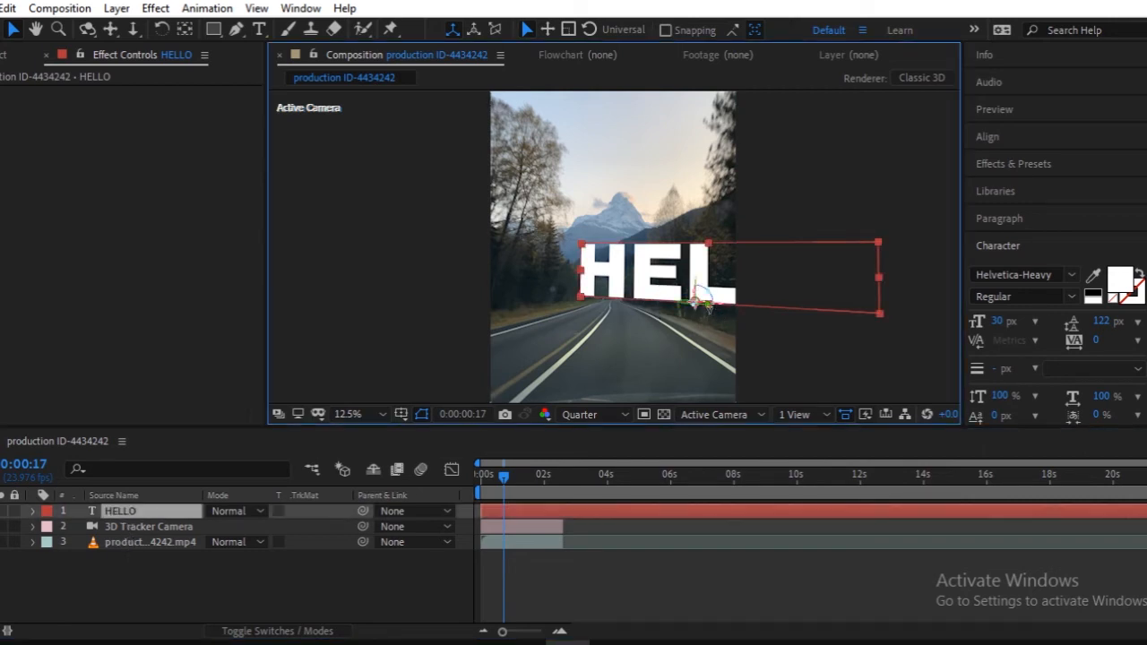
key(period)
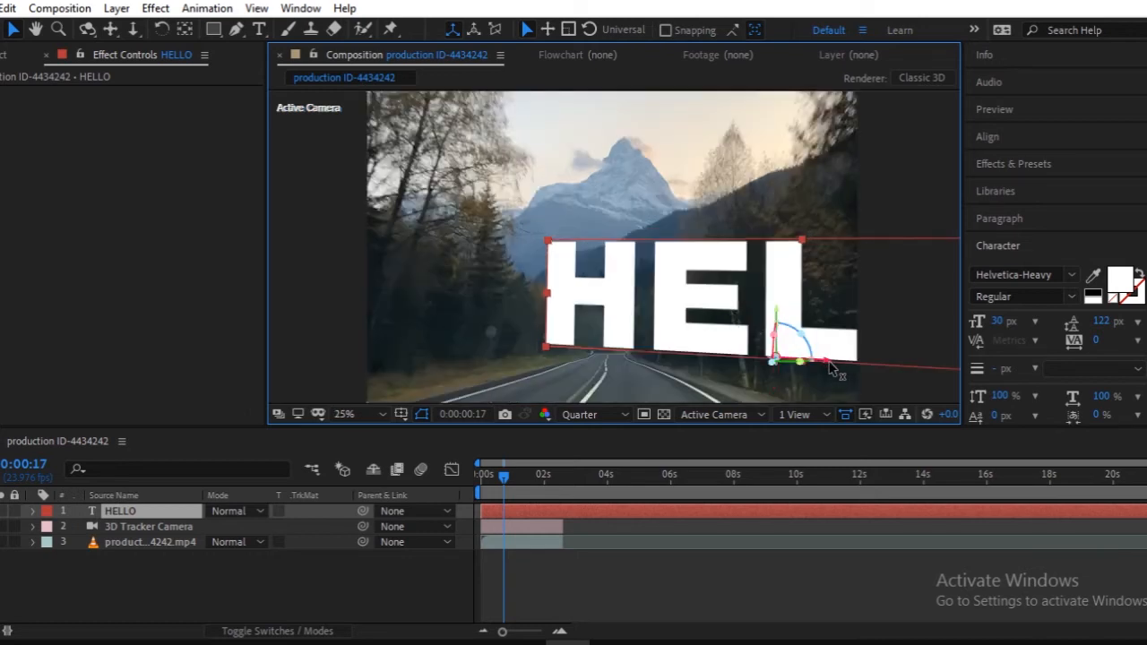
drag(830, 368, 519, 296)
key(comma)
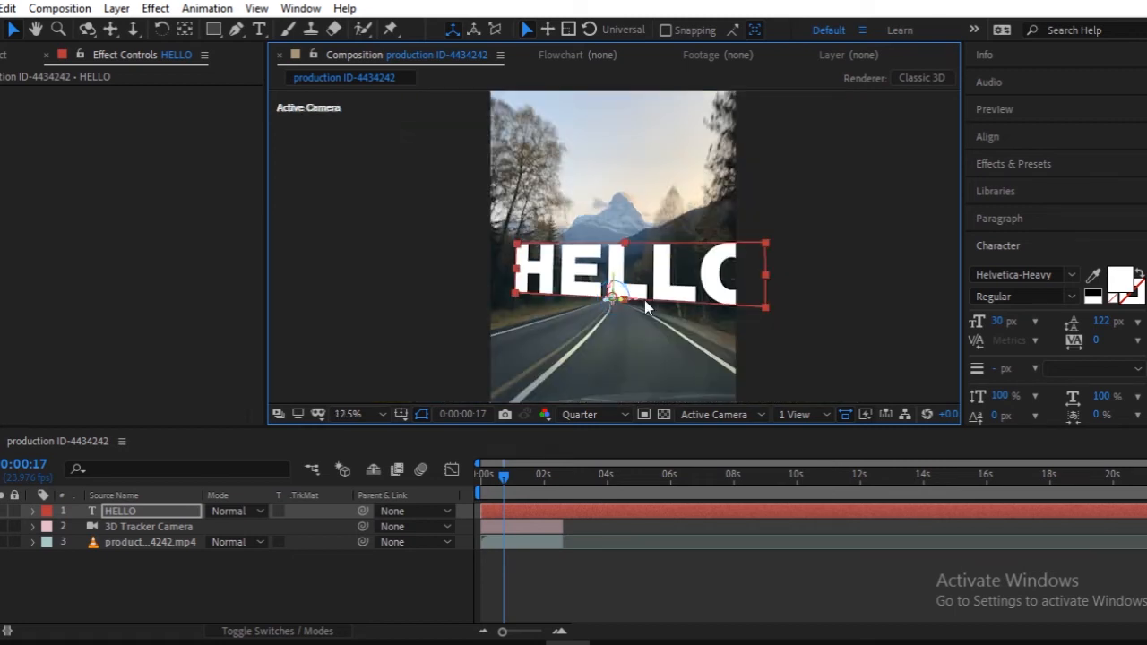
key(period)
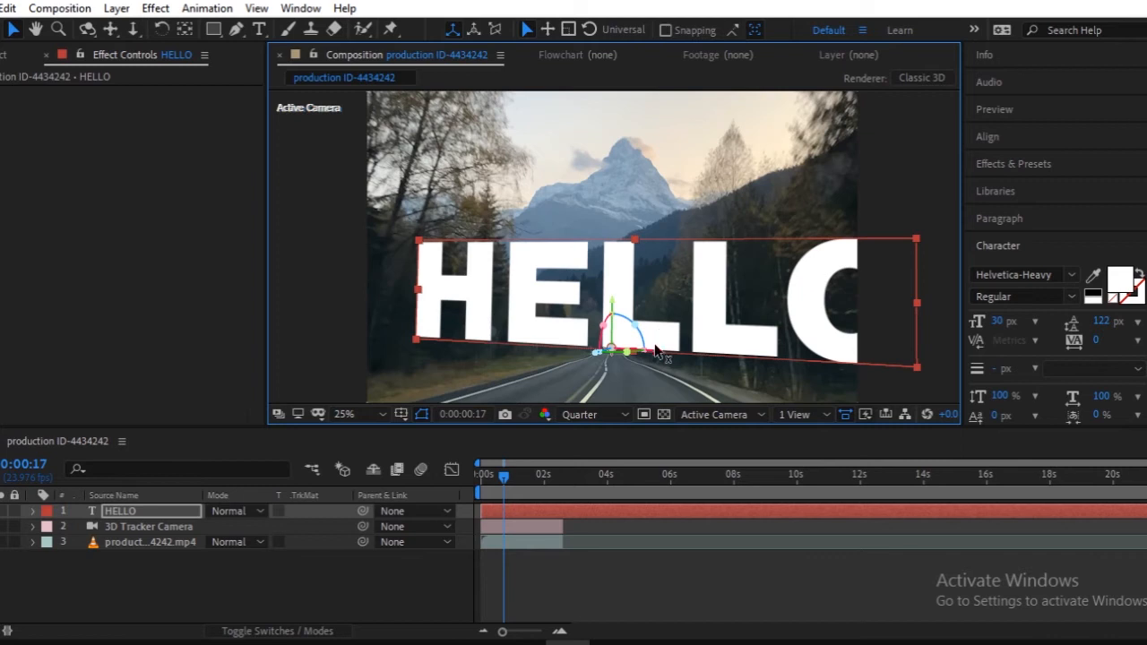
drag(660, 358, 594, 388)
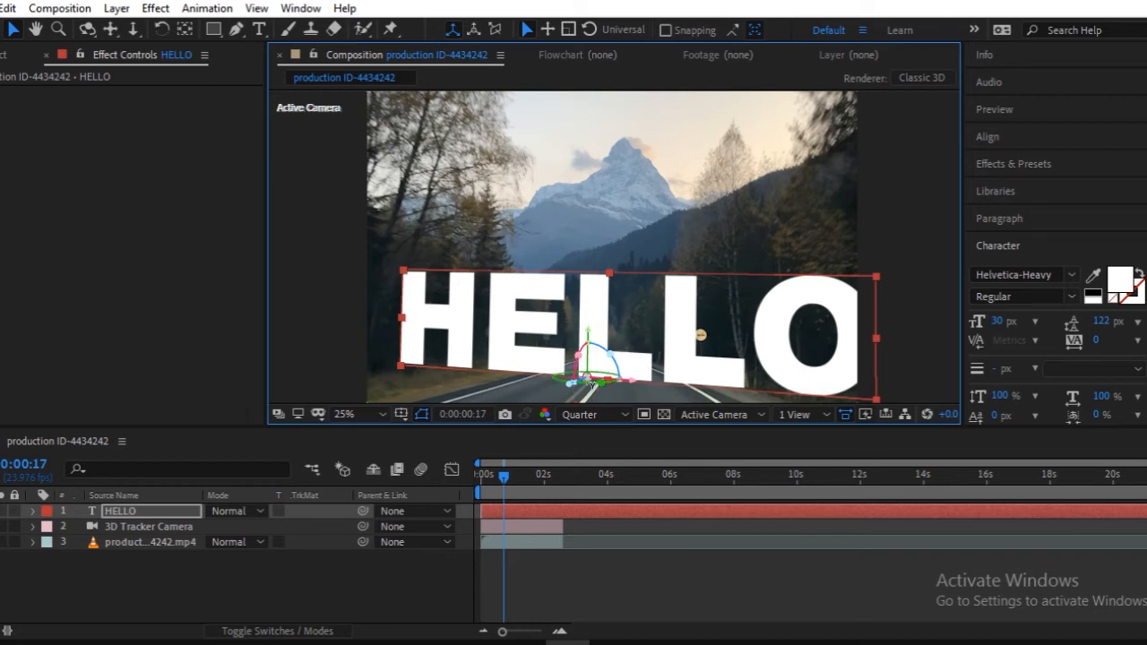
mouse_move(591, 385)
mouse_down()
mouse_move(627, 384)
mouse_move(603, 395)
mouse_up()
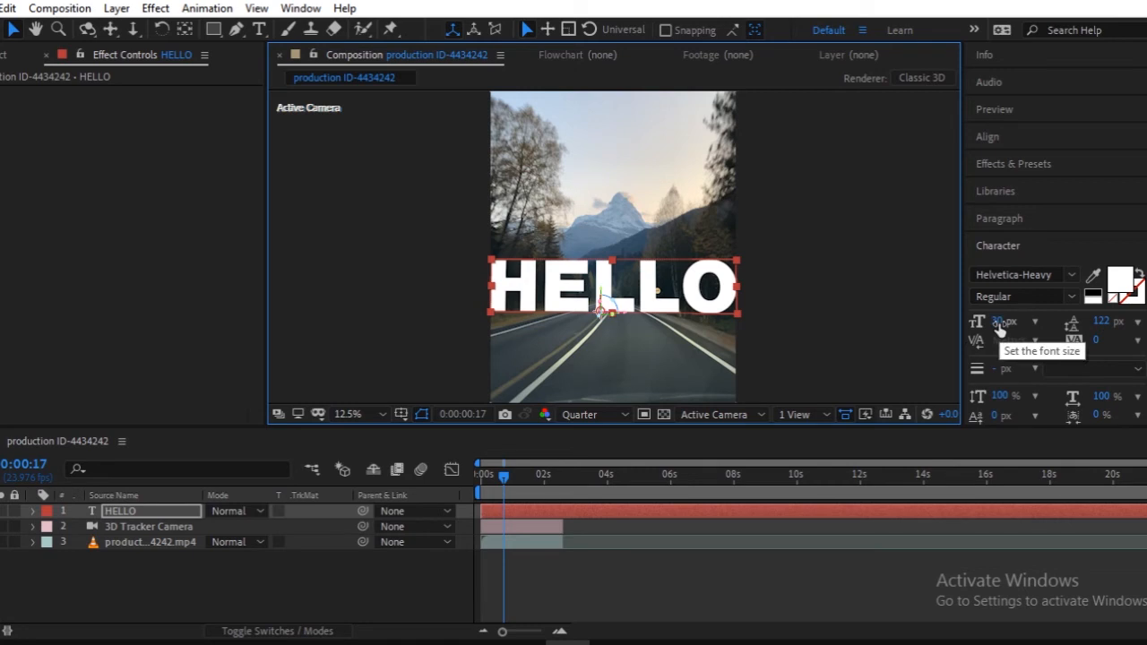
Set the HELLO text's size to 25 px and nudge it slightly to centre it over the road
click(1001, 322)
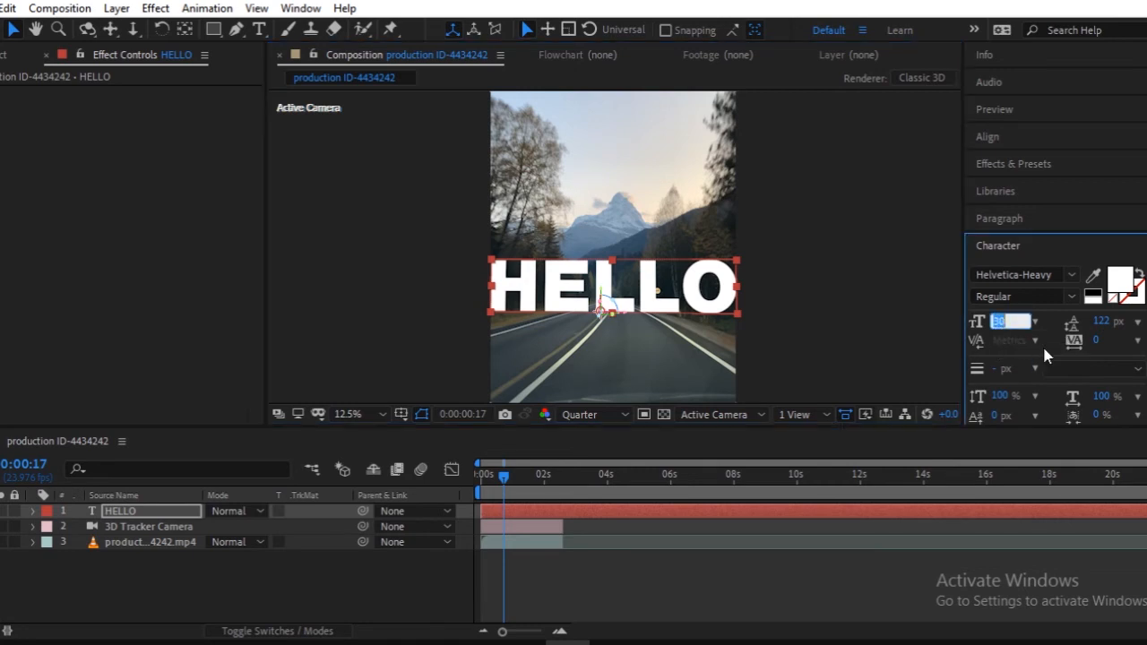
text(25)
key(Return)
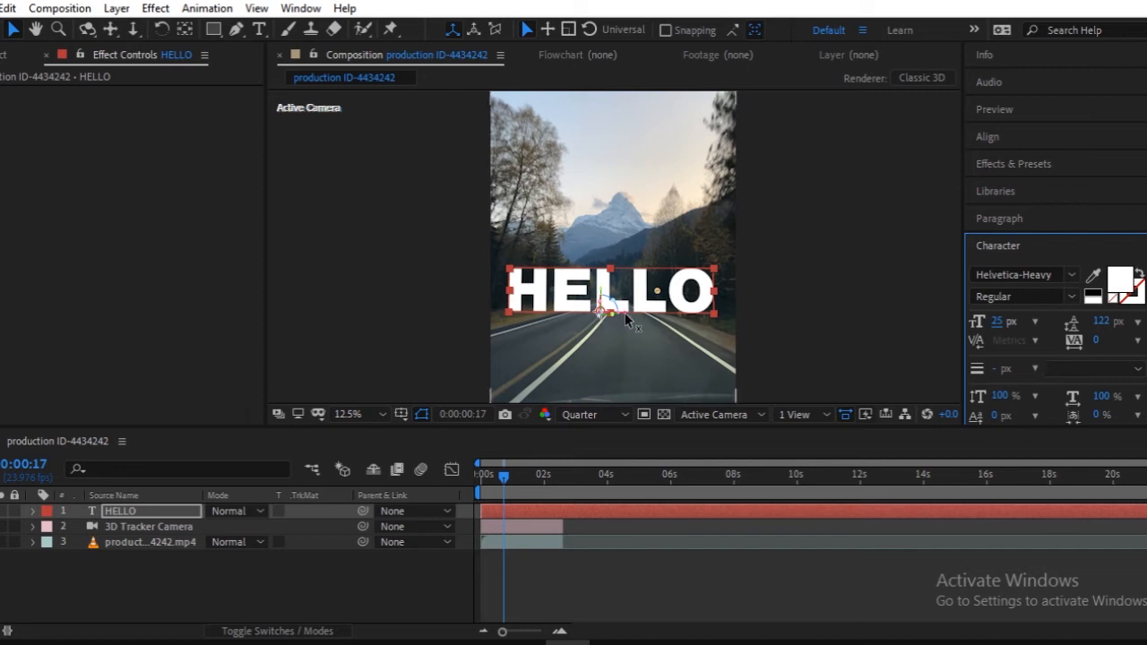
drag(624, 313, 627, 318)
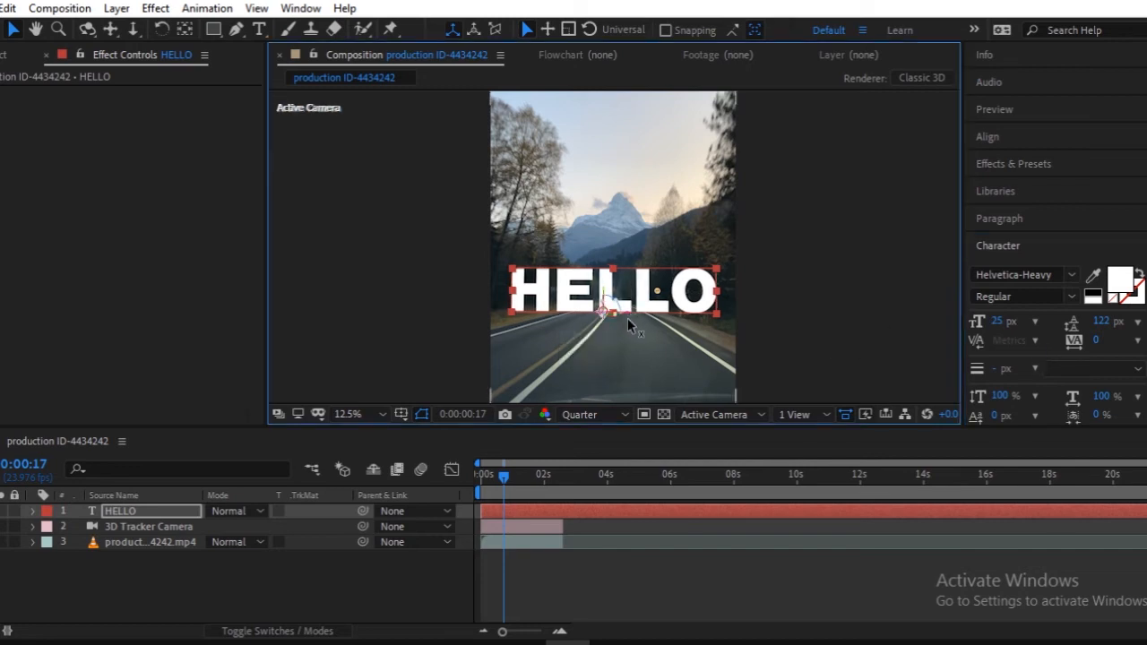
Enlarge the HELLO text to a font size of 30 px and fine-tune its placement at 0:00:00:00
click(1000, 323)
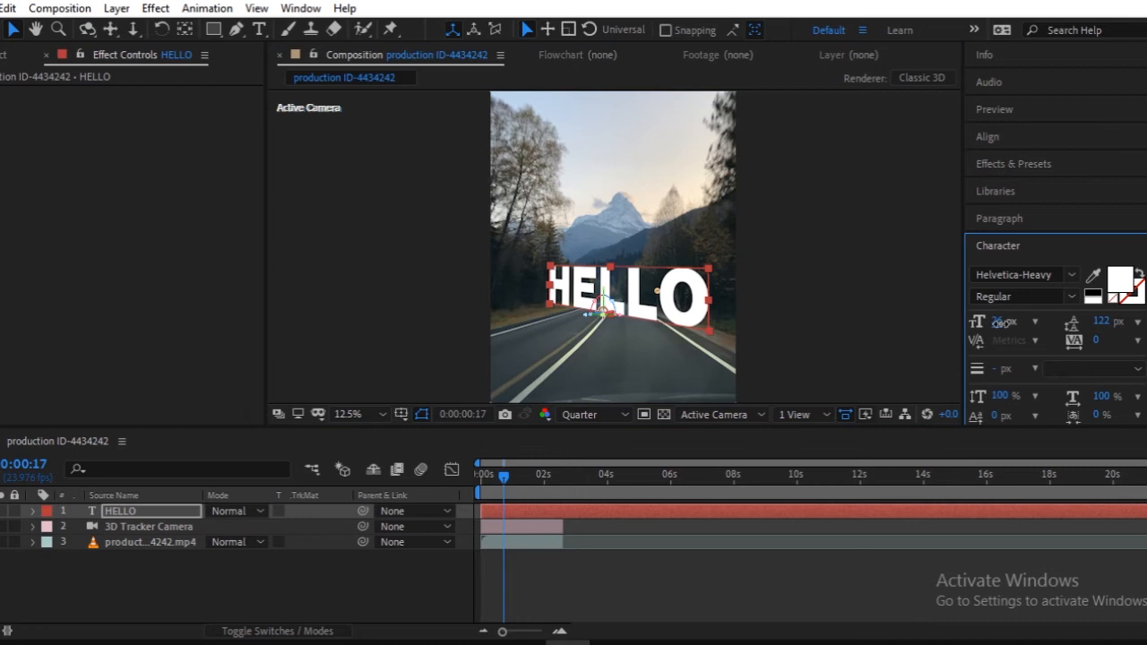
drag(1003, 322, 1007, 322)
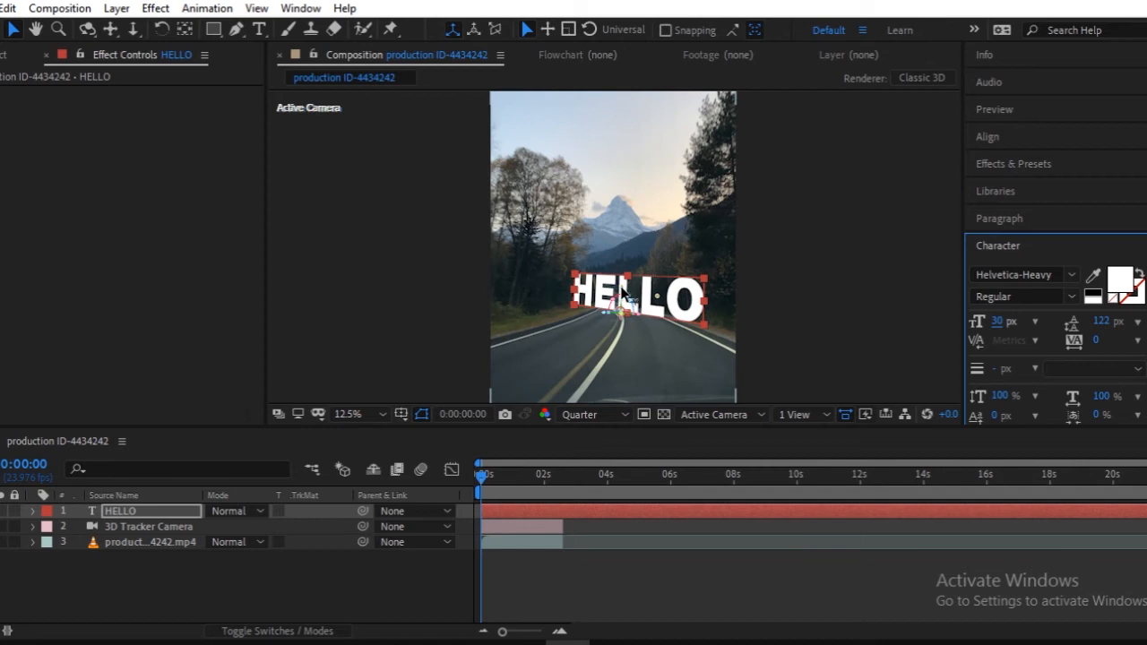
click(621, 292)
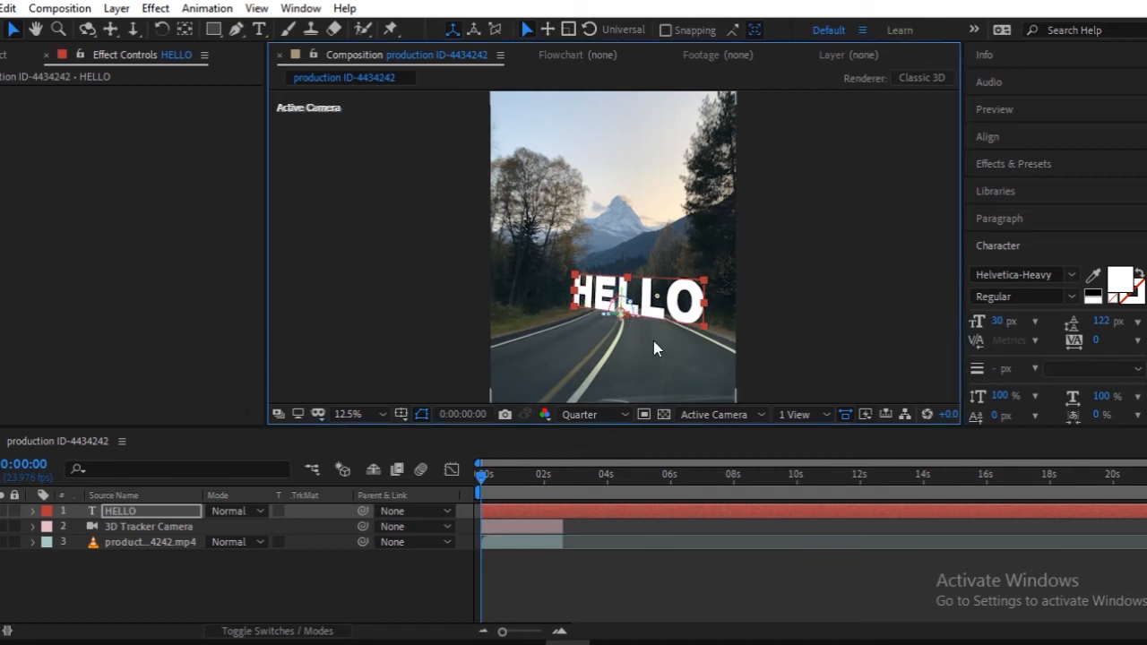
Enable frame blending for the composition and play back the tracked HELLO text from the start
click(399, 471)
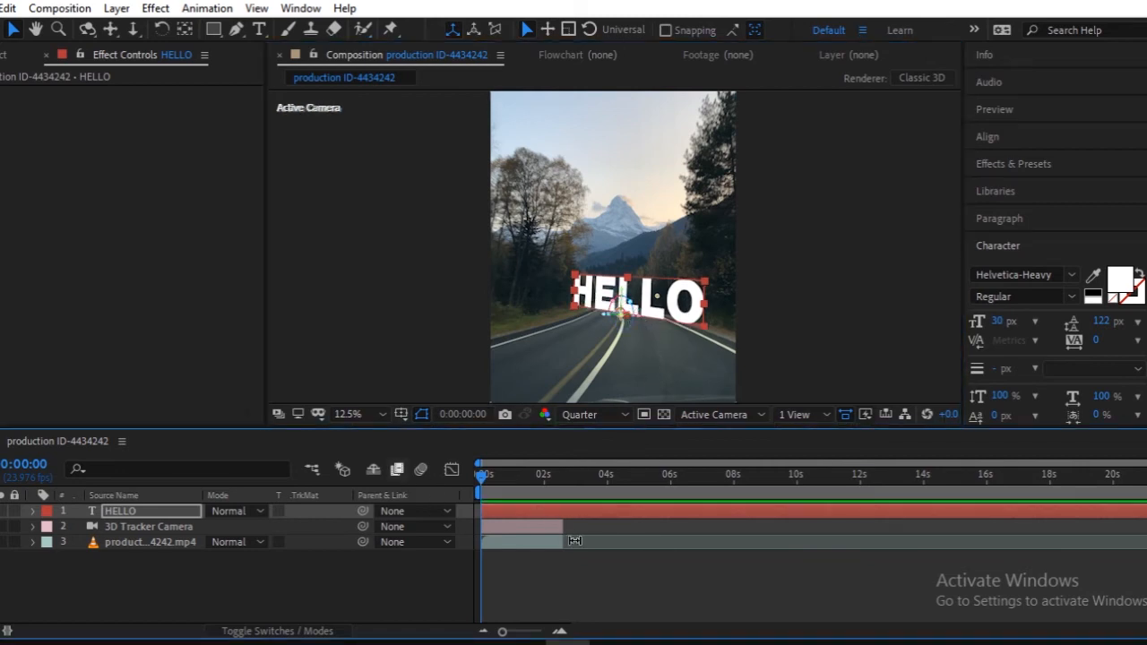
key(space)
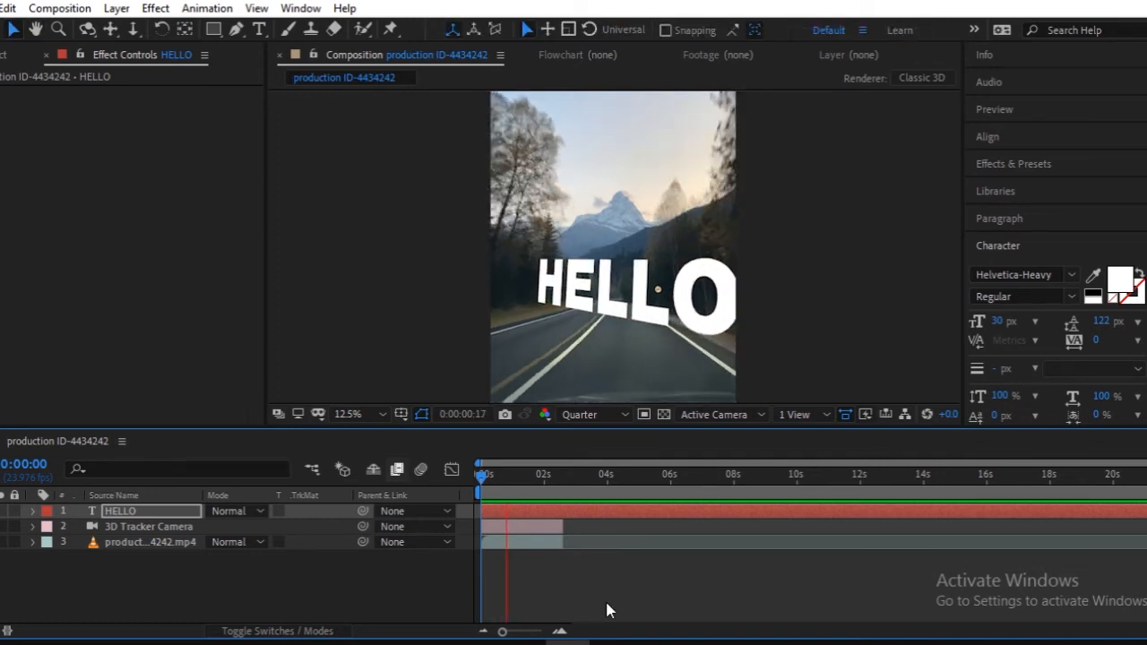
key(space)
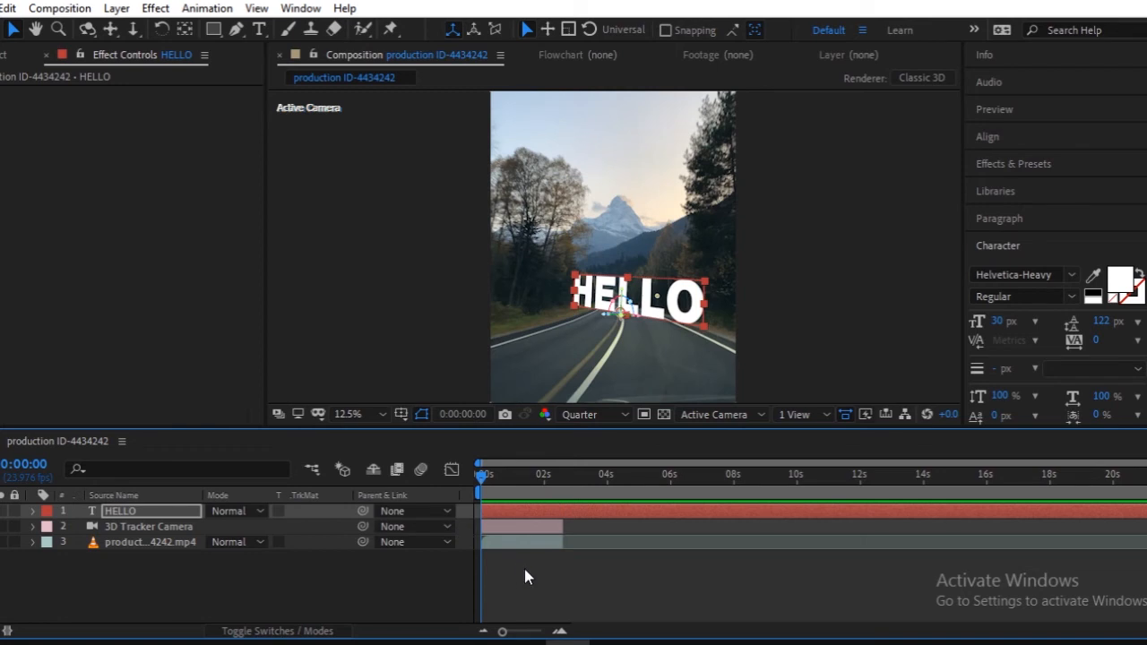
key(space)
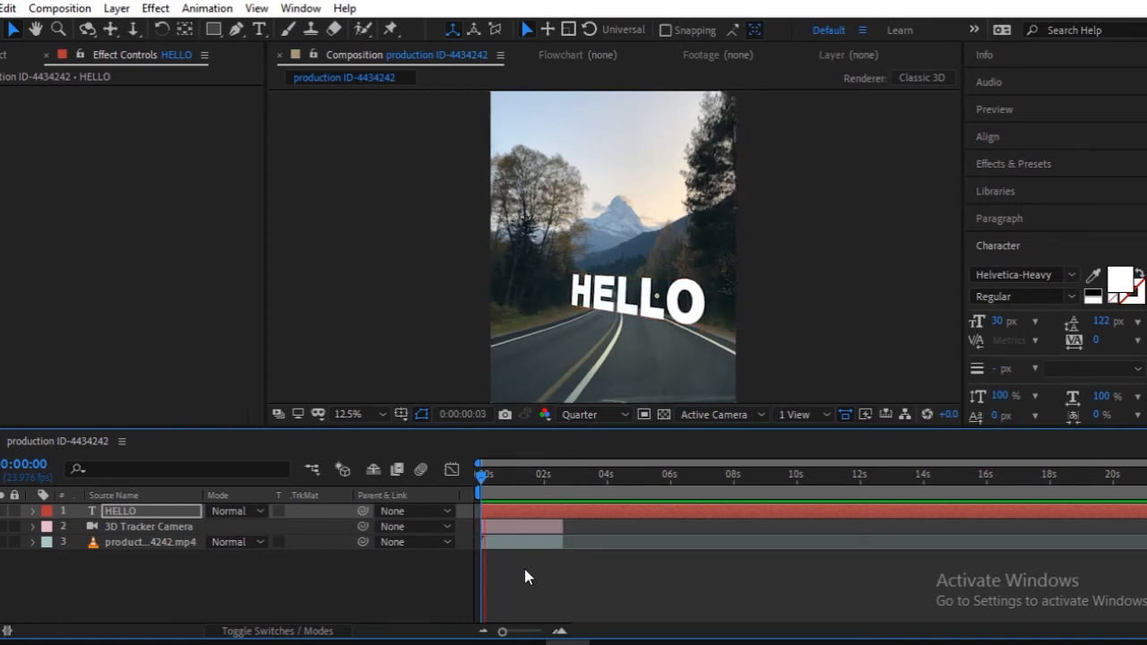
key(space)
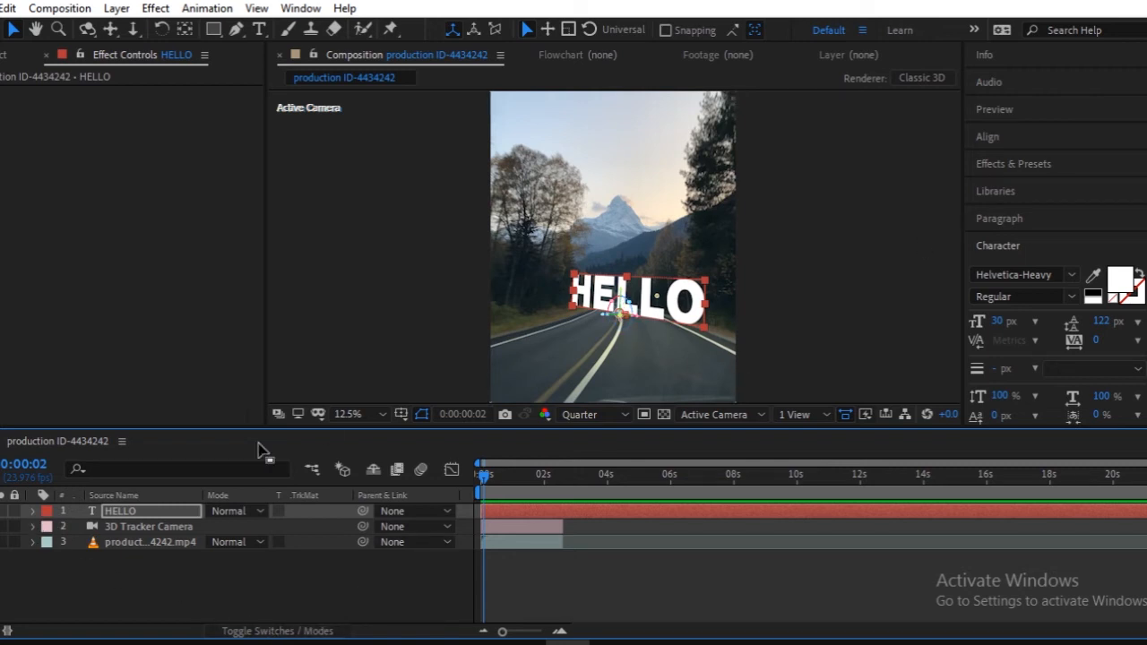
Set the HELLO text's orientation to 357.0°, 13.5°, 0.5° so it faces forward, and play the composition from the start
click(33, 513)
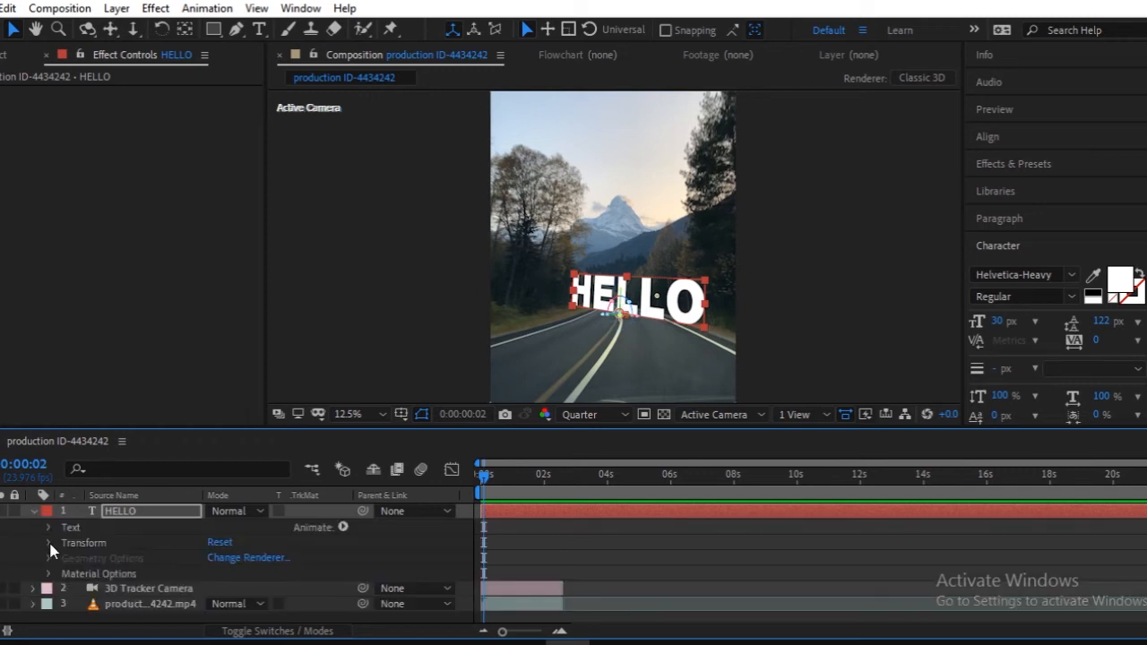
click(48, 539)
scroll(125, 600, down, 1)
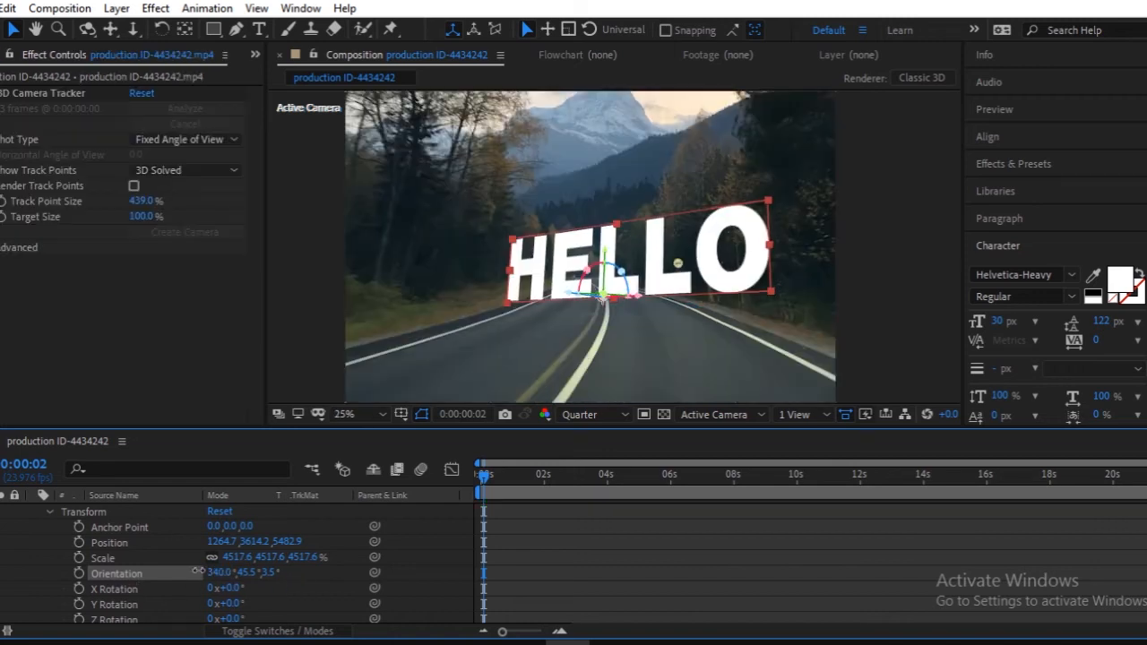
mouse_move(215, 573)
mouse_down()
mouse_move(205, 572)
mouse_move(243, 572)
mouse_move(203, 583)
mouse_move(215, 587)
mouse_up()
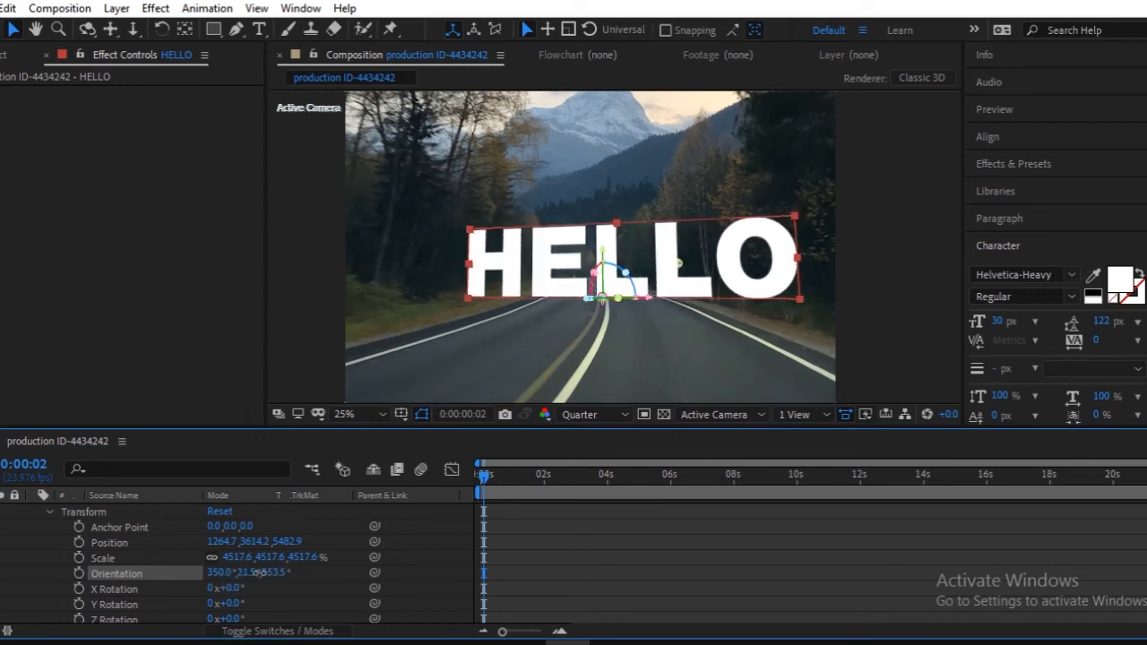
scroll(649, 330, down, 1)
scroll(648, 327, up, 1)
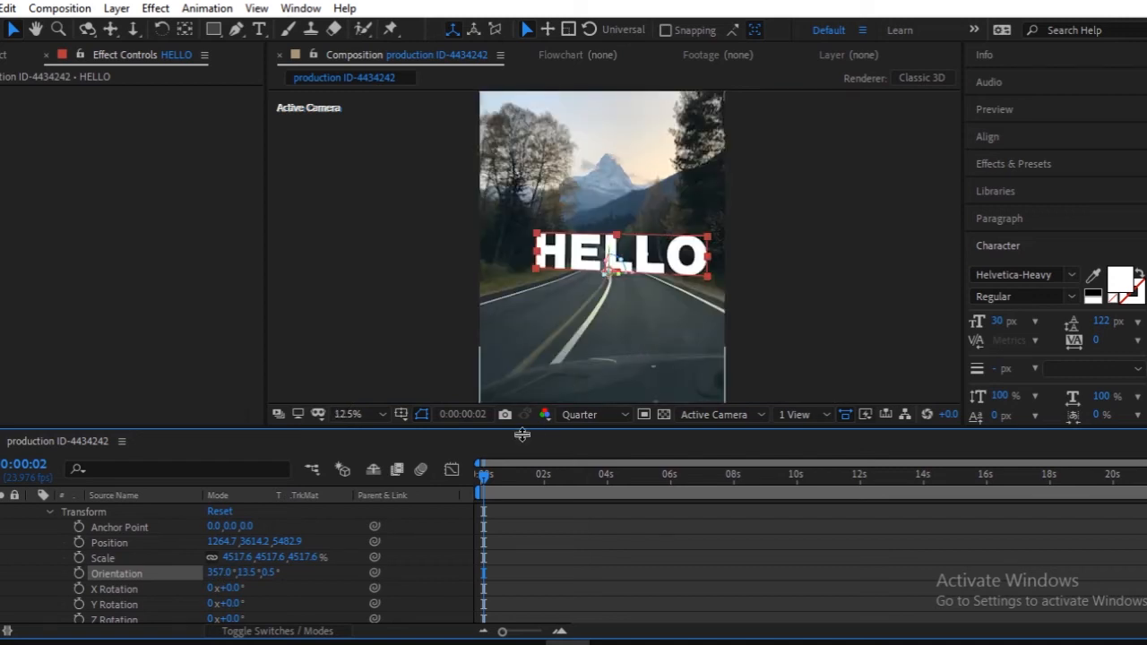
drag(493, 478, 463, 479)
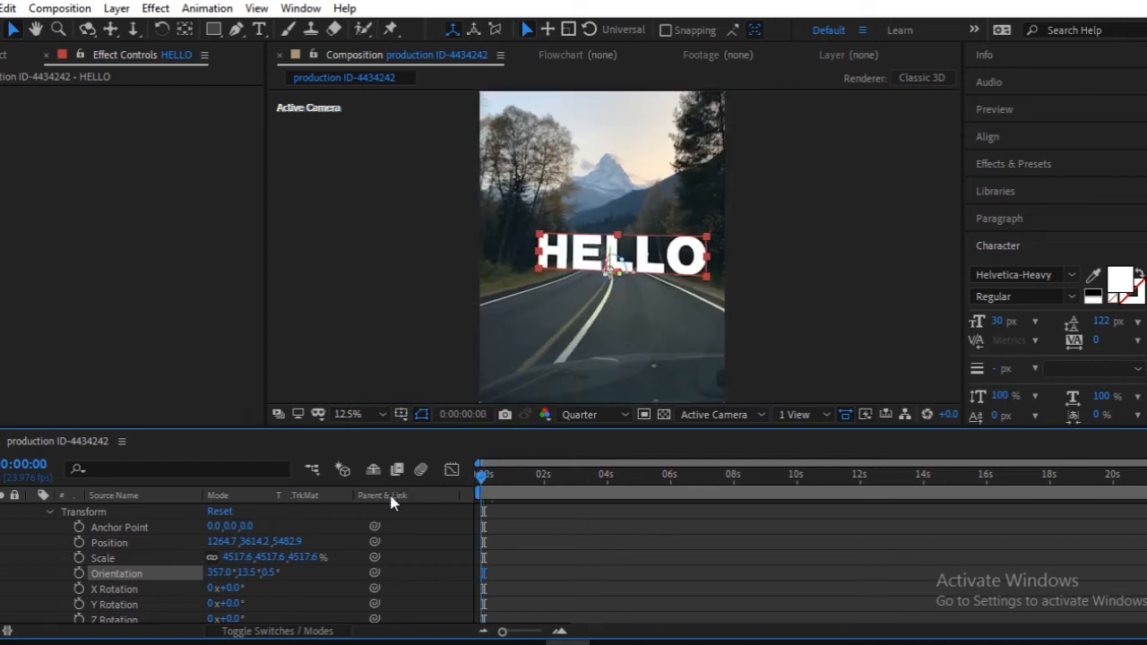
key(space)
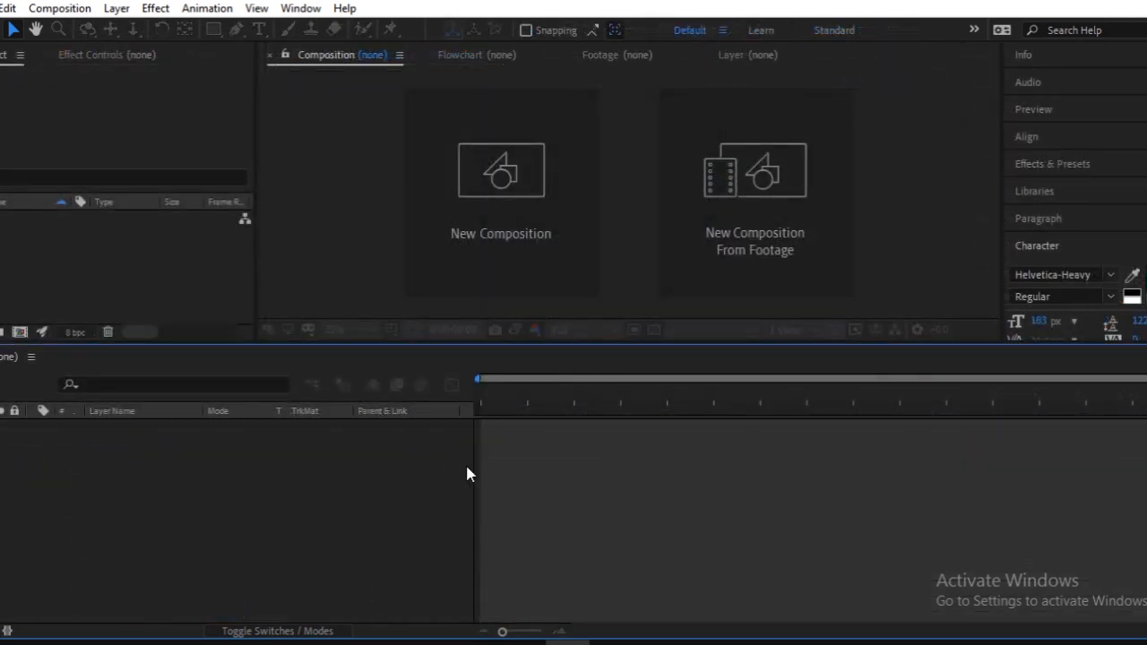
Import the video "Couple Walking on a Beach Filmed with a Drone" and create a new composition from it
double_click(141, 269)
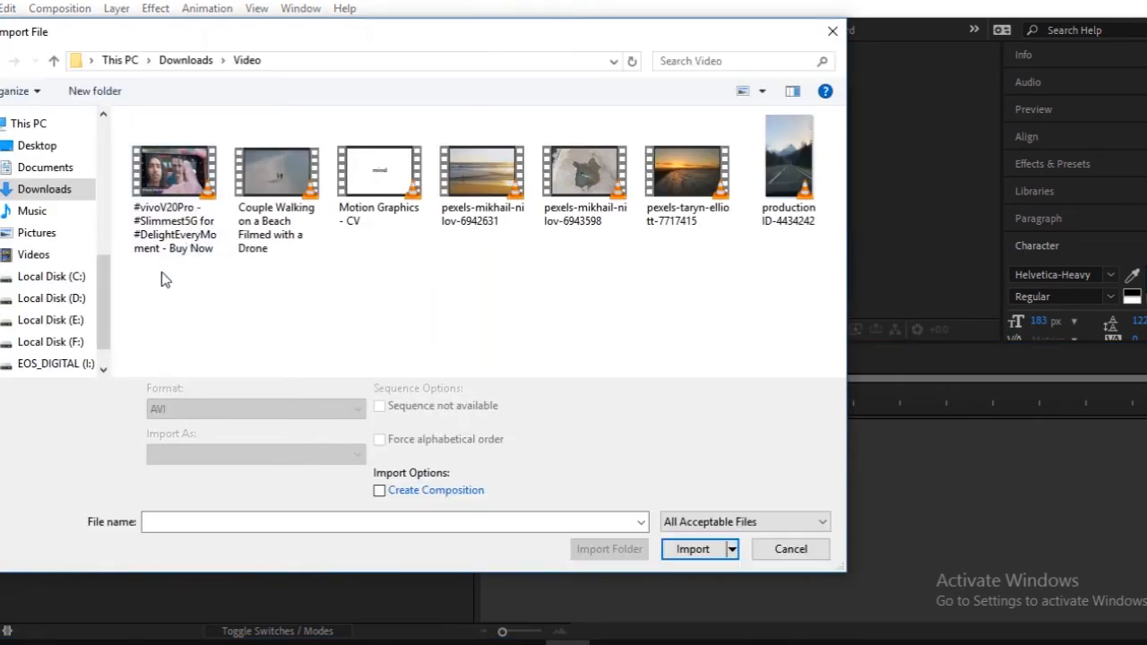
double_click(280, 184)
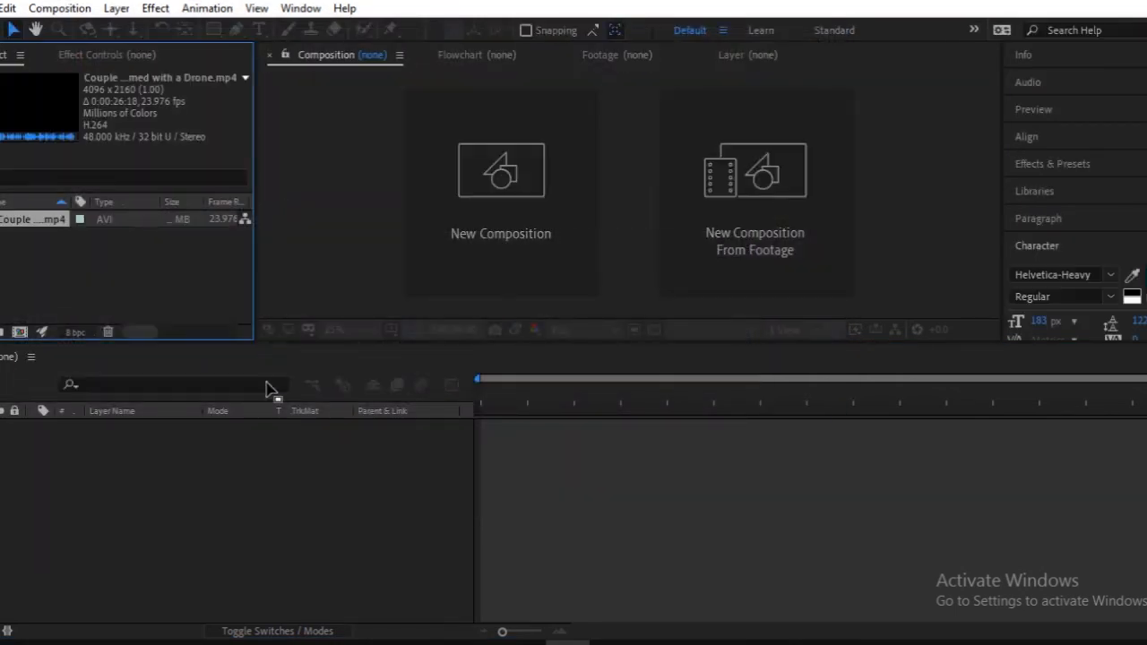
drag(33, 221, 120, 452)
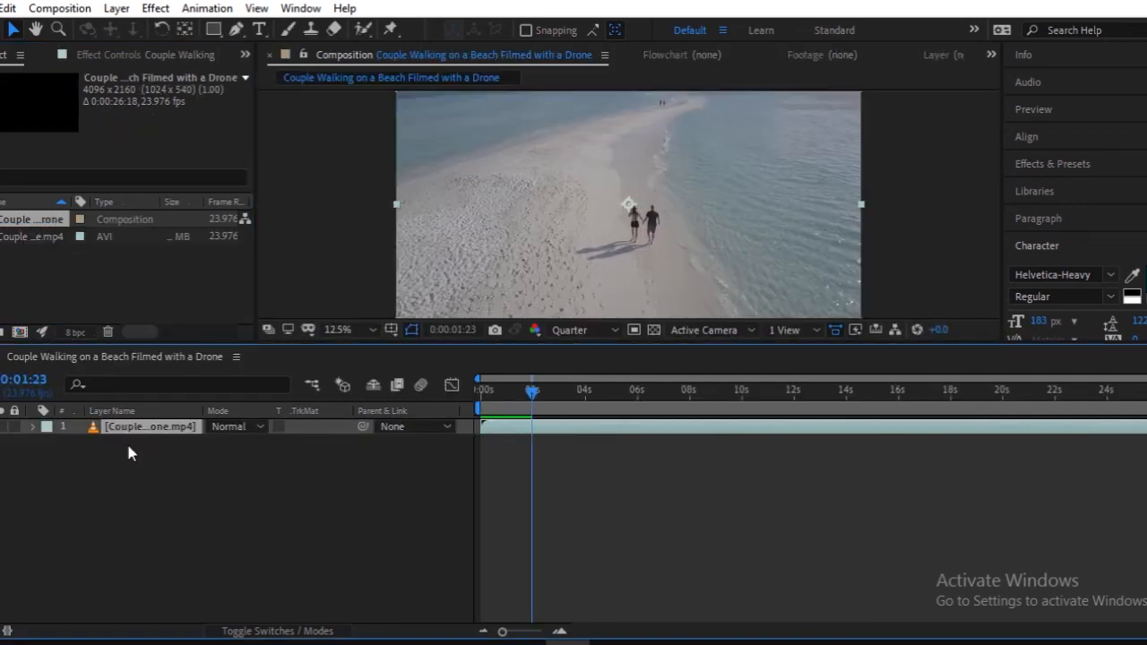
click(155, 470)
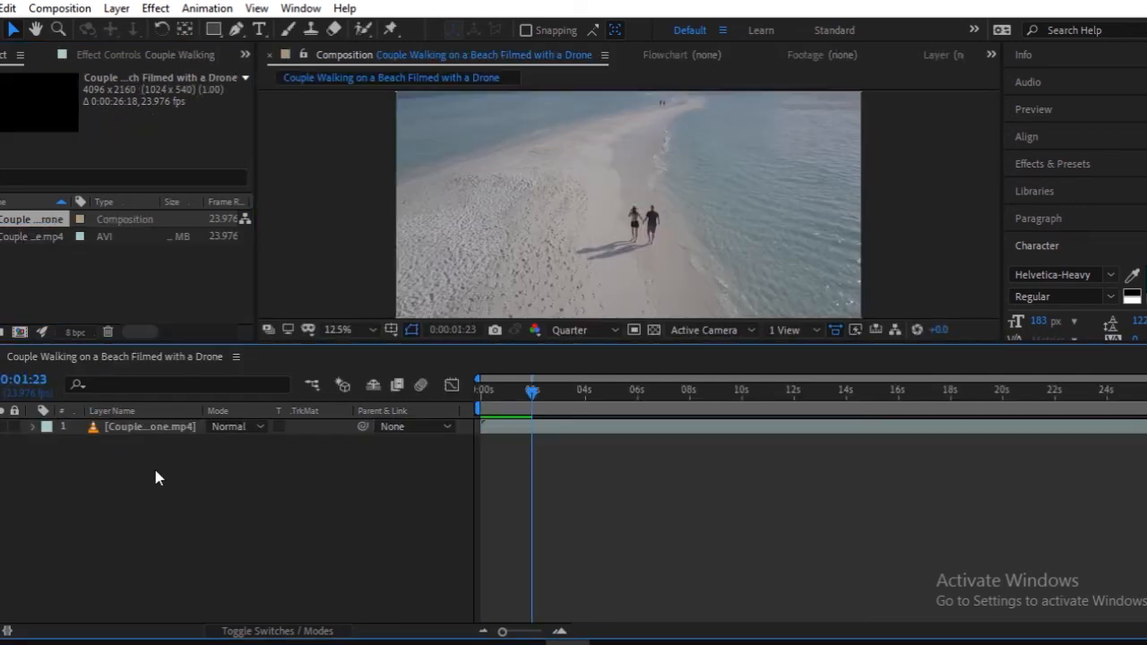
Set the beach video layer's opacity to 75%
click(152, 434)
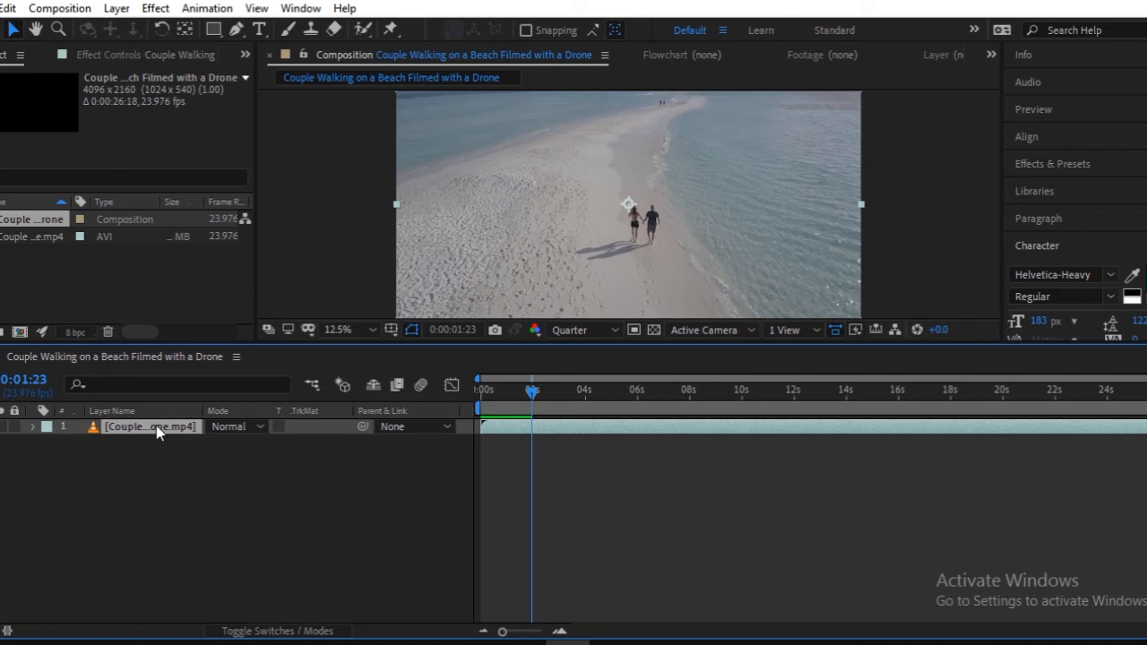
key(t)
click(223, 442)
text(75)
key(Return)
click(206, 479)
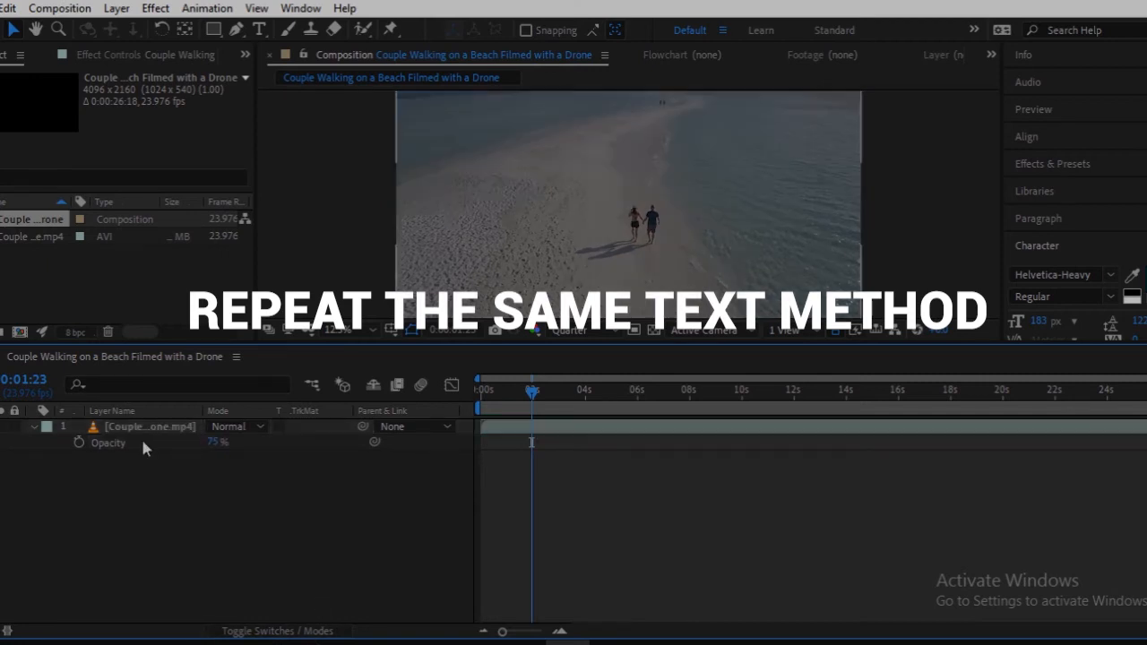
click(144, 430)
key(t)
click(179, 463)
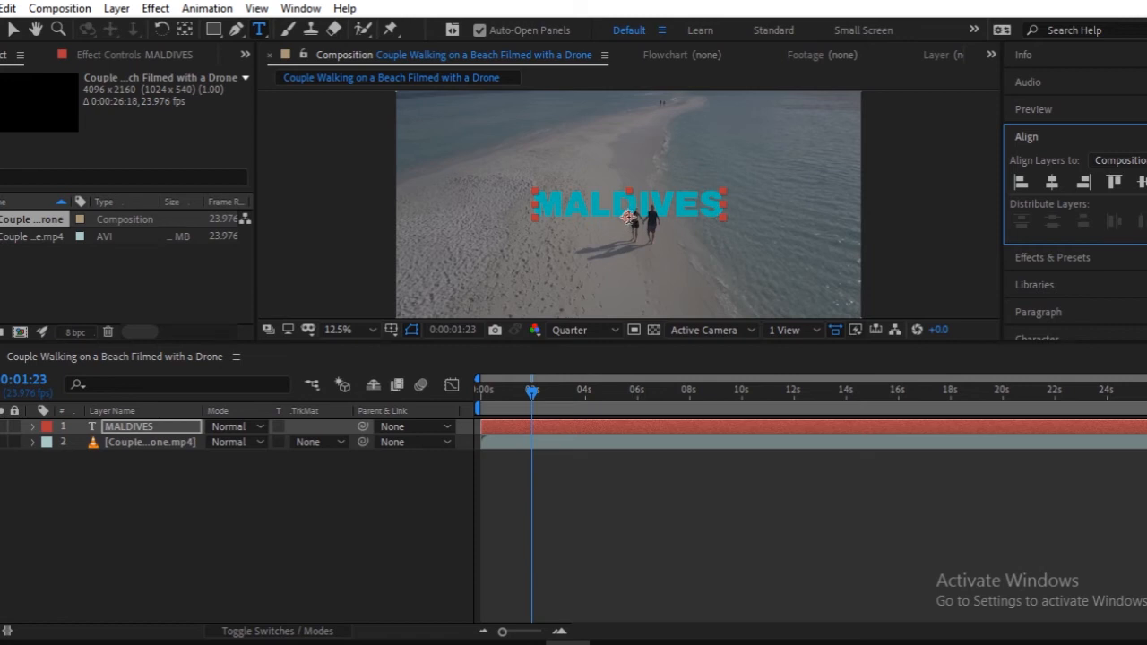
Centre the MALDIVES text layer's anchor point and pre-compose the layer as "Maldives"
key(p)
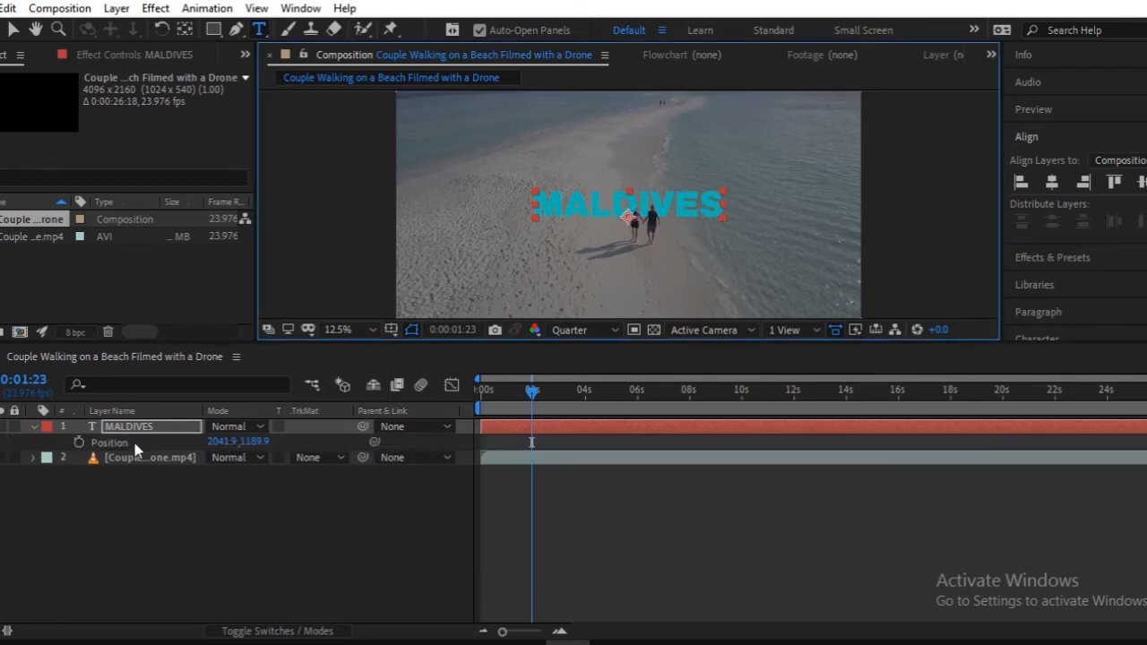
double_click(190, 34)
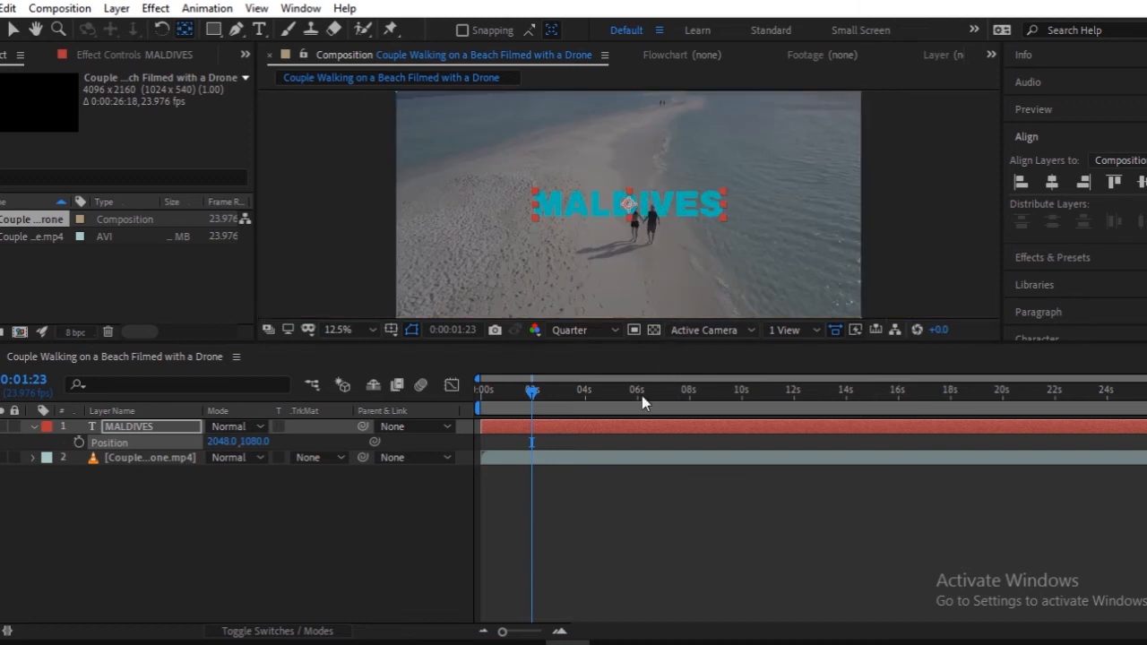
right_click(165, 427)
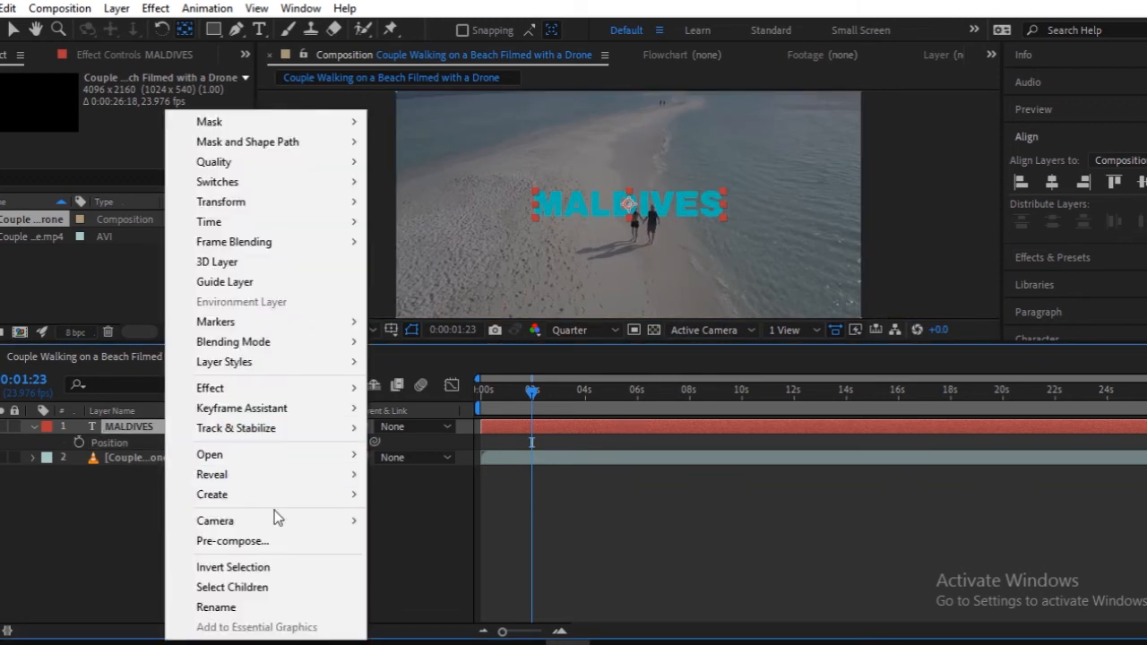
click(235, 542)
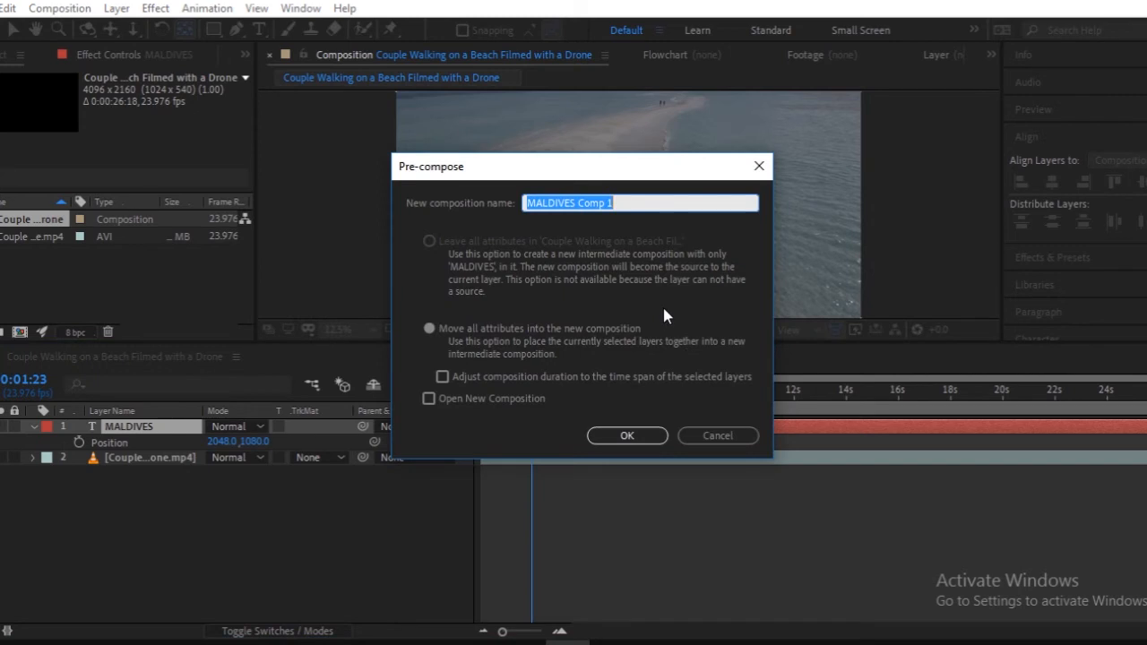
text(Maldi)
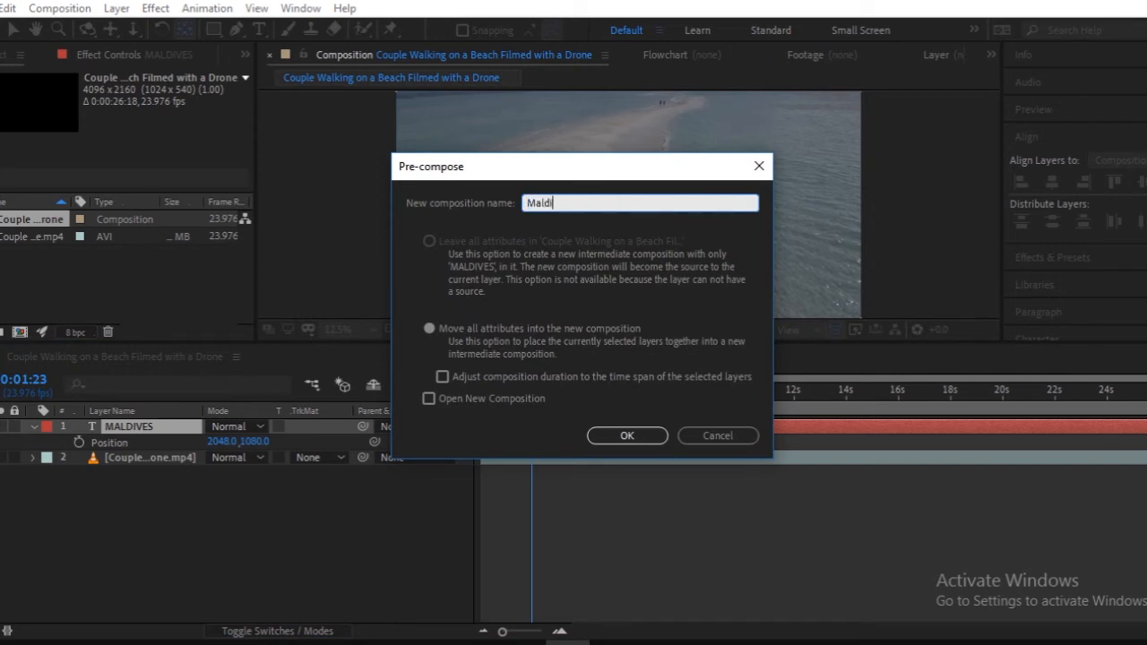
text(ves)
key(Return)
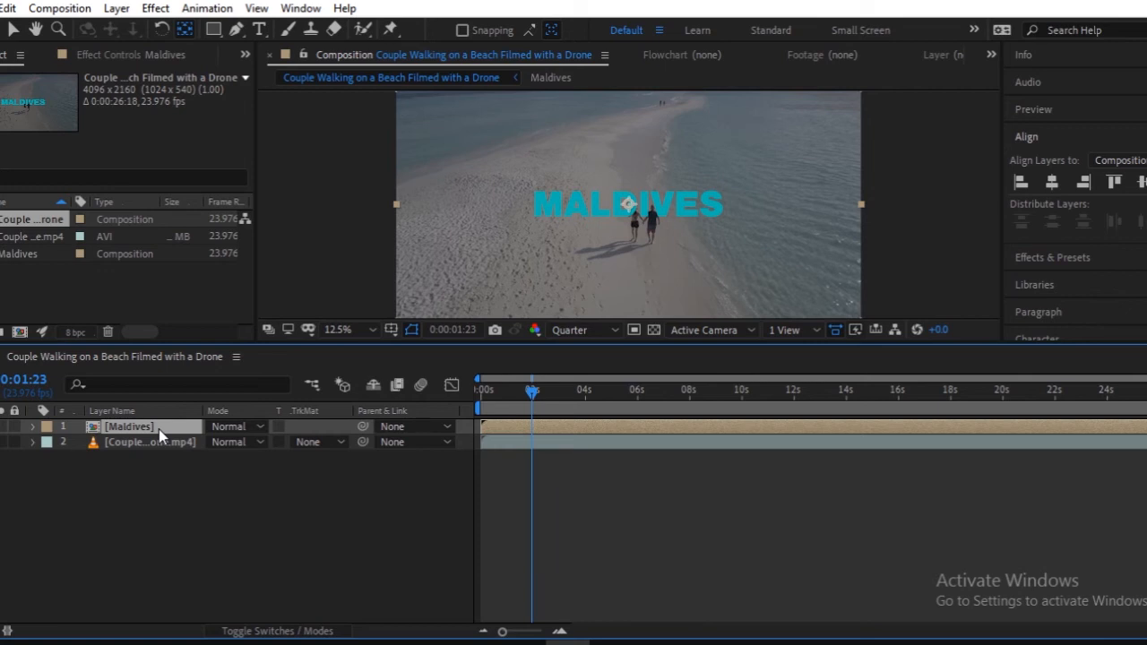
Duplicate the Maldives layer and rename the upper copy "top"
key(ctrl+d)
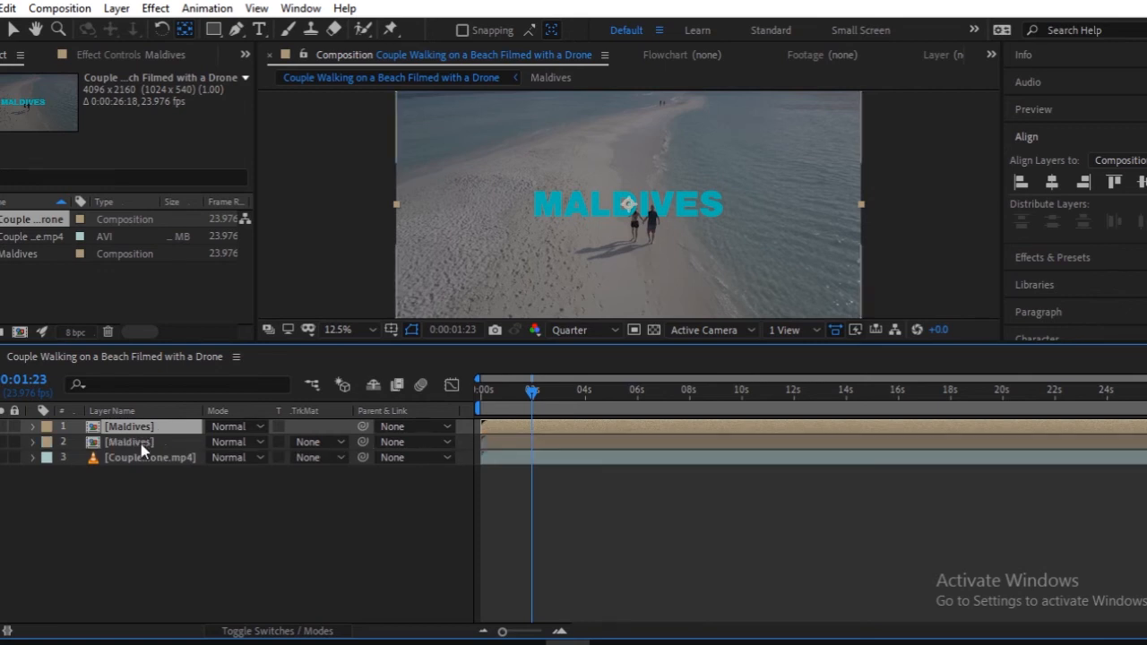
click(141, 442)
click(7, 8)
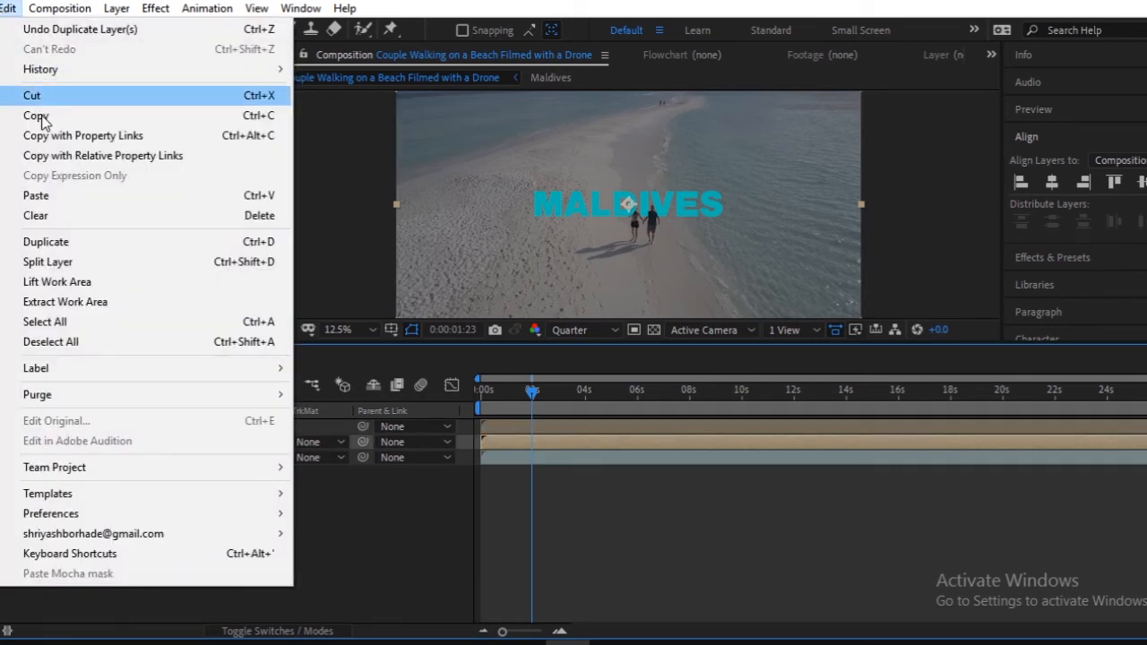
click(7, 8)
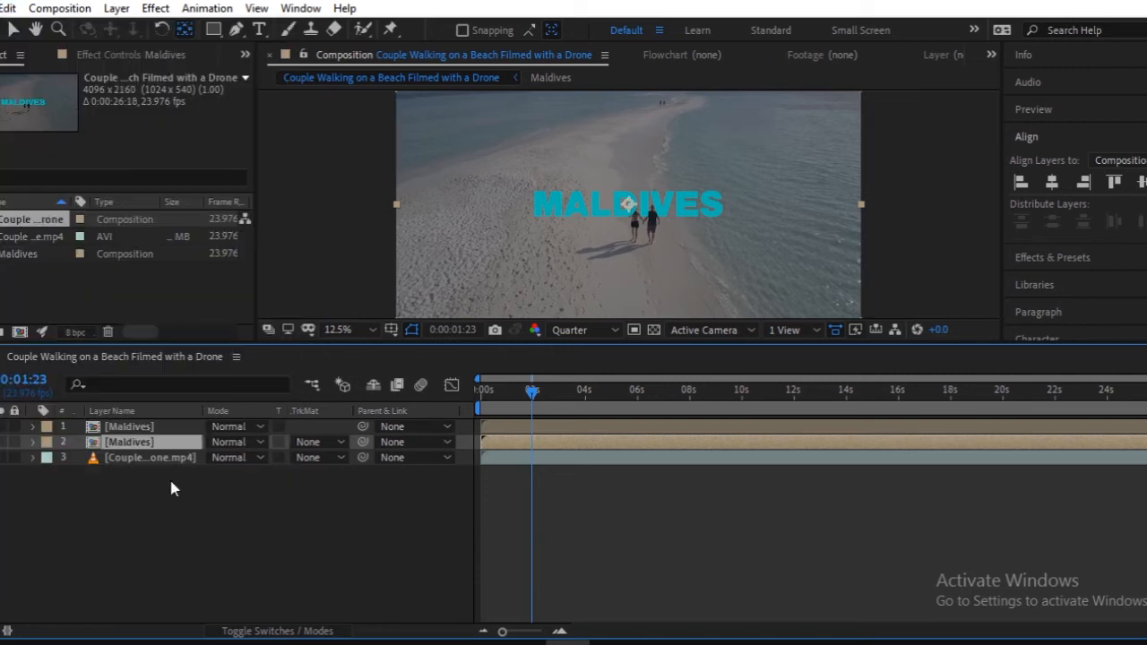
click(133, 429)
right_click(131, 427)
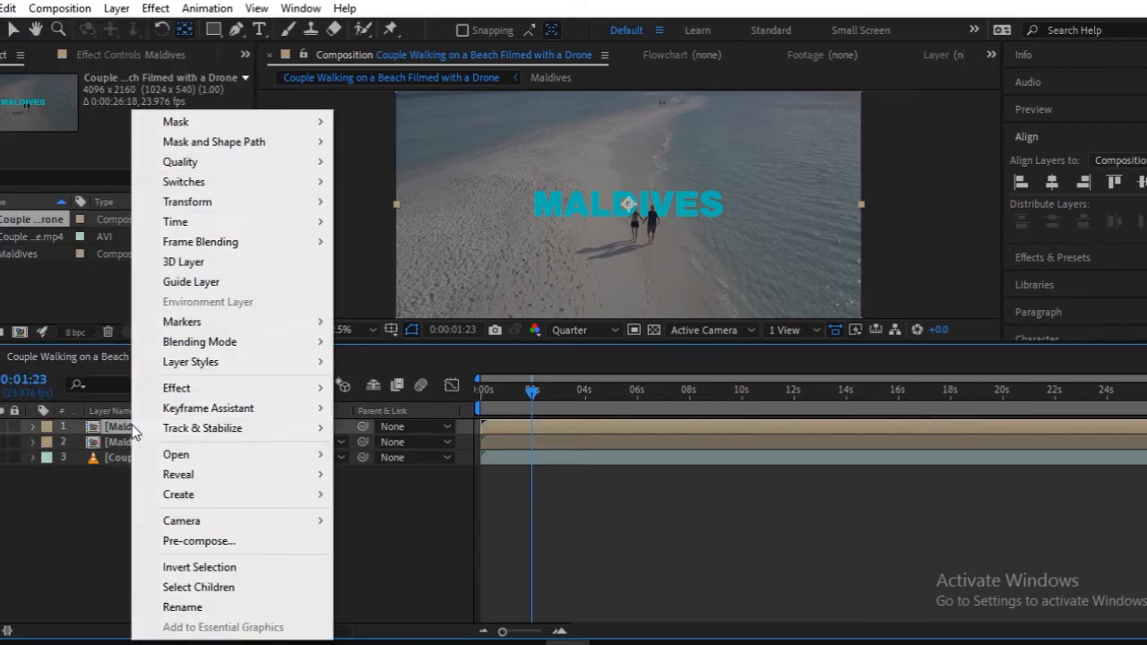
click(185, 607)
text(top)
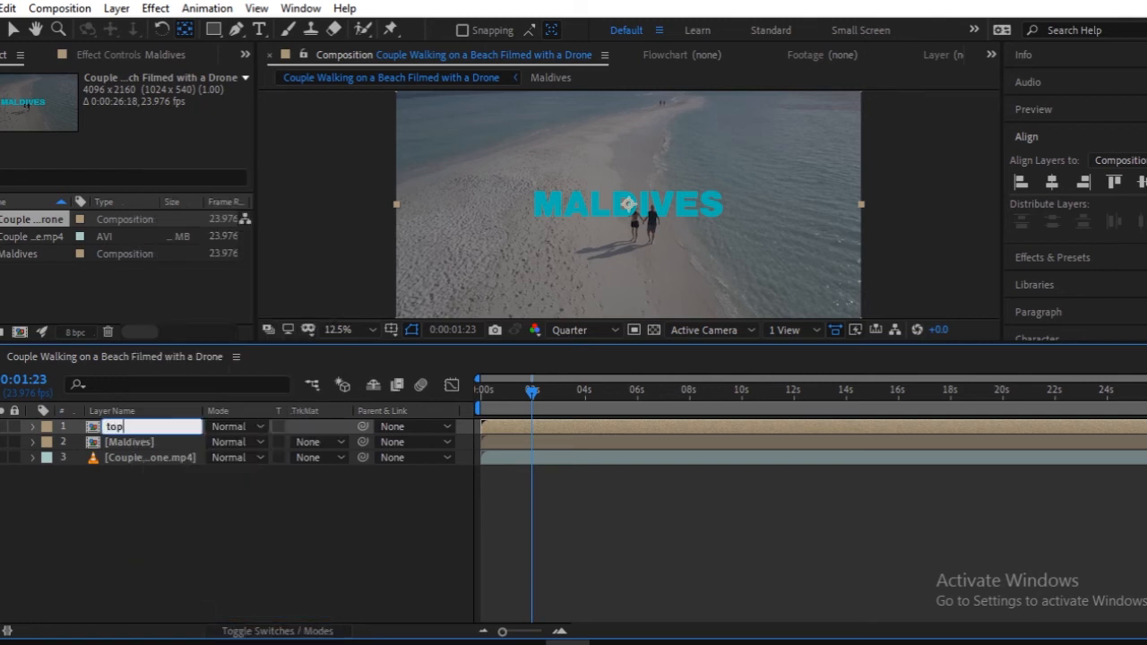
key(Return)
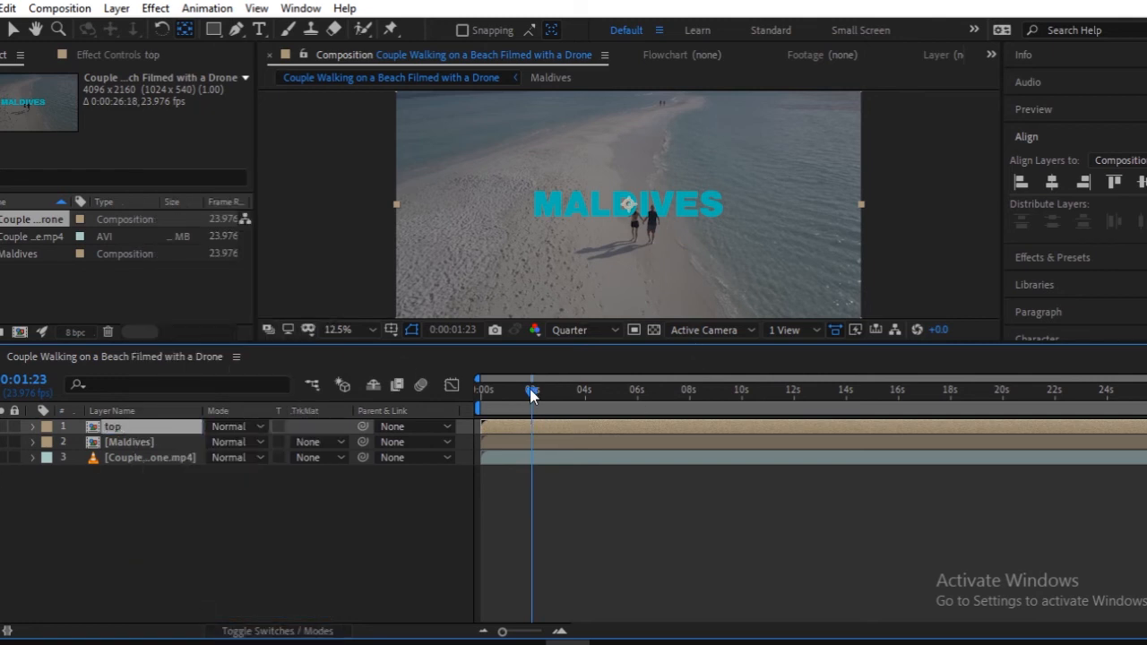
Keyframe the top layer's position from 2048, 1080 at 0:00:00:00 to 2048, 928 at 0:00:00:21
key(Home)
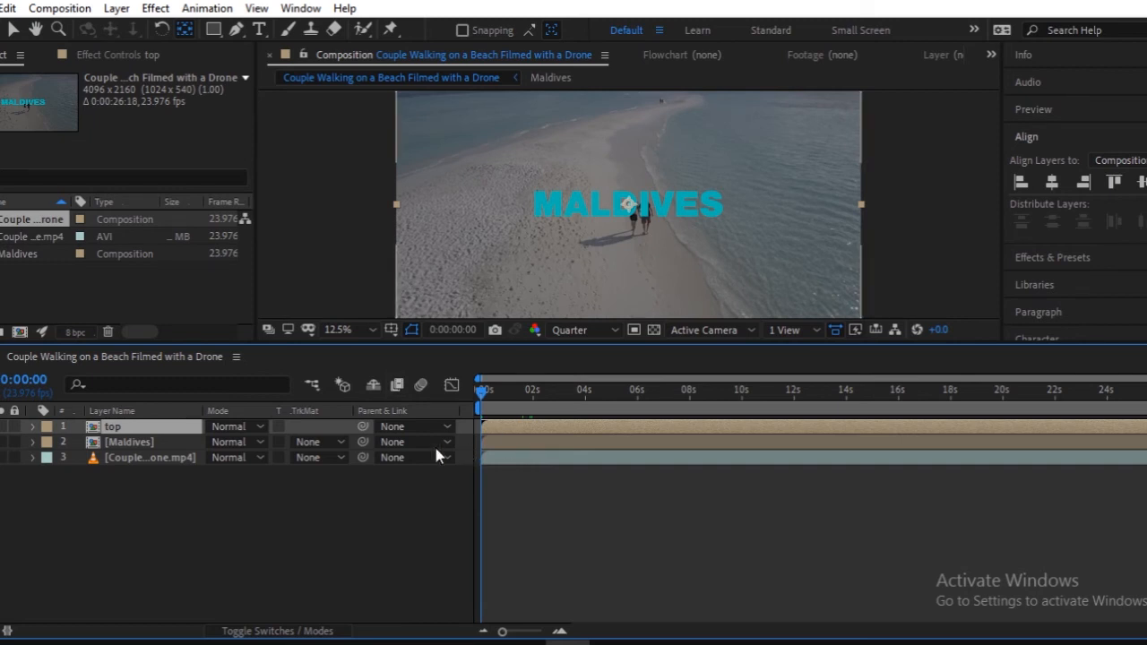
key(p)
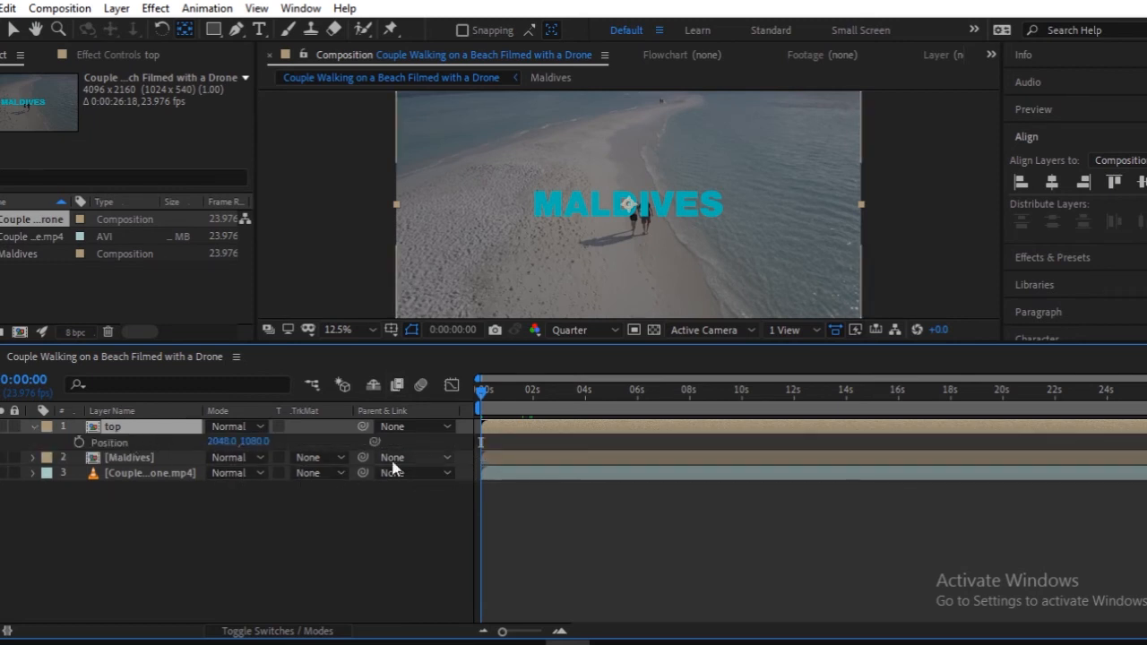
click(79, 443)
drag(511, 392, 504, 423)
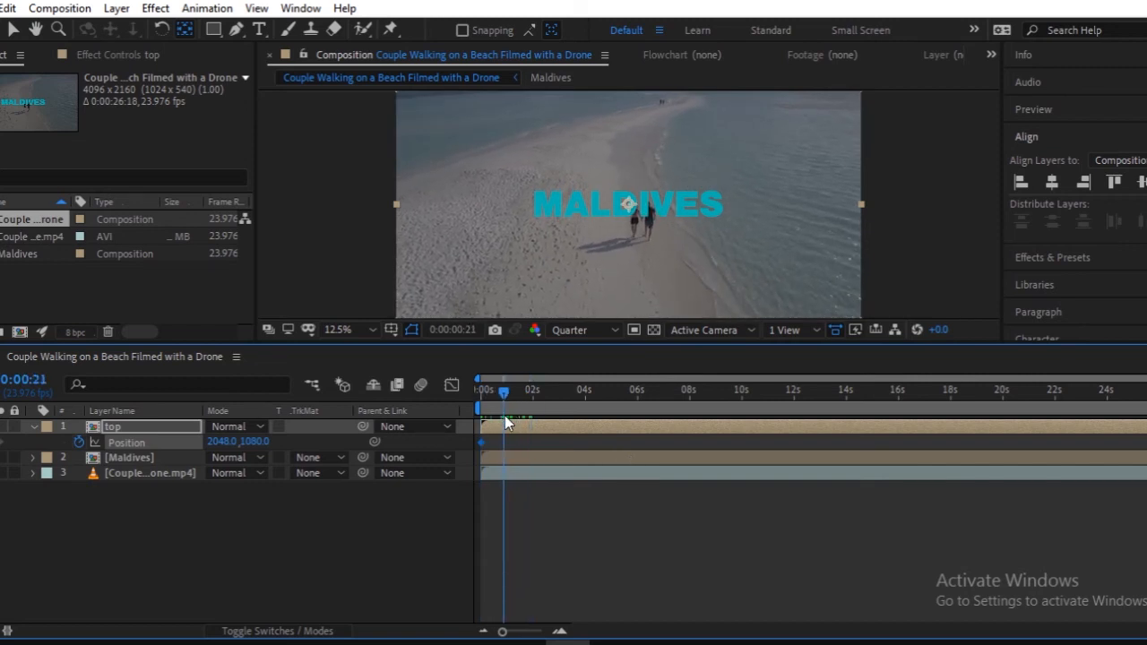
drag(269, 441, 130, 492)
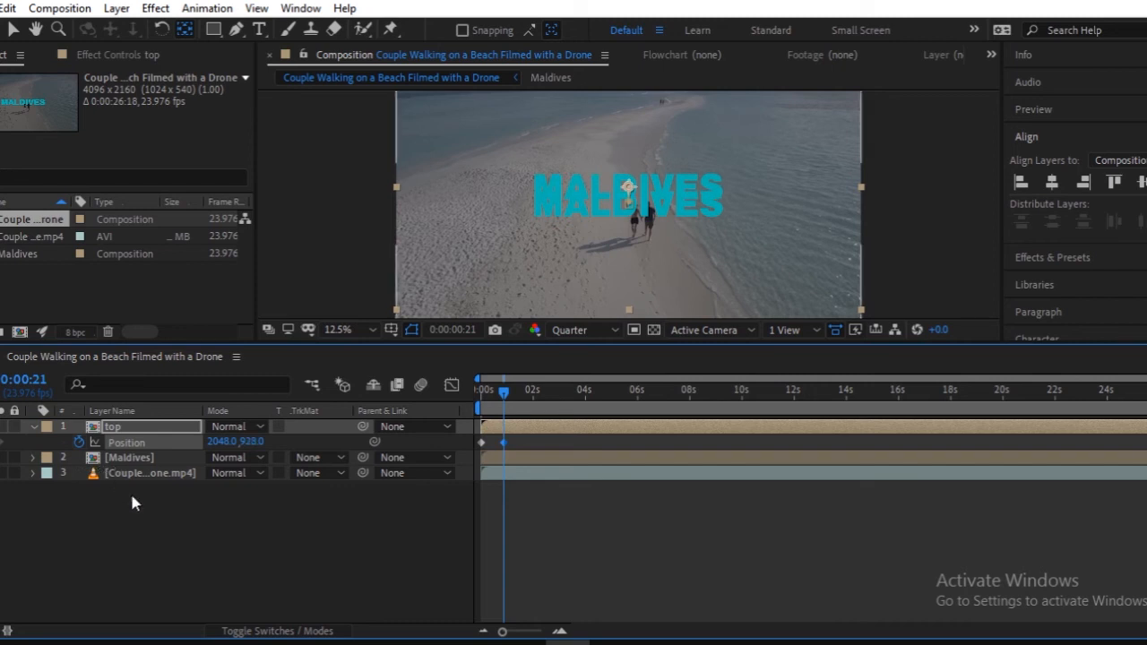
key(p)
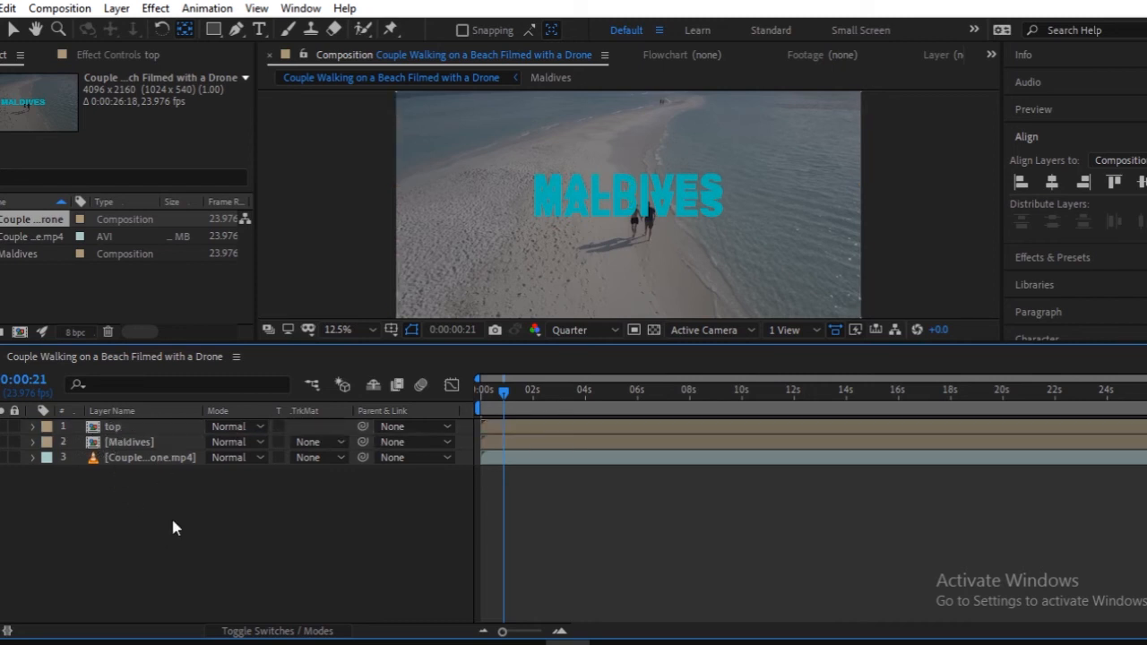
Return to 0:00:00:00, duplicate the top layer and rename the copy "bottom"
key(Home)
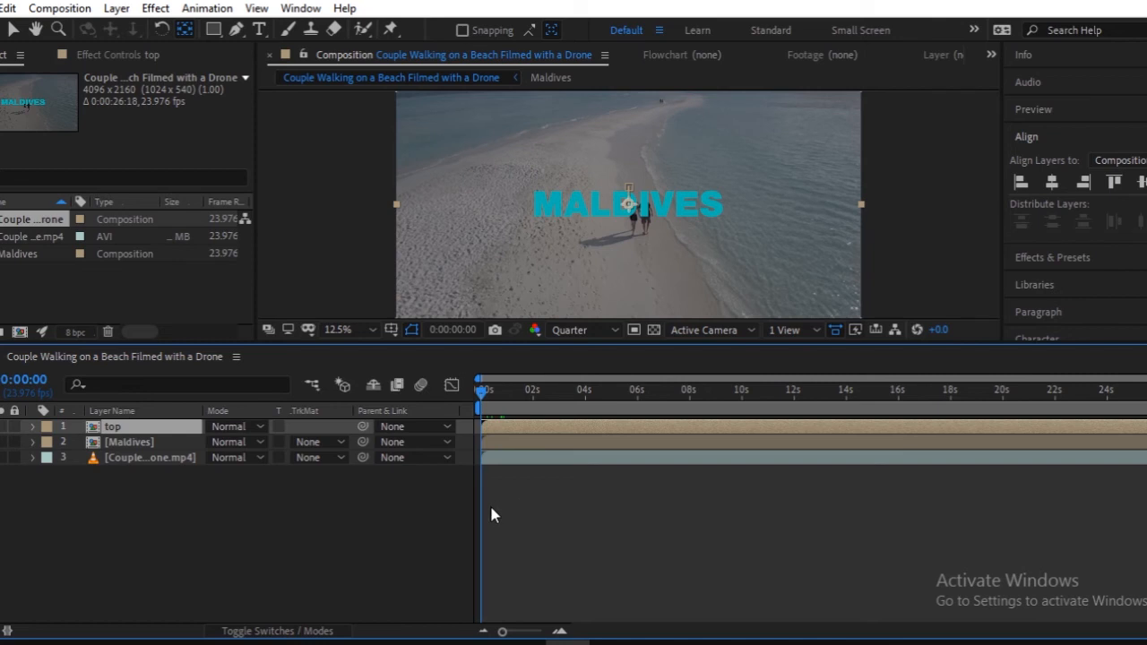
key(ctrl+d)
right_click(143, 430)
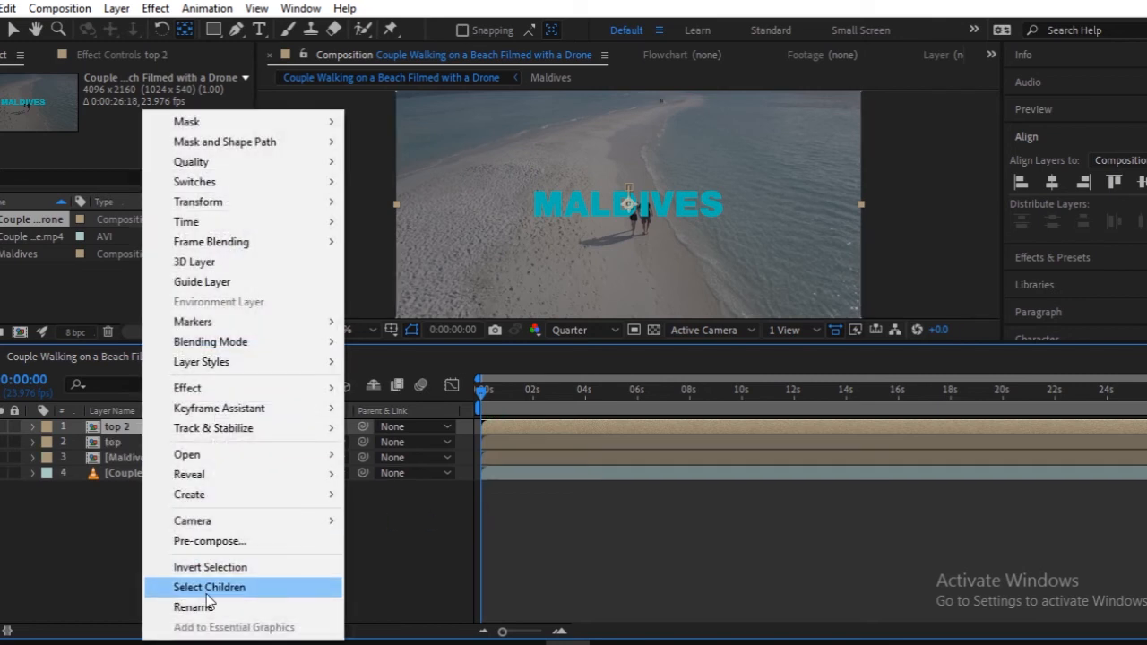
click(224, 609)
text(b)
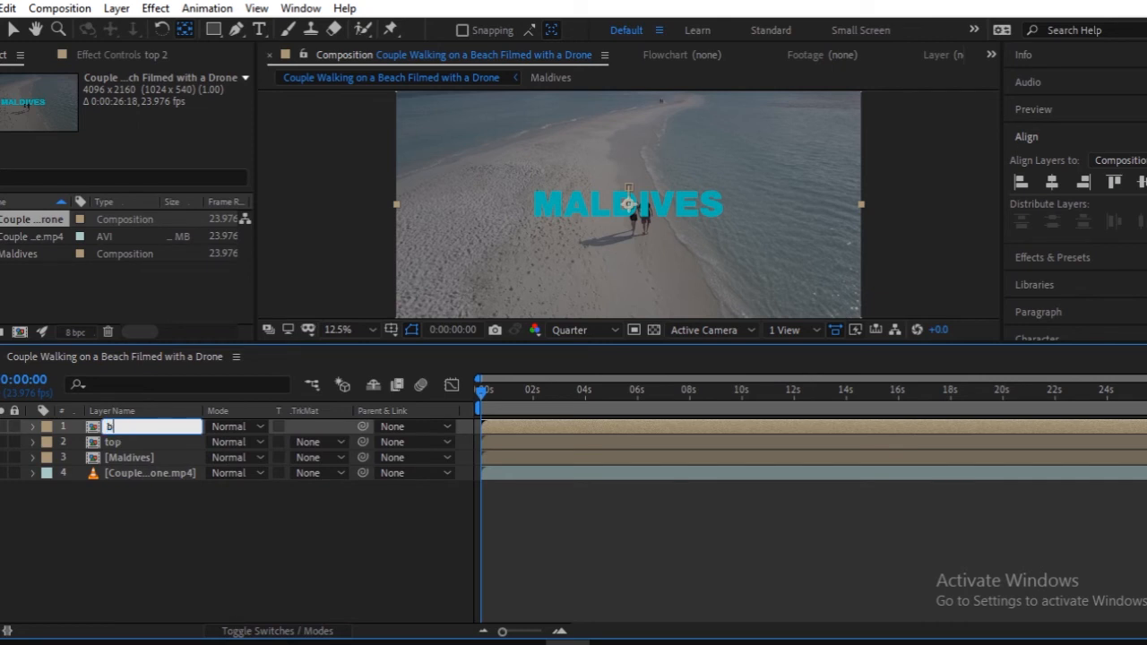
text(ottom)
key(Return)
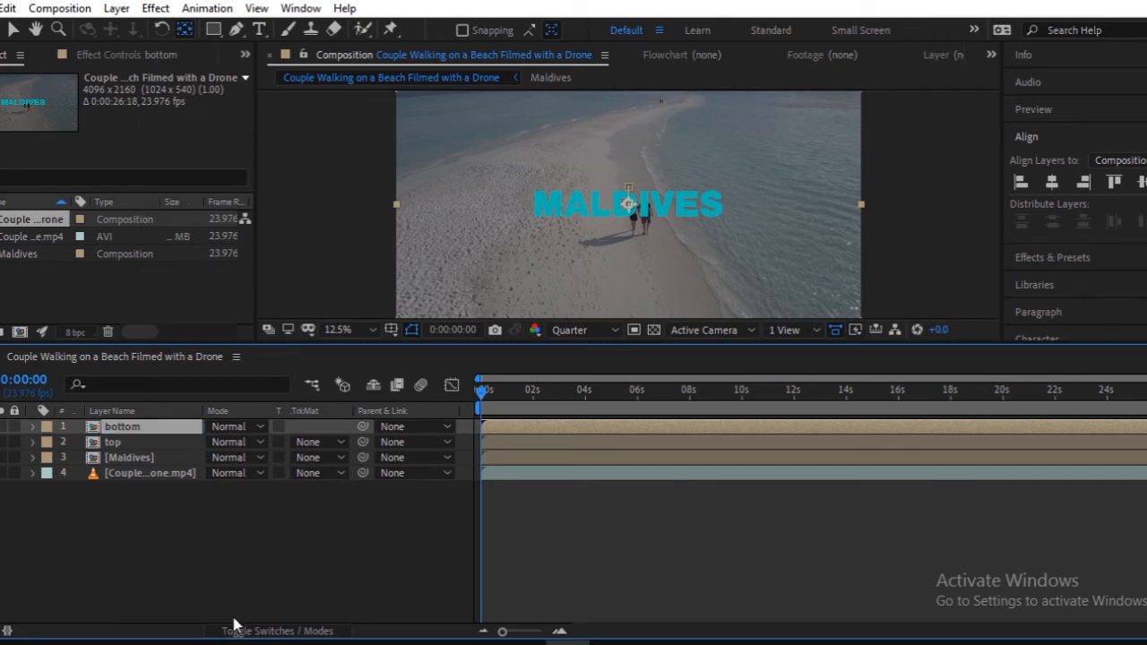
Set the bottom layer's position keyframe at 0:00:00:21 to 2048, 1240
key(p)
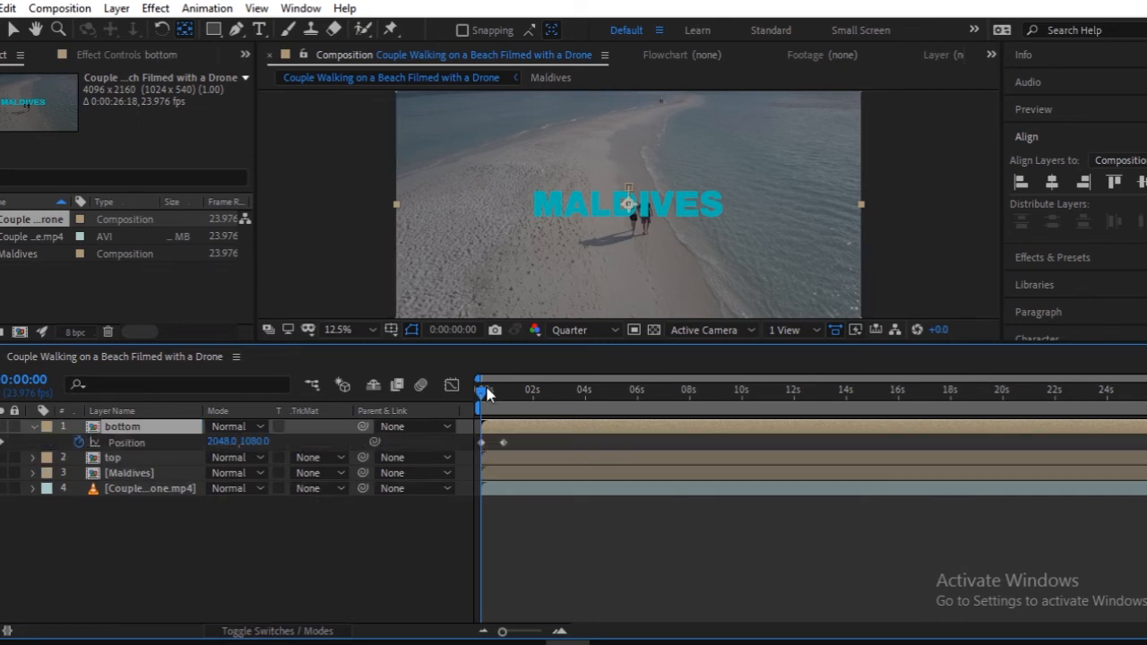
drag(486, 409, 504, 416)
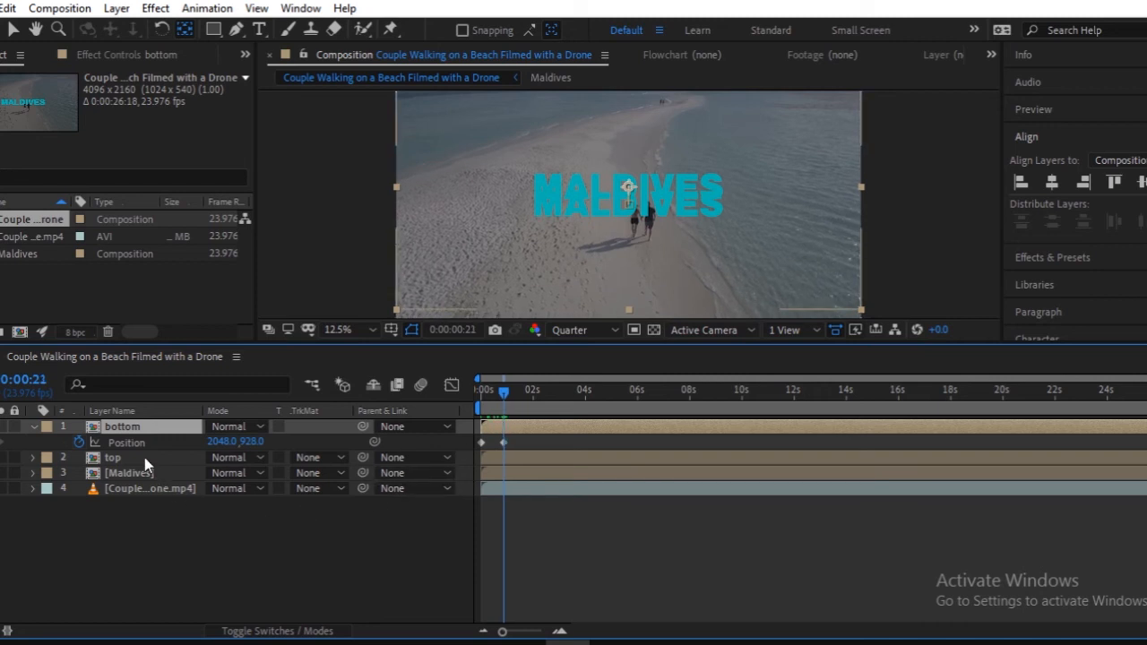
click(254, 442)
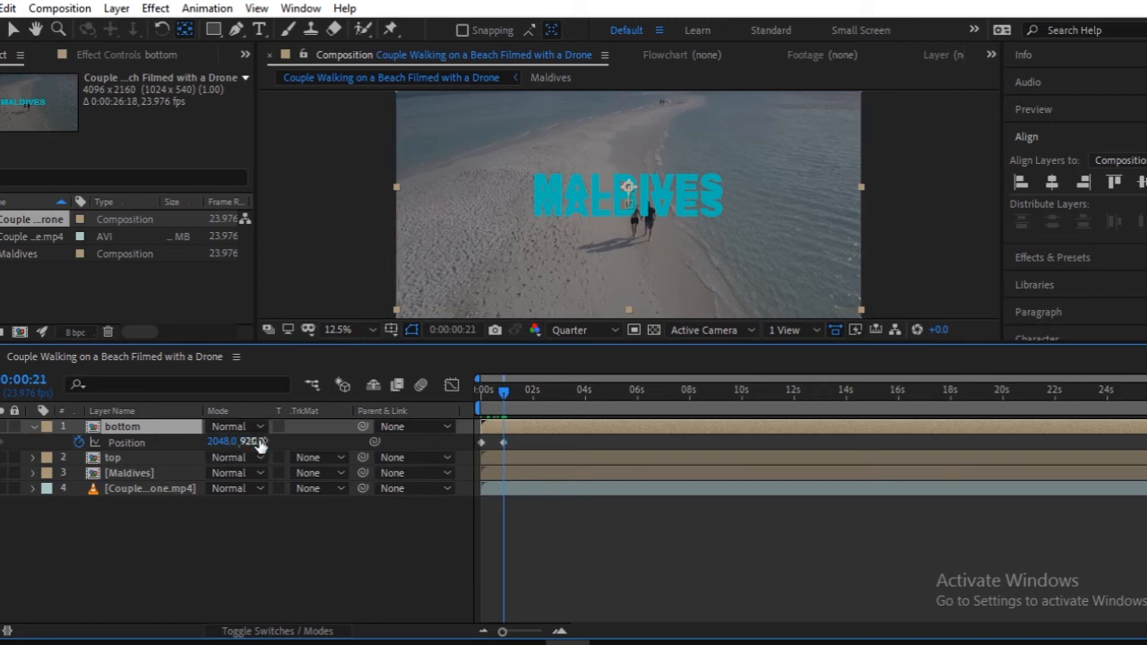
text(1316)
key(Return)
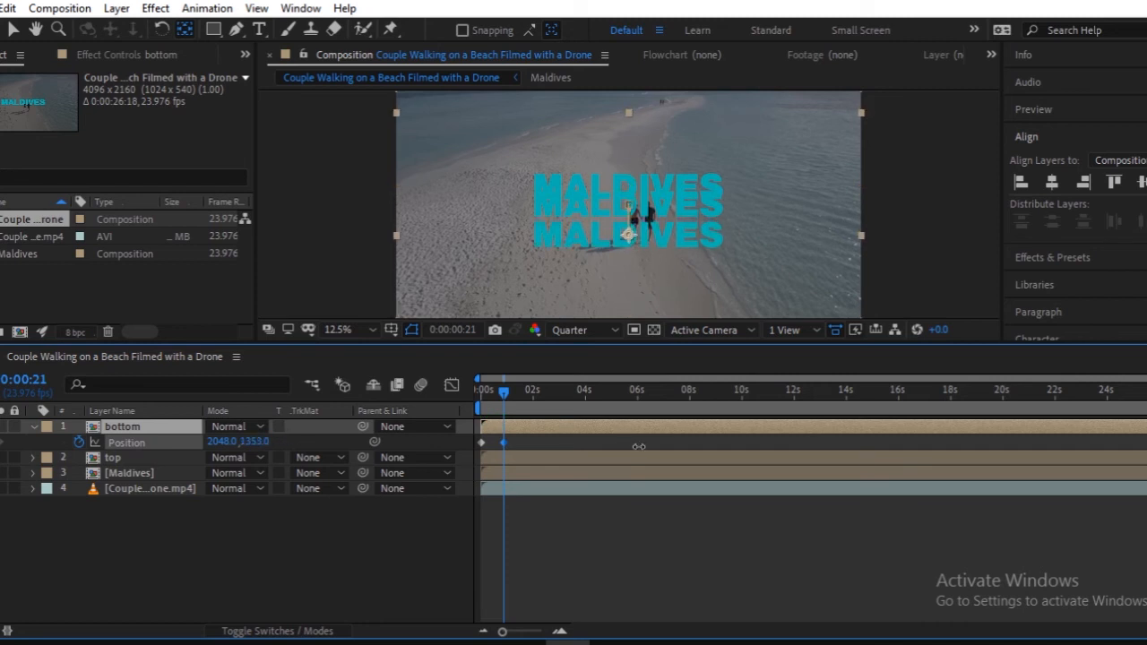
drag(600, 446, 533, 464)
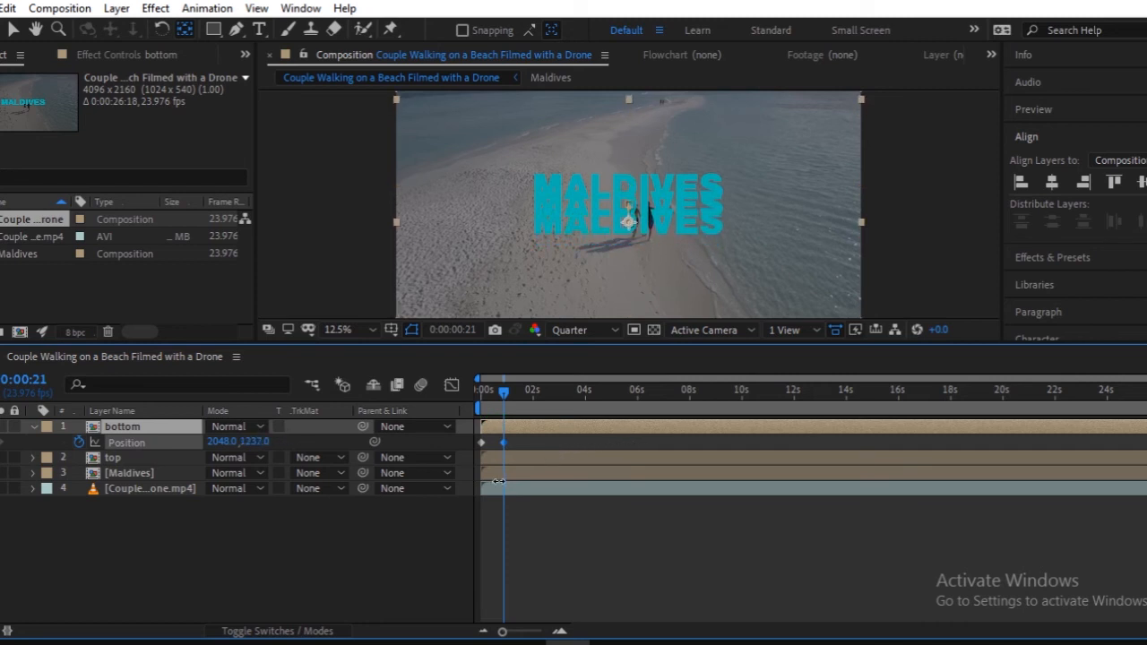
key(p)
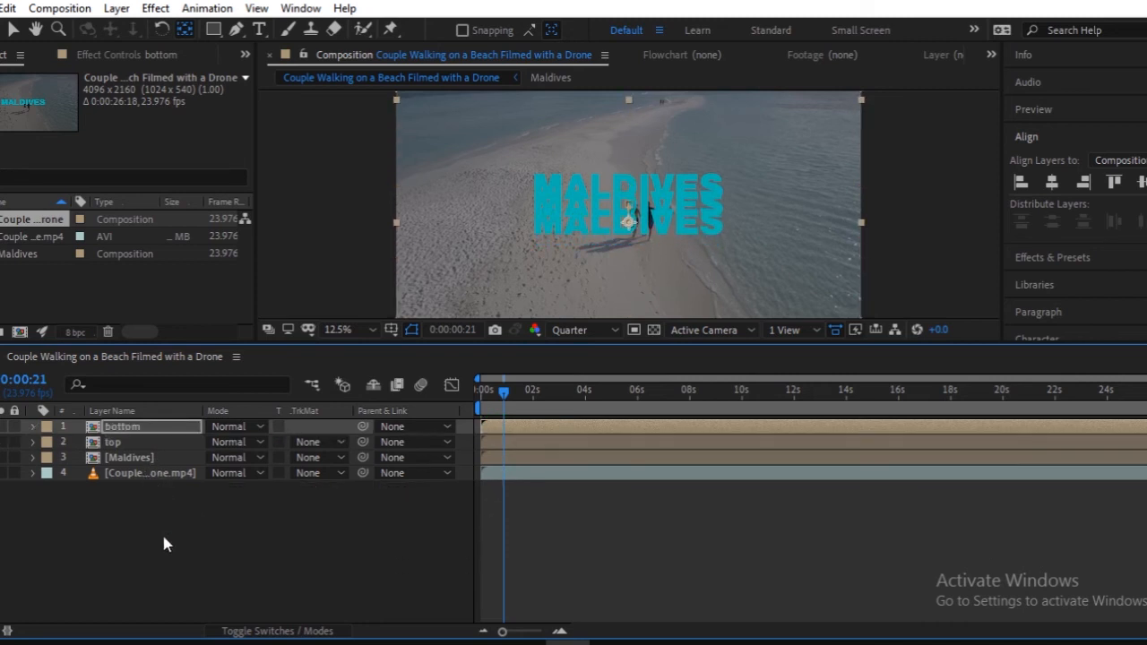
Mask the bottom layer with a wide rectangle whose upper edge sits just below the middle MALDIVES text at 0:00:00:21
key(period)
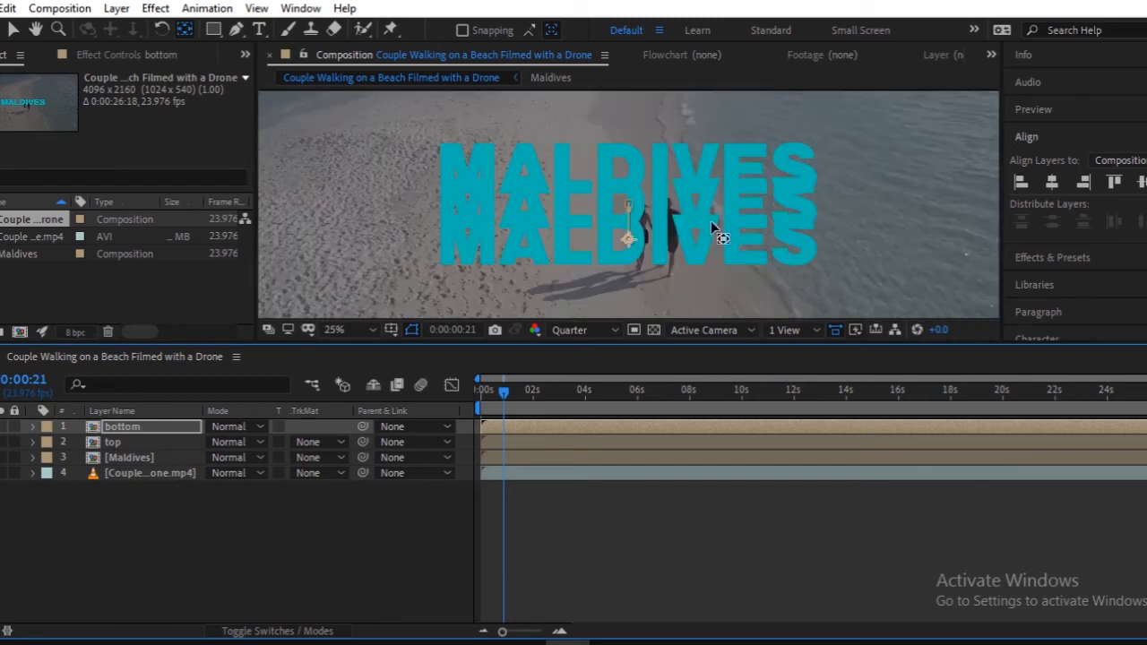
click(138, 429)
click(215, 28)
key(comma)
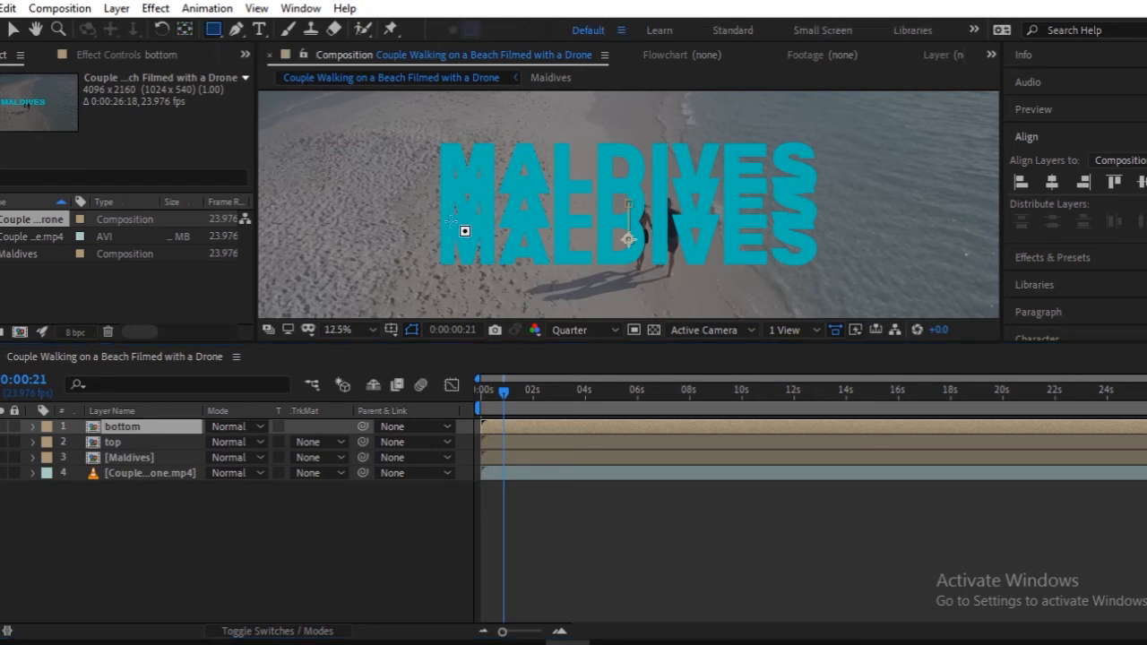
key(comma)
drag(495, 201, 766, 274)
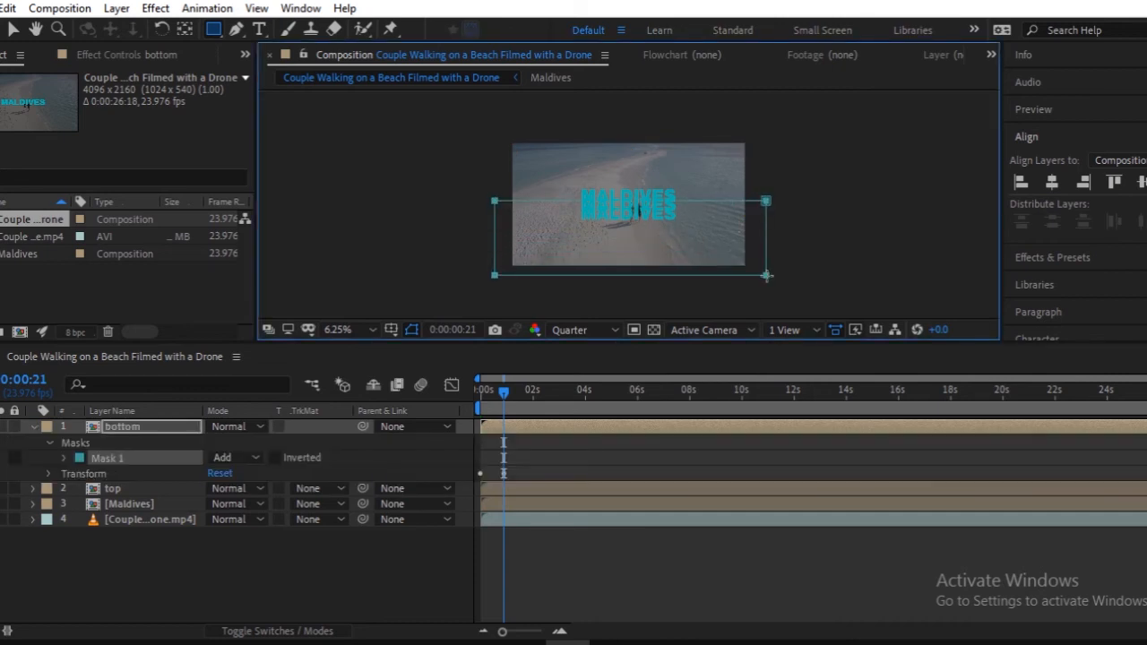
key(period)
key(period)
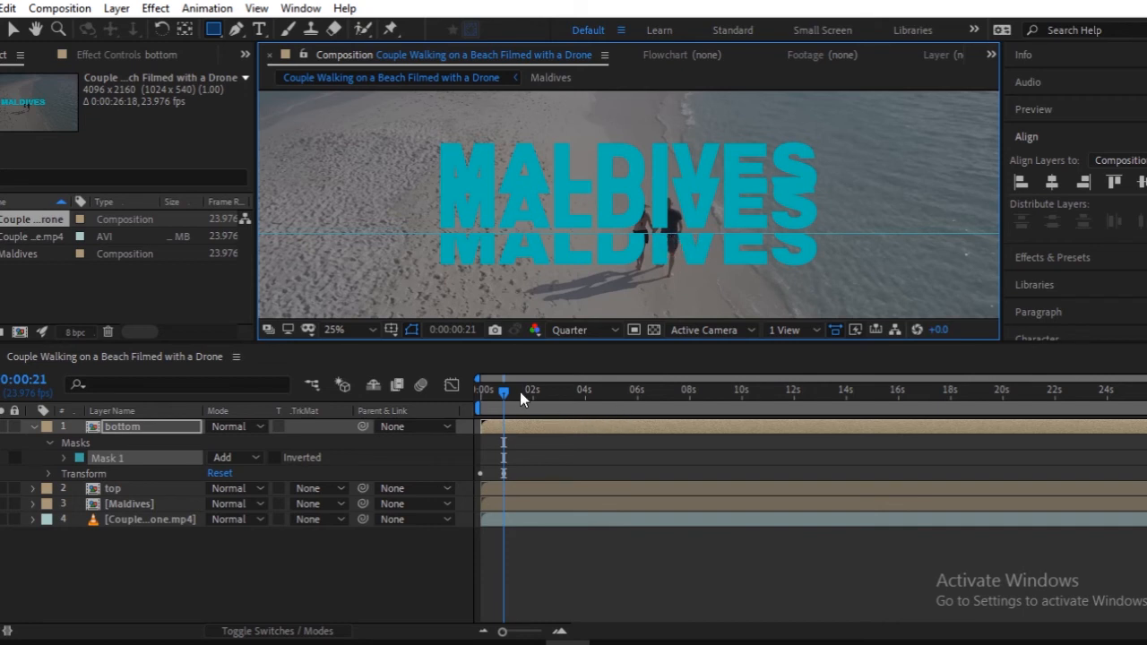
drag(506, 391, 460, 390)
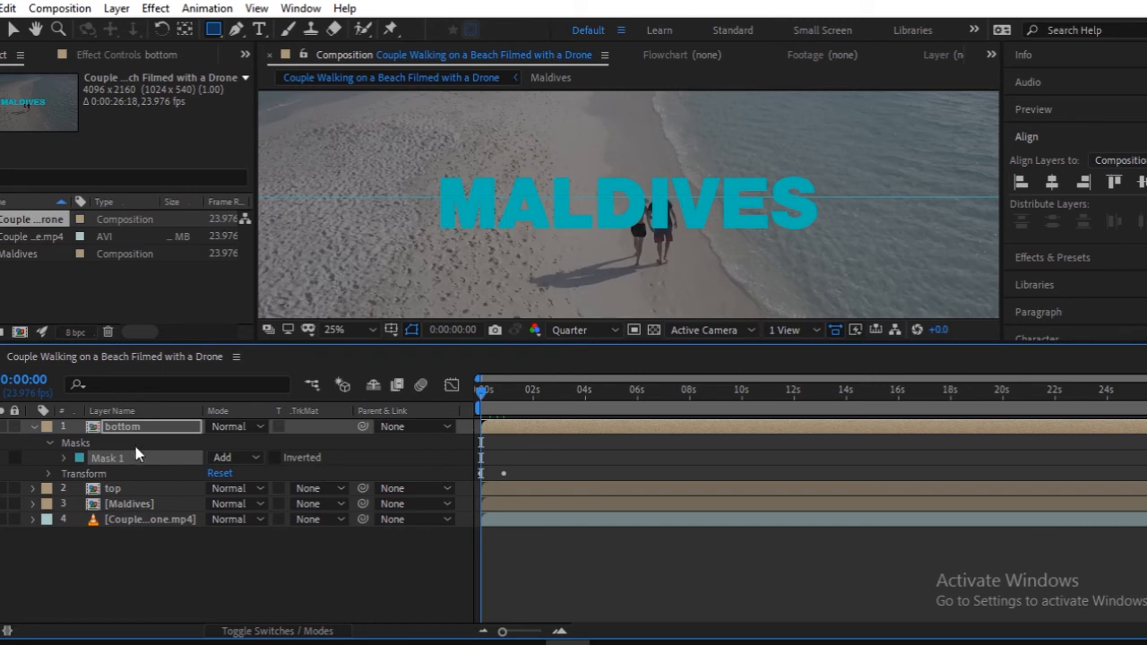
key(p)
key(p)
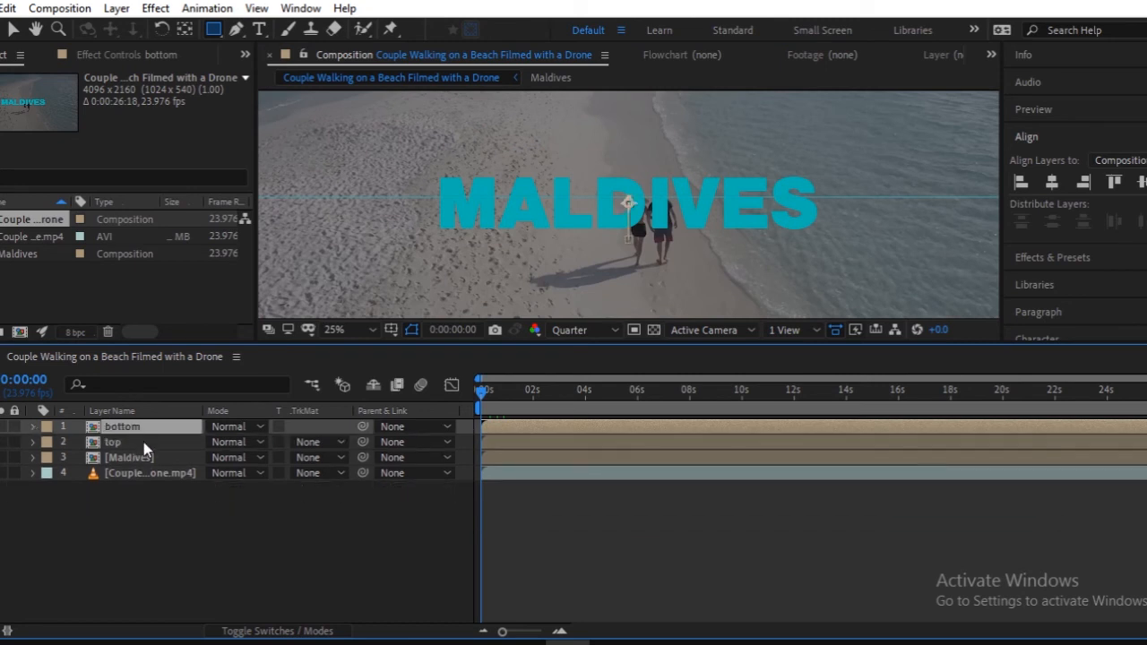
At 0:00:01:04, draw a wide rectangular mask on the top layer, covering the upper part of the frame and beyond its sides
click(148, 442)
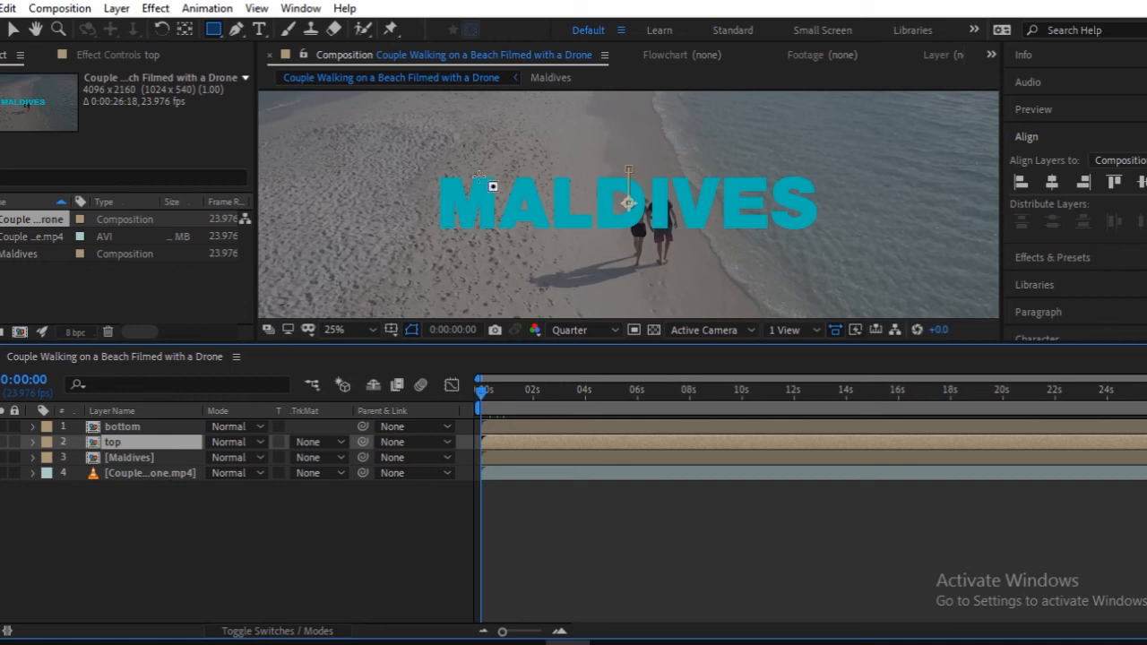
drag(475, 404, 514, 401)
scroll(540, 224, down, 1)
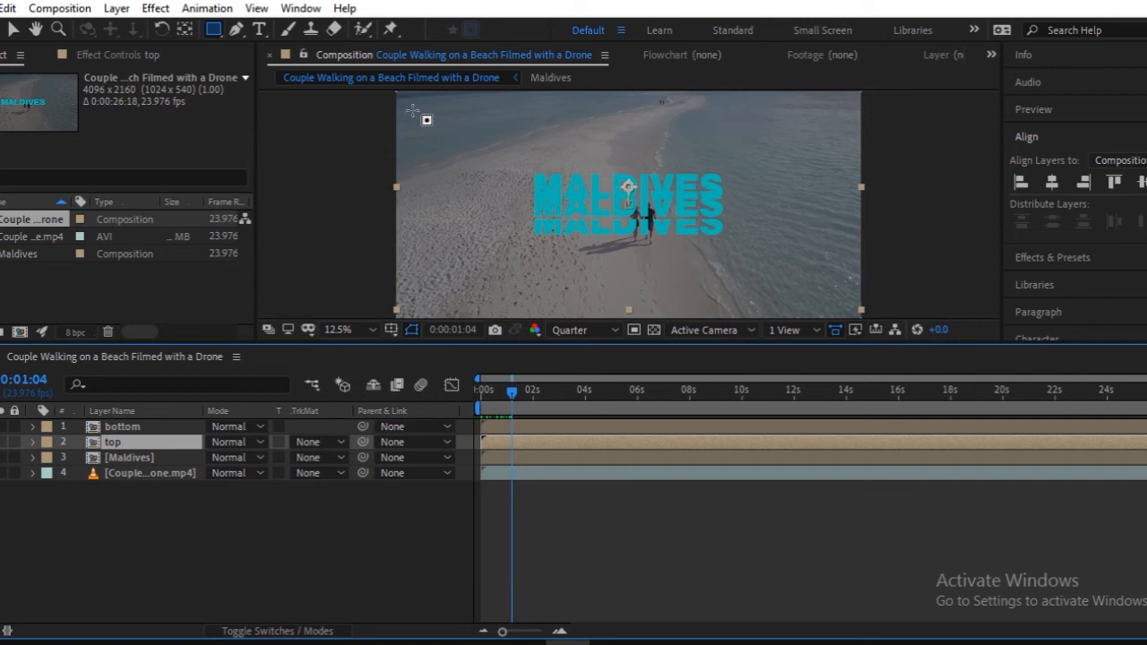
scroll(422, 117, down, 1)
drag(487, 114, 779, 203)
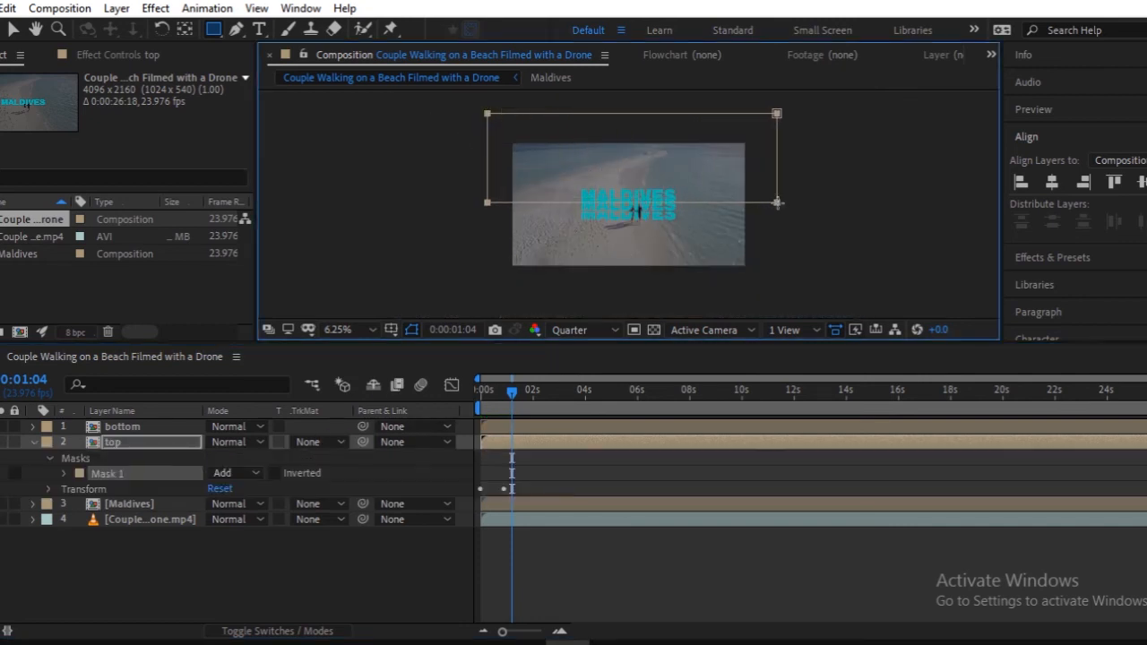
scroll(776, 206, up, 2)
Nudge the top layer's mask upward until its lower edge sits just above the middle MALDIVES text
key(Up)
key(Up)
key(Up)
key(Up)
key(Up)
key(Up)
key(Up)
key(Up)
key(Up)
key(Up)
key(Up)
key(Up)
key(Up)
key(Up)
key(Up)
key(Up)
key(Up)
key(Up)
key(Up)
key(Up)
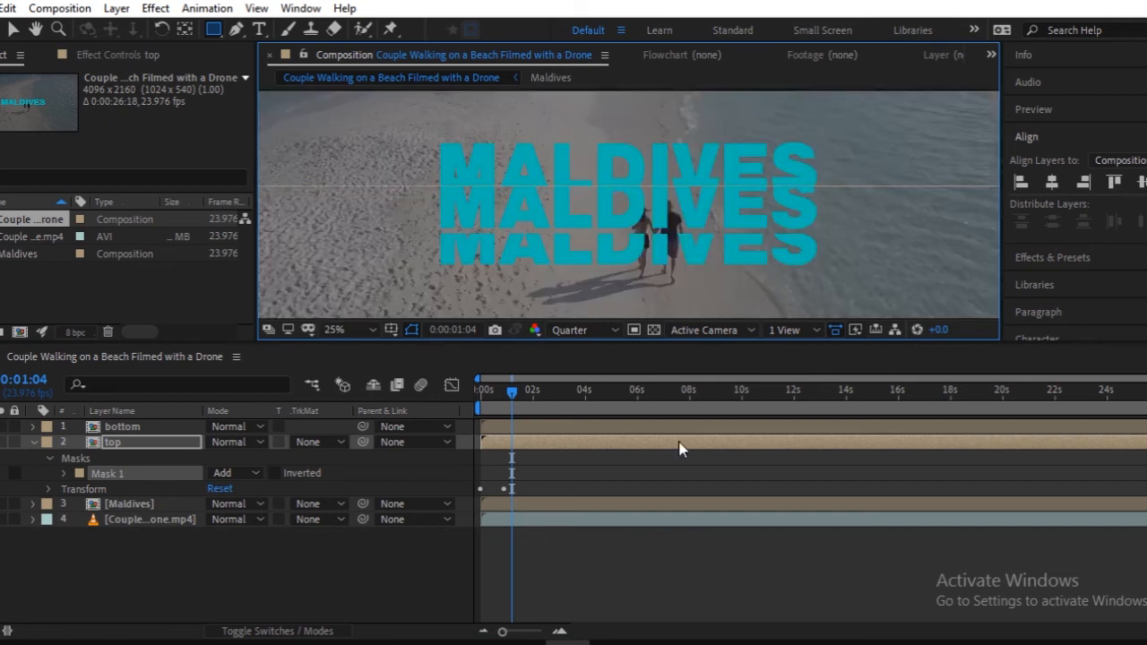
key(Up)
key(Up)
key(Up)
key(Up)
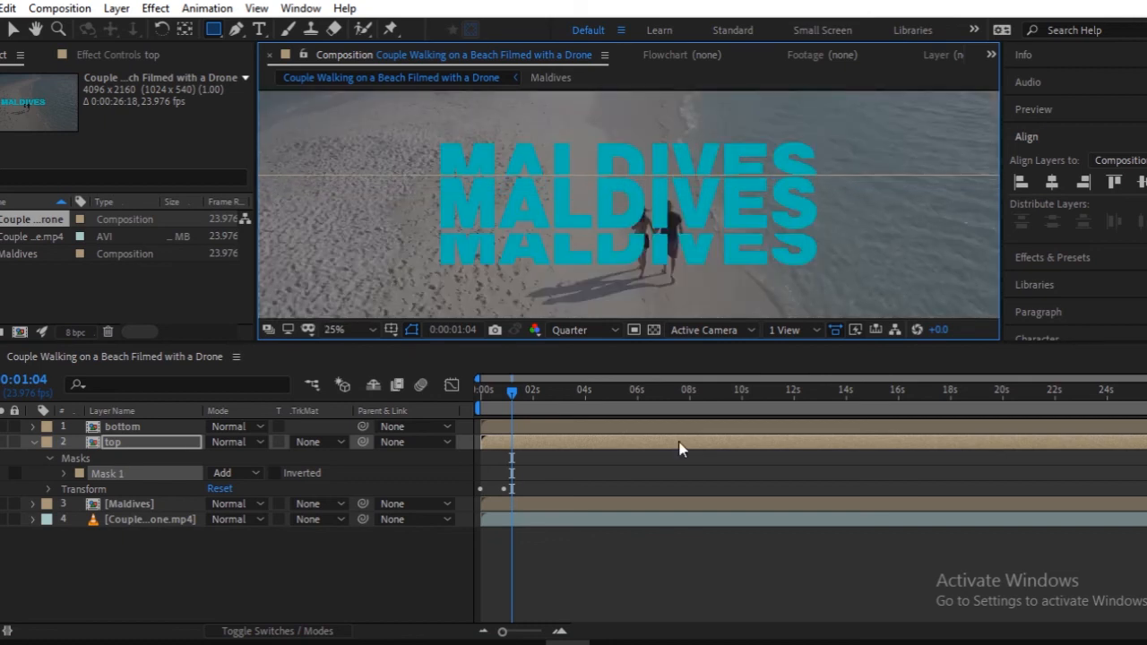
key(Up)
key(Up)
key(Up)
key(Up)
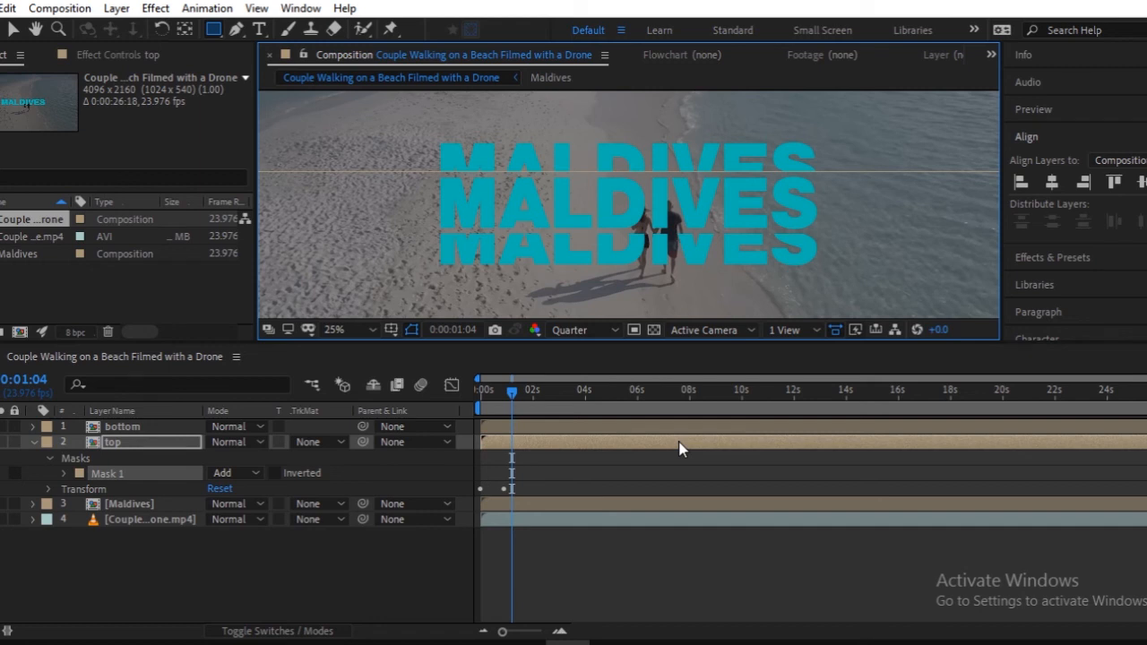
Preview the split MALDIVES animation from the first frame to about 0:00:01:09
drag(508, 397, 448, 406)
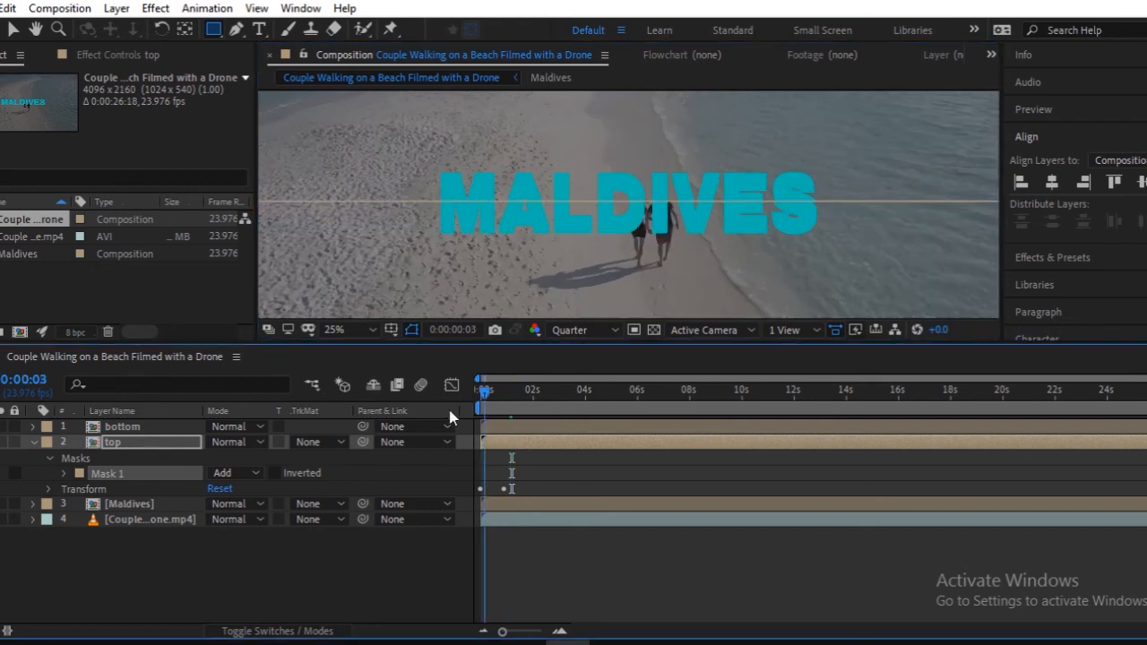
key(space)
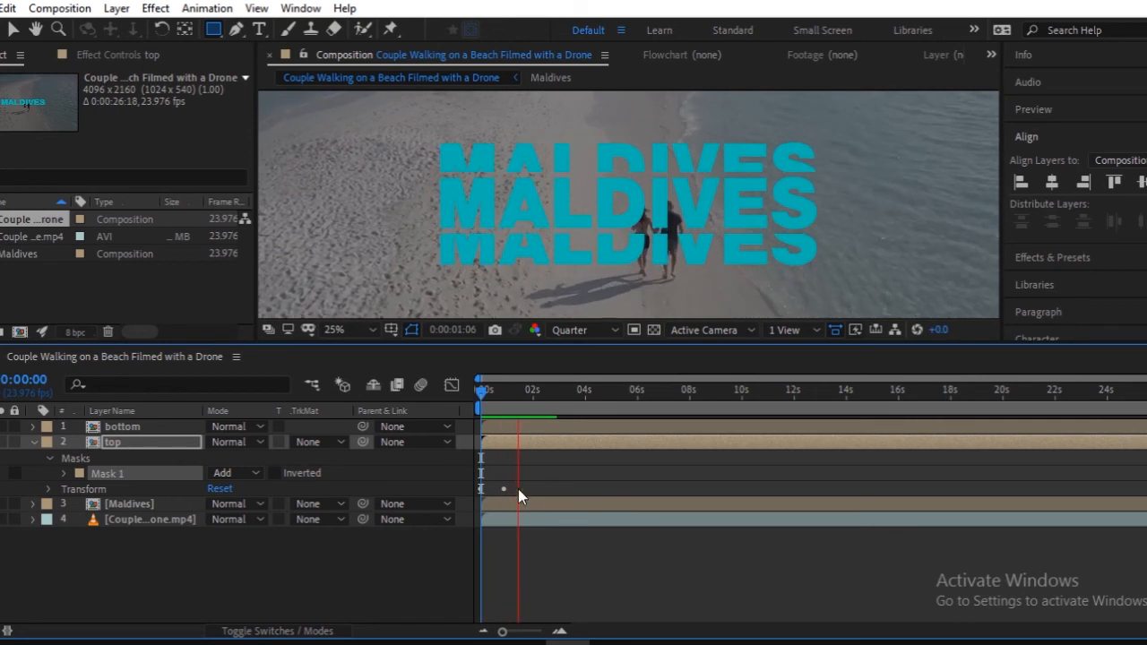
key(space)
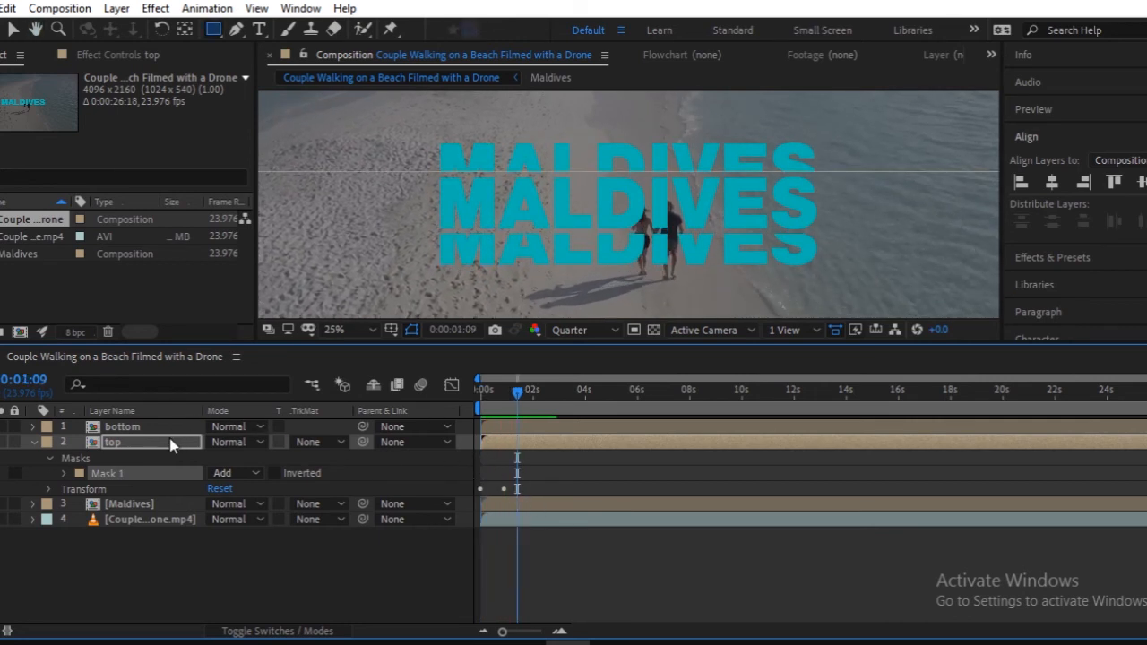
Apply Easy Ease to both position keyframes of the top layer
key(p)
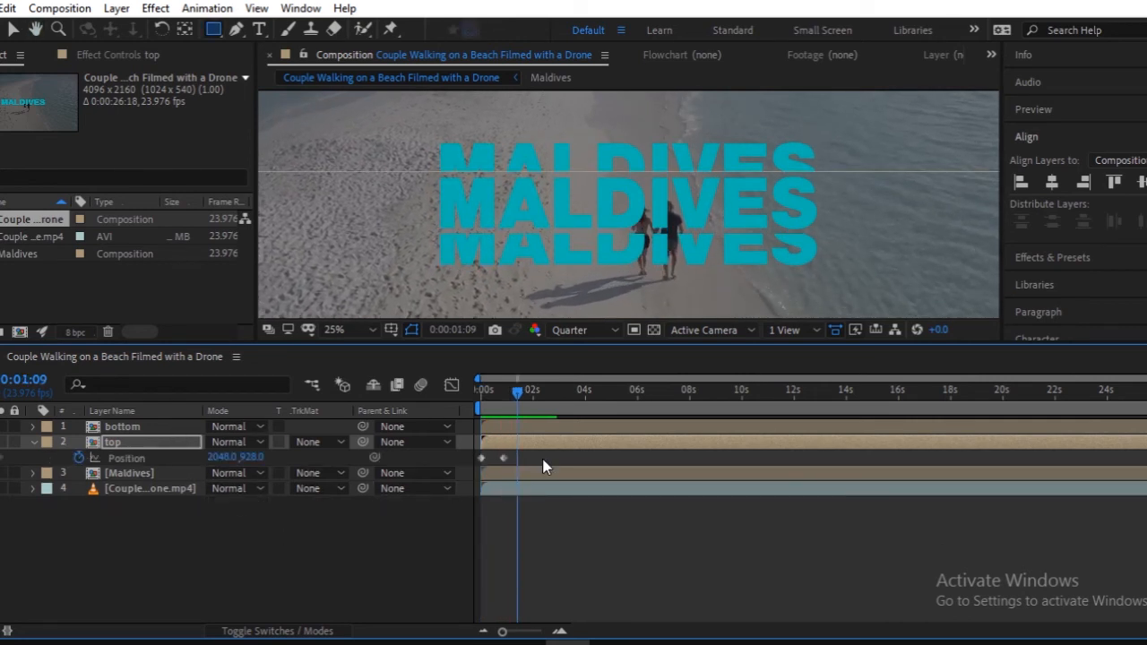
drag(543, 463, 479, 464)
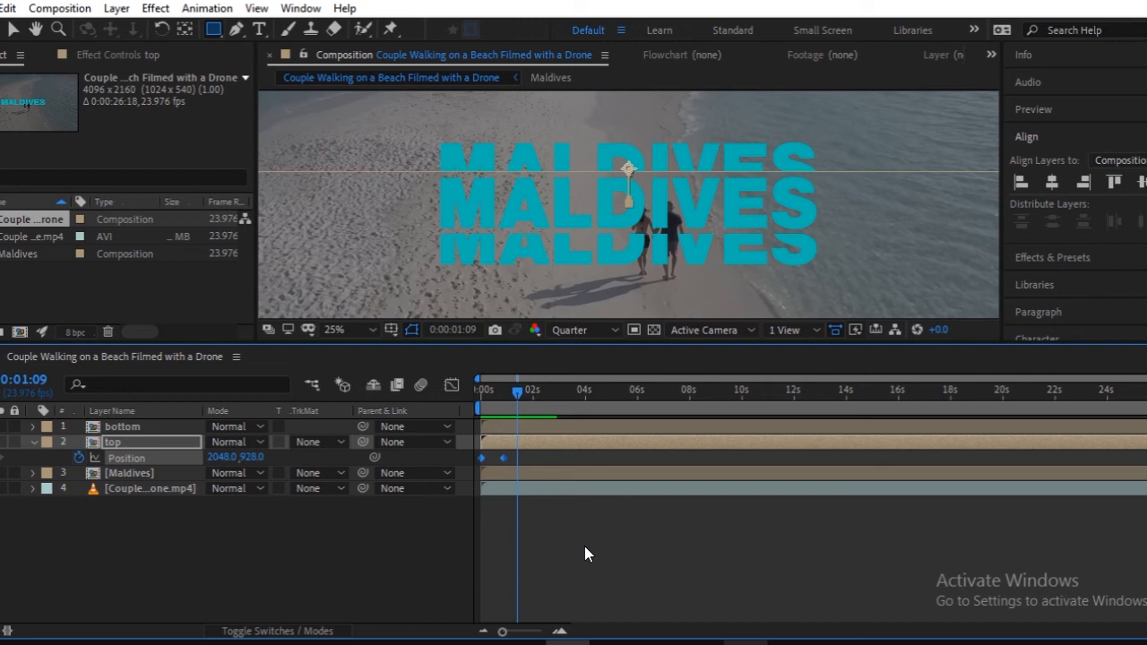
key(F9)
Reshape the top layer's position speed curve into a sharp central peak by extending the easing handles to meet midway
click(453, 386)
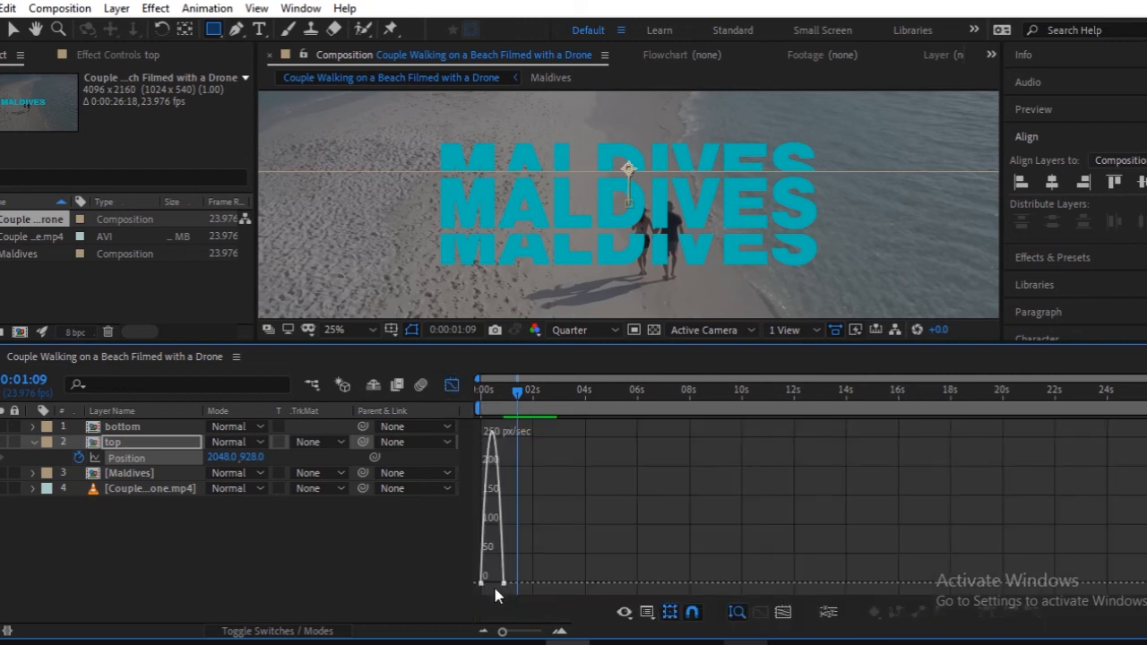
mouse_move(502, 588)
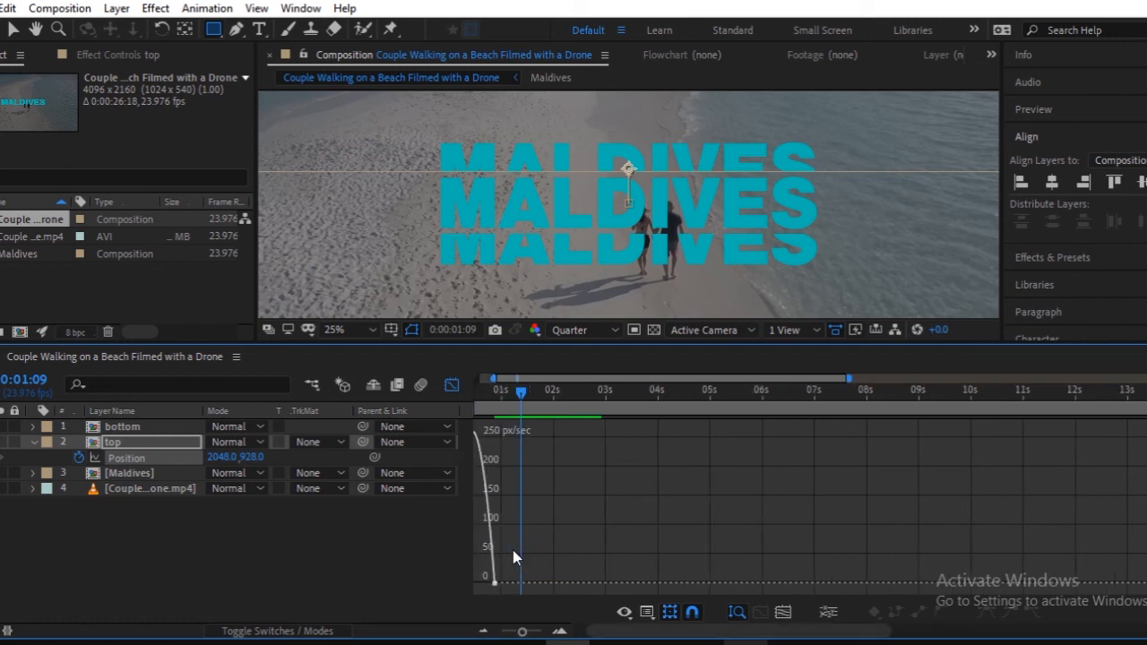
click(560, 631)
click(561, 631)
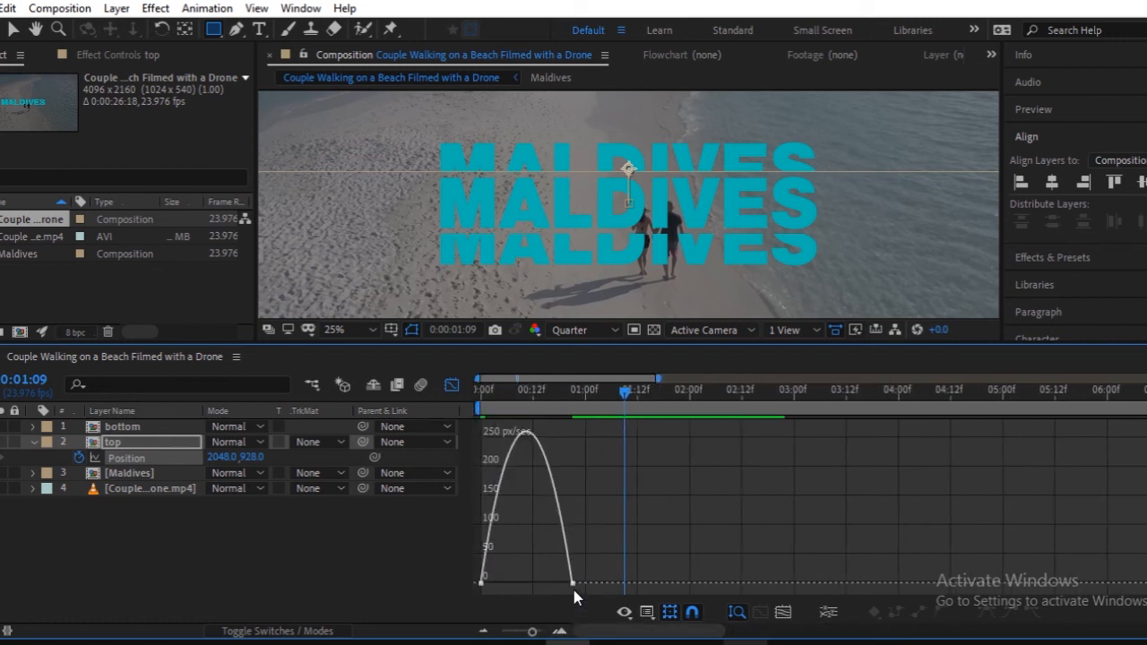
click(572, 585)
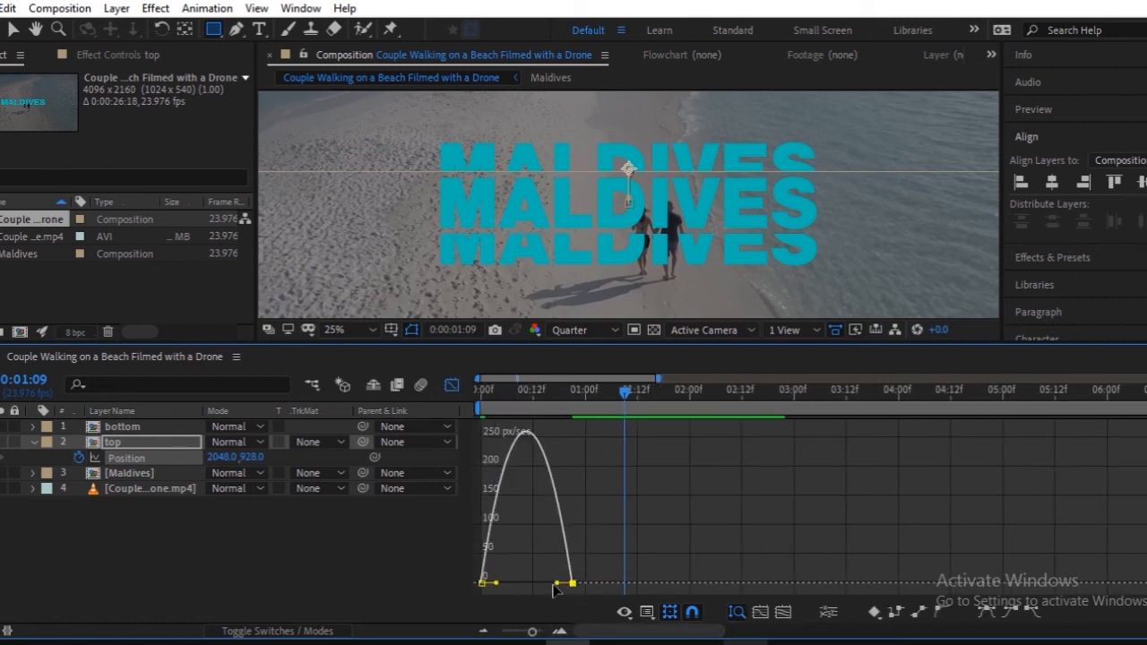
drag(555, 588, 525, 584)
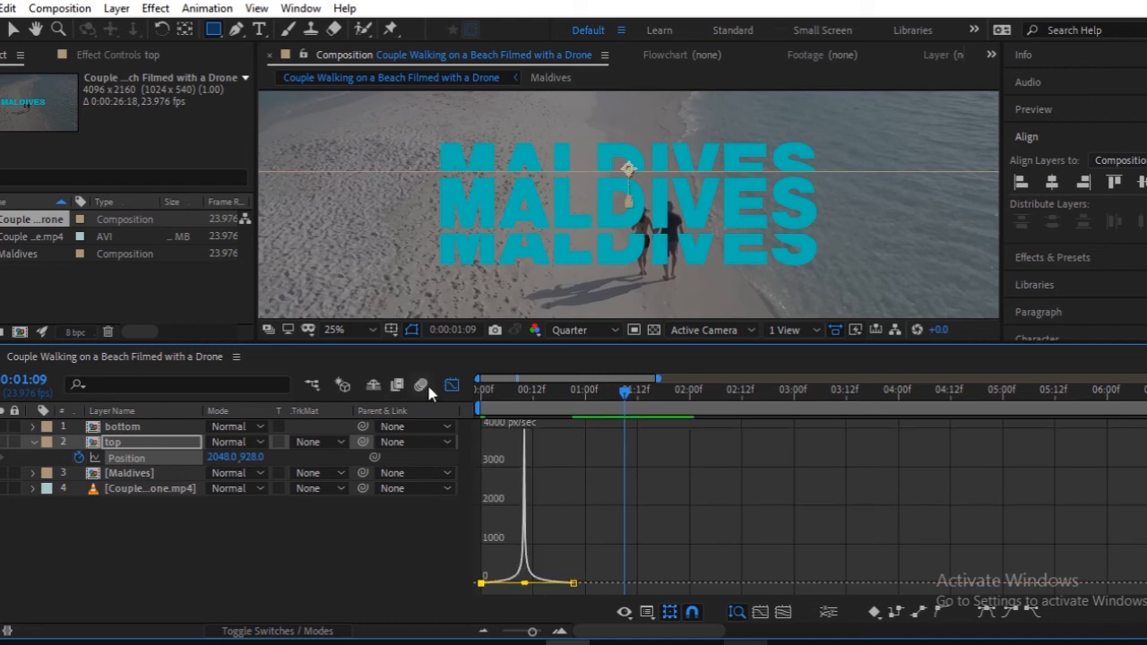
click(452, 386)
Apply Easy Ease to both position keyframes of the bottom layer
click(139, 426)
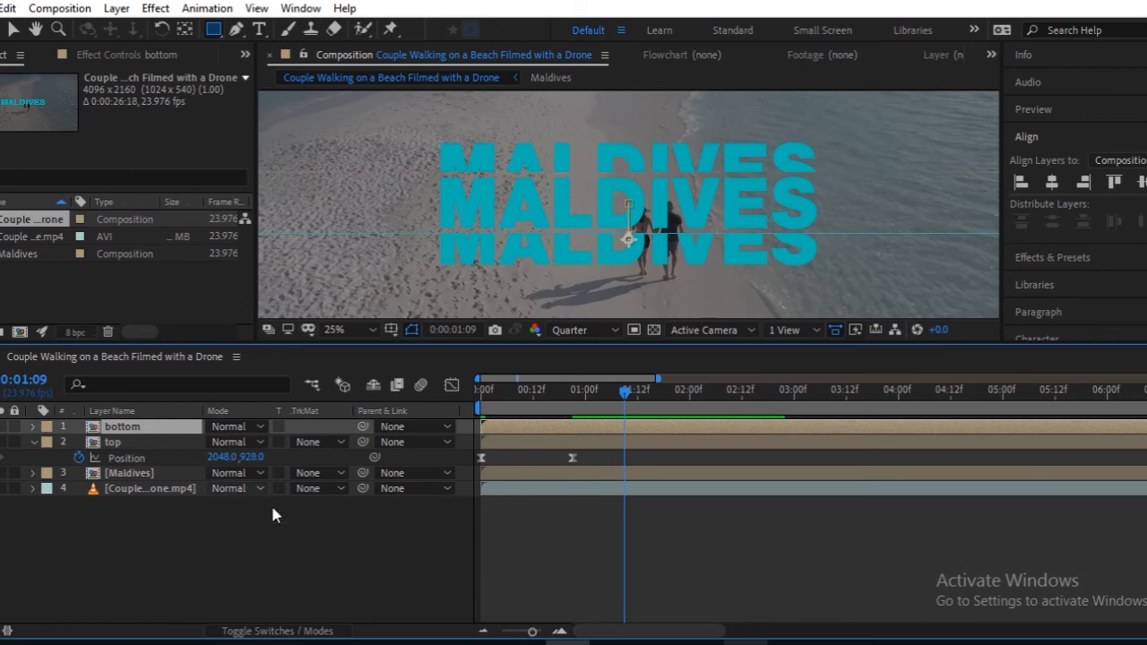
key(u)
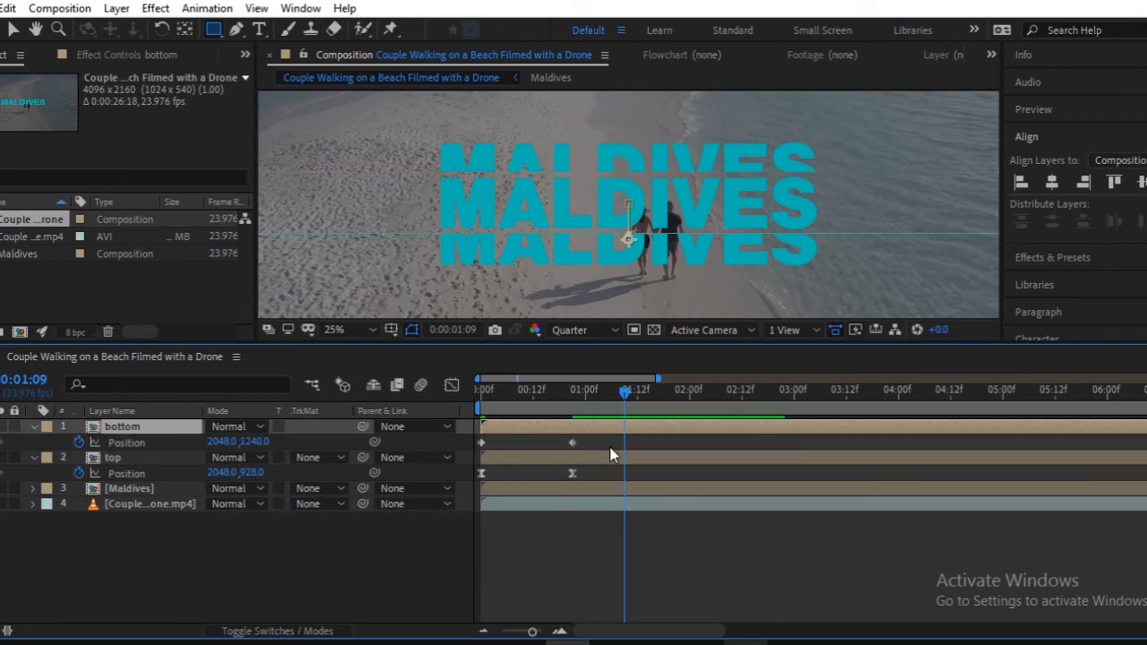
drag(613, 460, 454, 438)
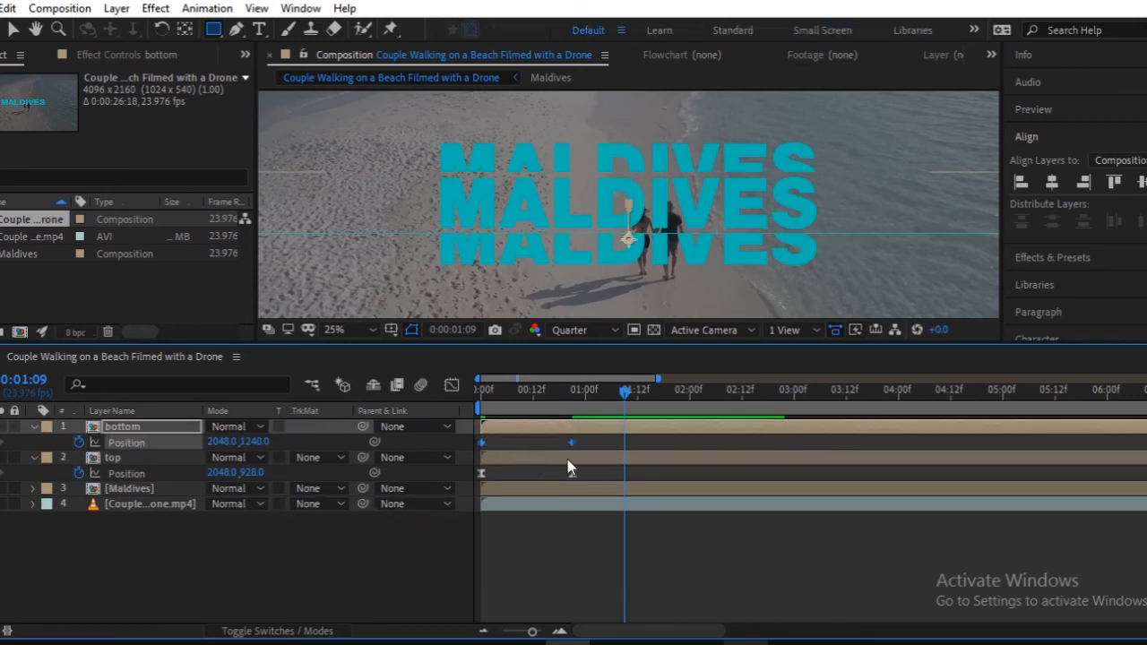
key(F9)
Give the bottom layer's position speed curve the same sharp central peak and return to 0:00:00:00
click(451, 386)
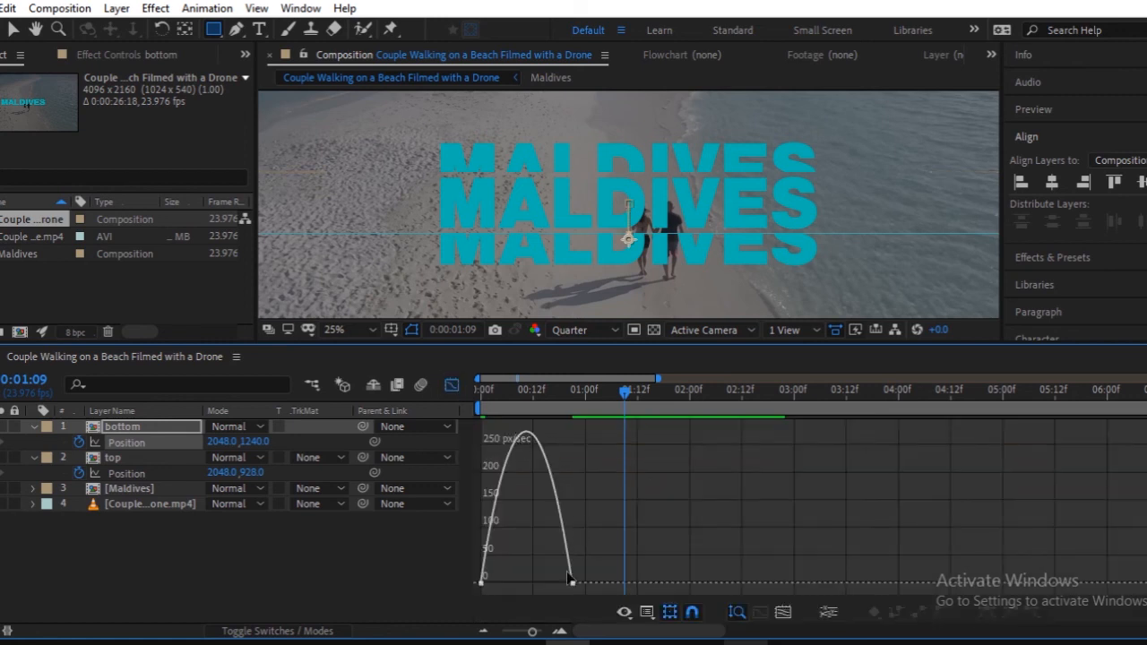
click(573, 582)
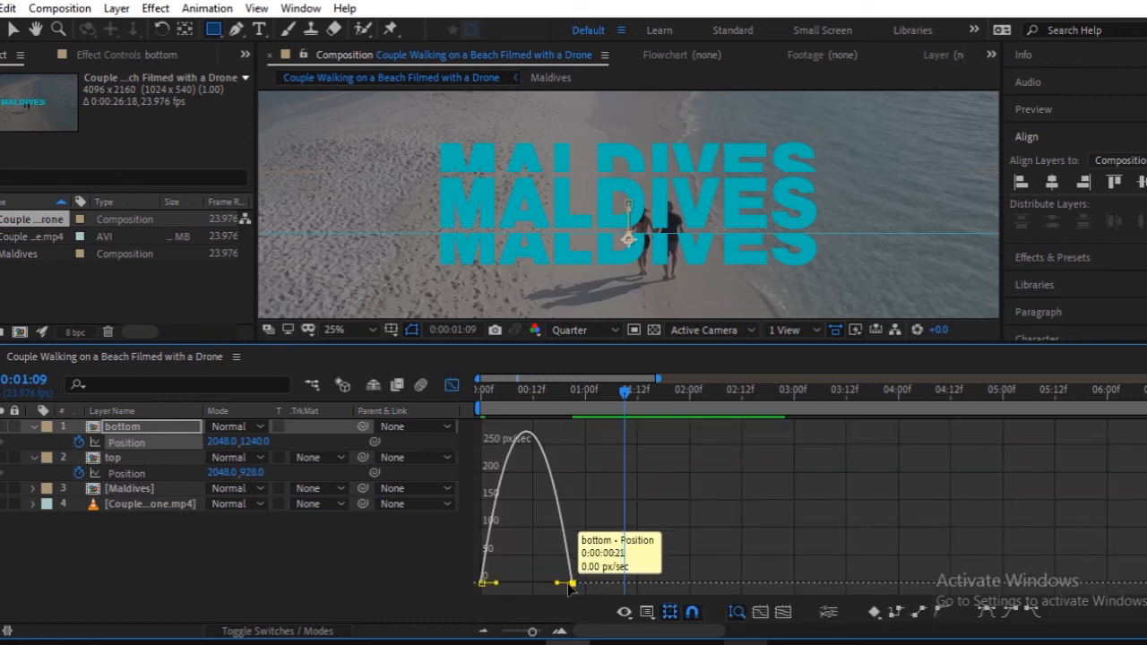
drag(559, 584, 529, 585)
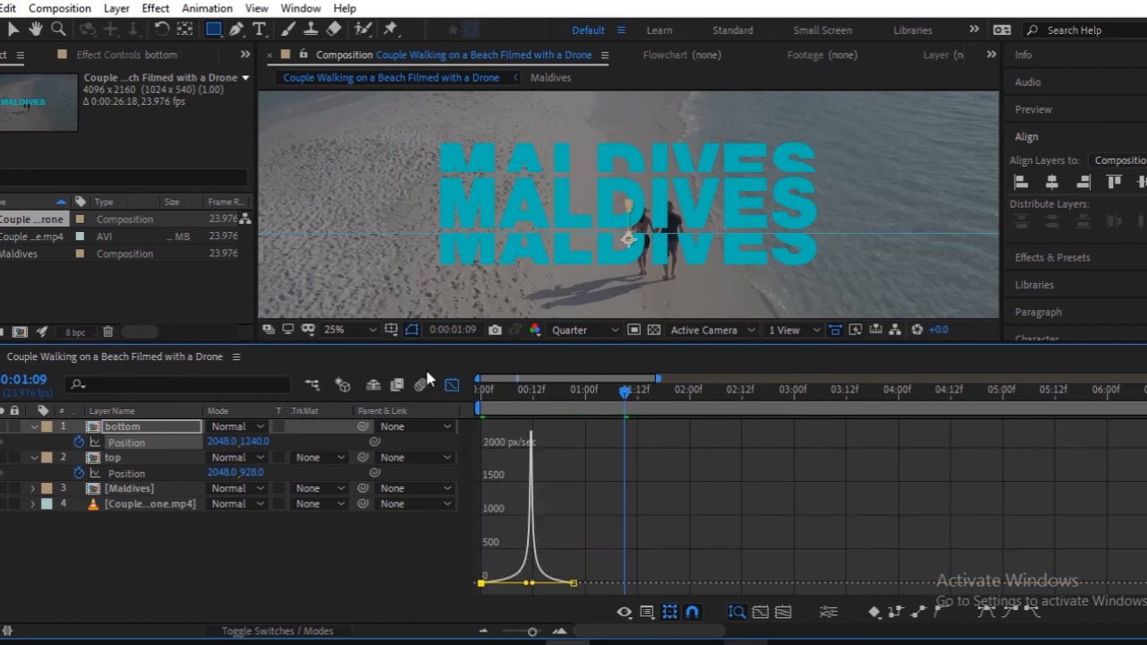
click(451, 386)
drag(602, 395, 363, 417)
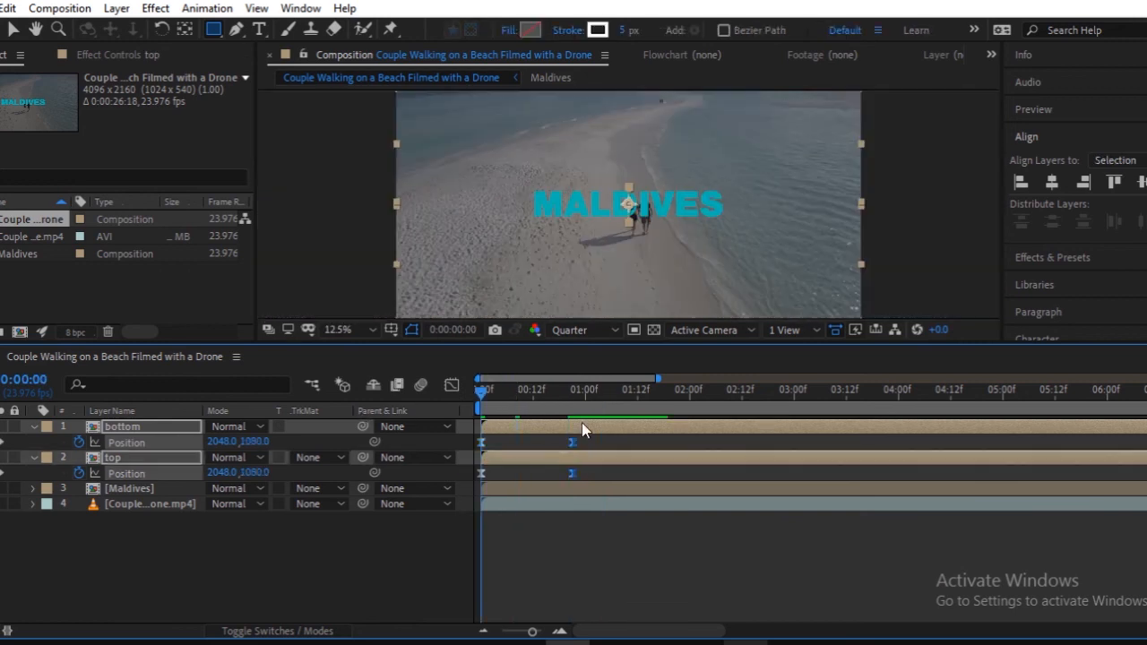
Play back the eased title animation and return to 0:00:00:00
key(space)
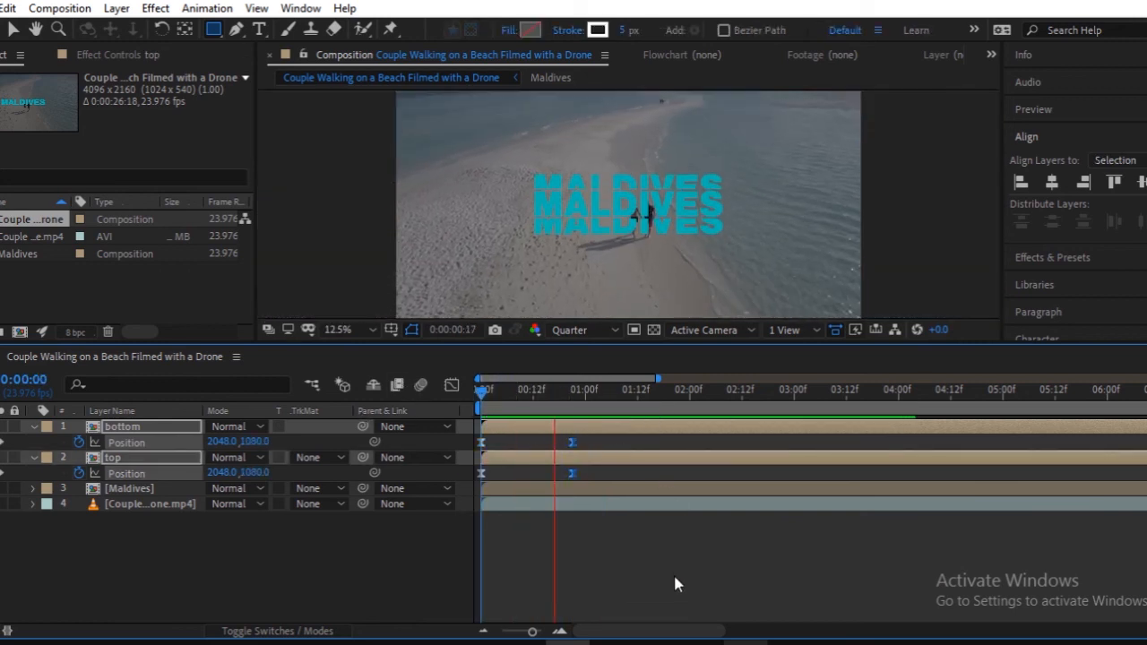
key(space)
drag(594, 395, 352, 415)
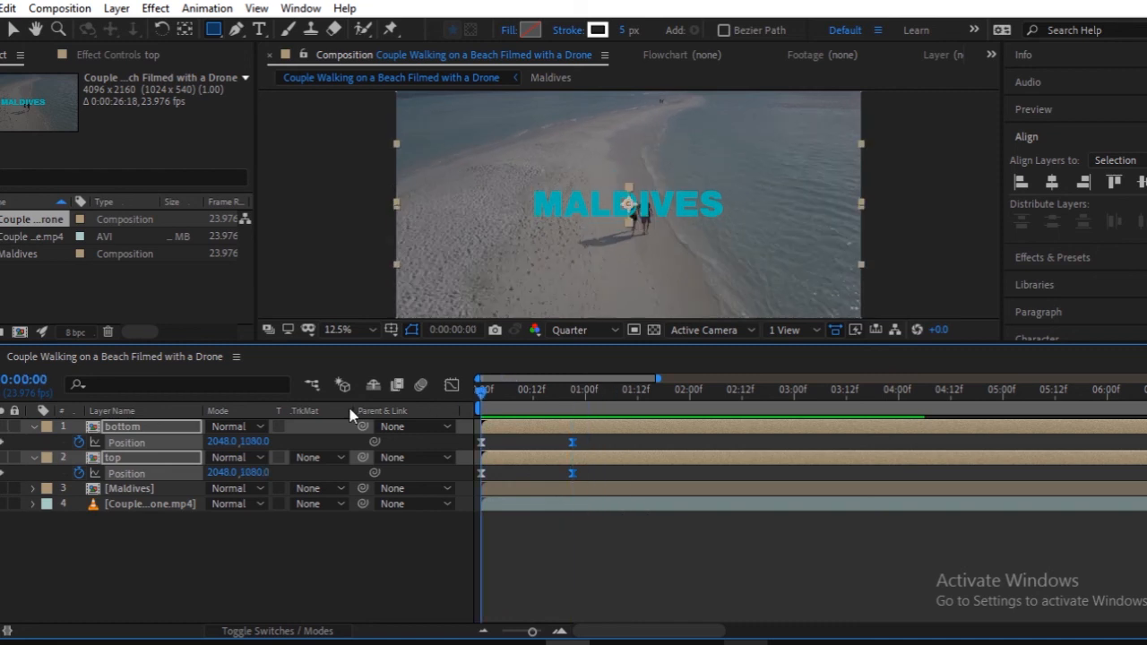
Collapse the keyframed position properties of the top and bottom layers
click(167, 547)
click(133, 466)
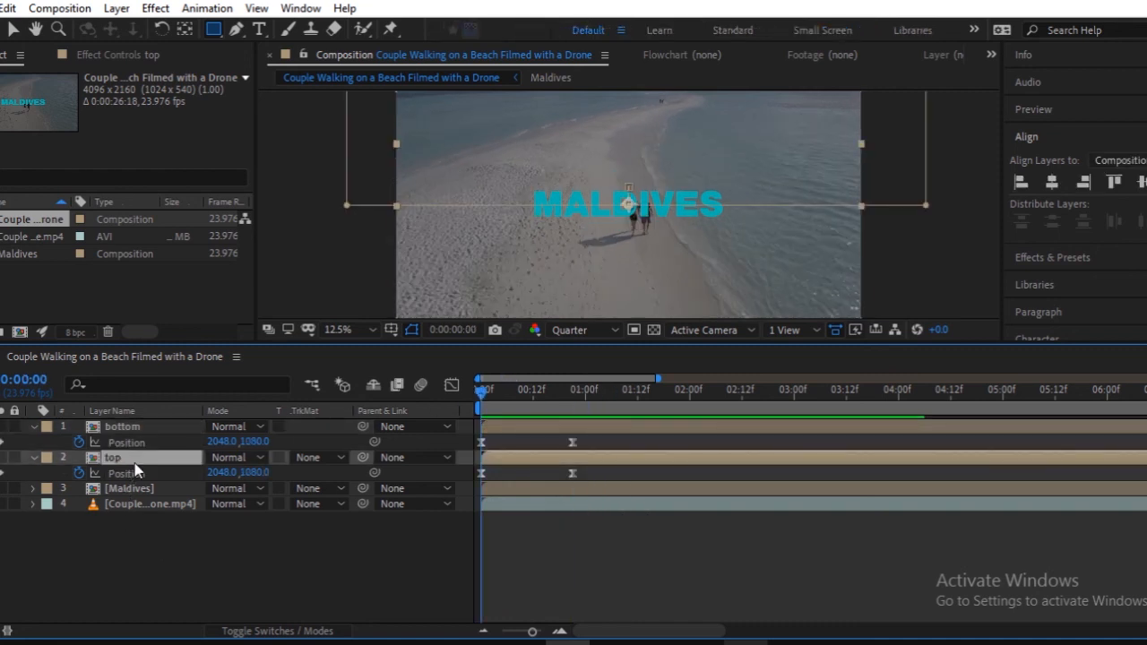
key(u)
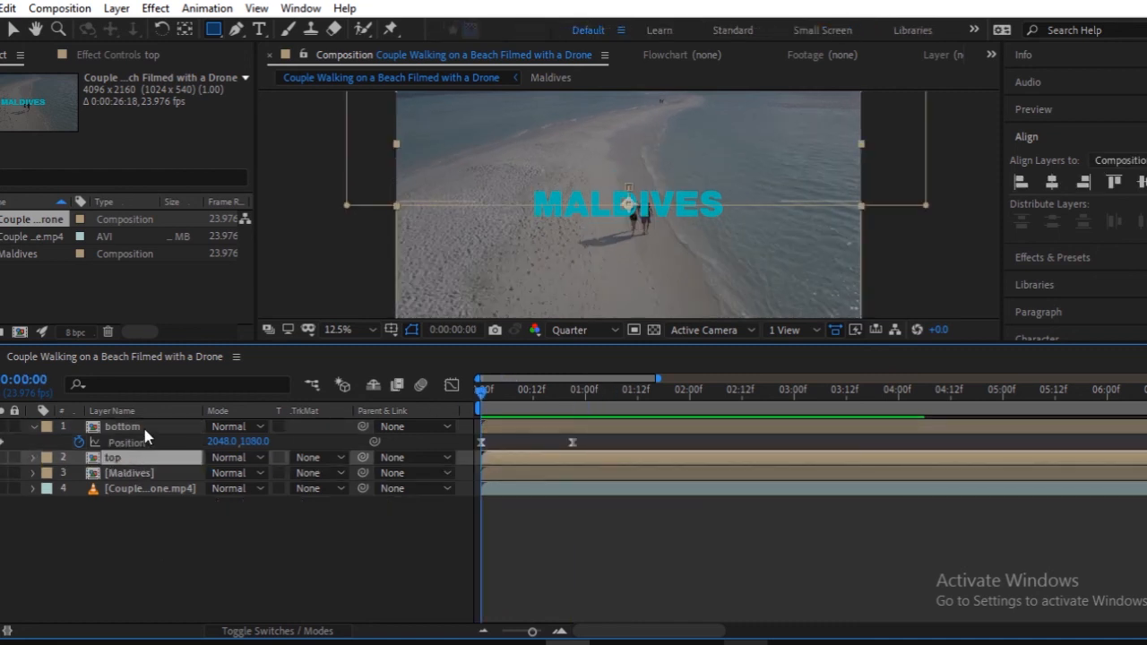
click(145, 429)
key(u)
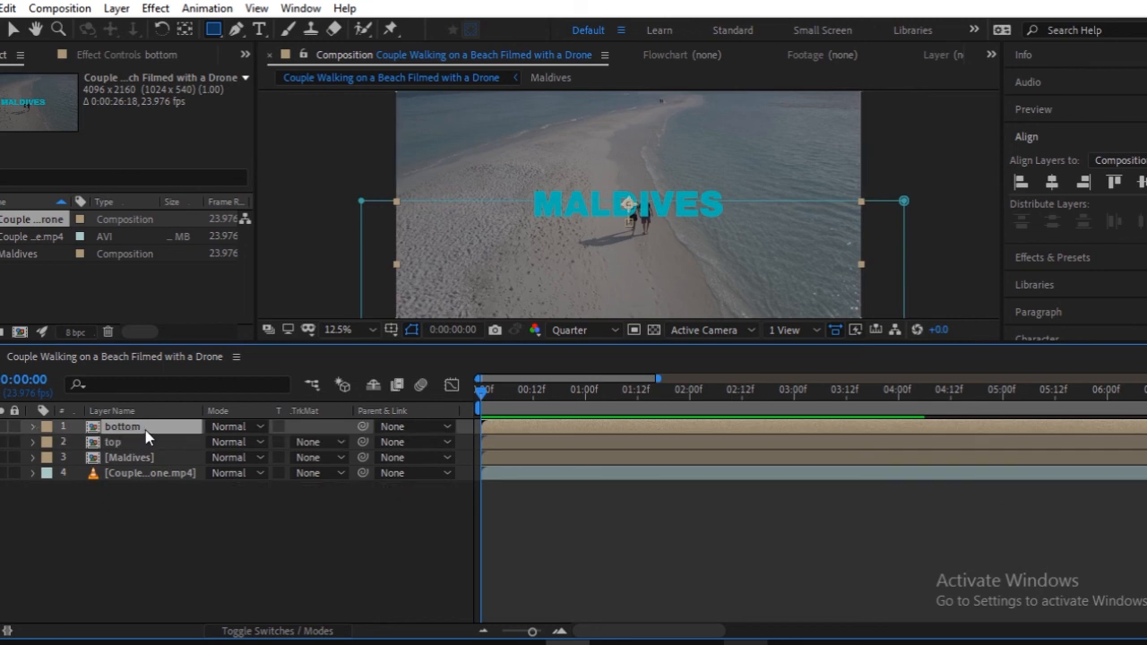
Pre-compose the bottom layer and the top layer separately, moving all attributes into each new composition
right_click(145, 431)
click(228, 545)
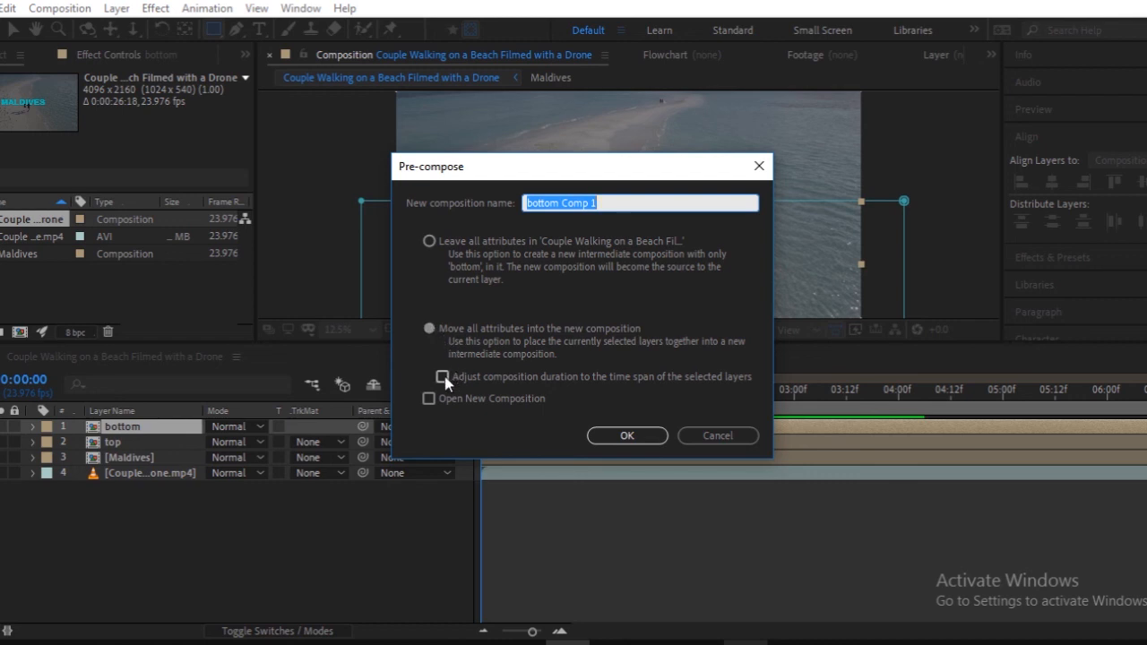
click(627, 436)
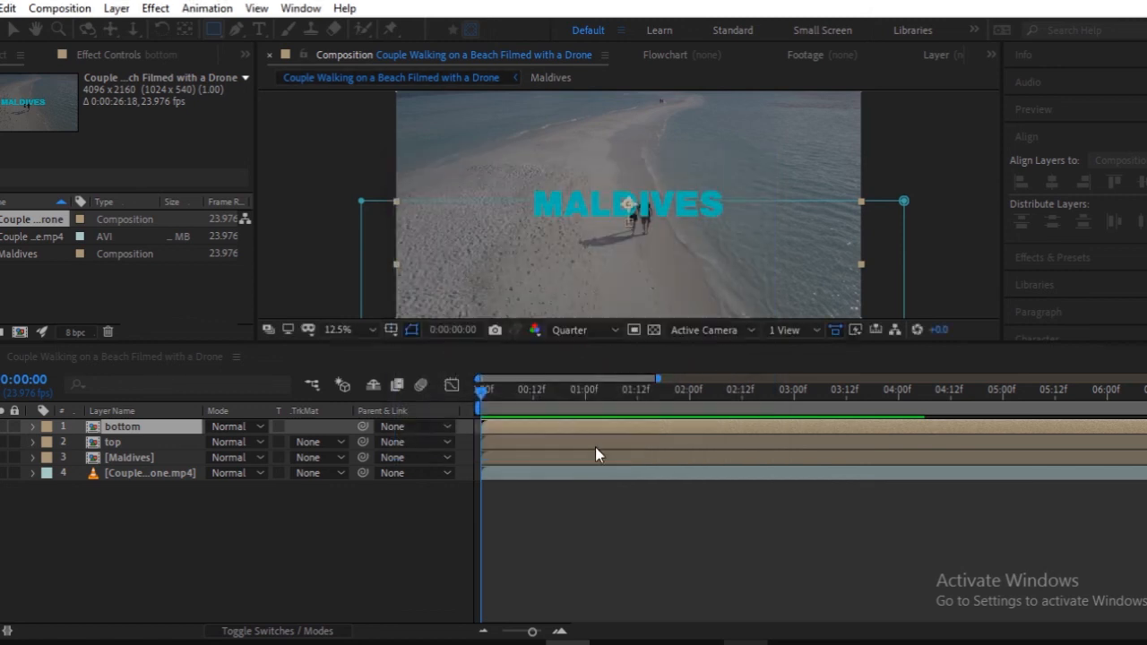
click(133, 442)
right_click(133, 442)
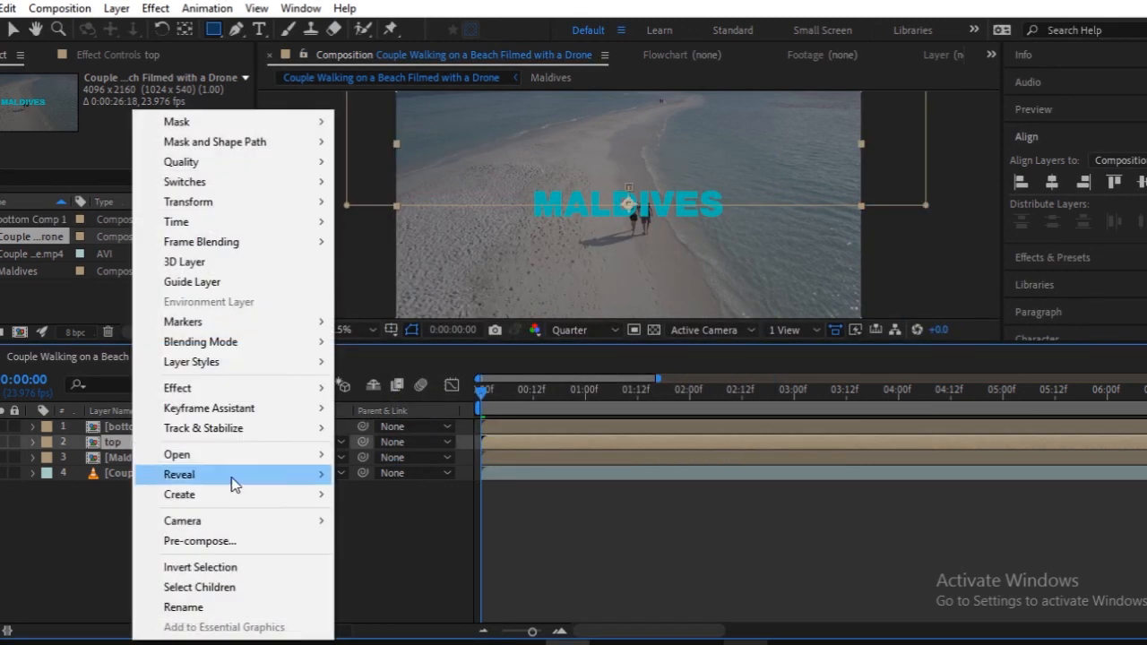
click(231, 549)
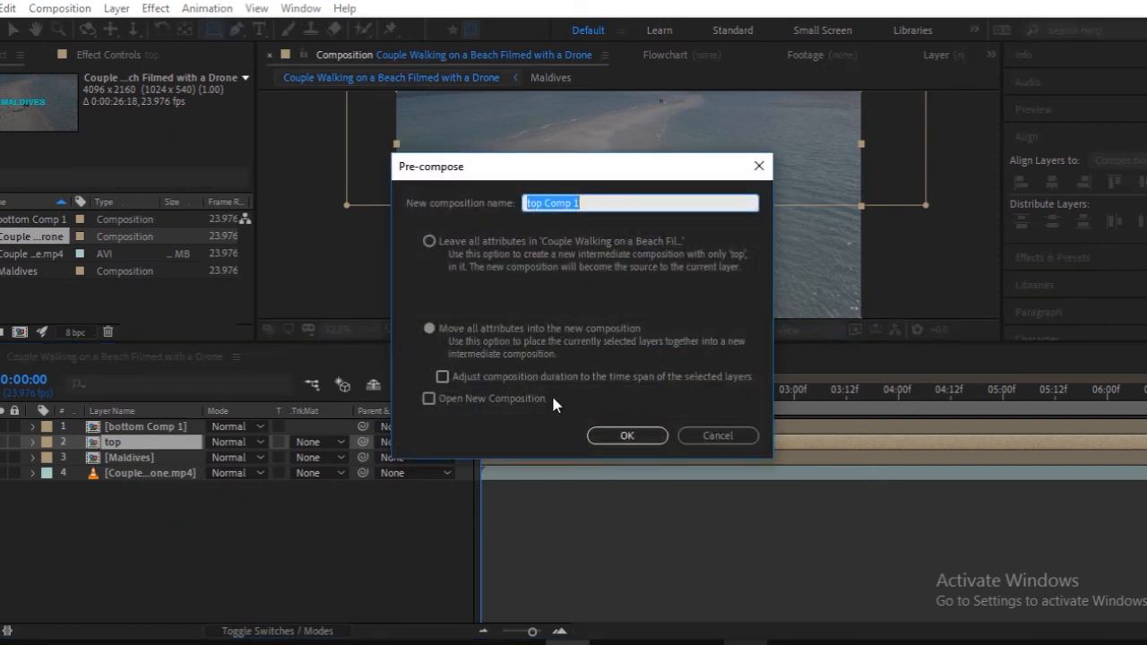
click(619, 437)
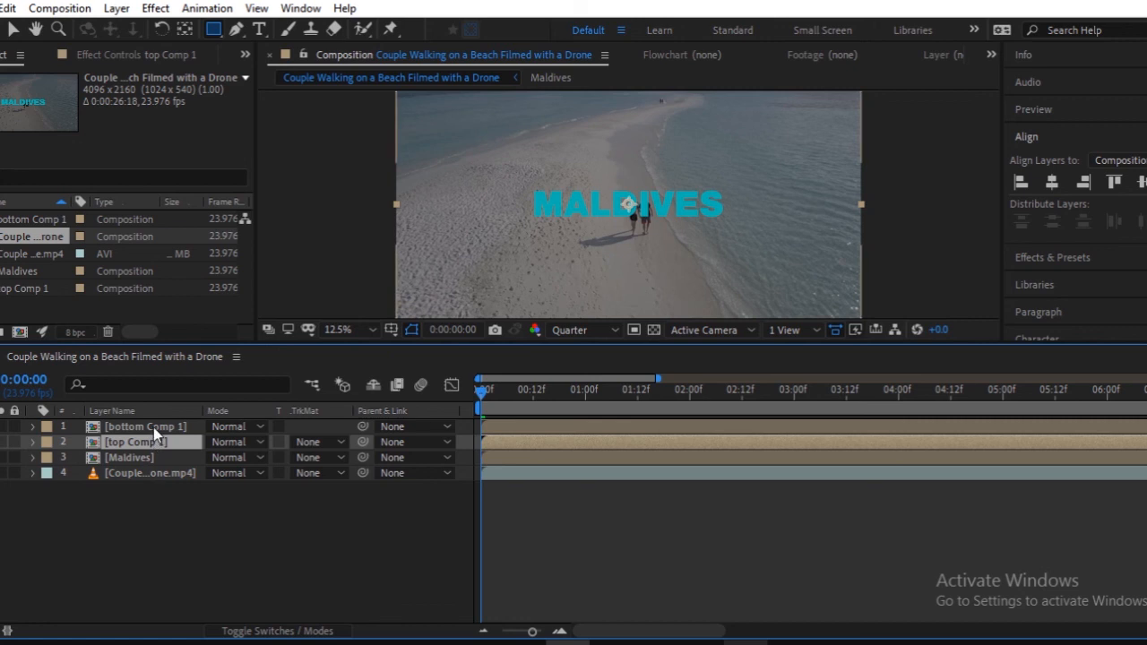
Move both pre-composed layers below the Maldives layer, keeping them above the beach footage
shift+click(154, 426)
drag(164, 426, 181, 478)
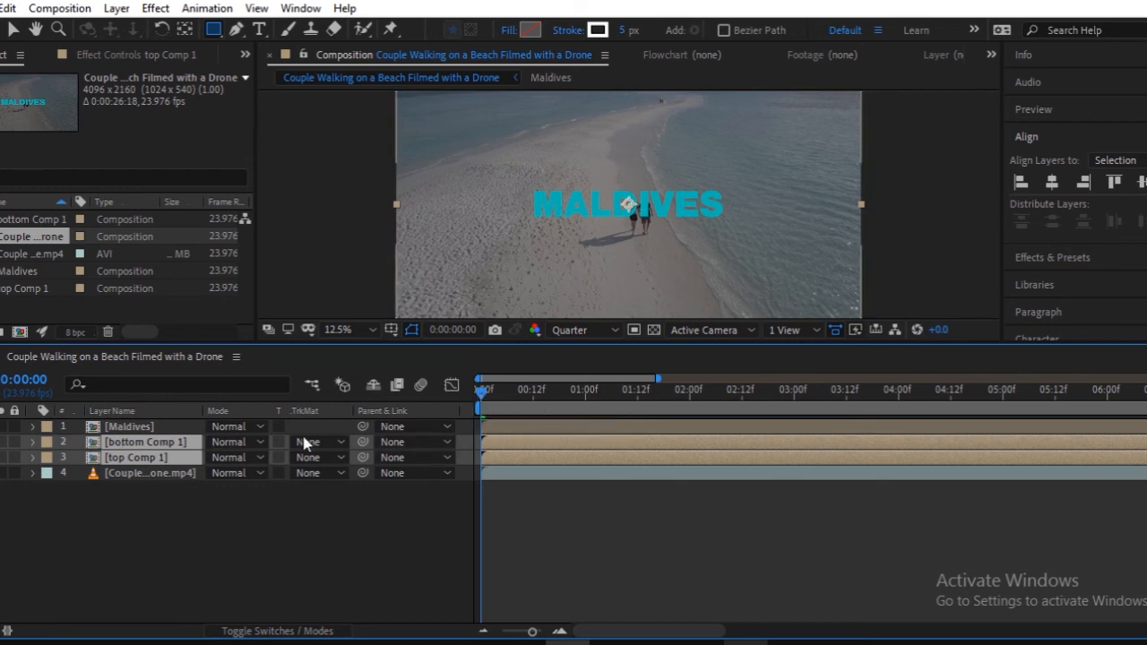
click(320, 498)
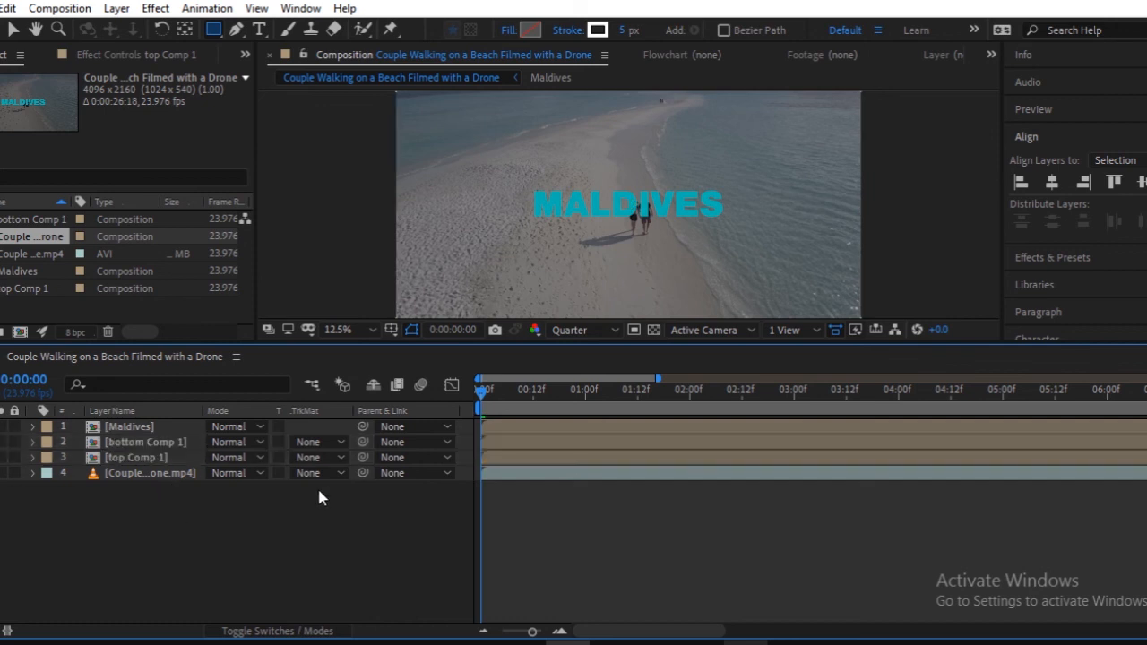
Inside the Maldives composition, copy the filled text layer, swap its fill and stroke to leave an outline, and return to the main composition
click(151, 427)
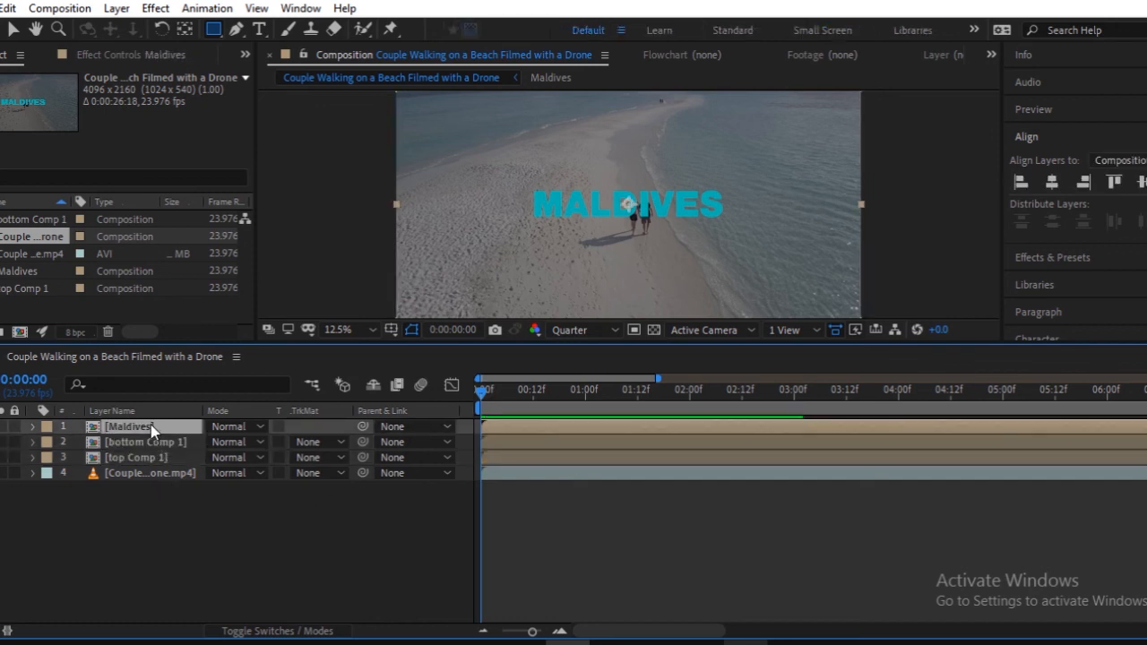
double_click(150, 427)
click(555, 429)
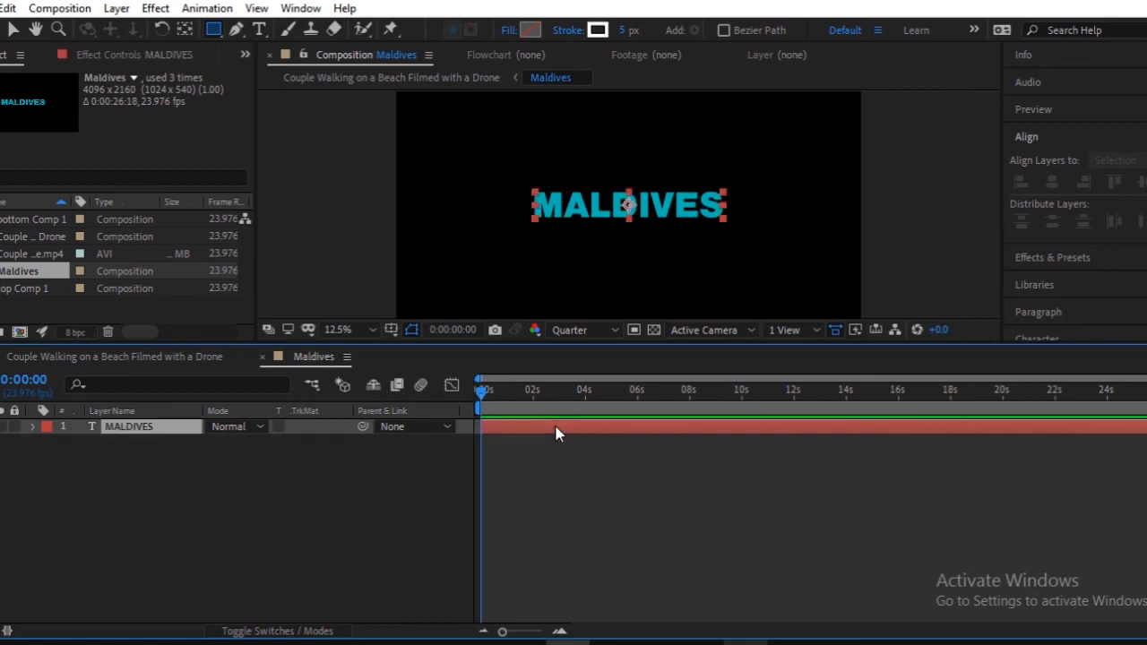
click(1038, 338)
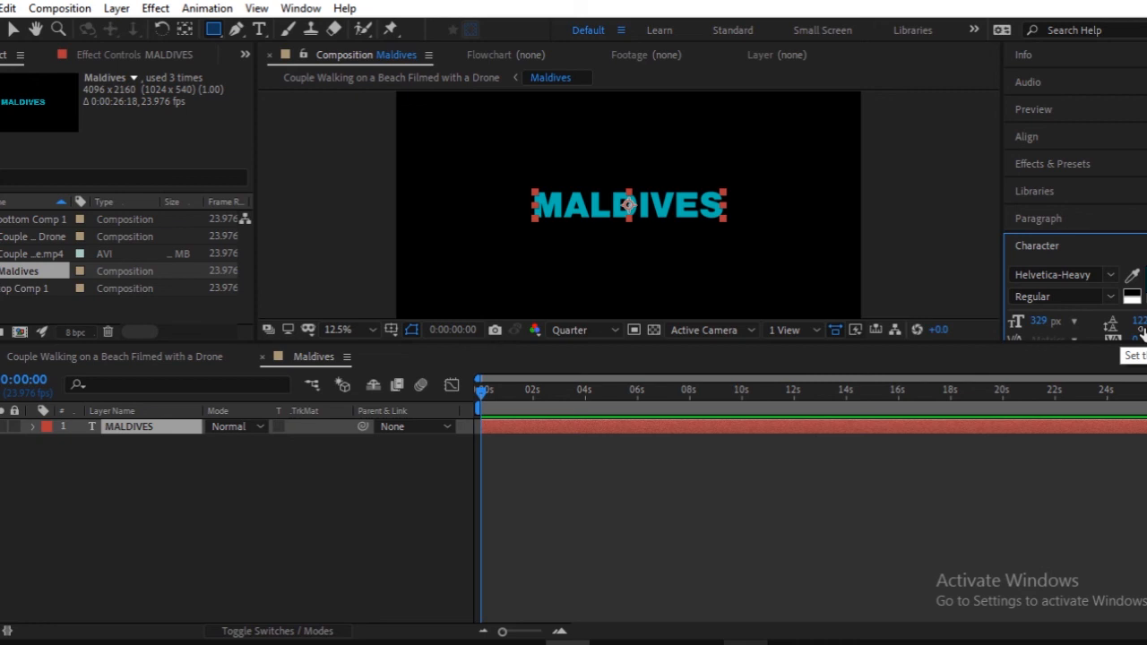
click(165, 437)
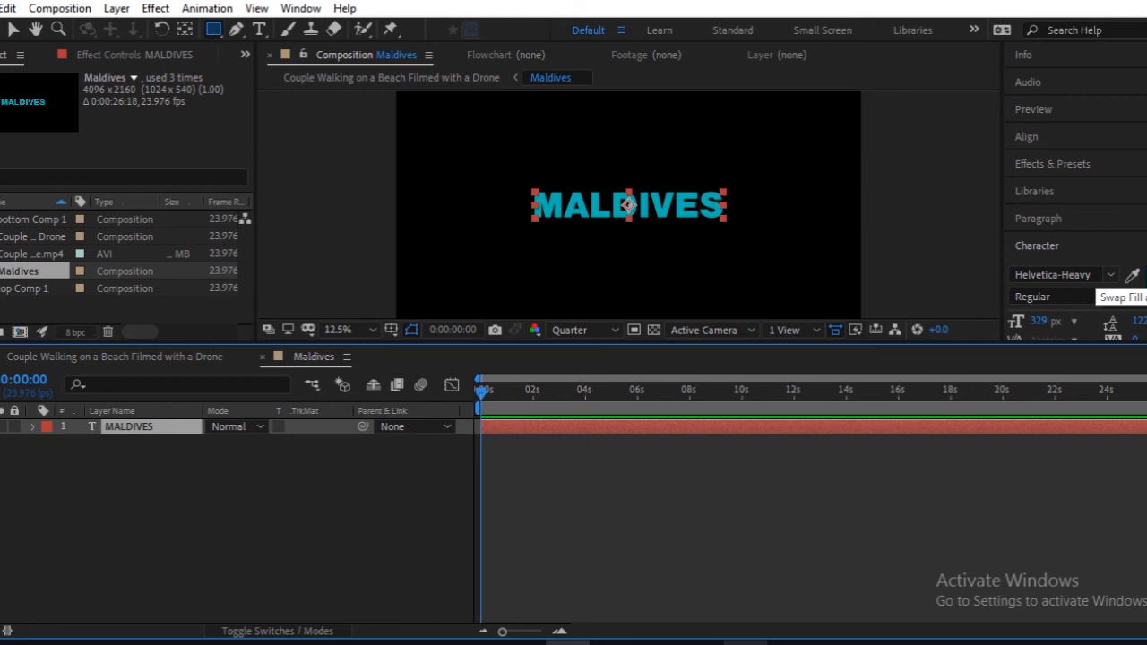
click(1140, 287)
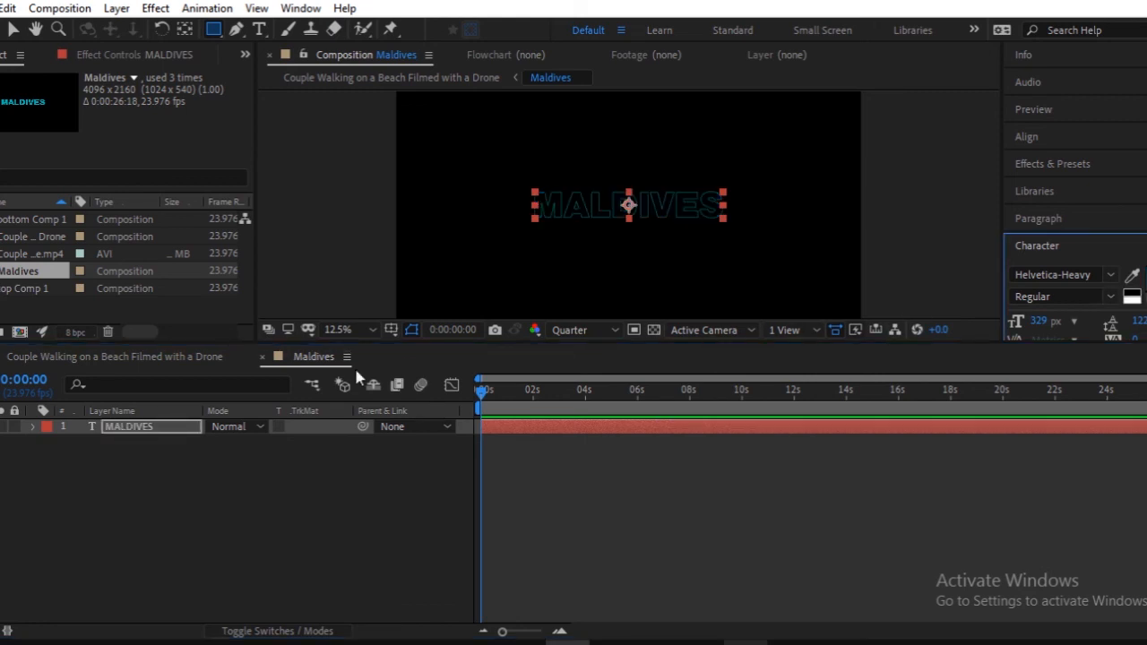
click(130, 354)
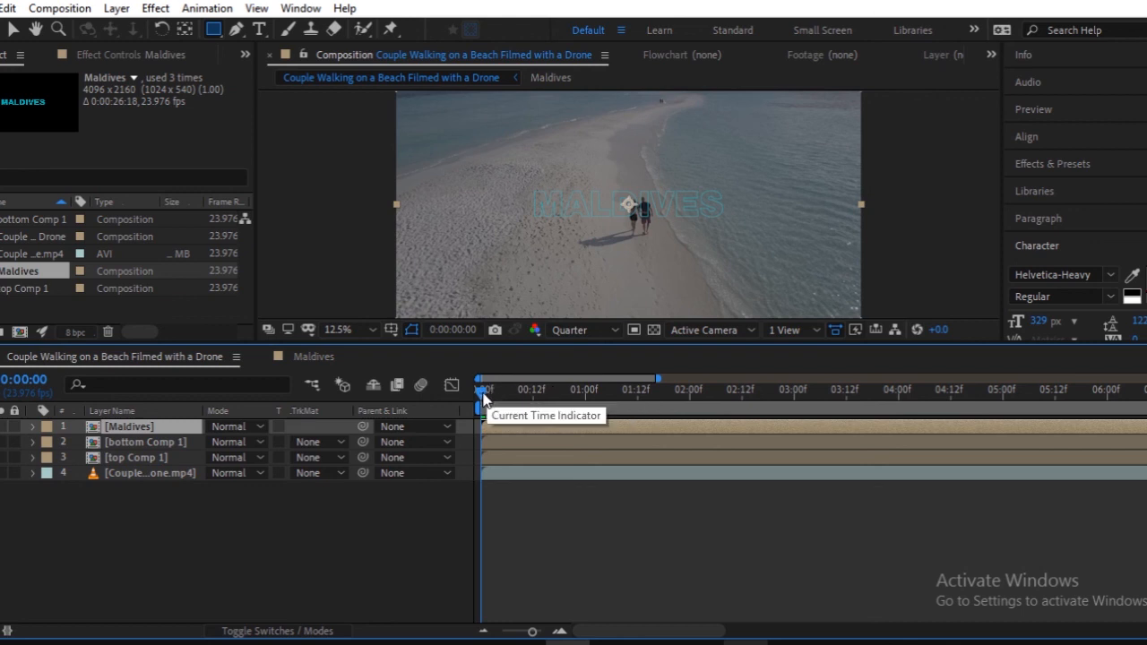
Paste the copied solid MALDIVES text above the other layers and preview the animation from 0:00:00:00
drag(482, 391, 549, 392)
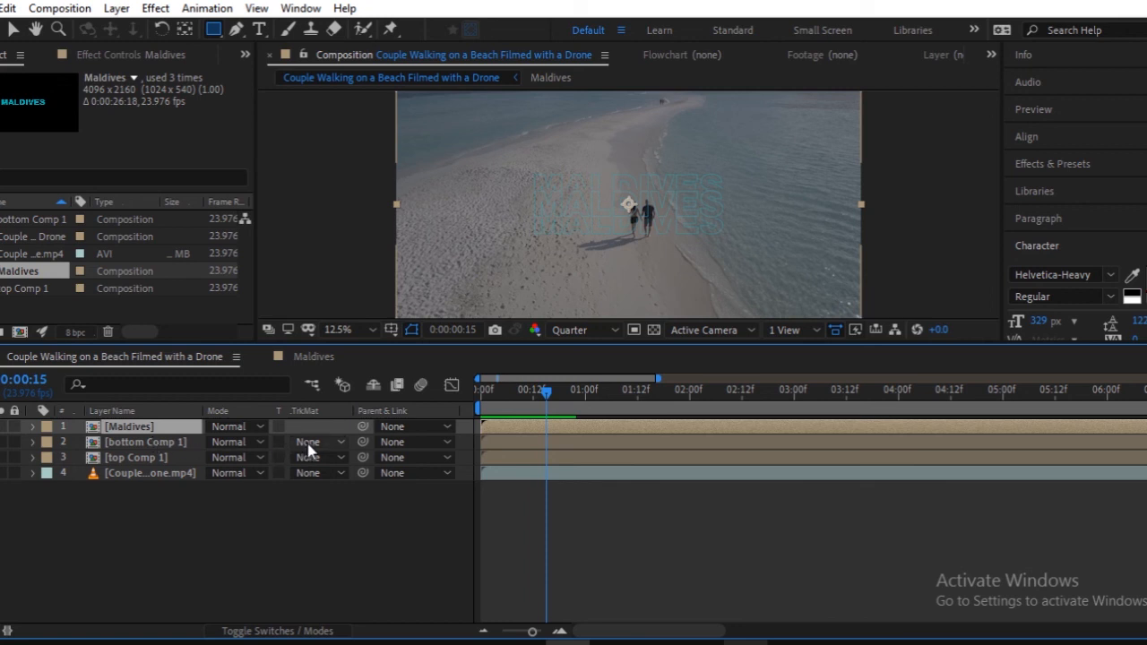
key(ctrl+v)
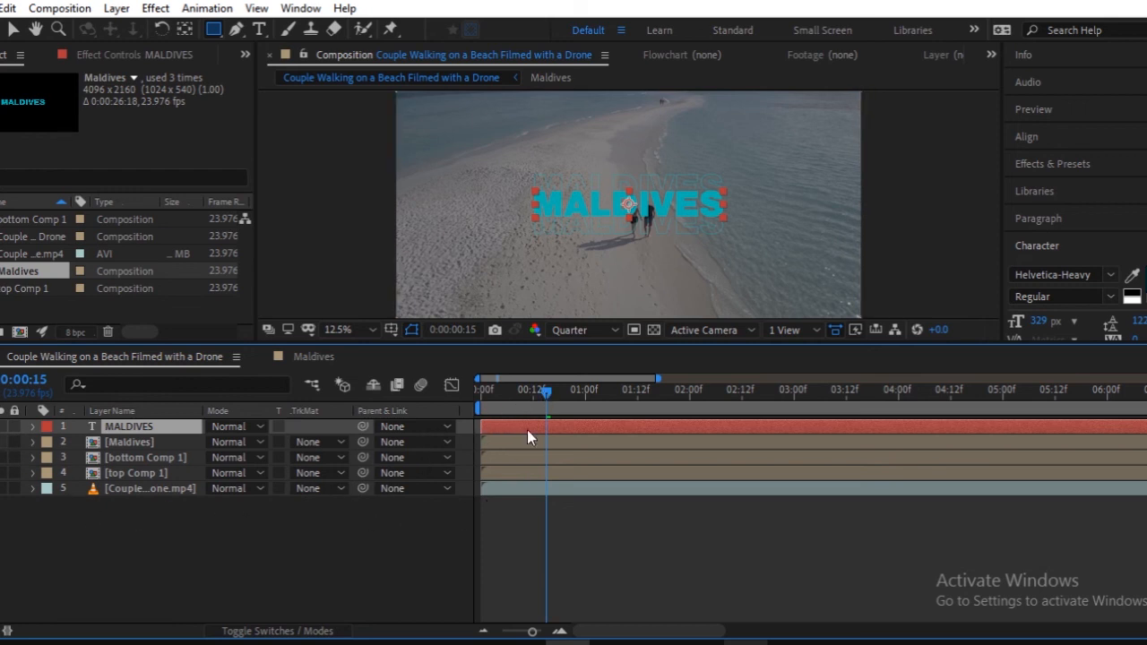
drag(551, 394, 382, 413)
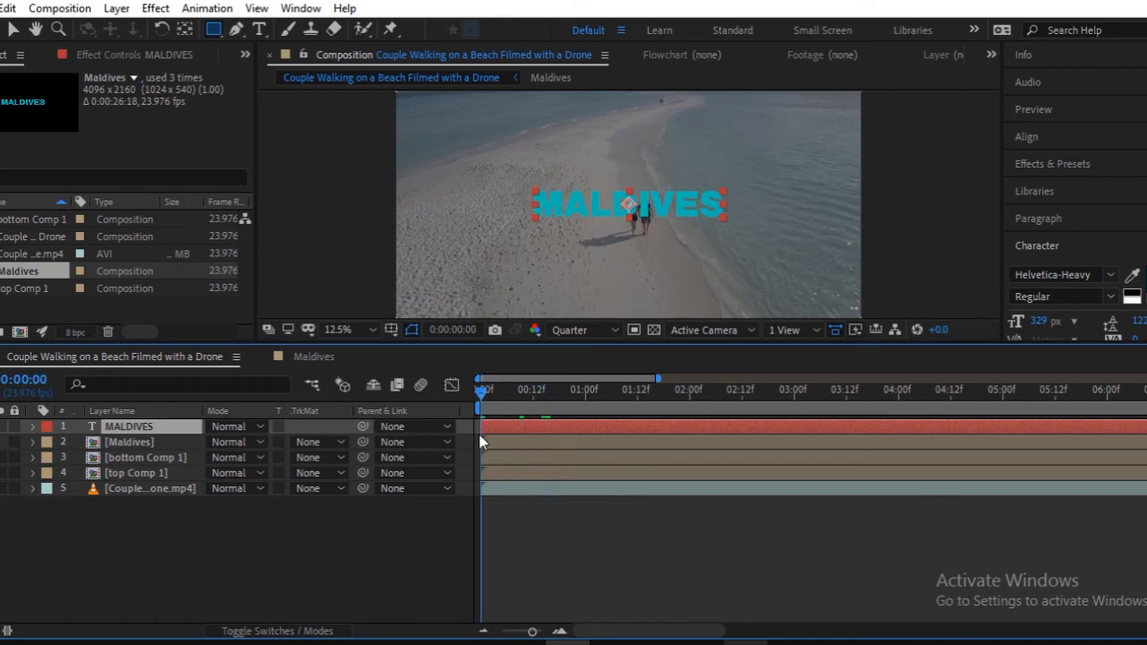
key(space)
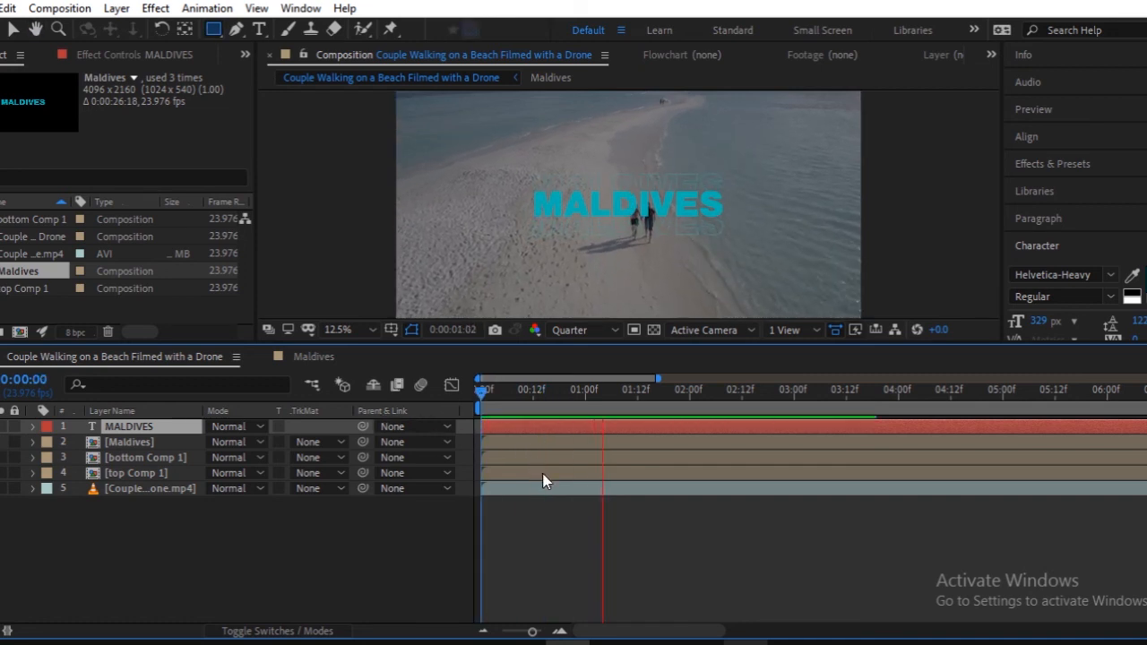
Set the stroke colour of the outlined text in the Maldives composition to FFFFFF and return to the main composition
click(119, 445)
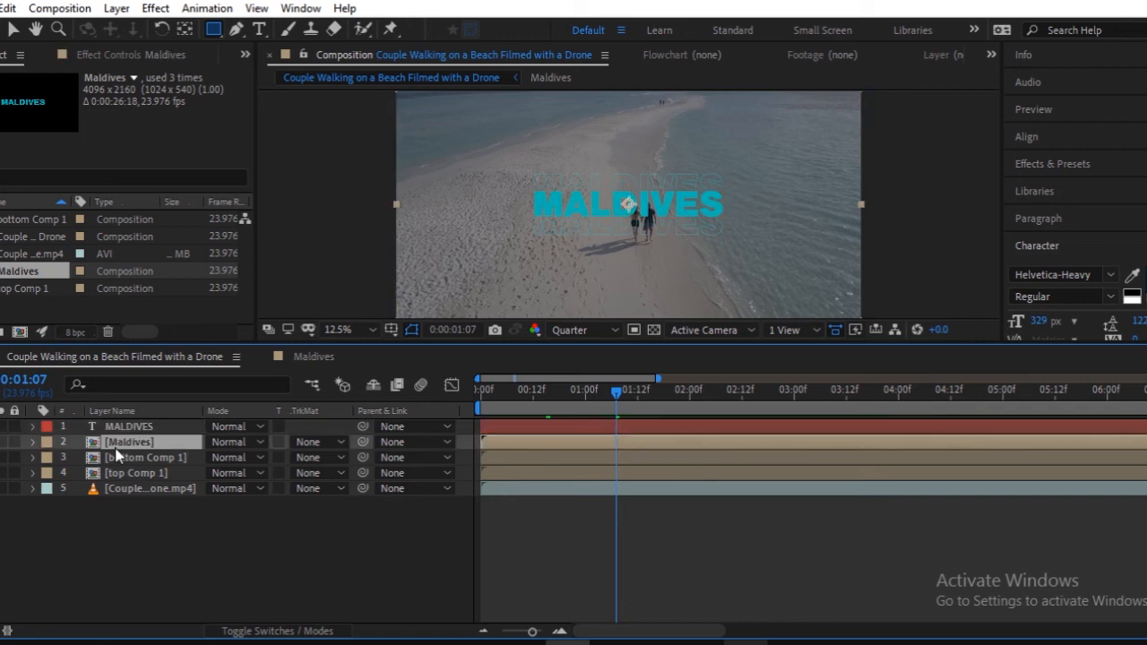
double_click(128, 445)
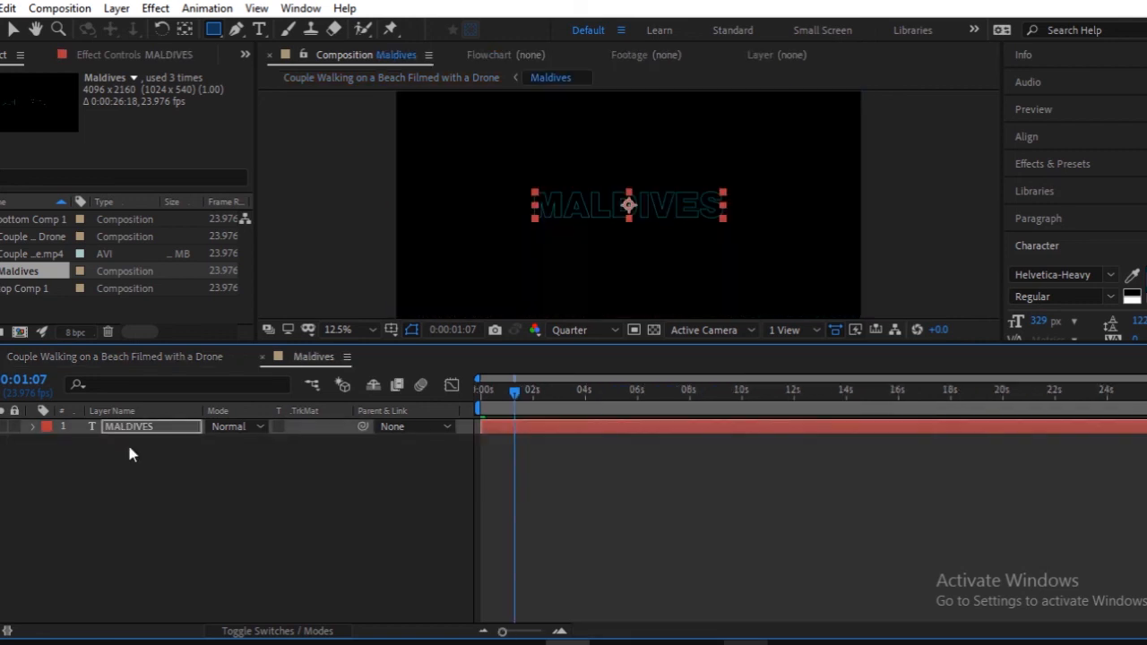
click(607, 429)
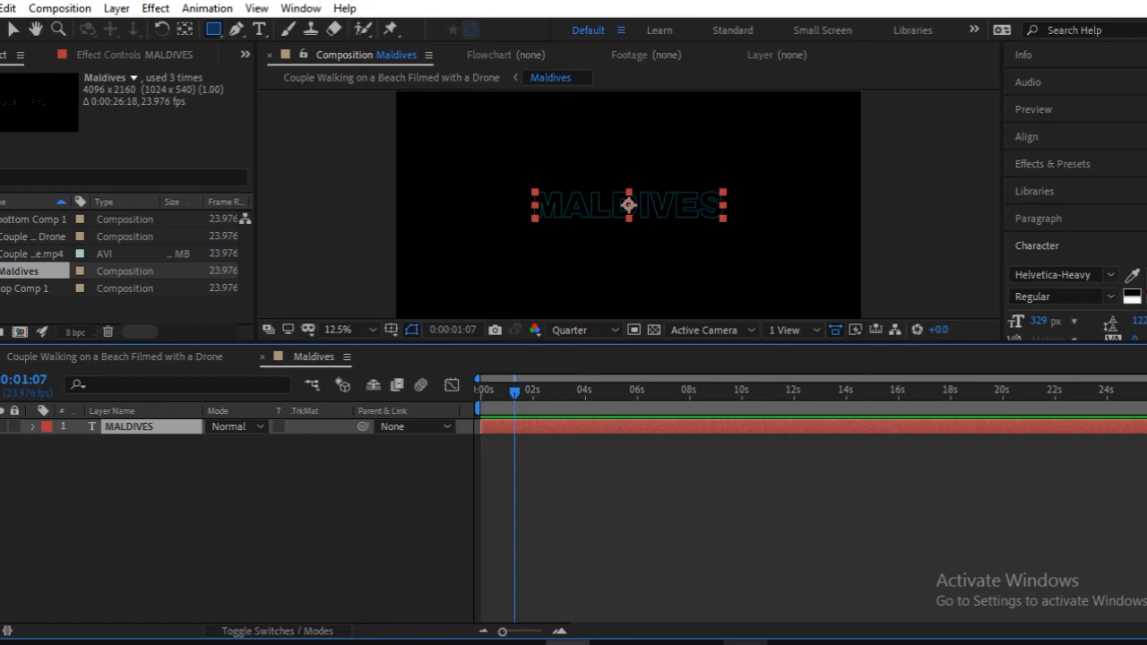
click(1130, 295)
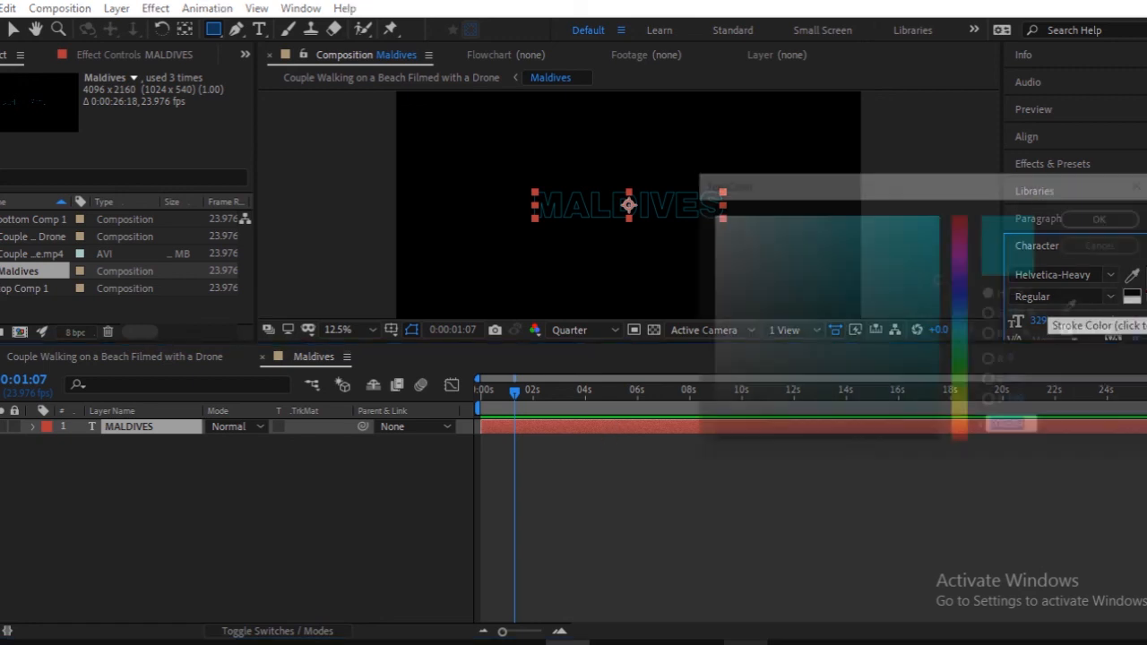
text(1EAFC8)
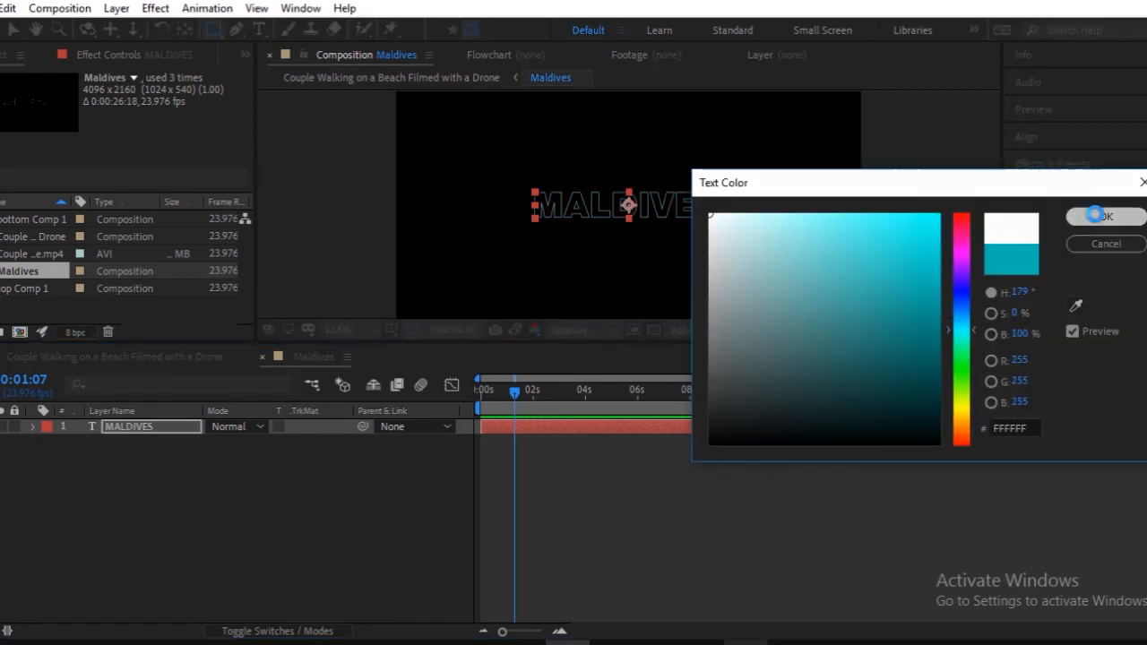
click(1104, 217)
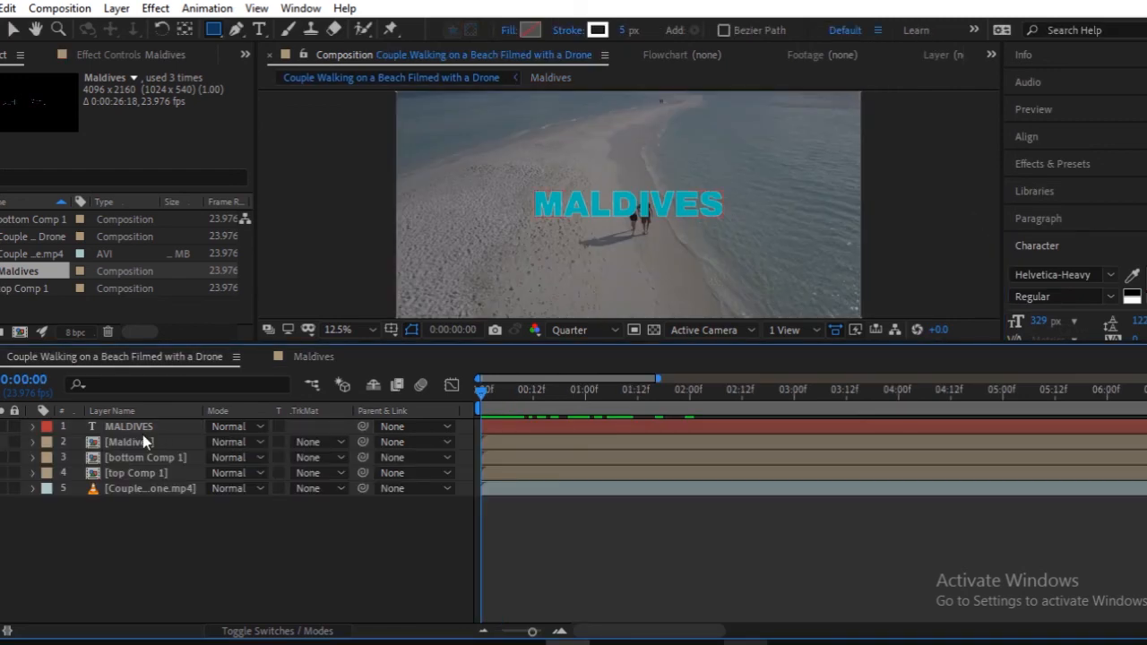
Apply the Fill effect to the solid MALDIVES text layer and set its colour to pale mint DBFFF2
click(139, 430)
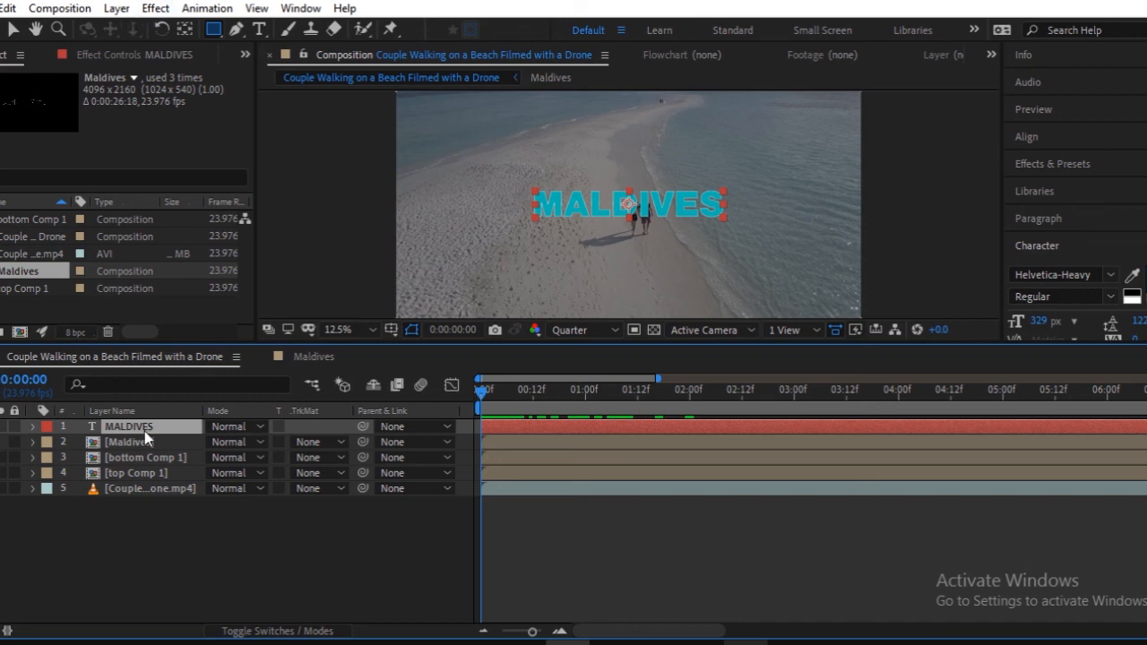
click(158, 9)
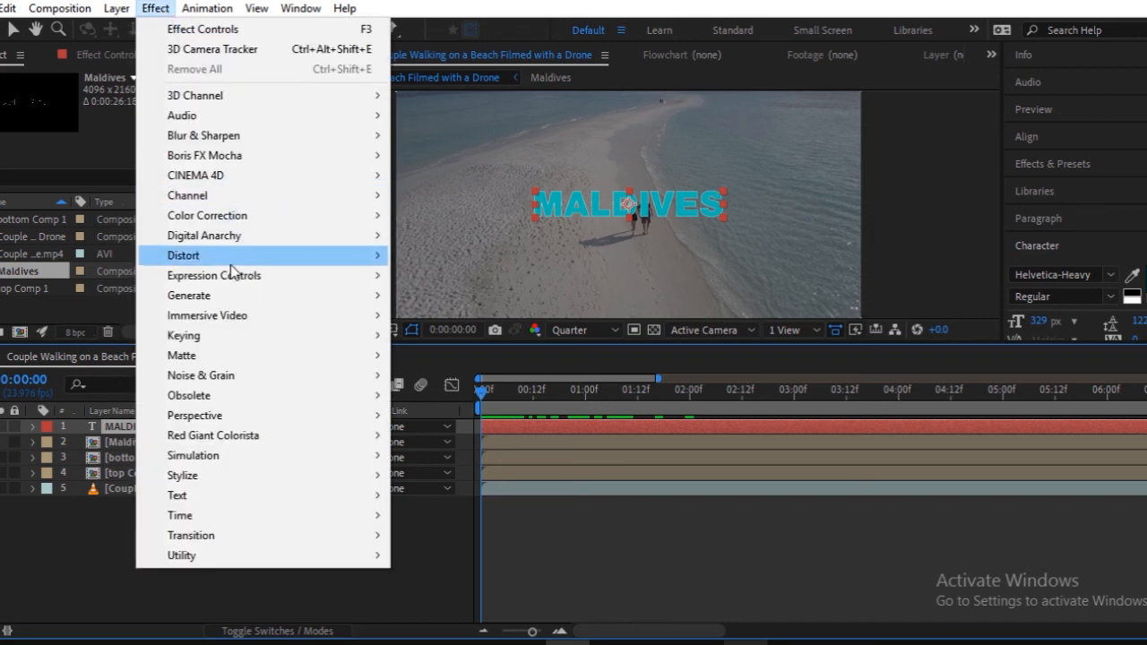
mouse_move(233, 302)
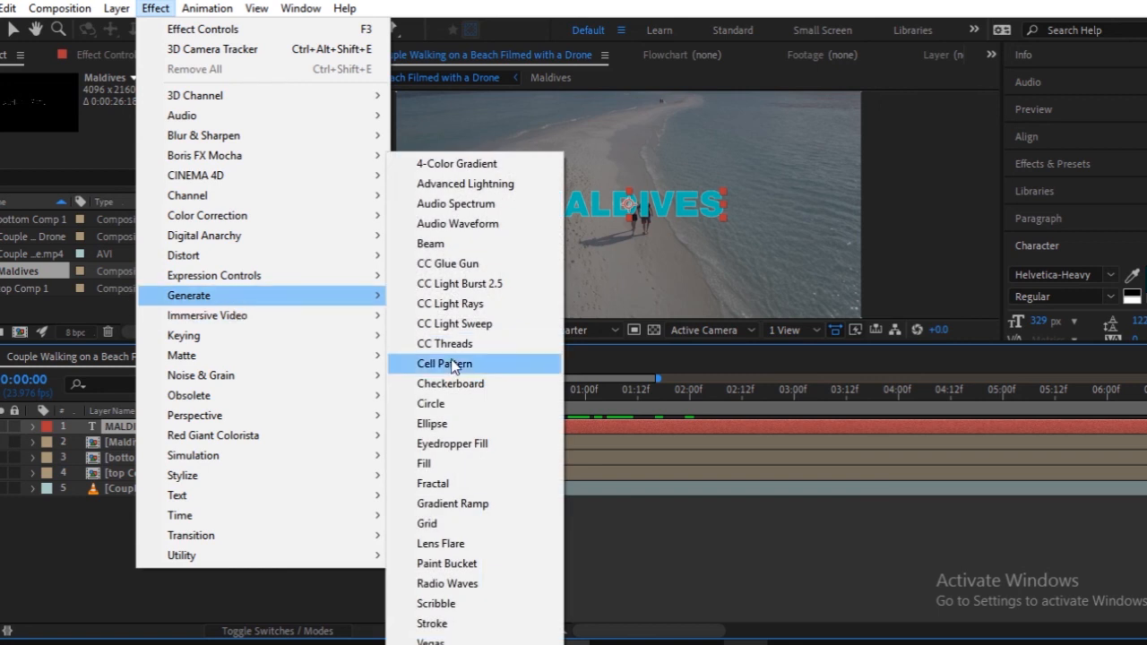
click(454, 466)
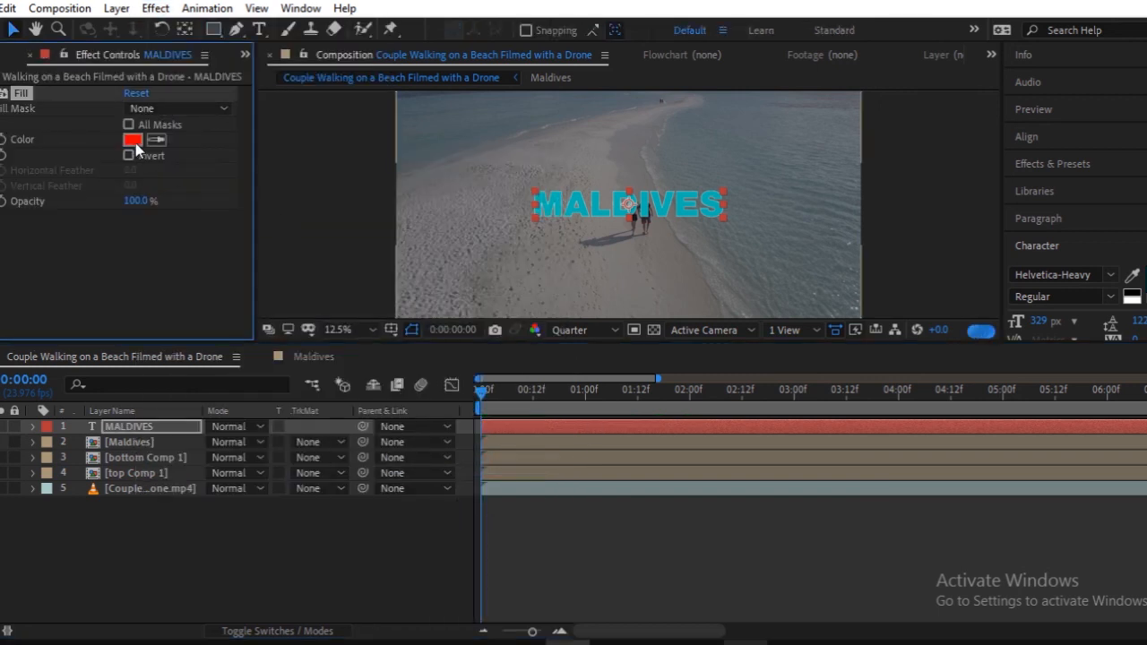
click(133, 140)
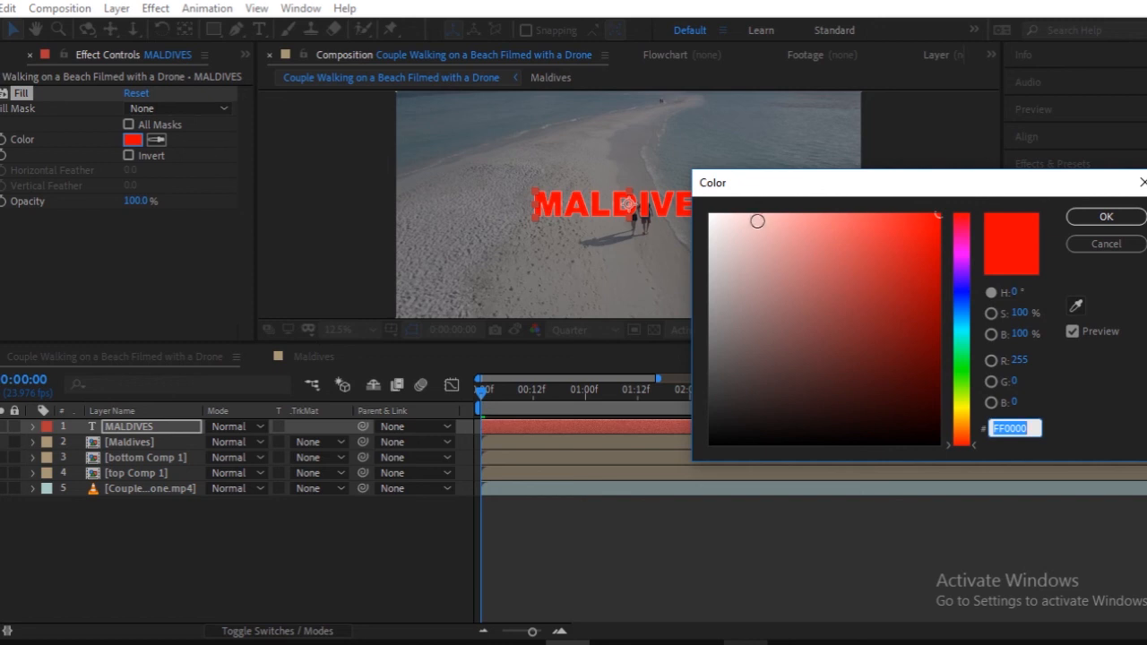
click(962, 346)
click(742, 217)
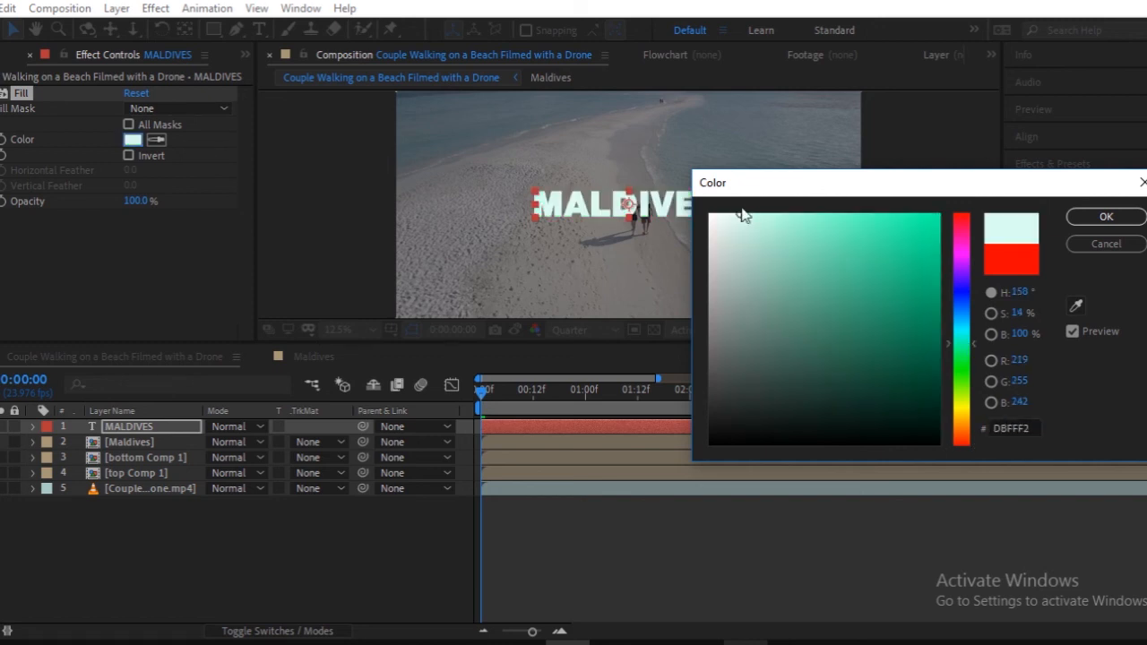
click(1106, 216)
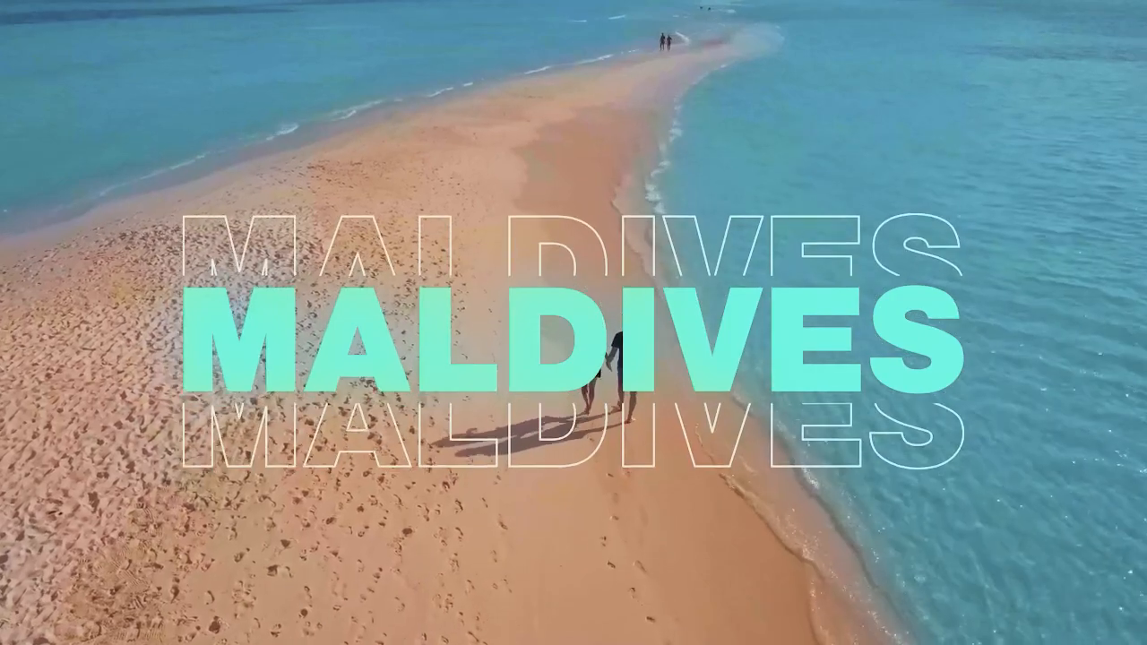